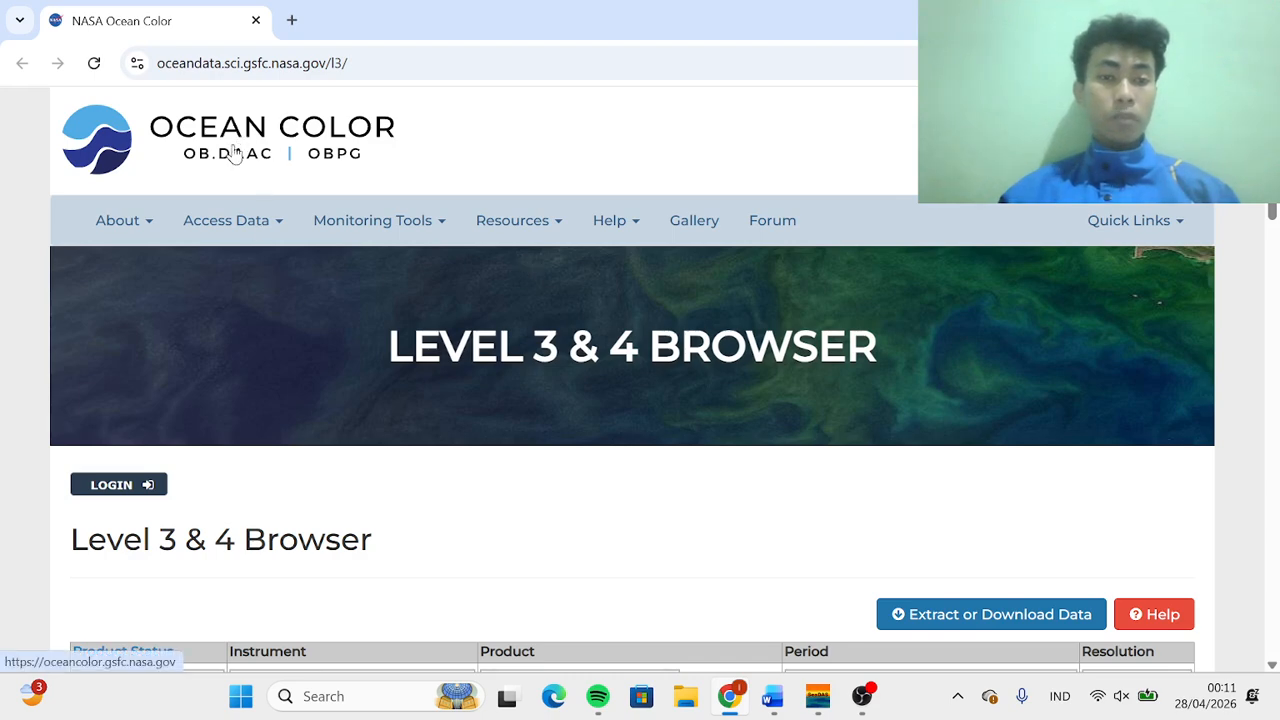
click(360, 220)
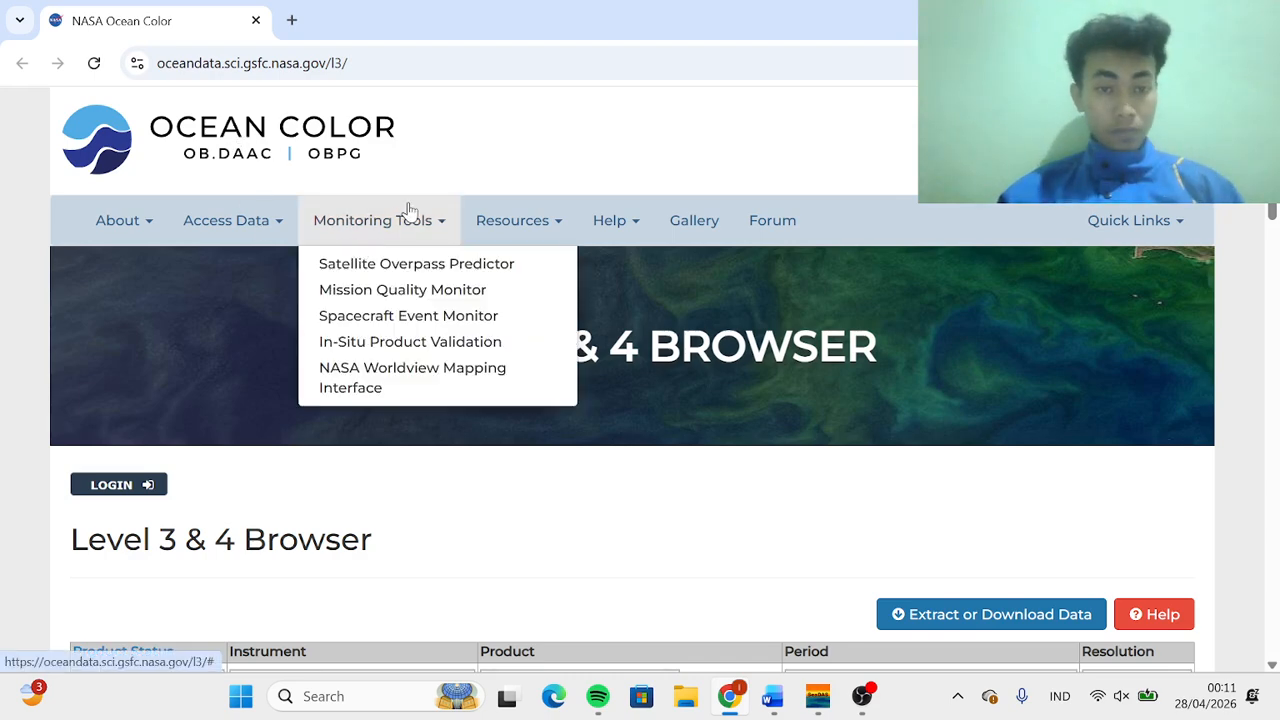
scroll(408, 209, down, 2)
scroll(342, 472, up, 1)
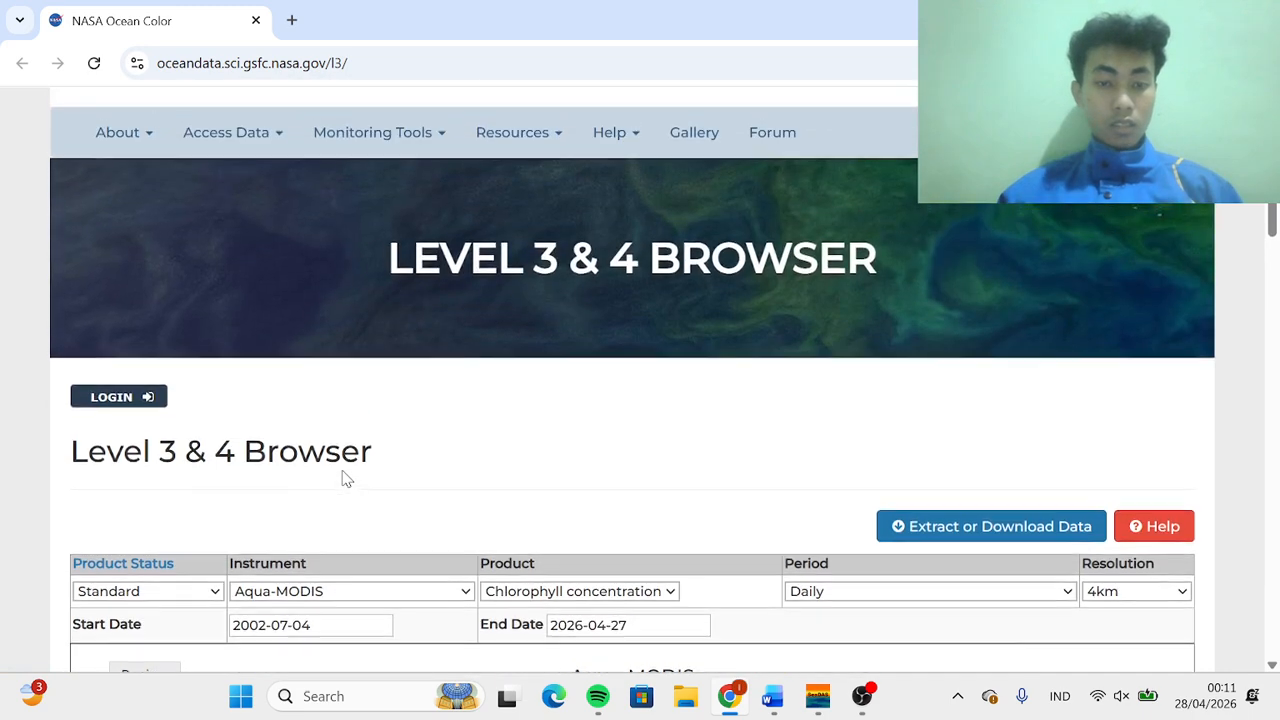
scroll(342, 472, down, 2)
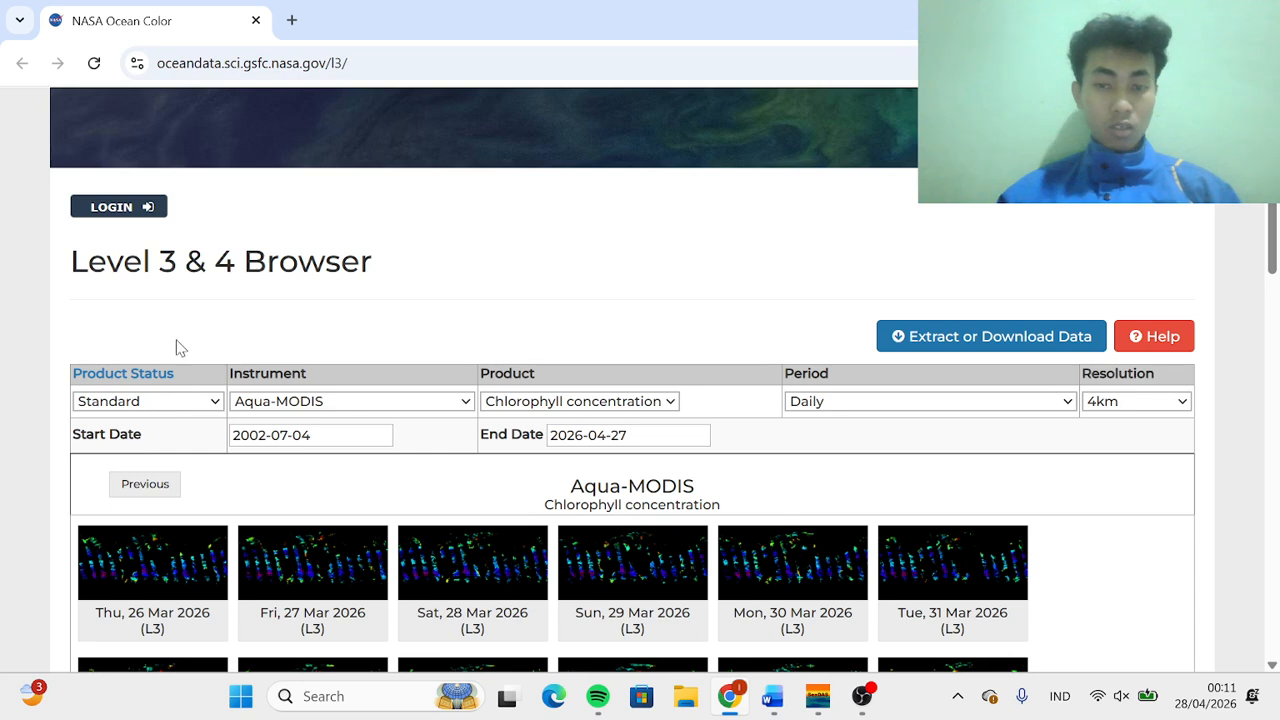
Switch the product to Sea Surface Temperature (11 µ daytime)
click(190, 403)
click(190, 405)
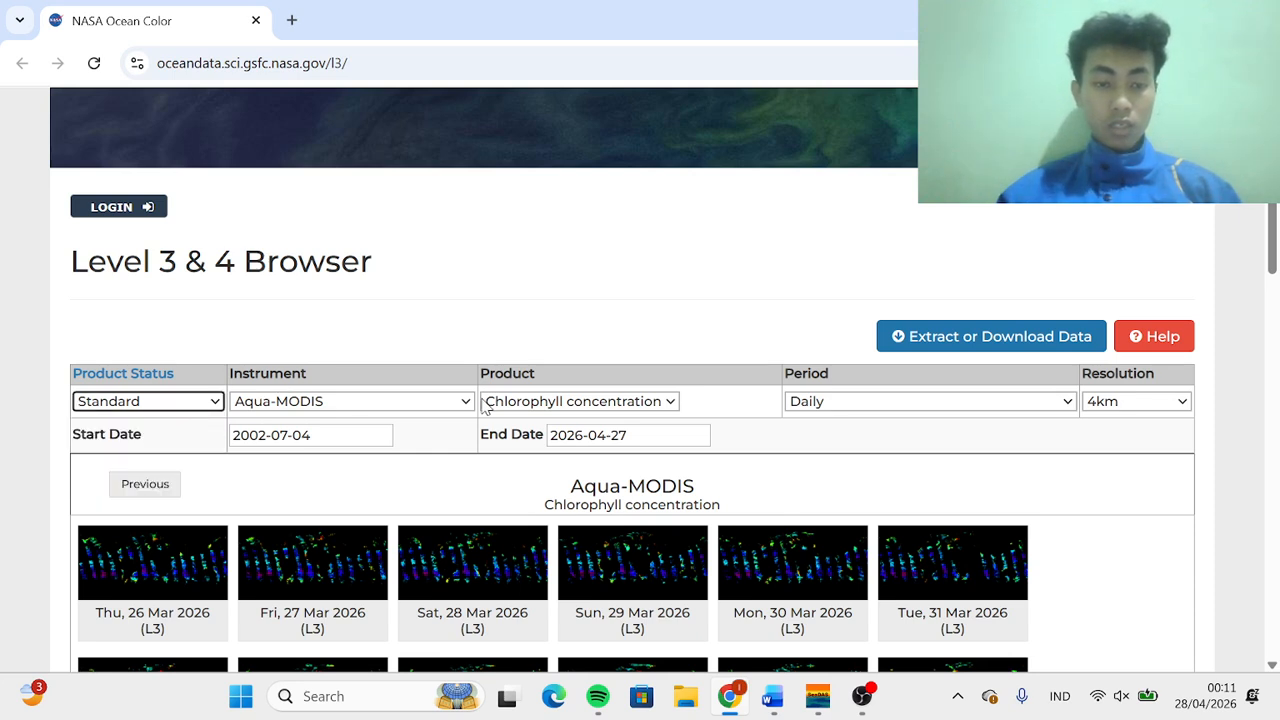
click(576, 408)
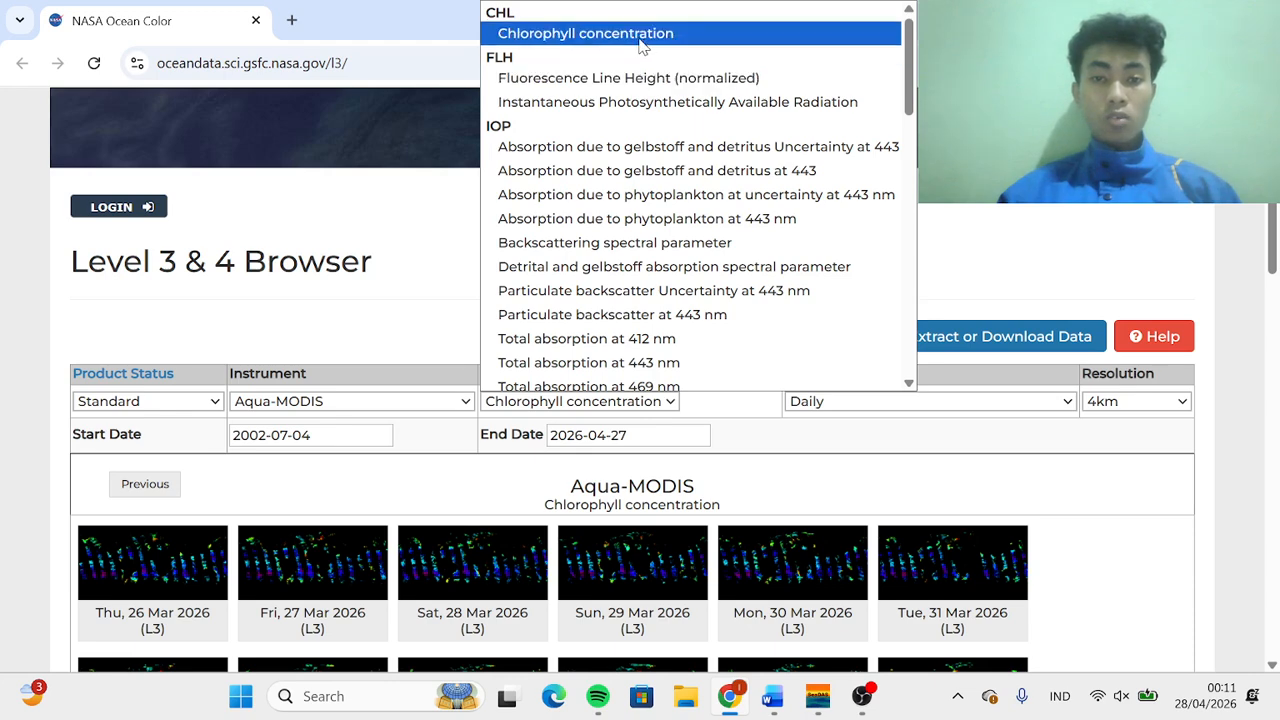
scroll(641, 248, down, 8)
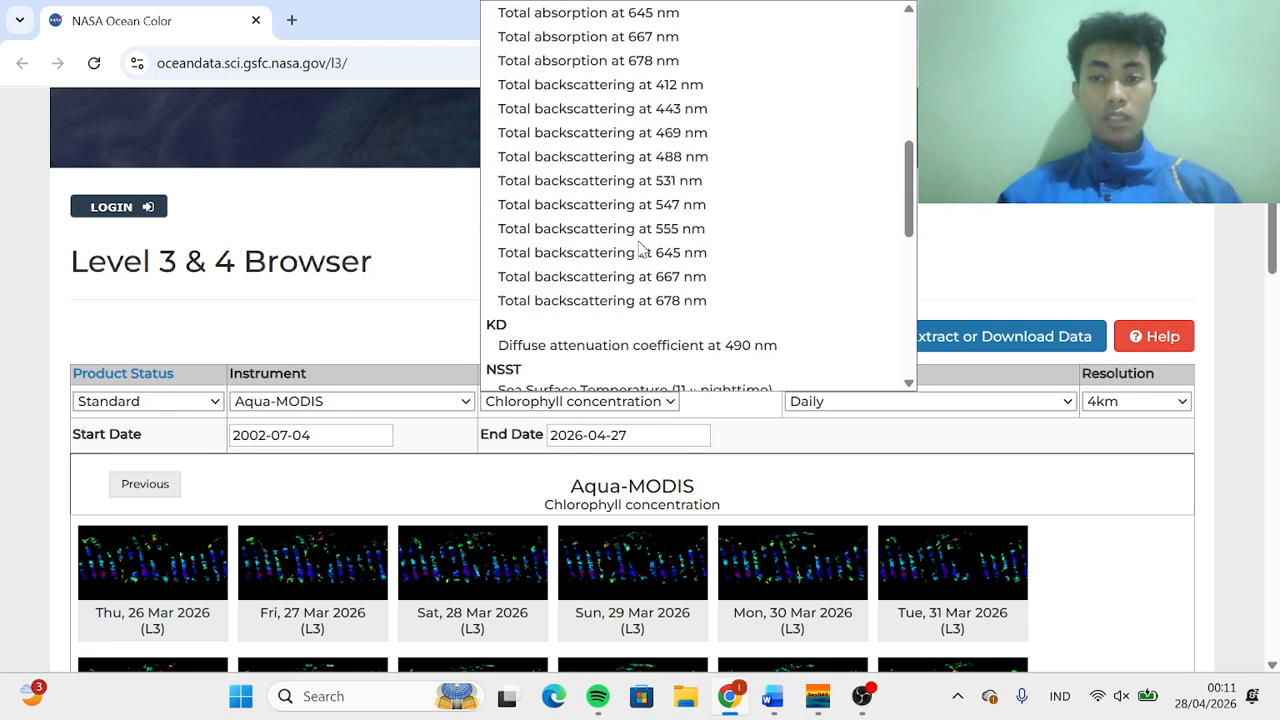
scroll(641, 248, down, 4)
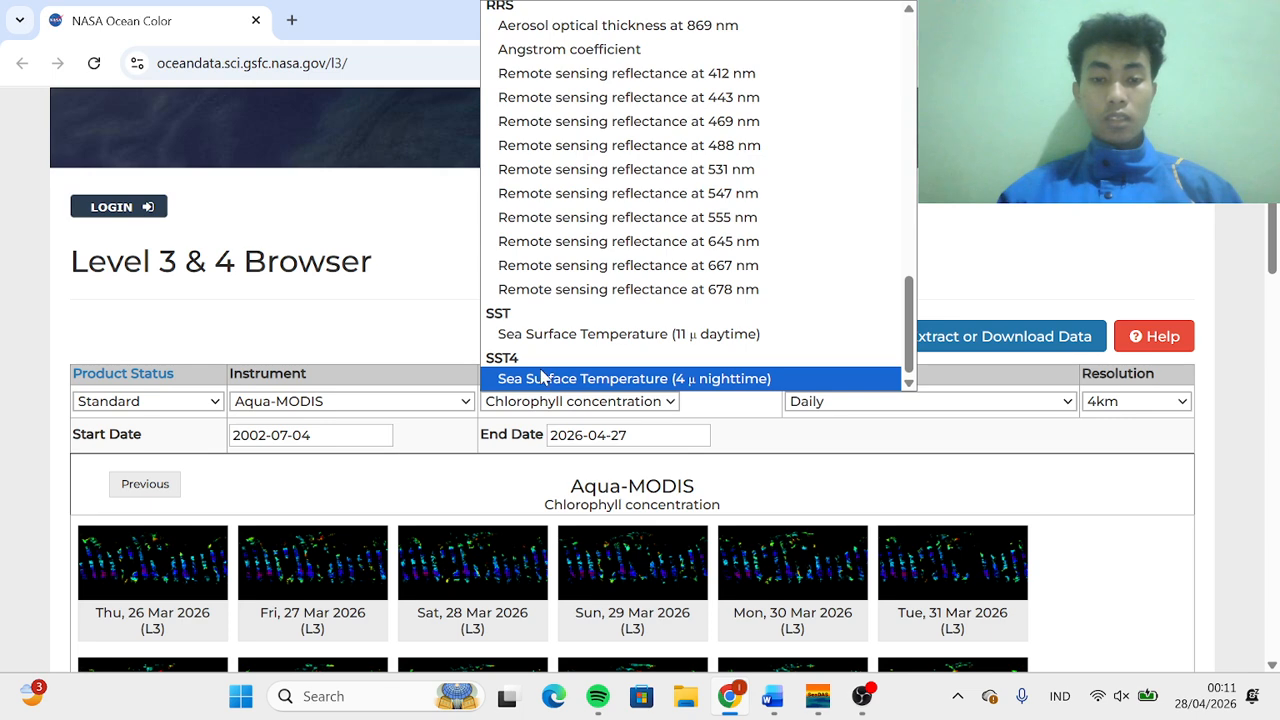
click(543, 334)
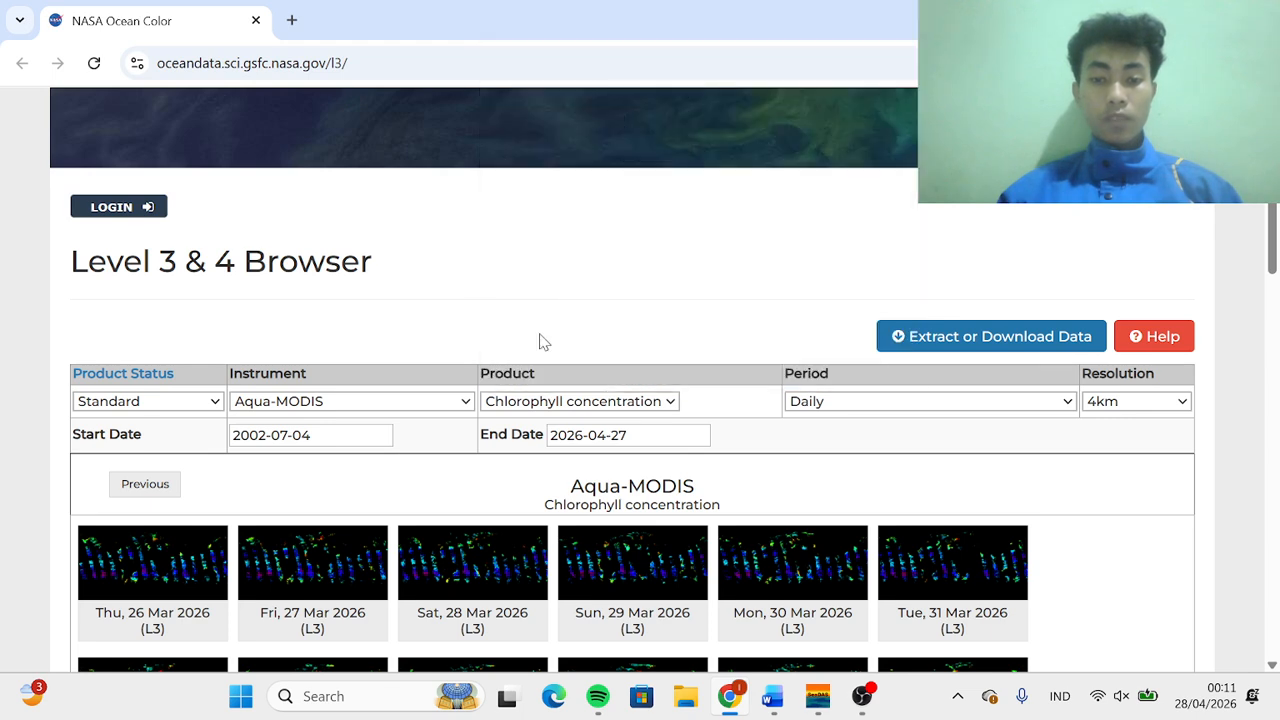
Switch the product back to Chlorophyll concentration
click(597, 405)
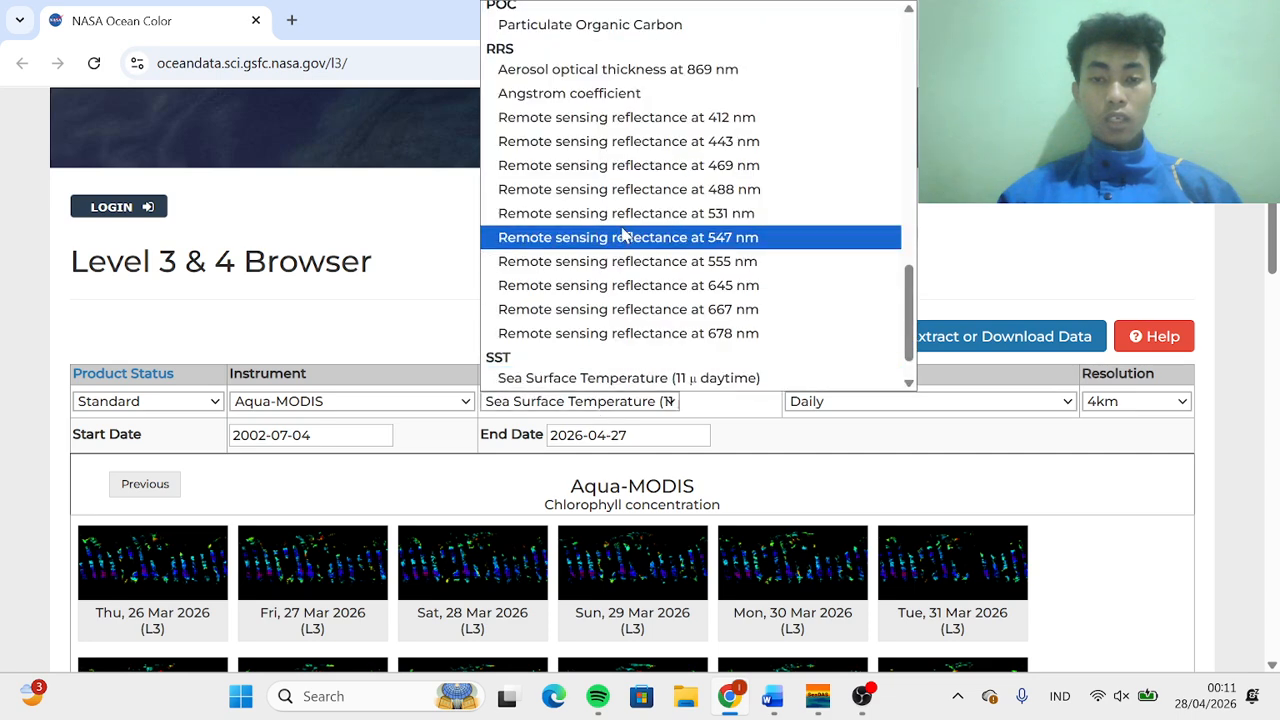
scroll(543, 237, up, 10)
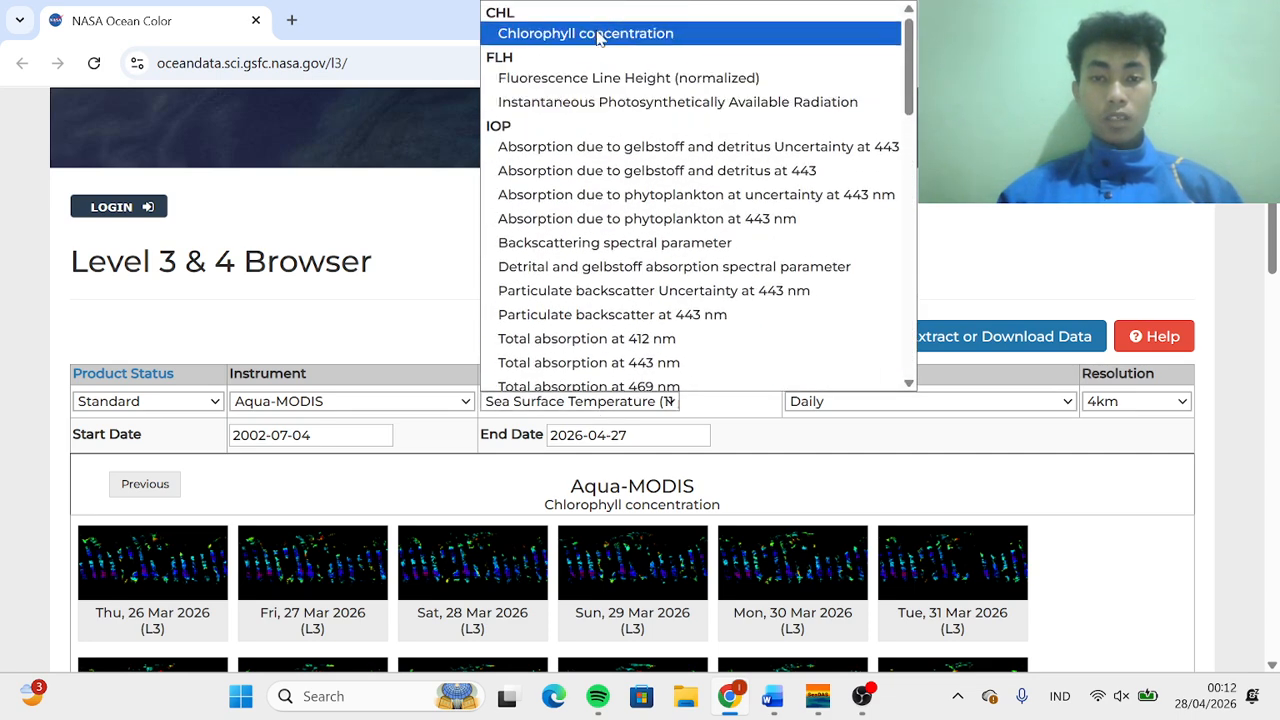
click(596, 30)
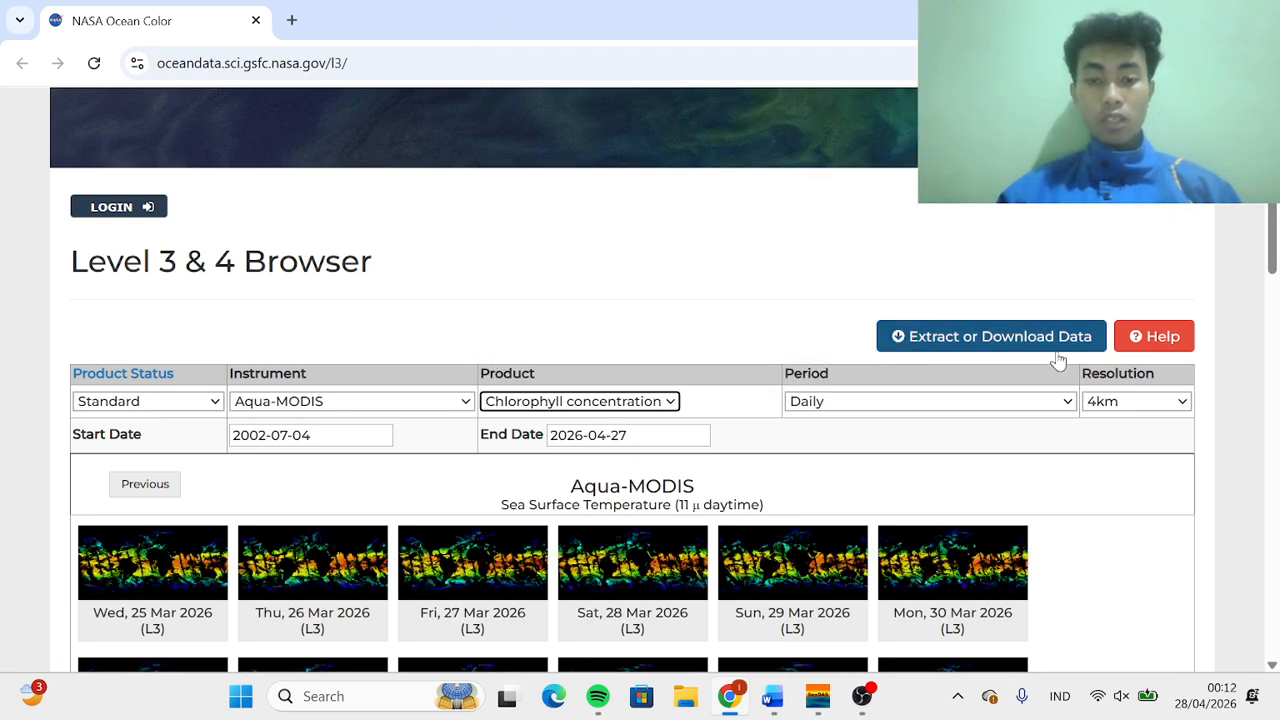
Choose Daily as the period and set the resolution to 9km
click(1043, 405)
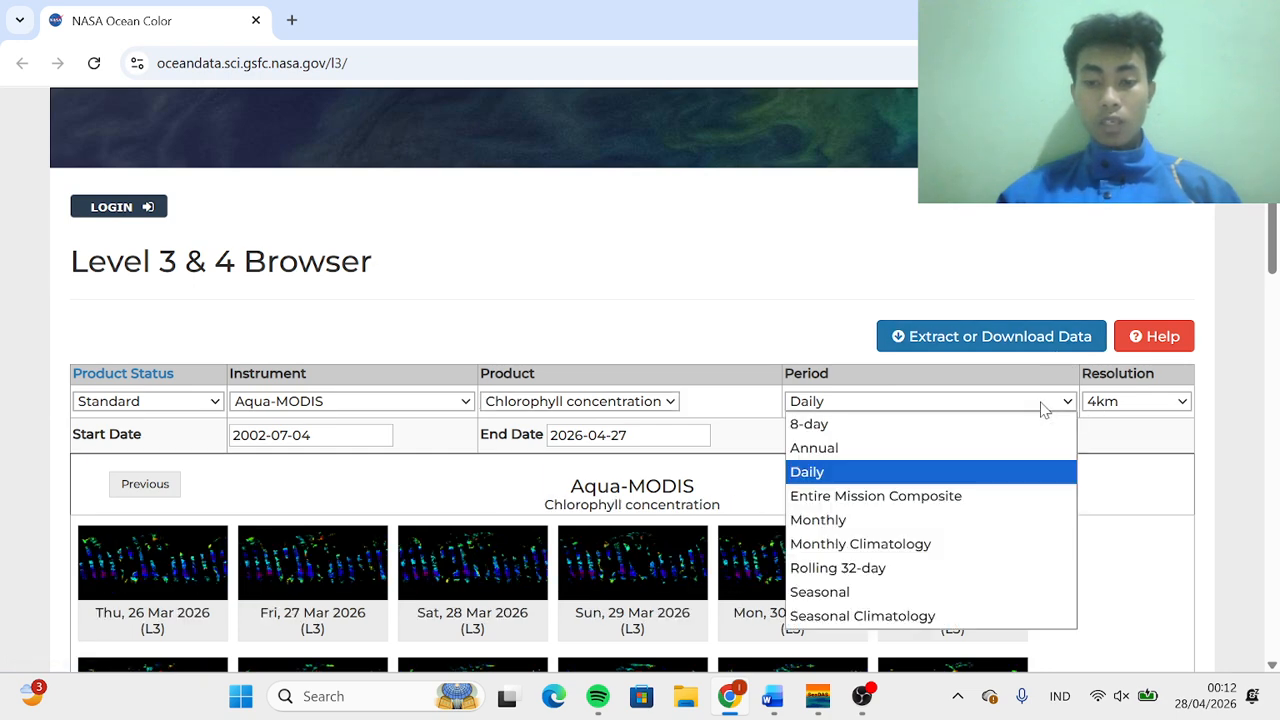
click(929, 470)
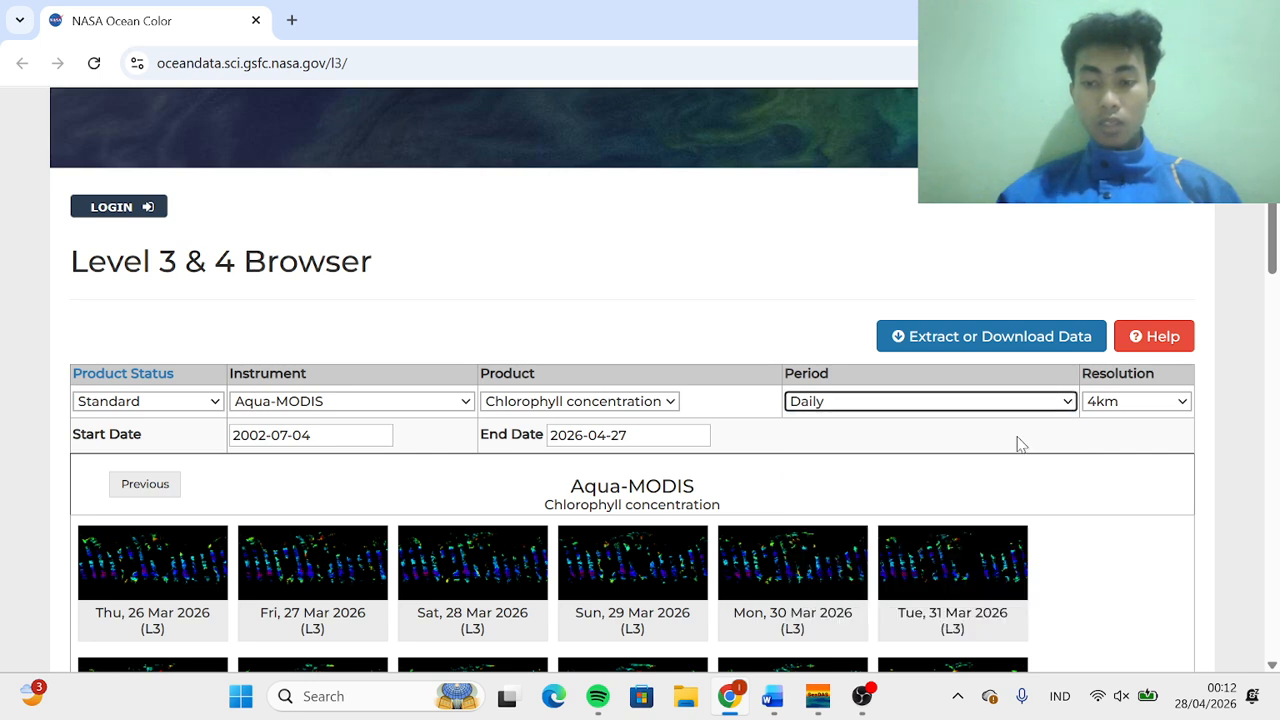
click(1120, 404)
click(1110, 449)
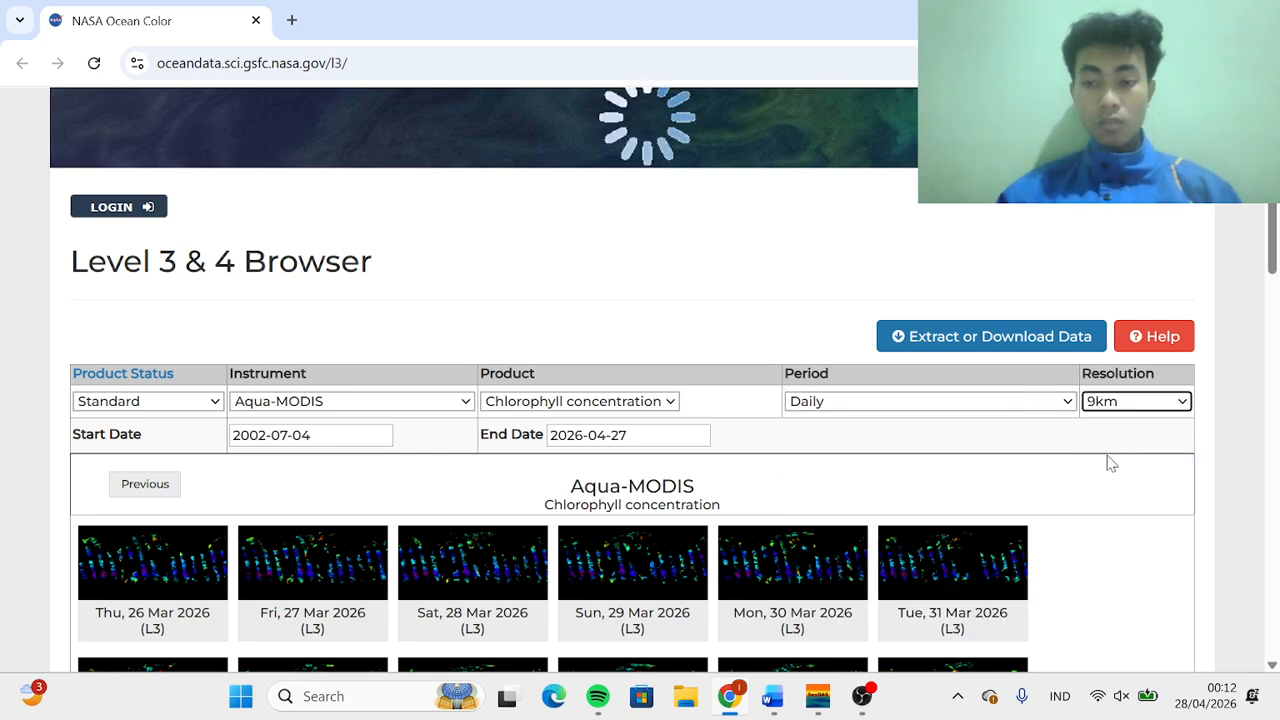
Set the start date to 2025-09-01 using the calendar picker
click(330, 441)
click(402, 470)
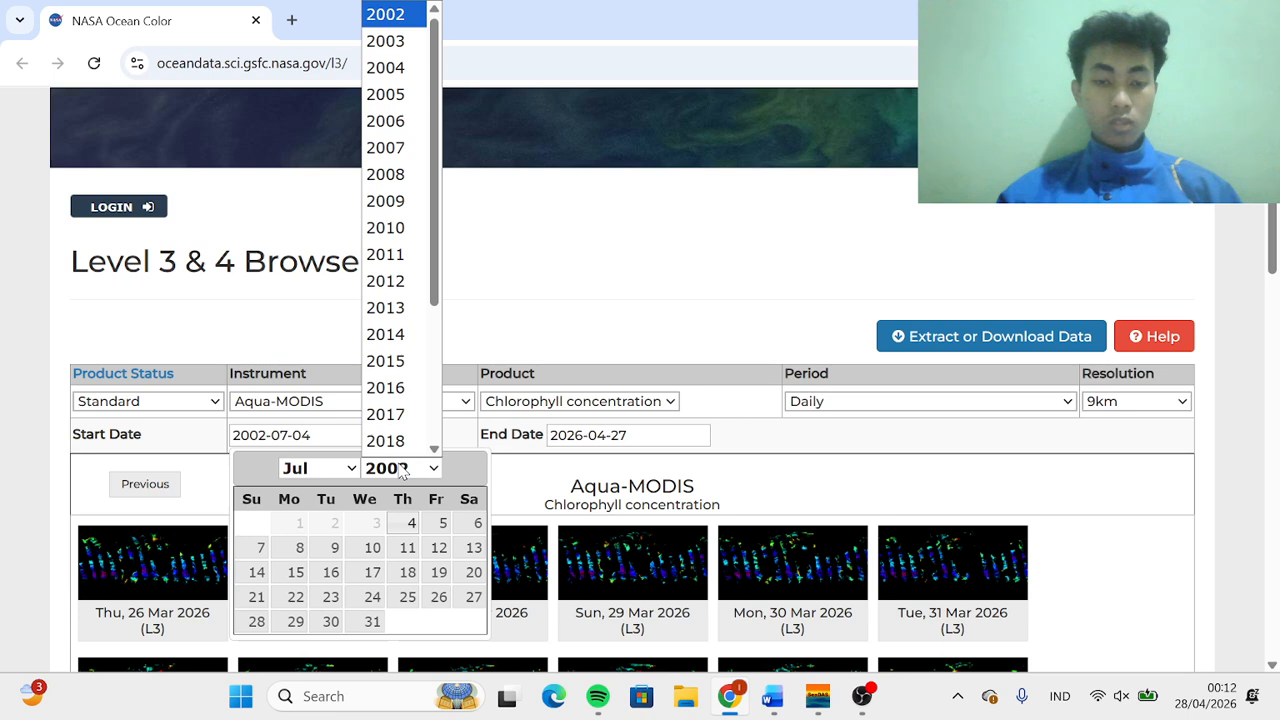
scroll(412, 408, down, 2)
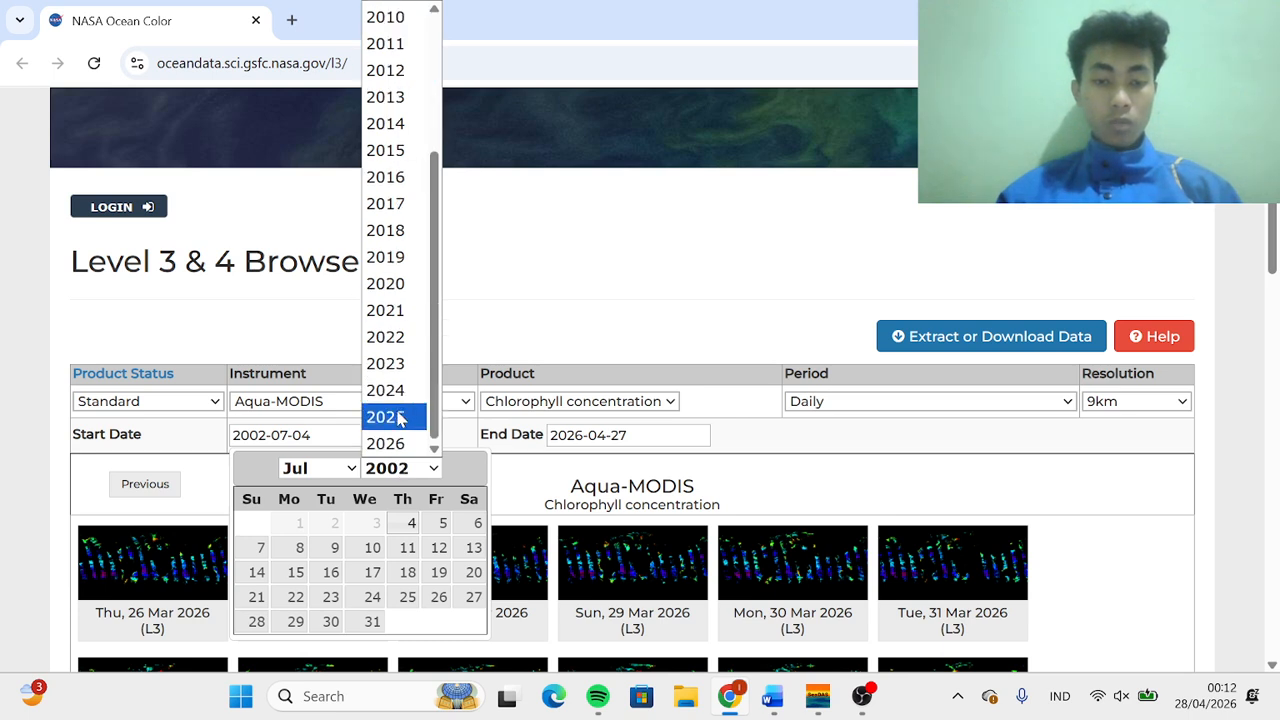
click(405, 417)
click(326, 464)
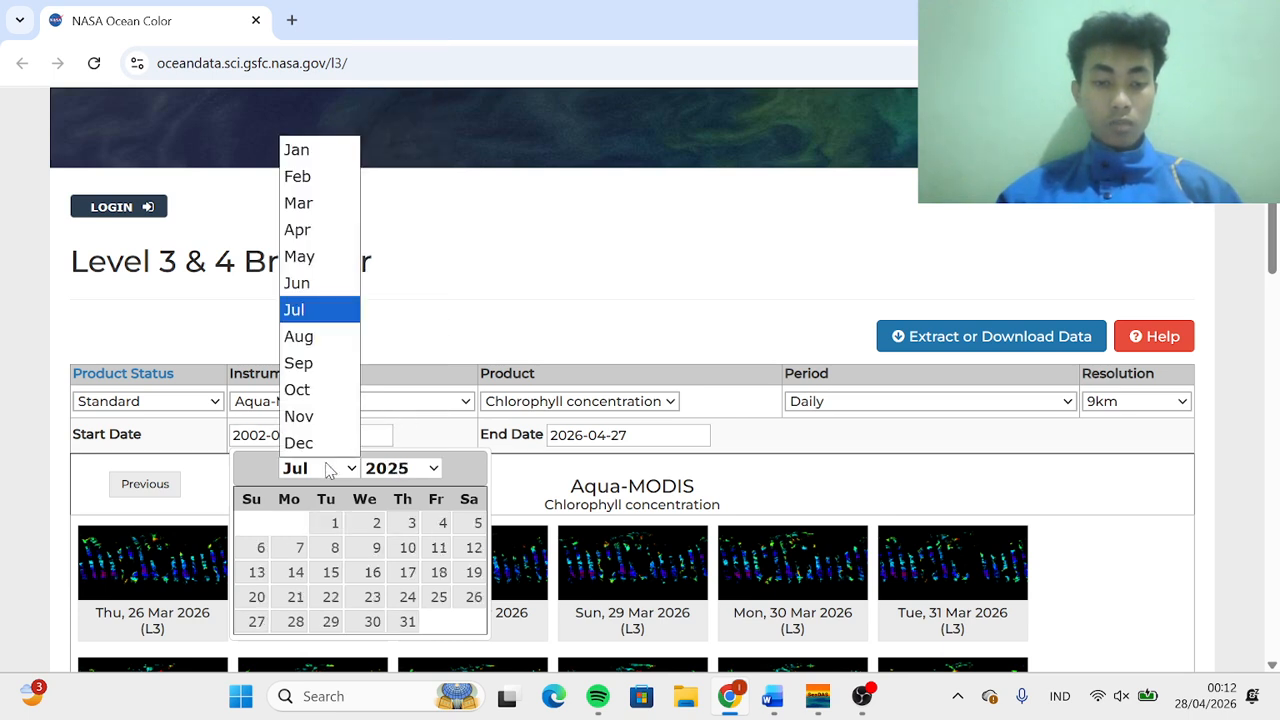
click(321, 364)
click(297, 526)
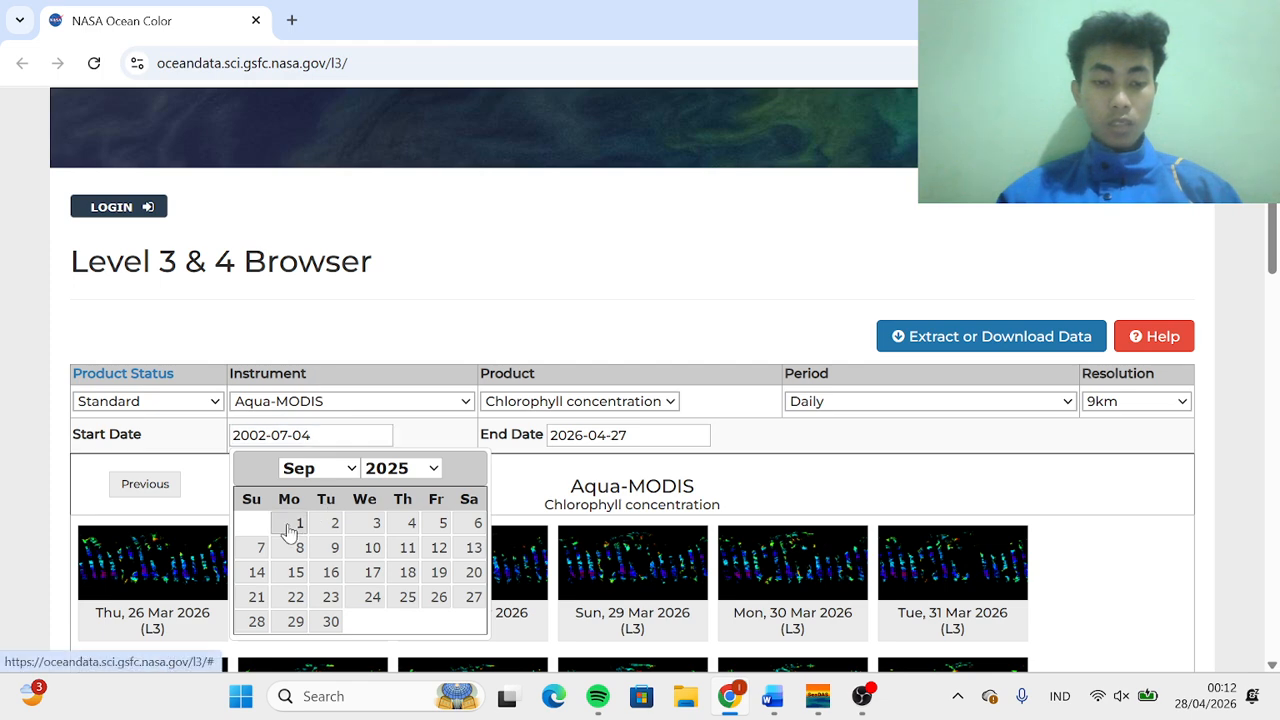
Set the end date to 2025-09-30 using the calendar picker
click(603, 440)
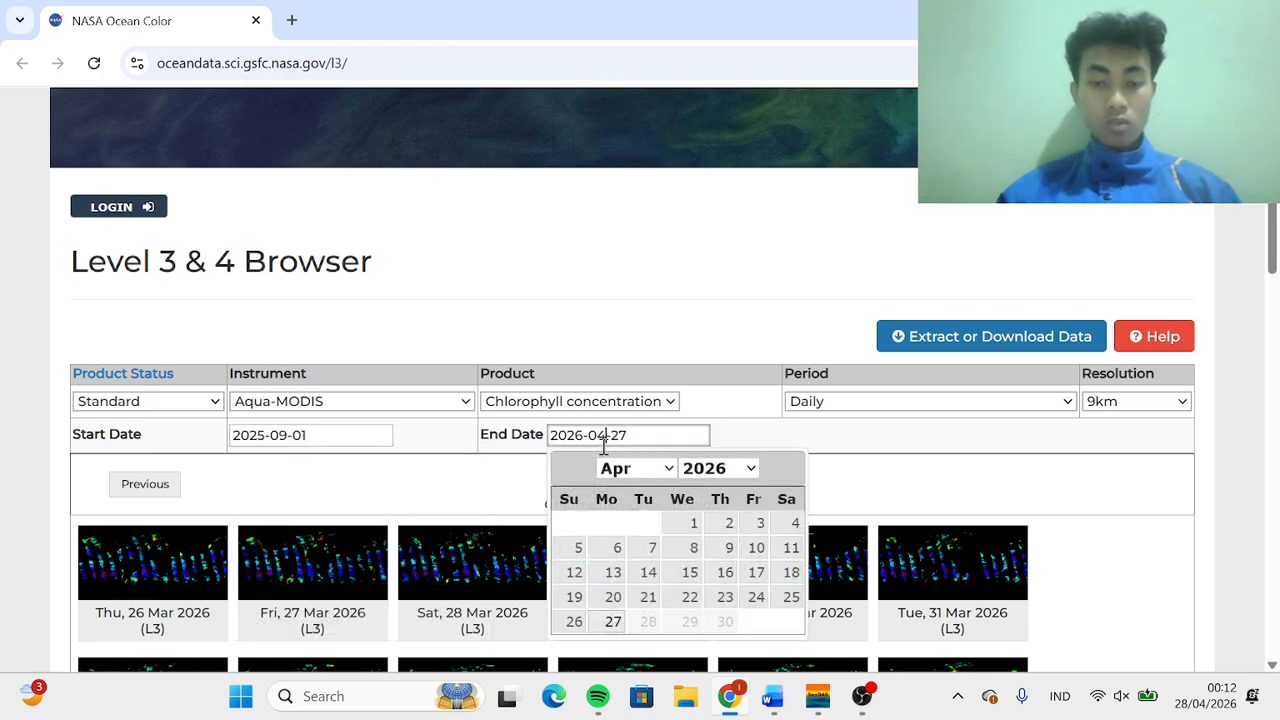
click(720, 468)
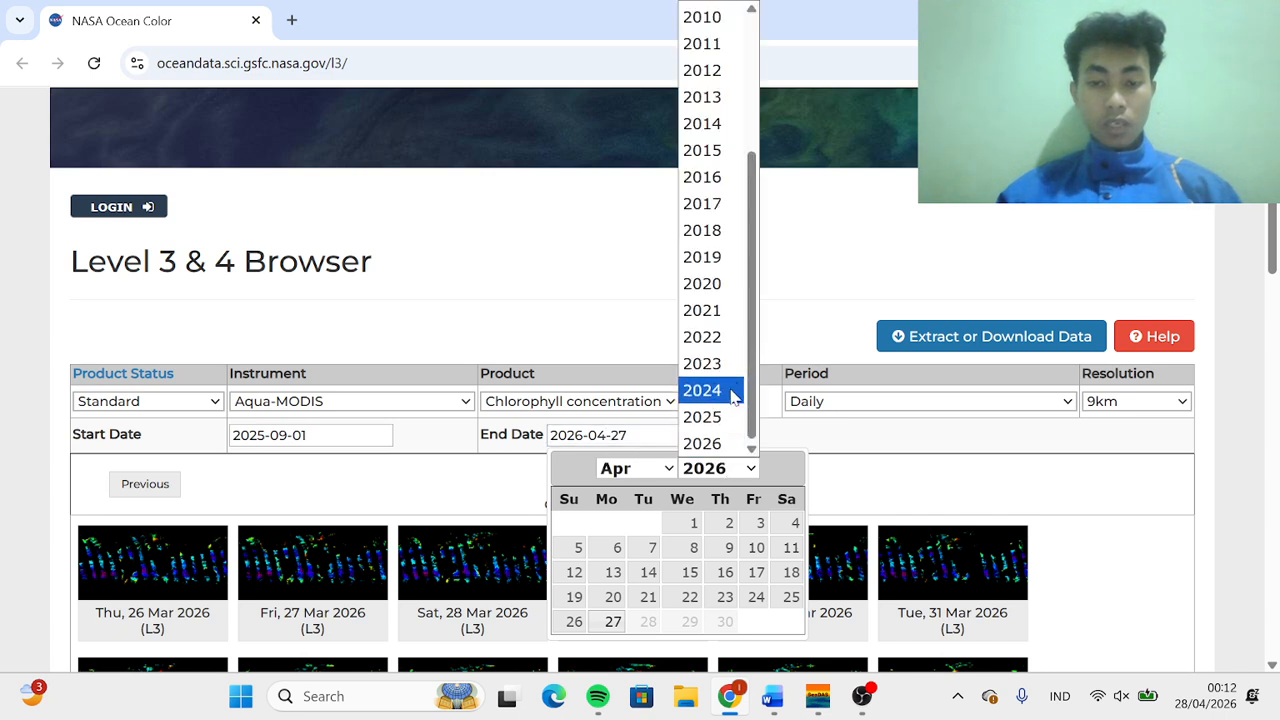
click(714, 417)
click(641, 464)
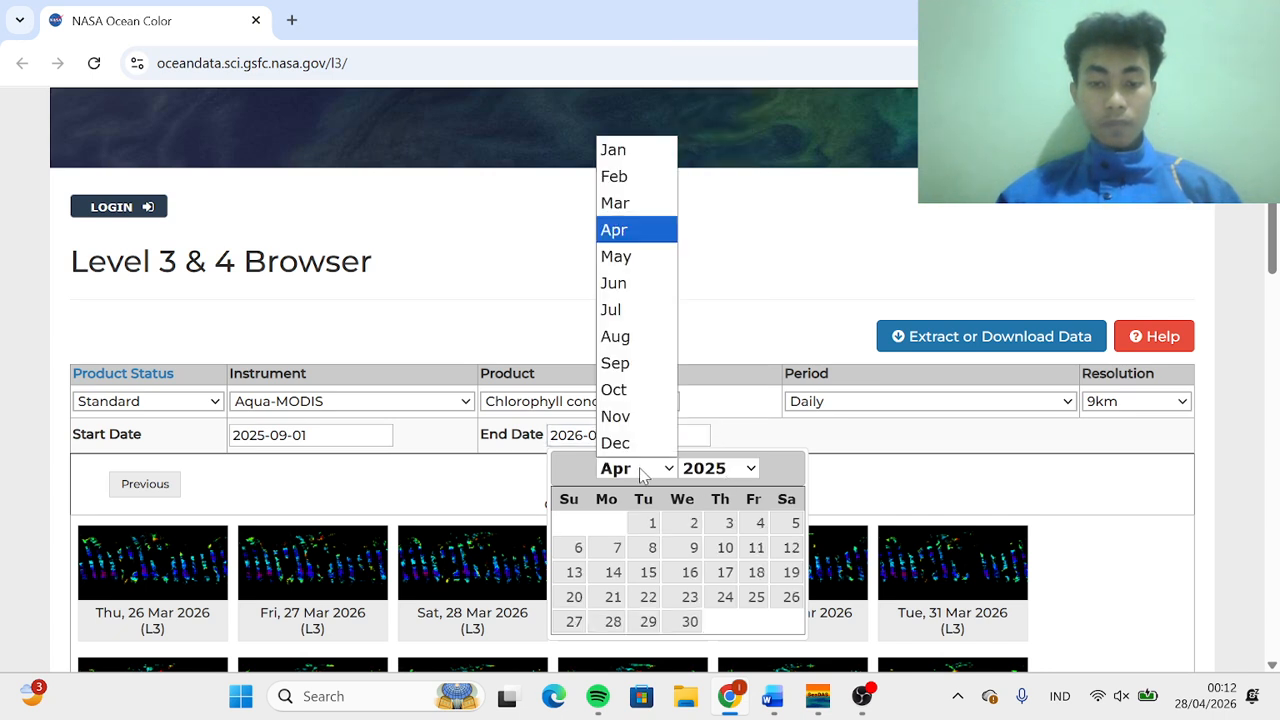
click(628, 364)
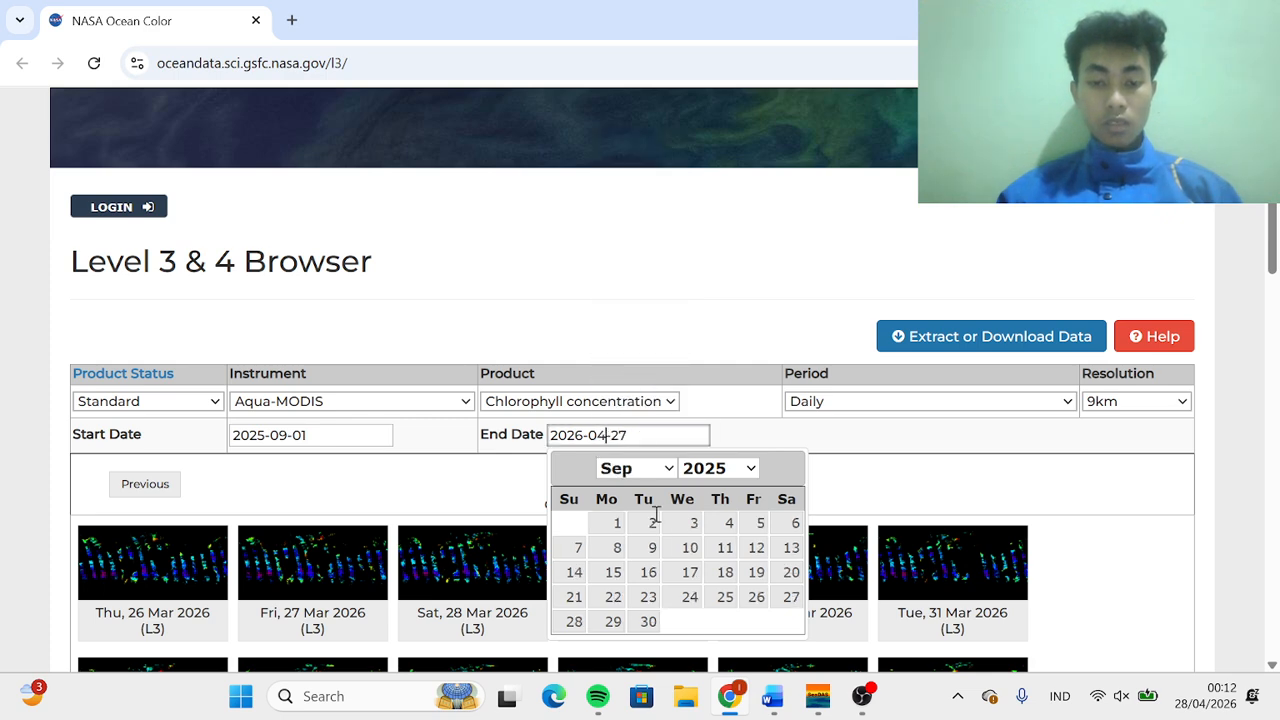
click(648, 622)
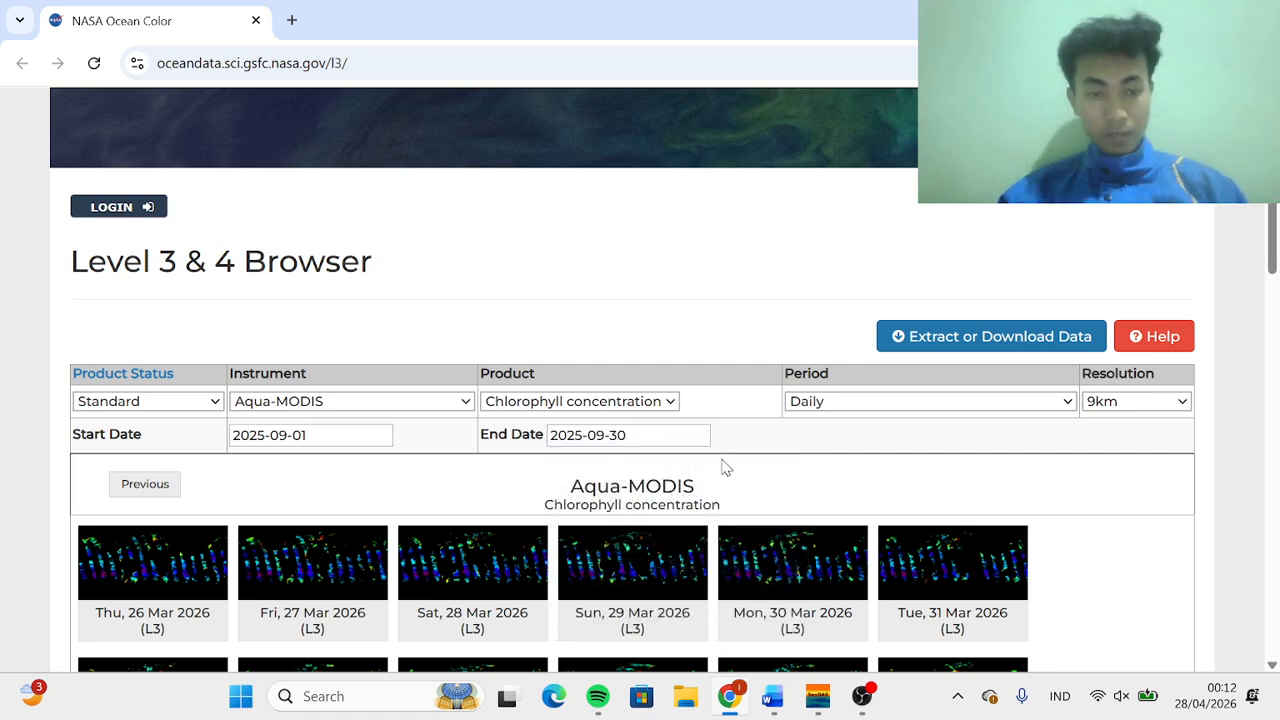
Open the Extract or Download Data page for the selected Aqua-MODIS chlorophyll dataset
scroll(723, 465, up, 2)
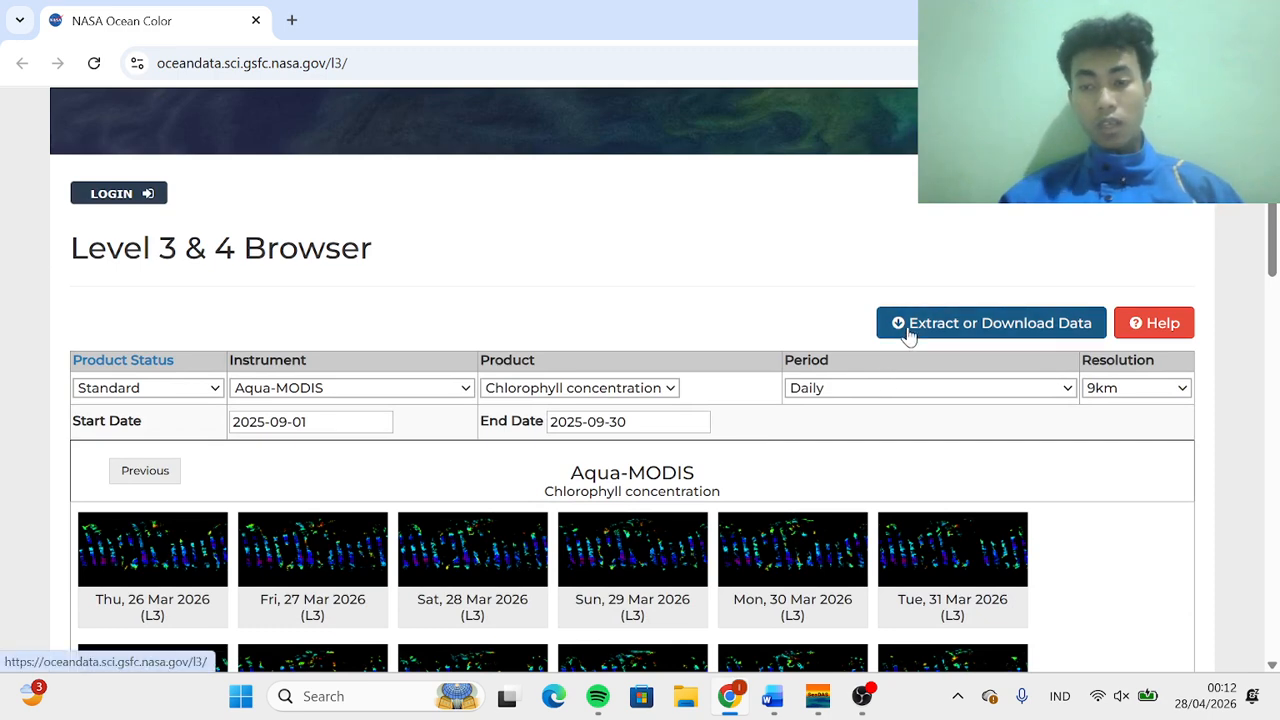
click(908, 334)
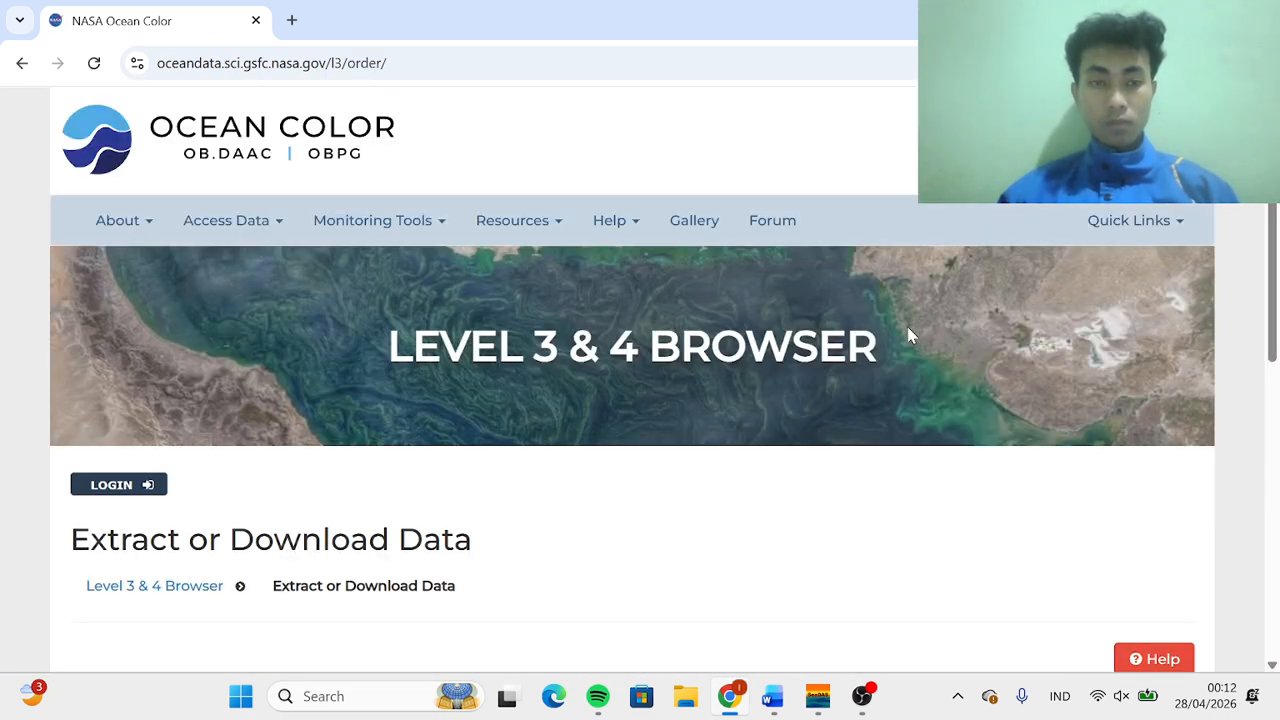
scroll(910, 335, down, 5)
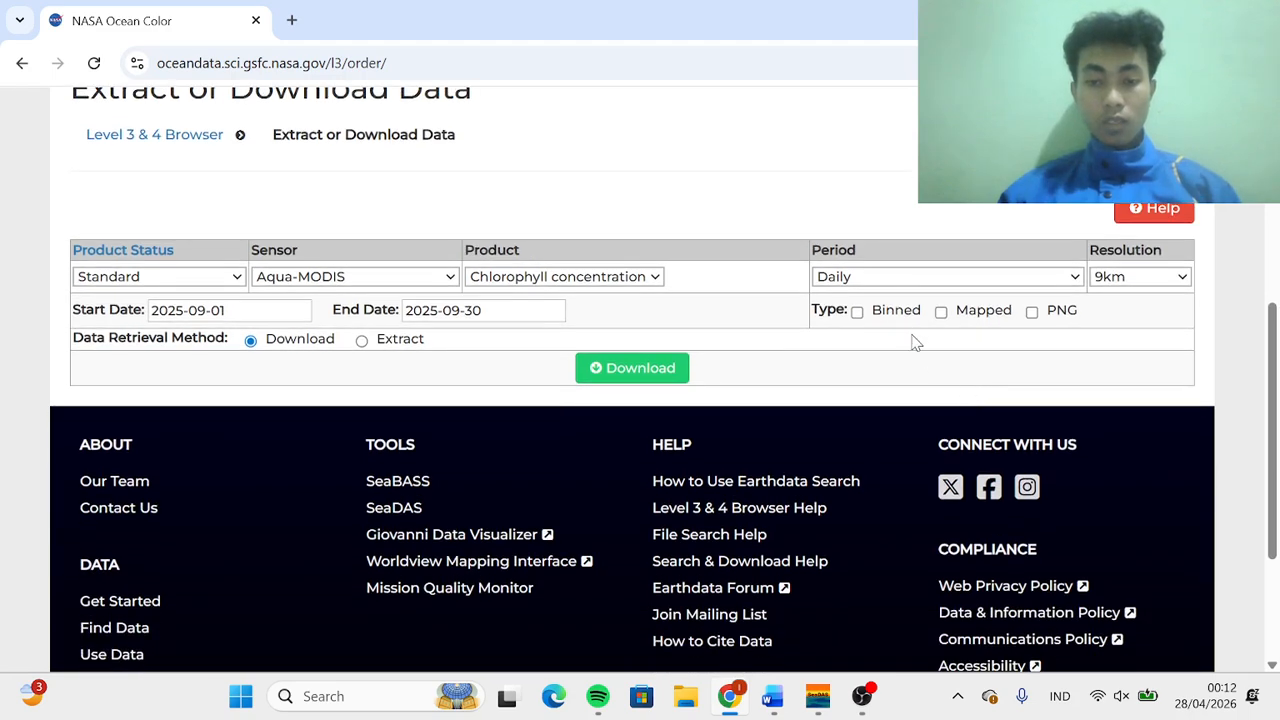
Tick the Binned, Mapped and PNG file types and submit the download request
click(857, 313)
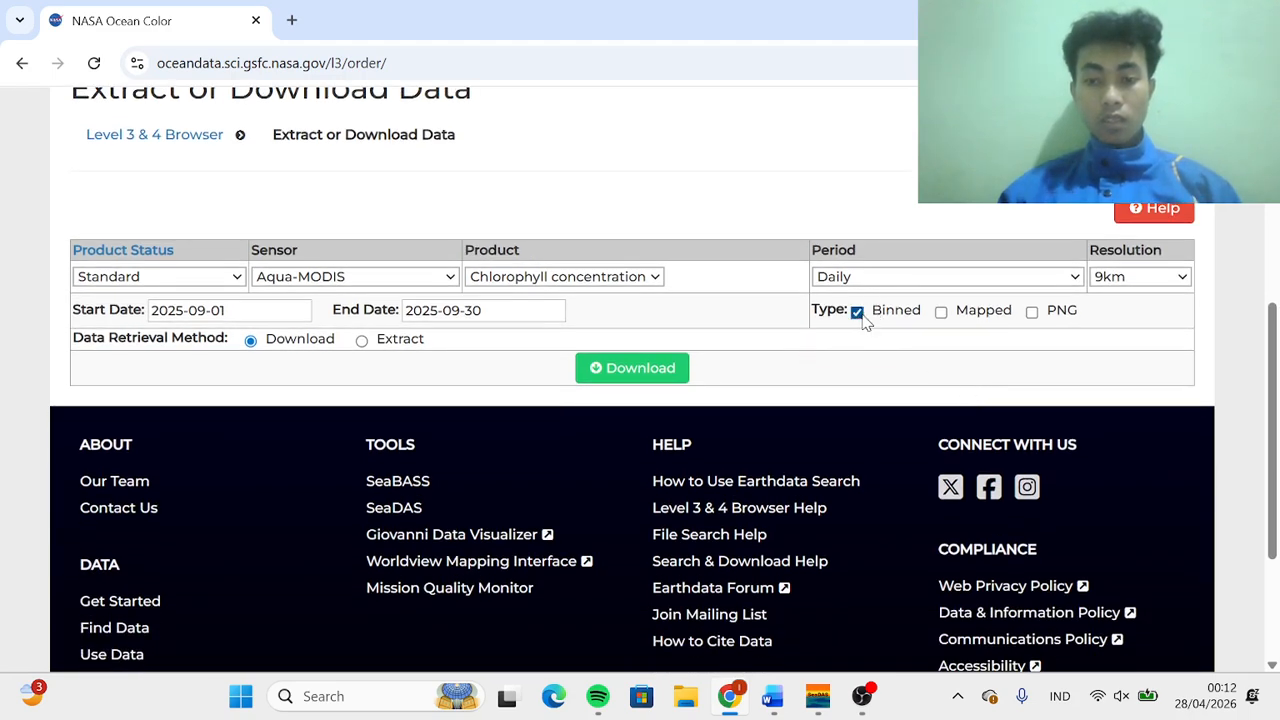
click(941, 313)
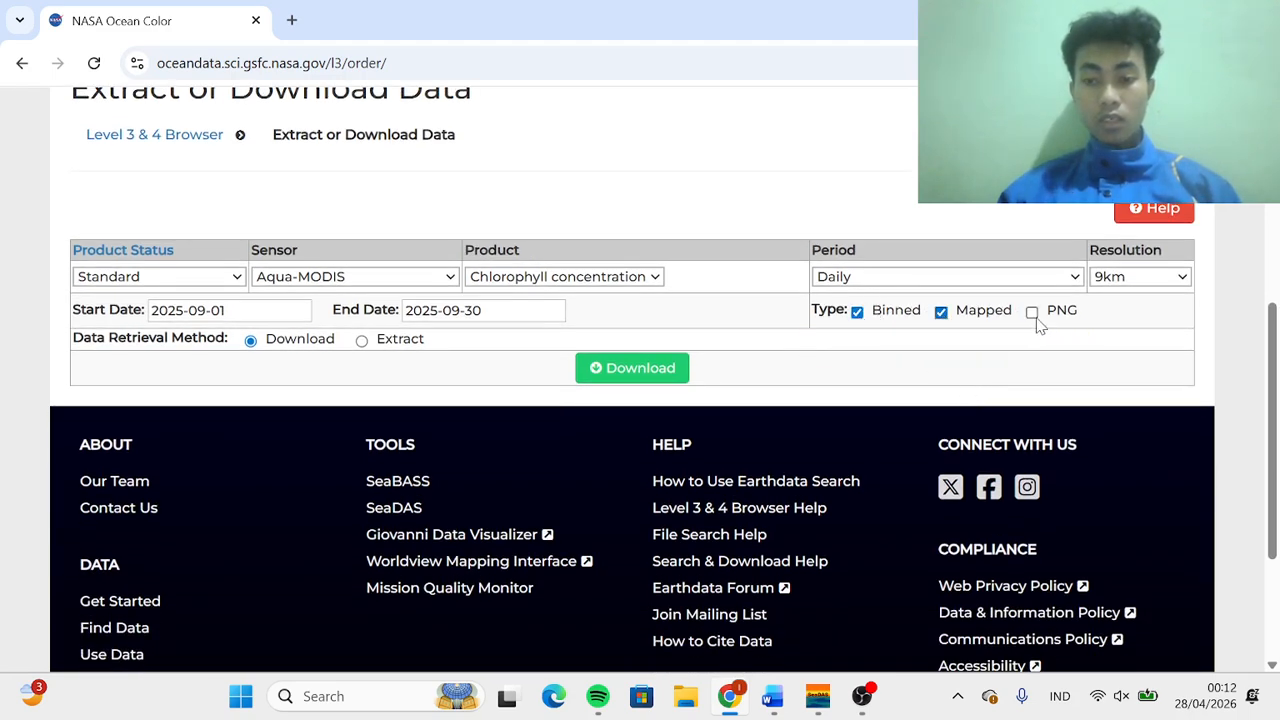
click(1032, 313)
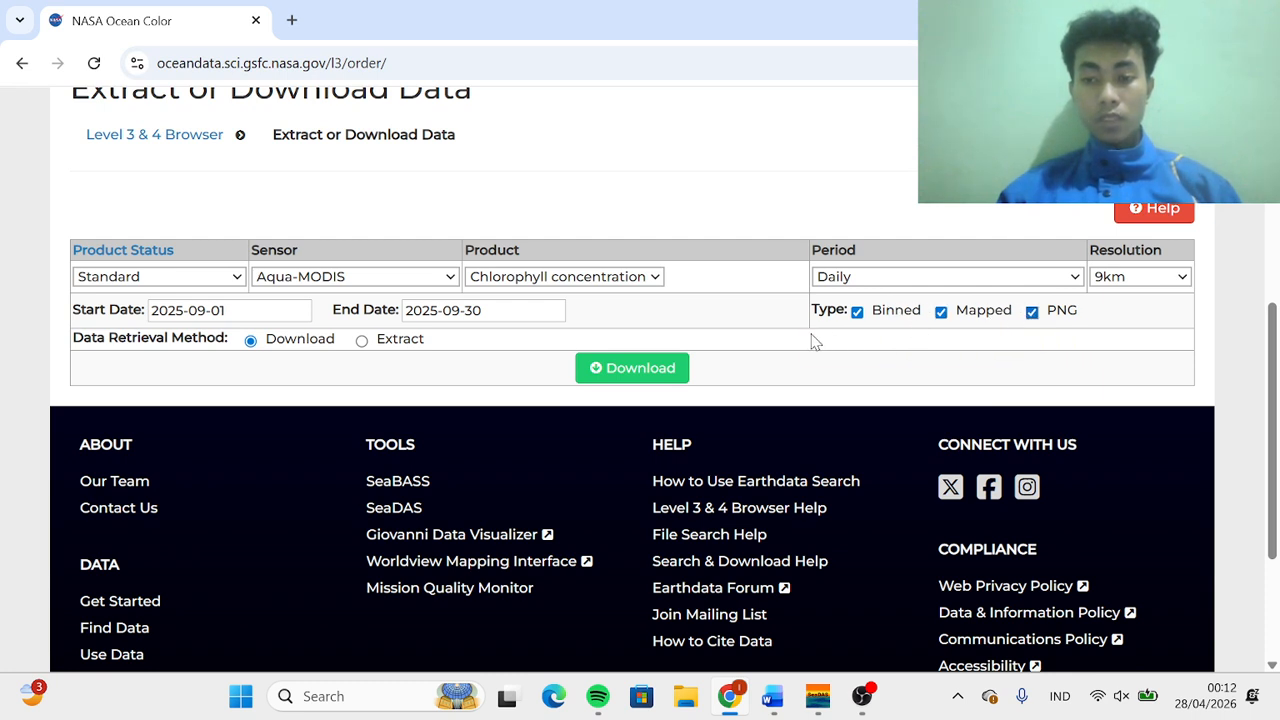
click(638, 370)
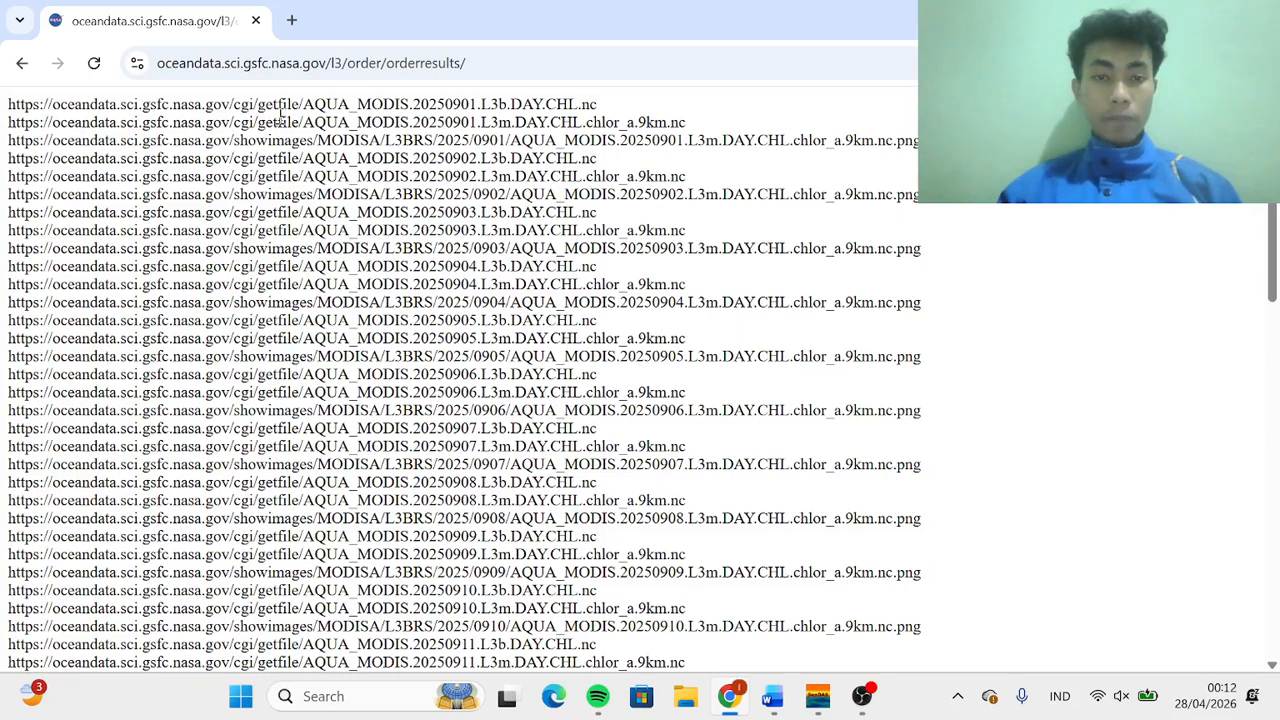
Copy the first AQUA_MODIS.20250901.L3b.DAY.CHL.nc link and open it in a new tab
drag(7, 108, 686, 108)
key(ctrl+c)
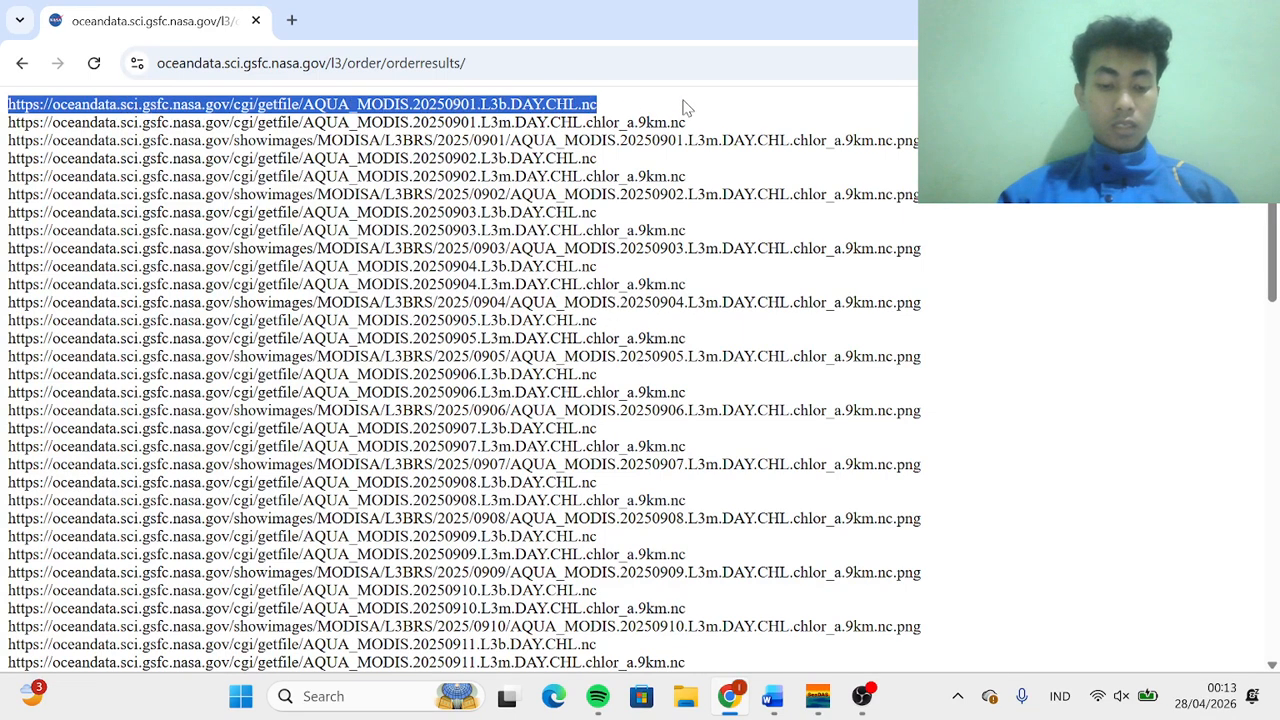
click(291, 20)
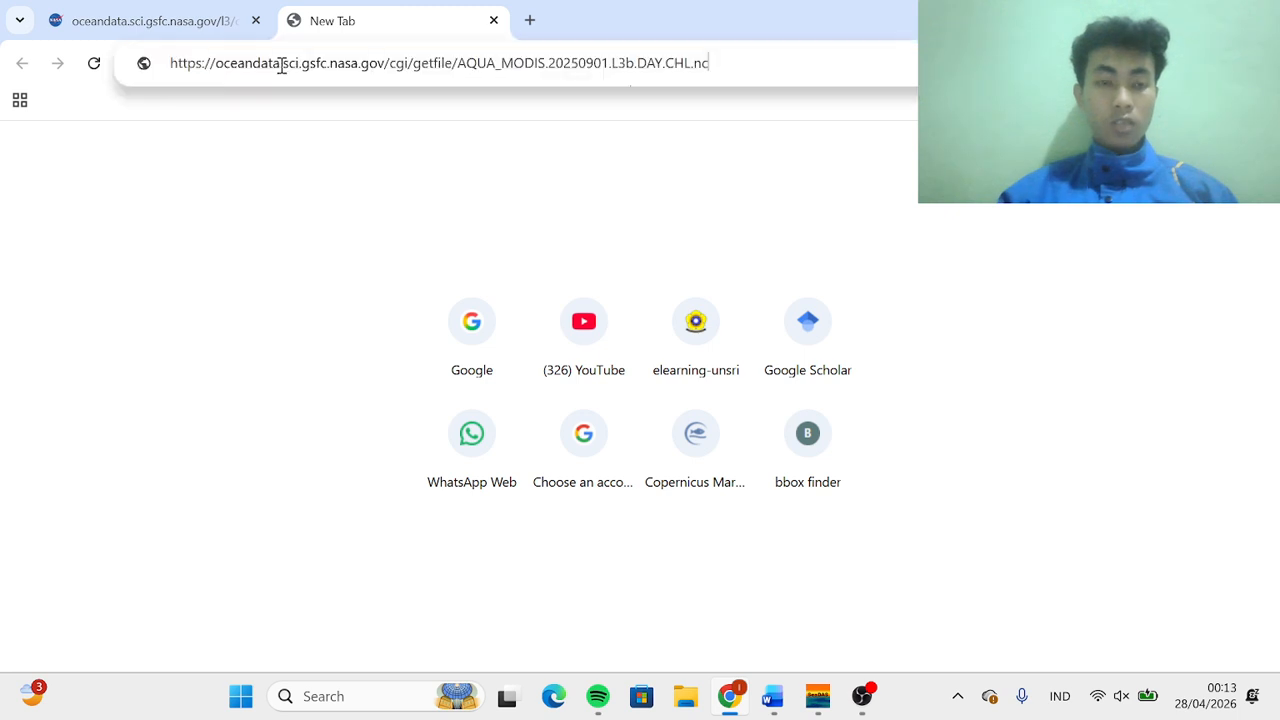
key(ctrl+v)
key(Return)
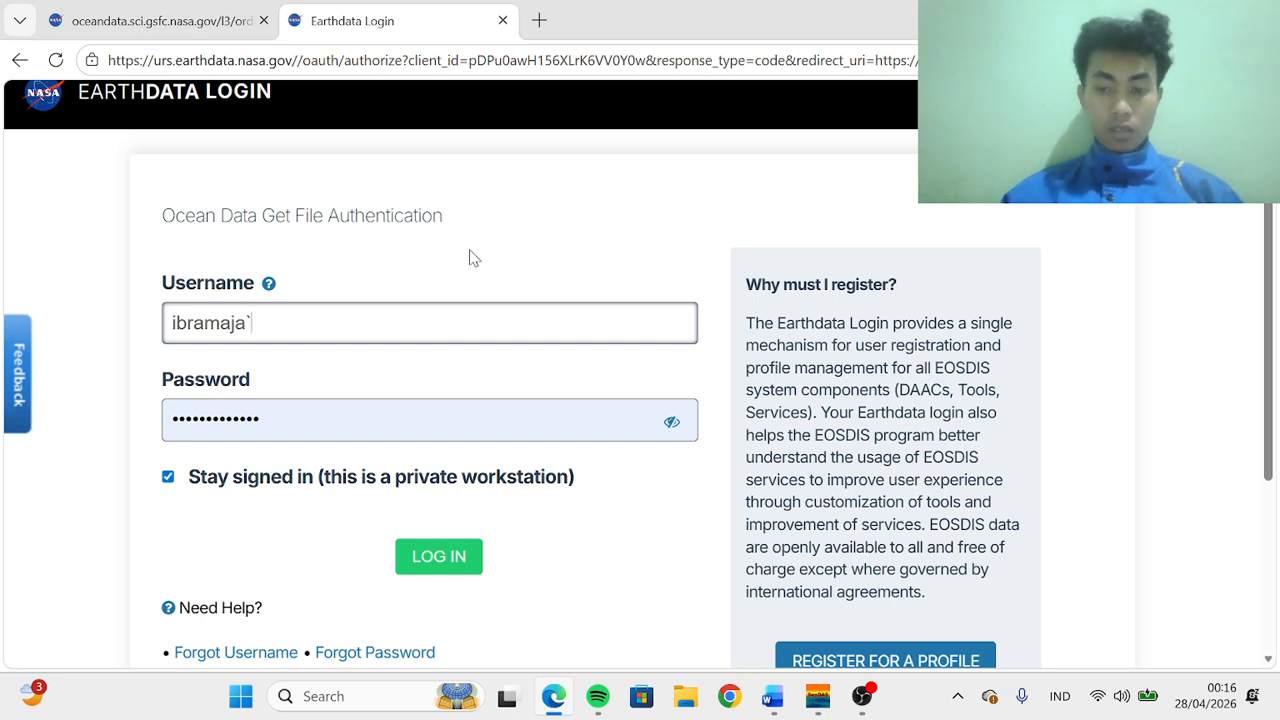
Log in to Earthdata with the pre-filled account and return to the order results tab
click(427, 556)
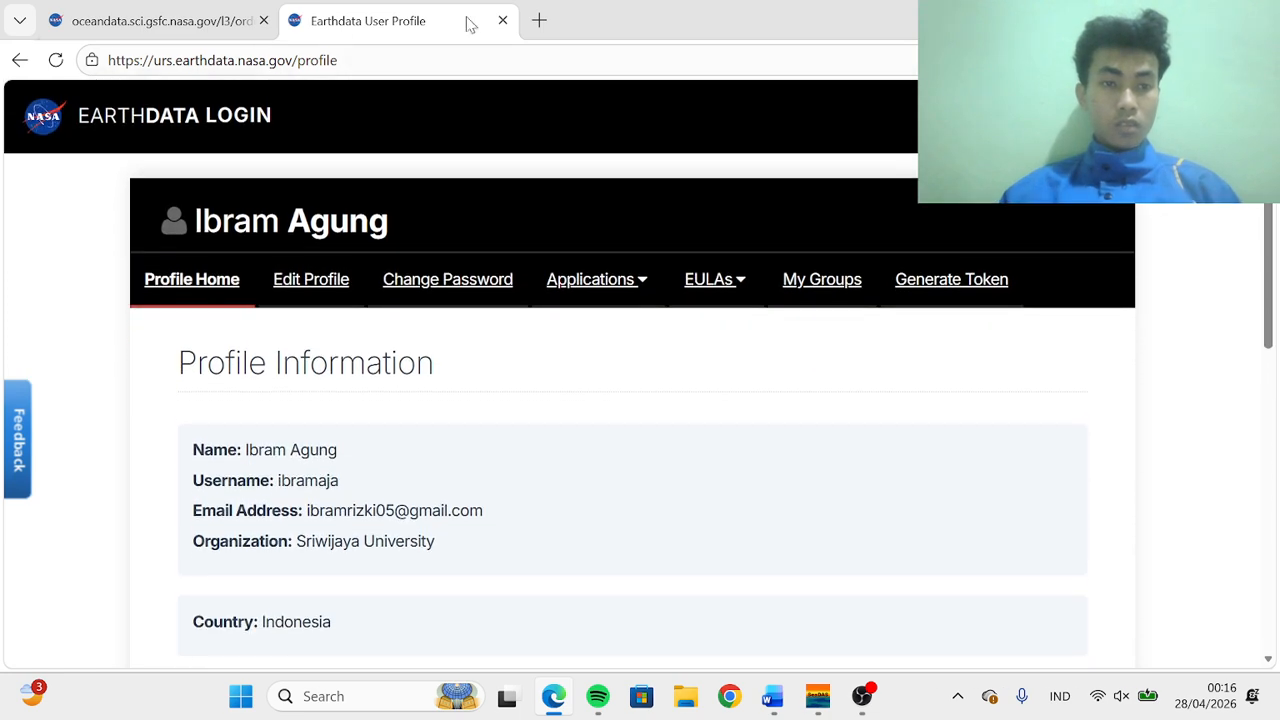
click(220, 18)
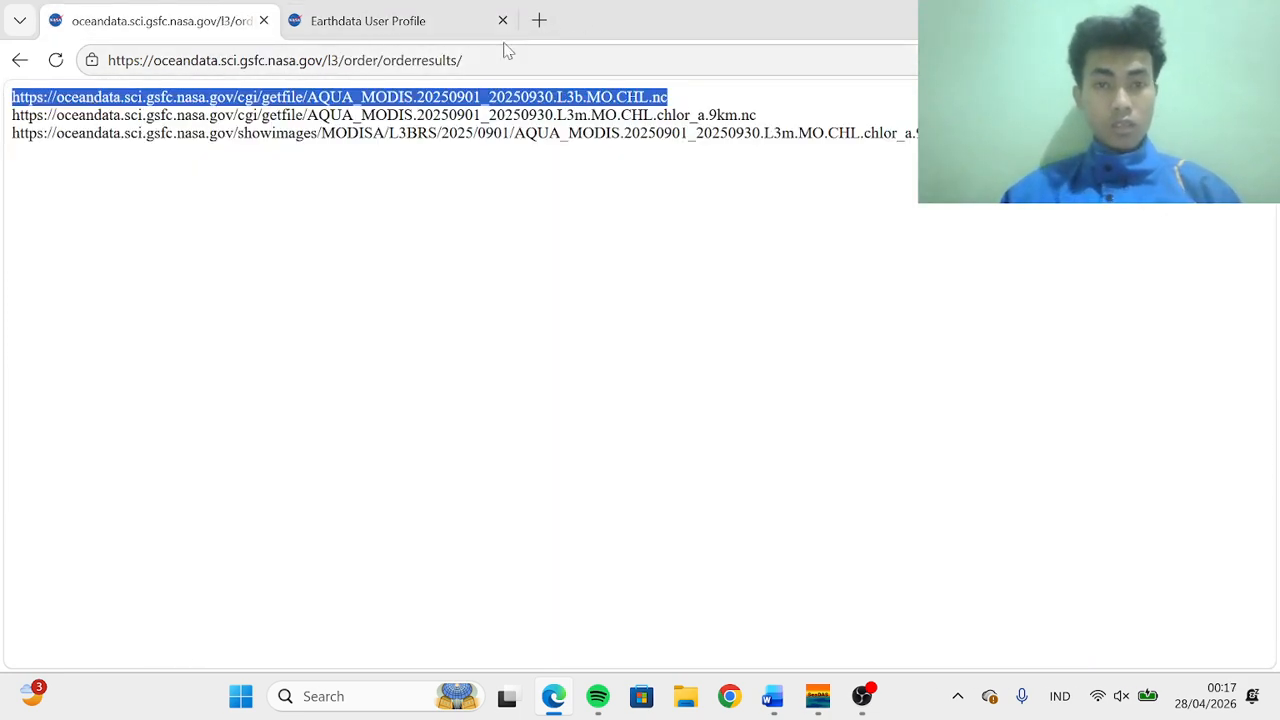
Open a new browser tab and load the copied data file link to download it
click(540, 20)
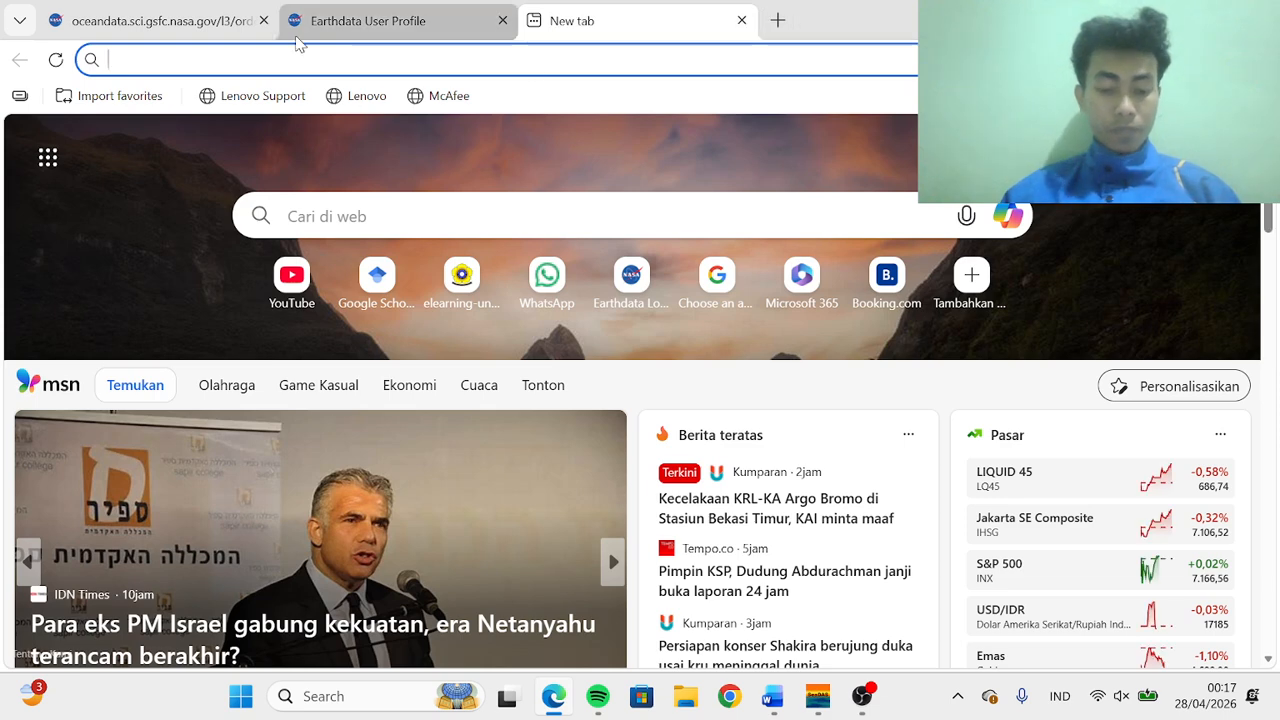
text(https://oceandata.sci.gsfc.nasa.gov/cgi/getfile/AQUA_MODIS.20250901_20250930.L3b.MO.CHL.nc)
key(Return)
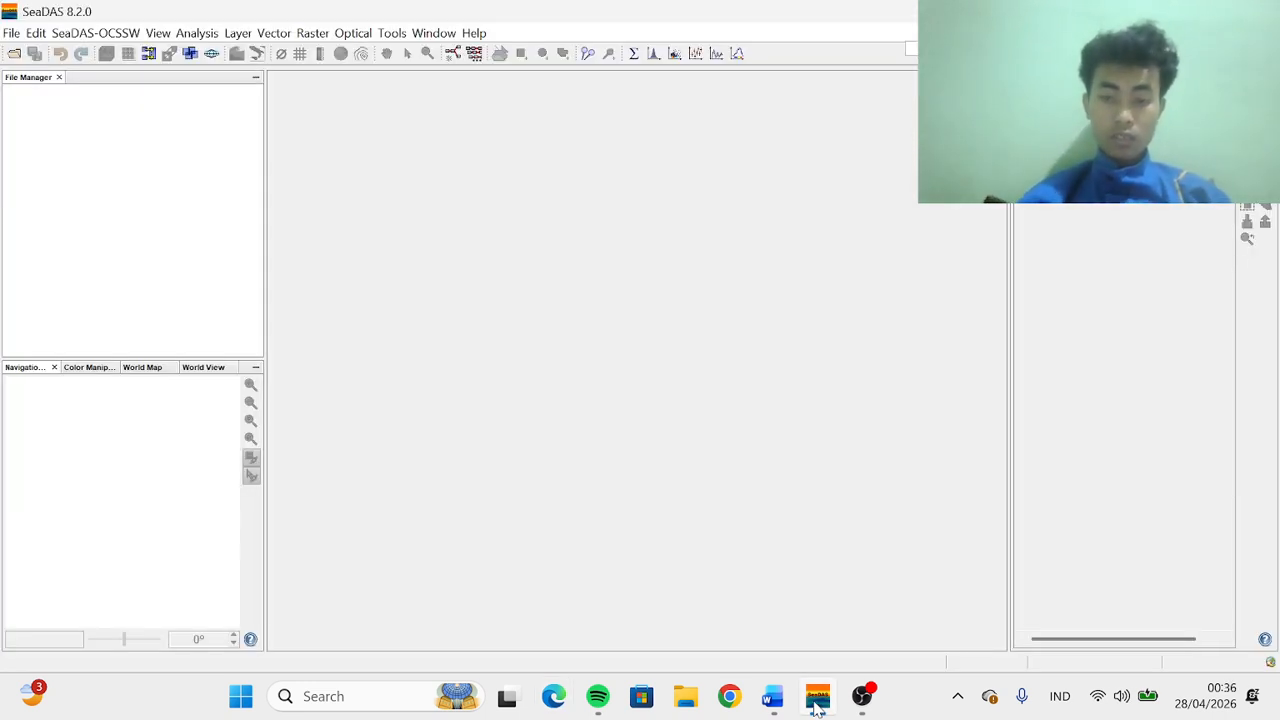
Open the AQUA_MODIS 20250901_20250930 L3m monthly CHL chlor_a 9km and SST 9km products from the SPL N CHL folder
click(15, 35)
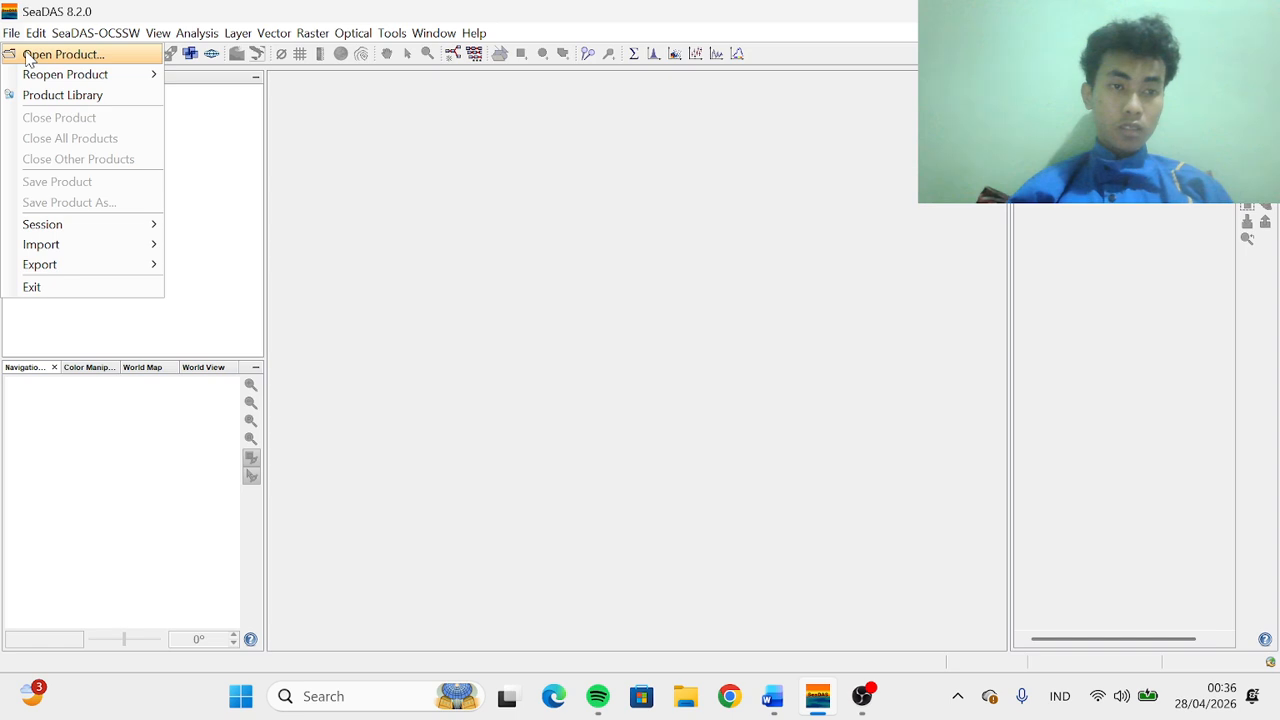
click(28, 56)
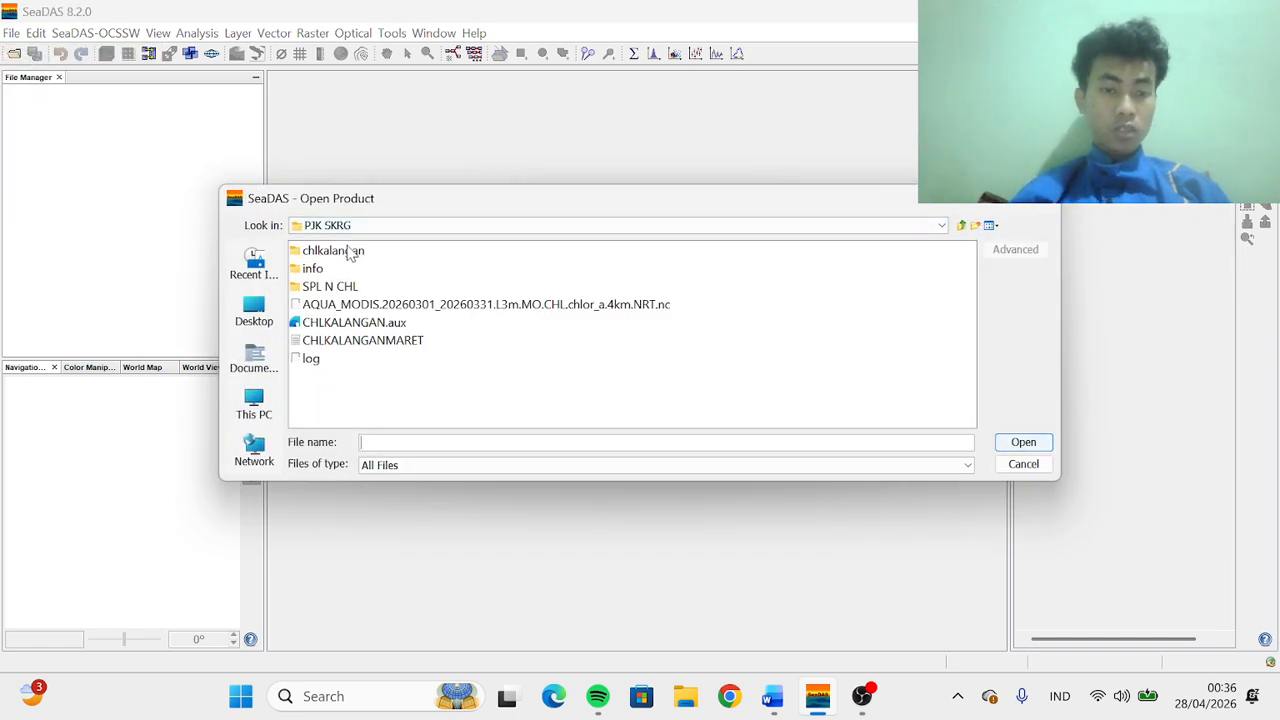
click(330, 287)
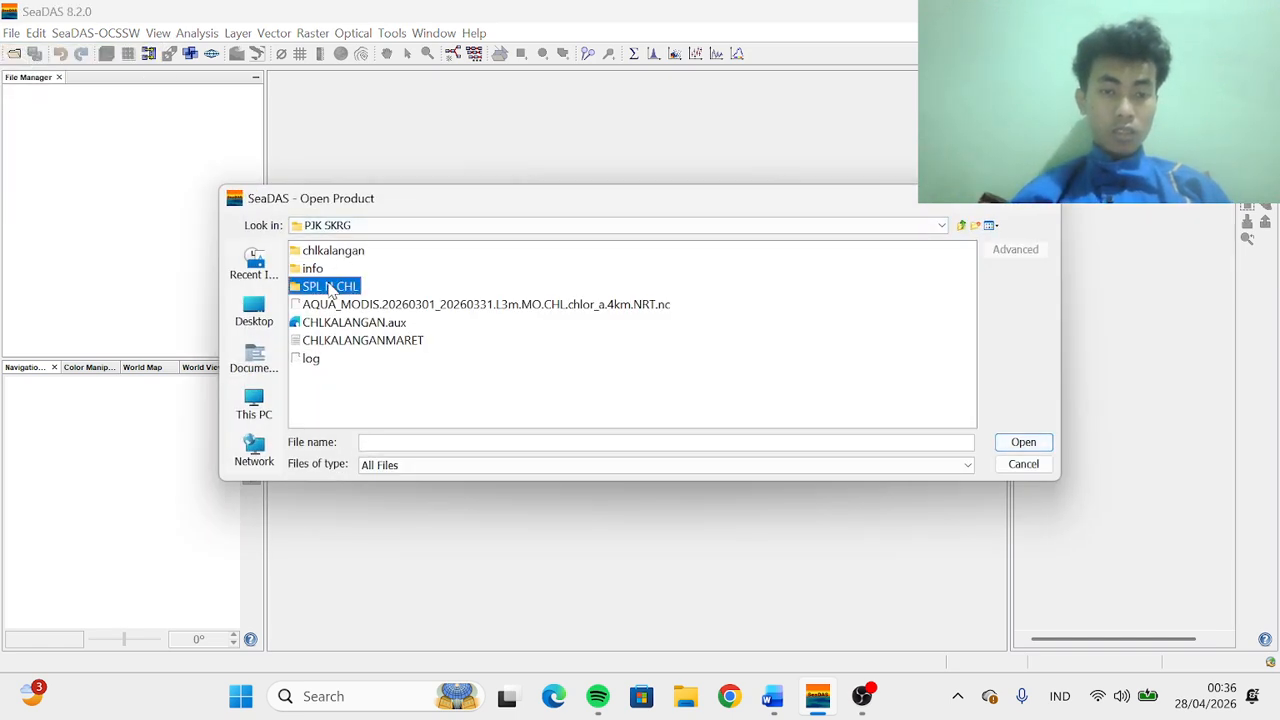
double_click(330, 287)
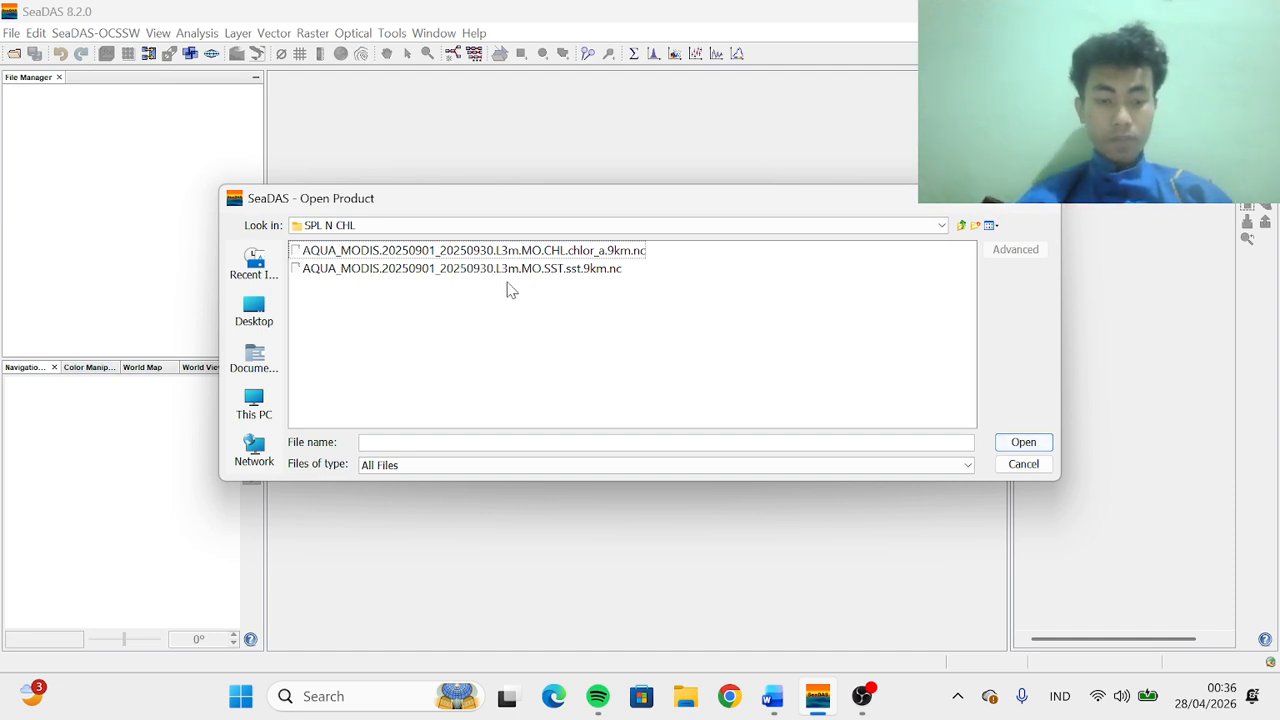
click(452, 255)
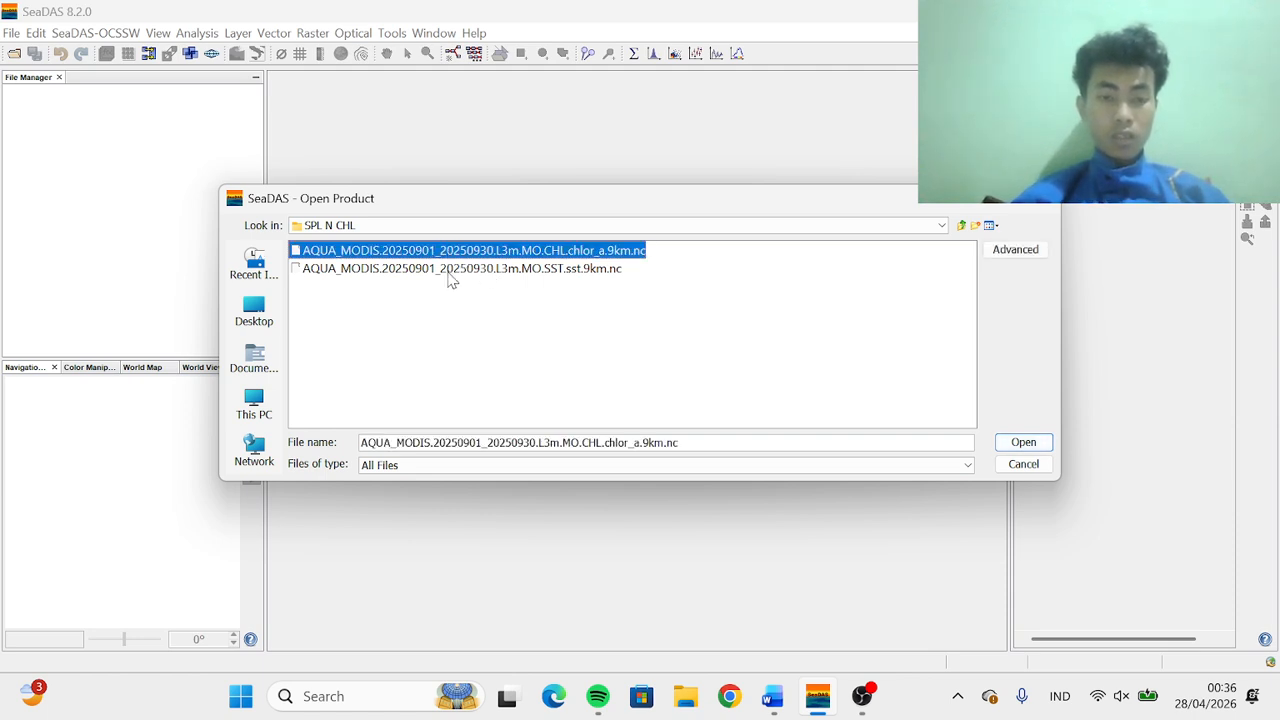
shift+click(450, 268)
click(1020, 446)
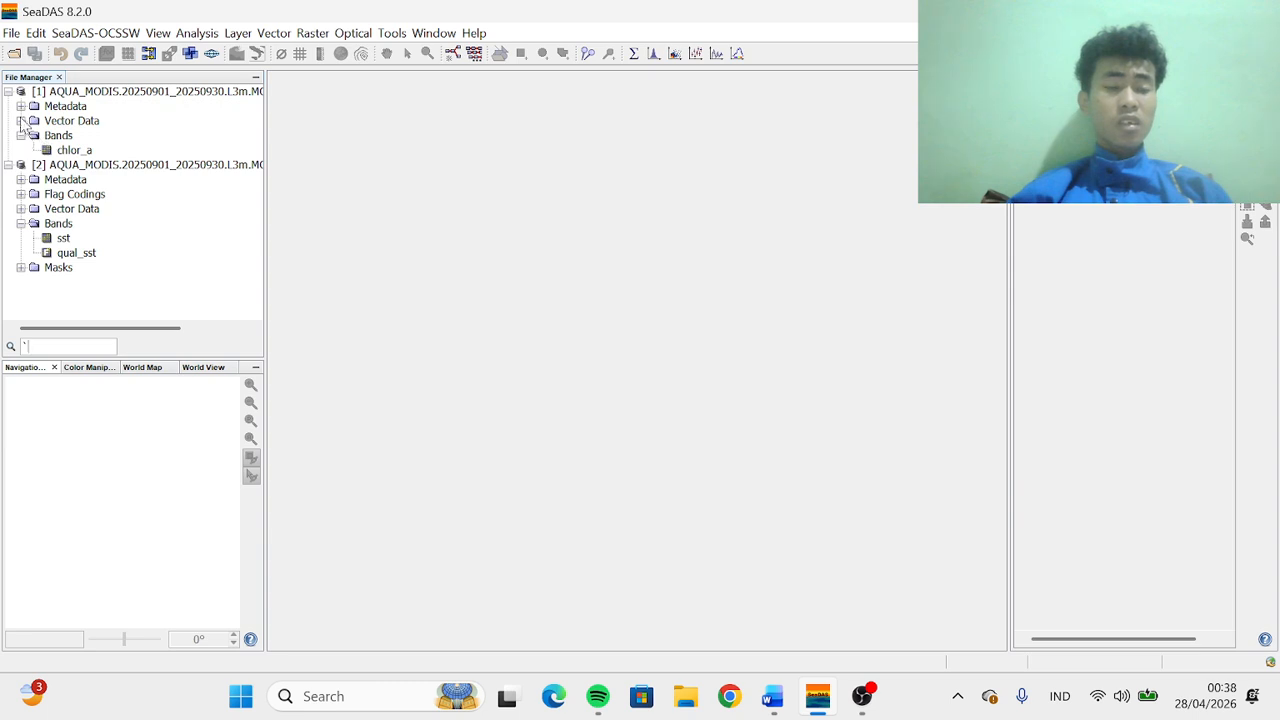
Open image views of the chlor_a and sst bands and tile them horizontally side by side
double_click(62, 152)
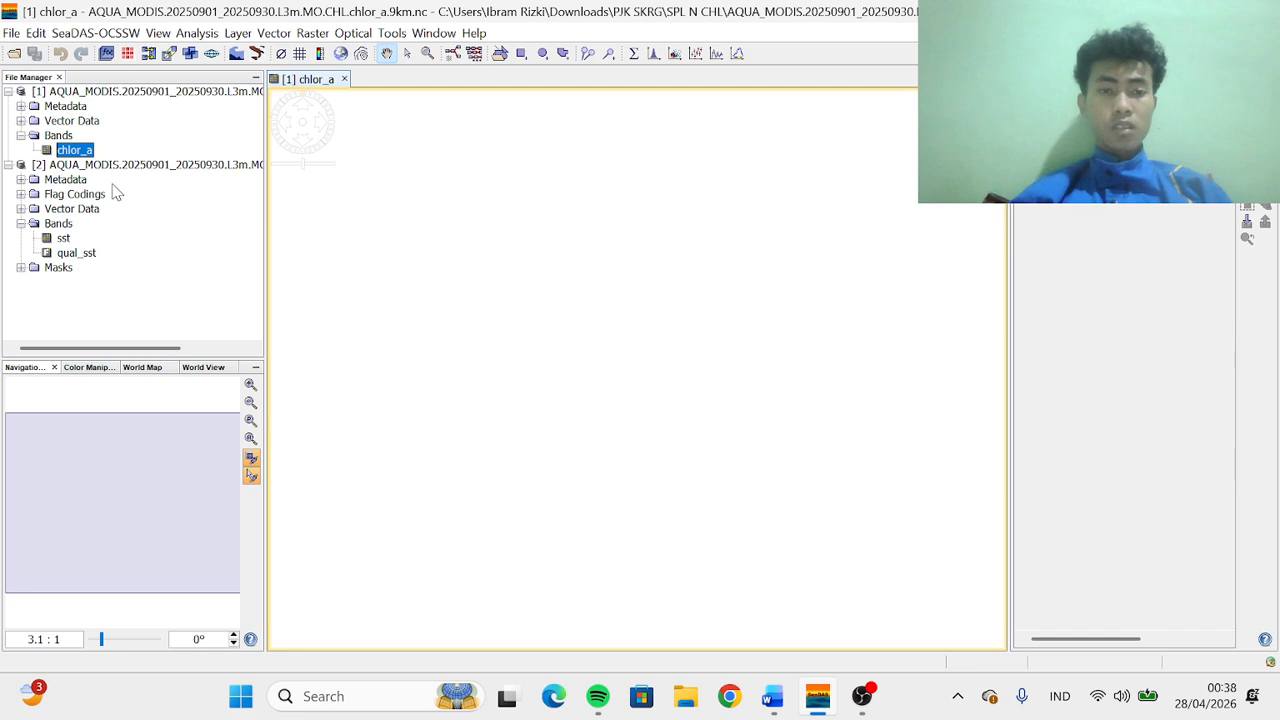
double_click(62, 239)
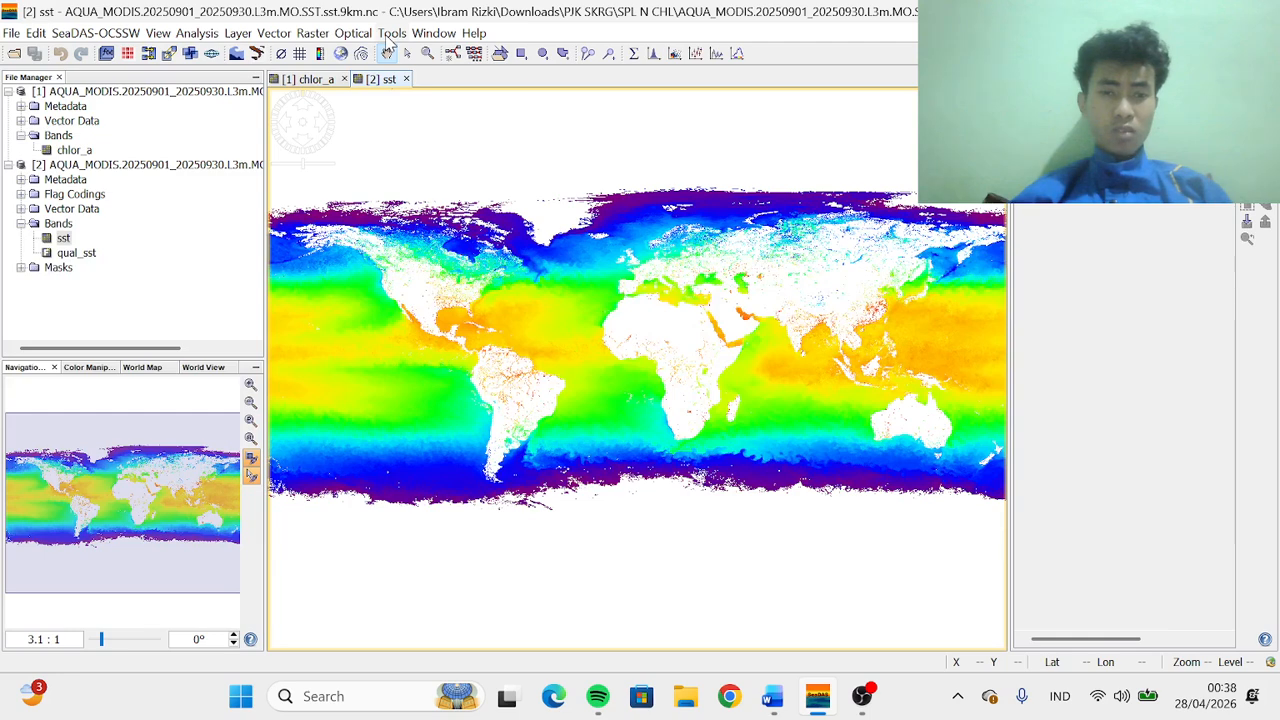
click(431, 36)
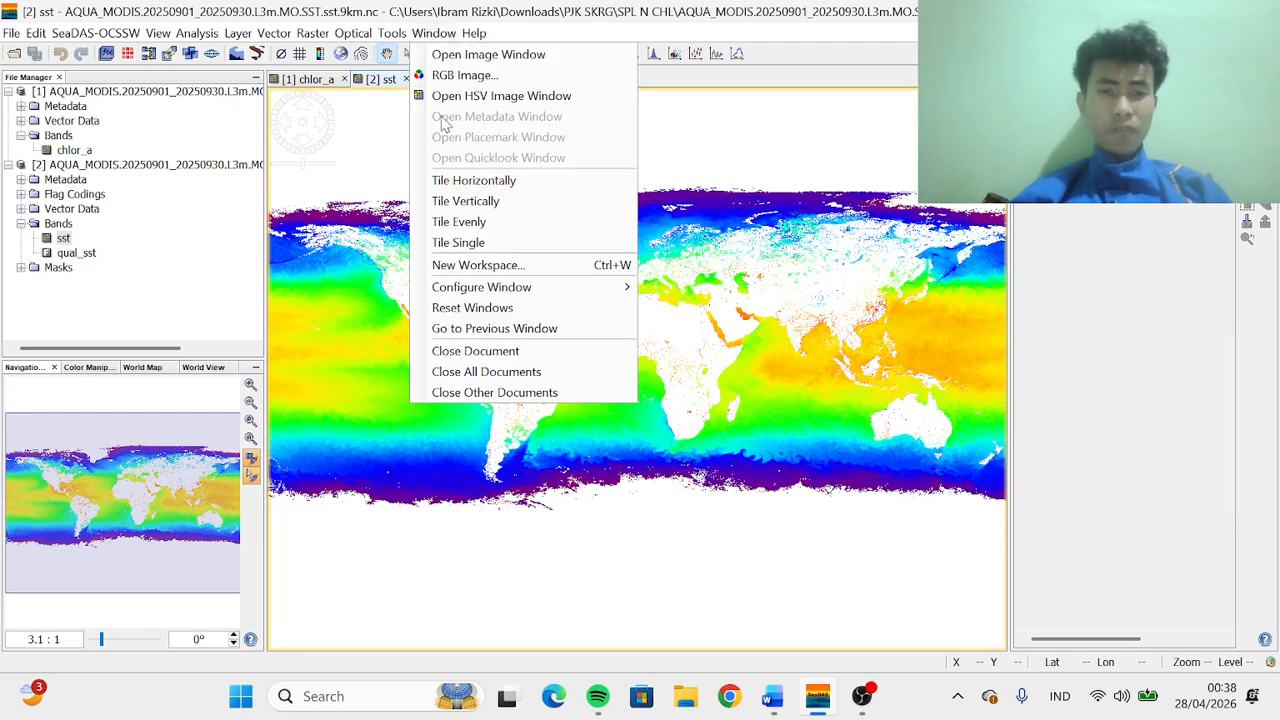
click(475, 182)
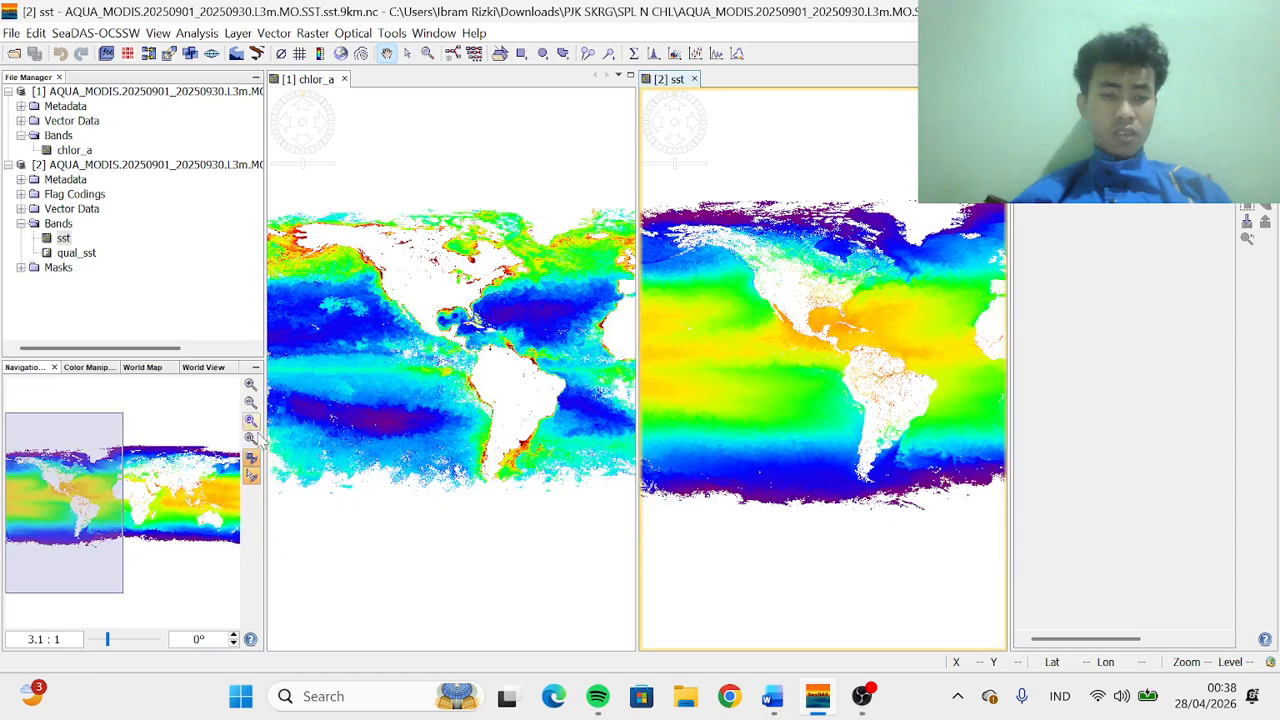
Draw a rectangle over the sea north of Java on the chlor_a image
drag(486, 342, 337, 320)
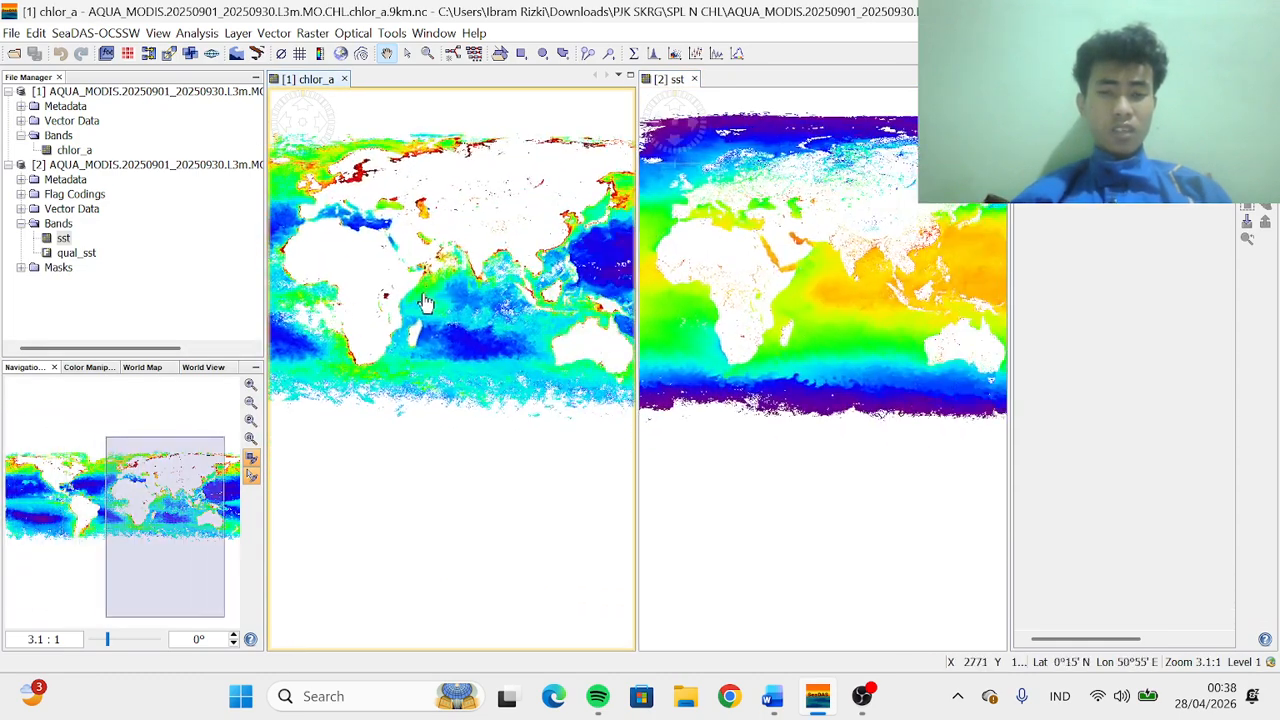
drag(474, 334, 388, 380)
drag(465, 363, 444, 356)
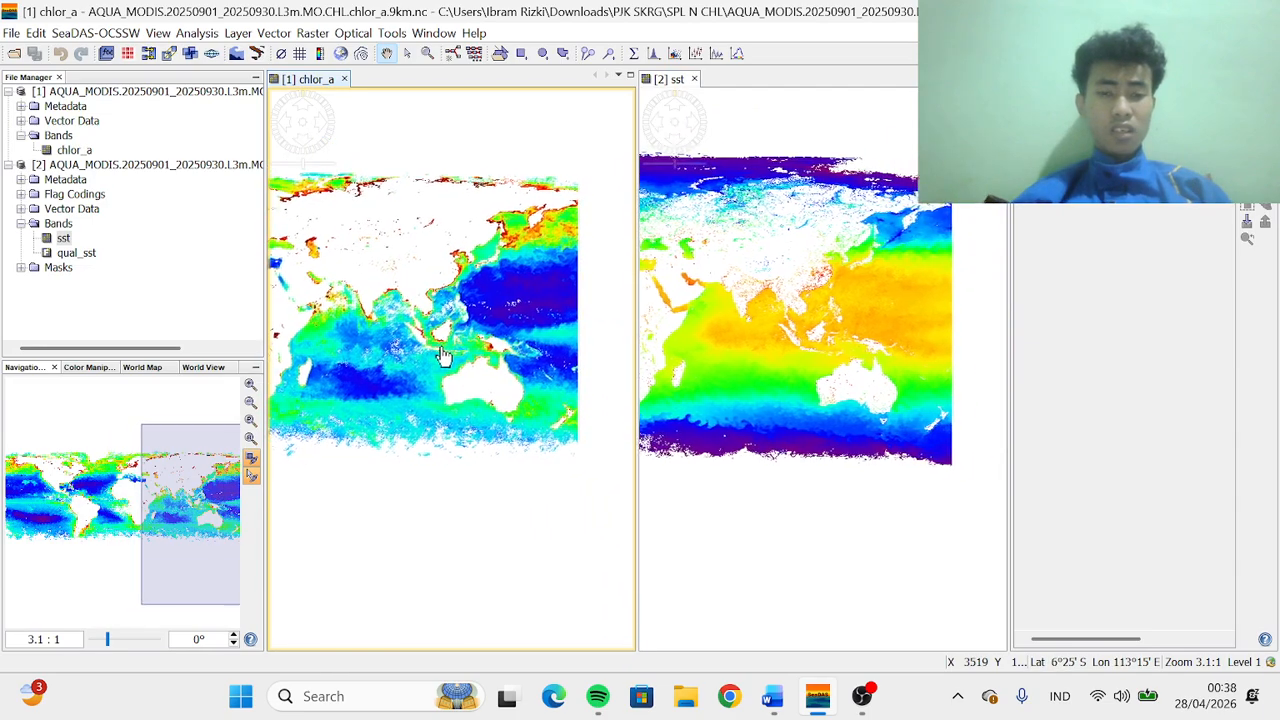
scroll(443, 356, up, 5)
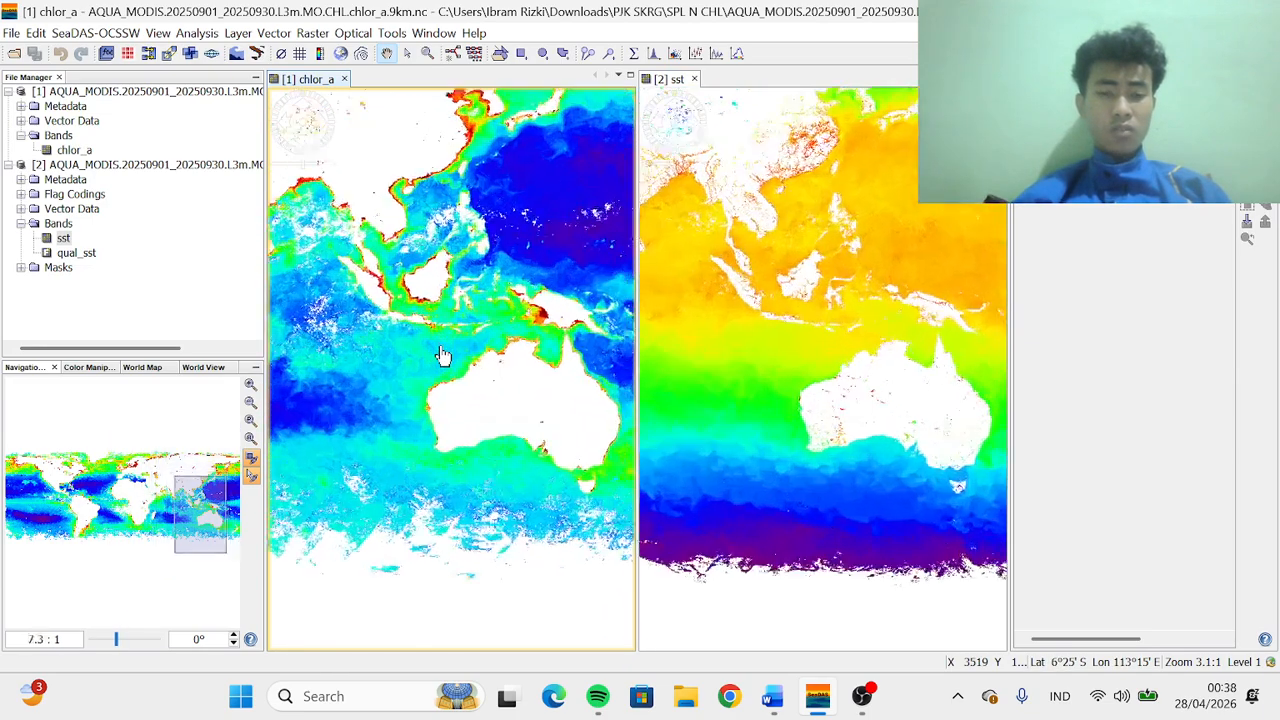
scroll(443, 356, up, 7)
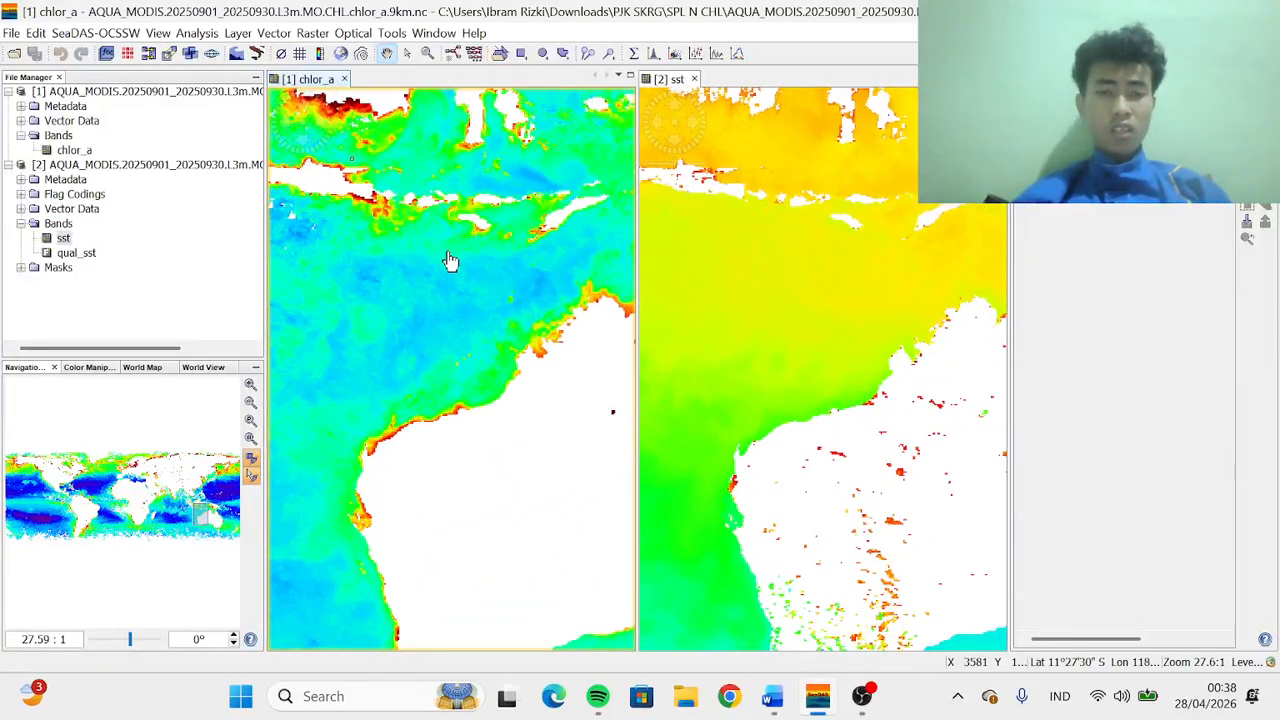
drag(450, 260, 480, 451)
scroll(480, 451, up, 6)
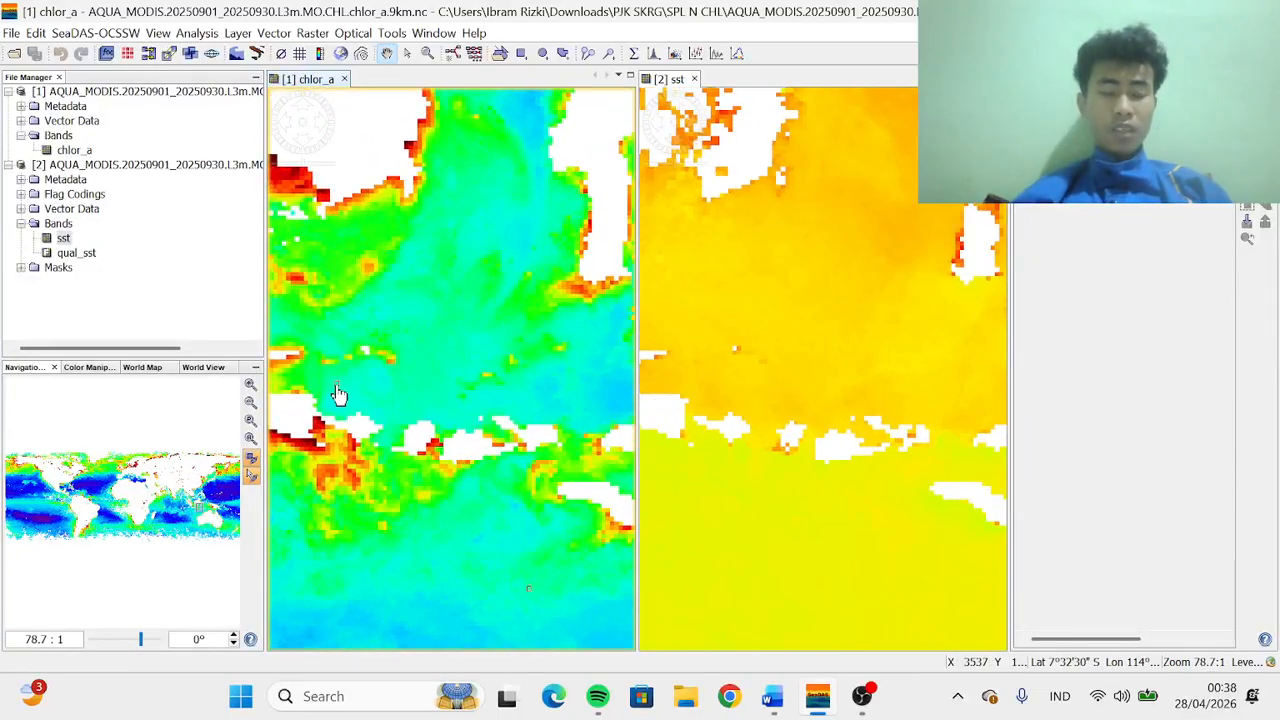
drag(340, 395, 538, 480)
scroll(538, 480, up, 7)
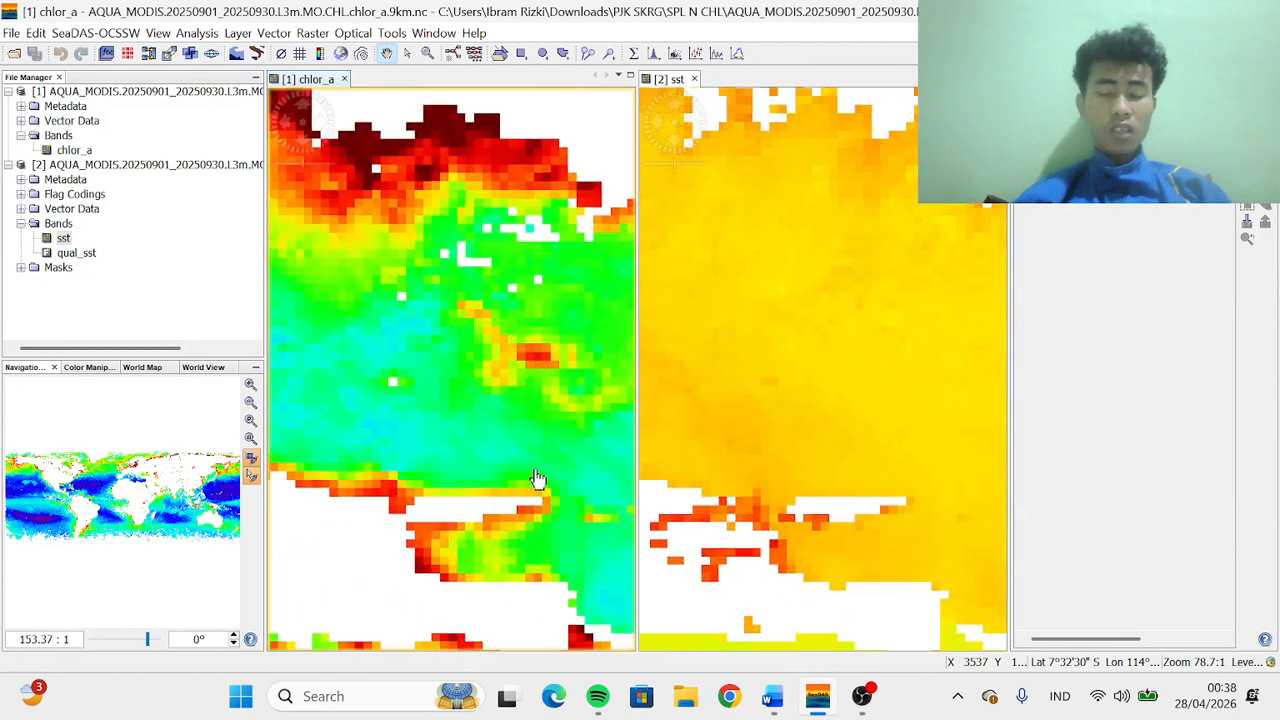
scroll(486, 509, up, 1)
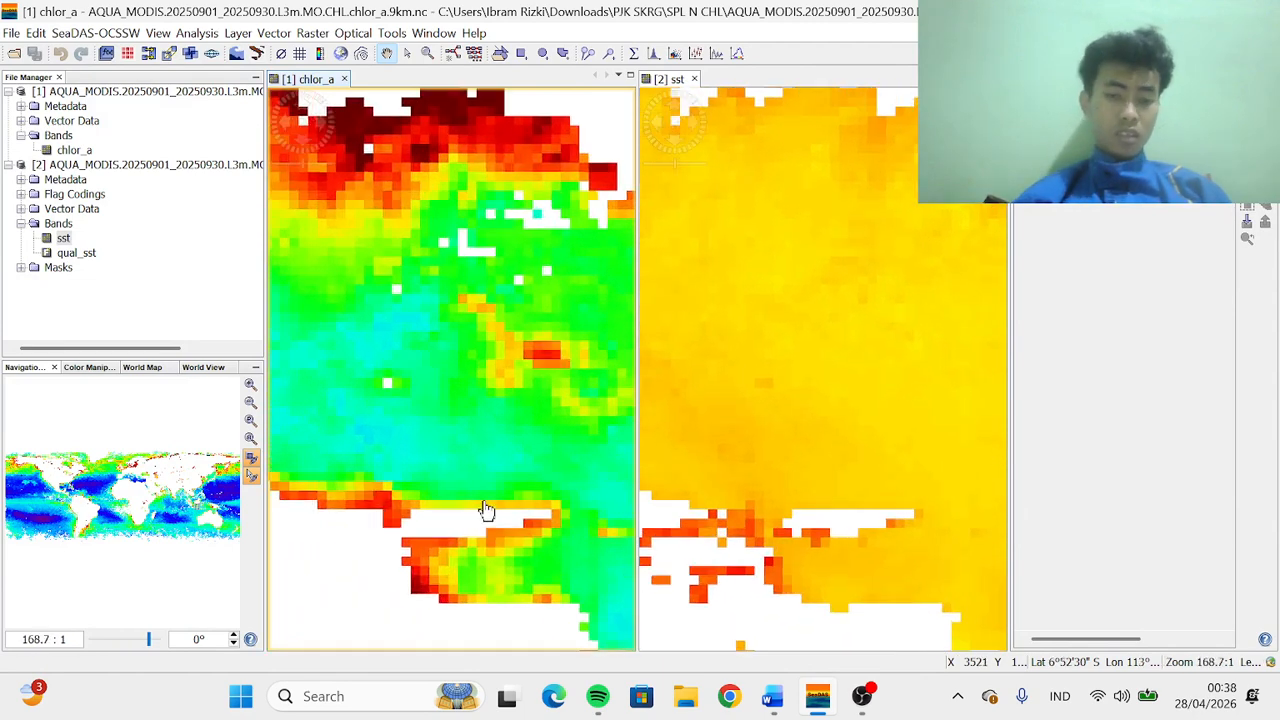
drag(484, 510, 497, 409)
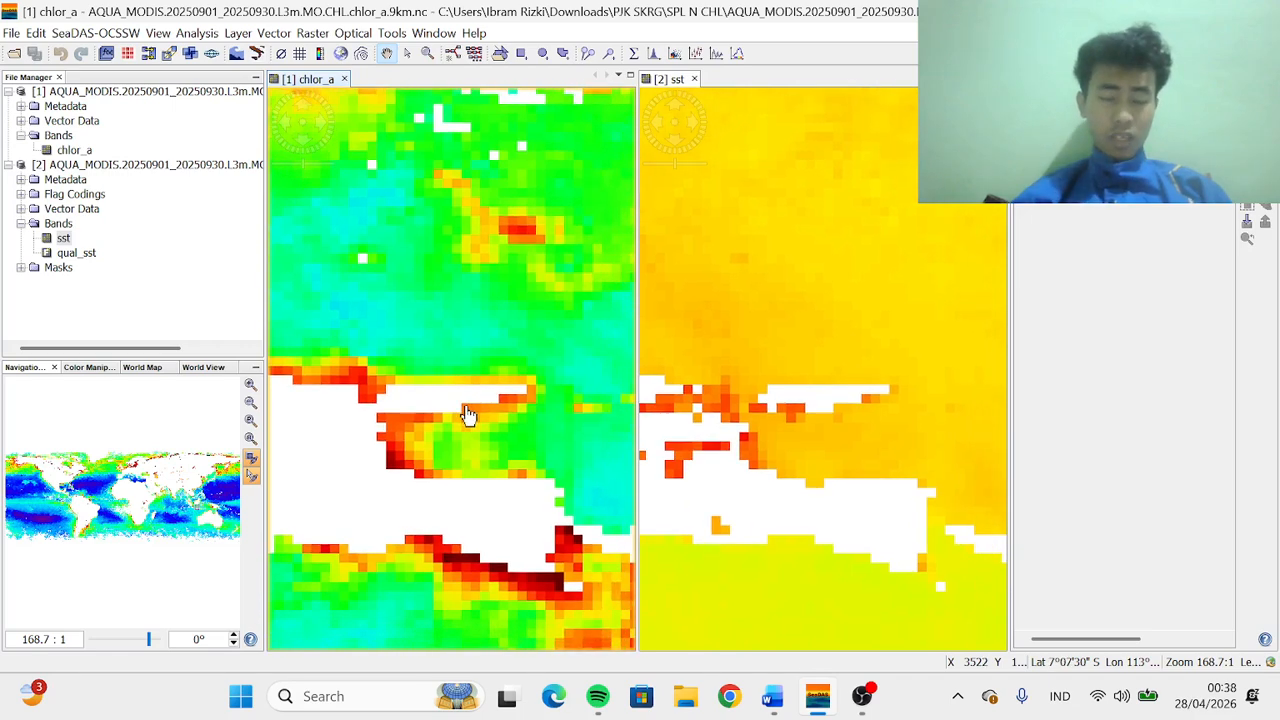
scroll(436, 417, up, 1)
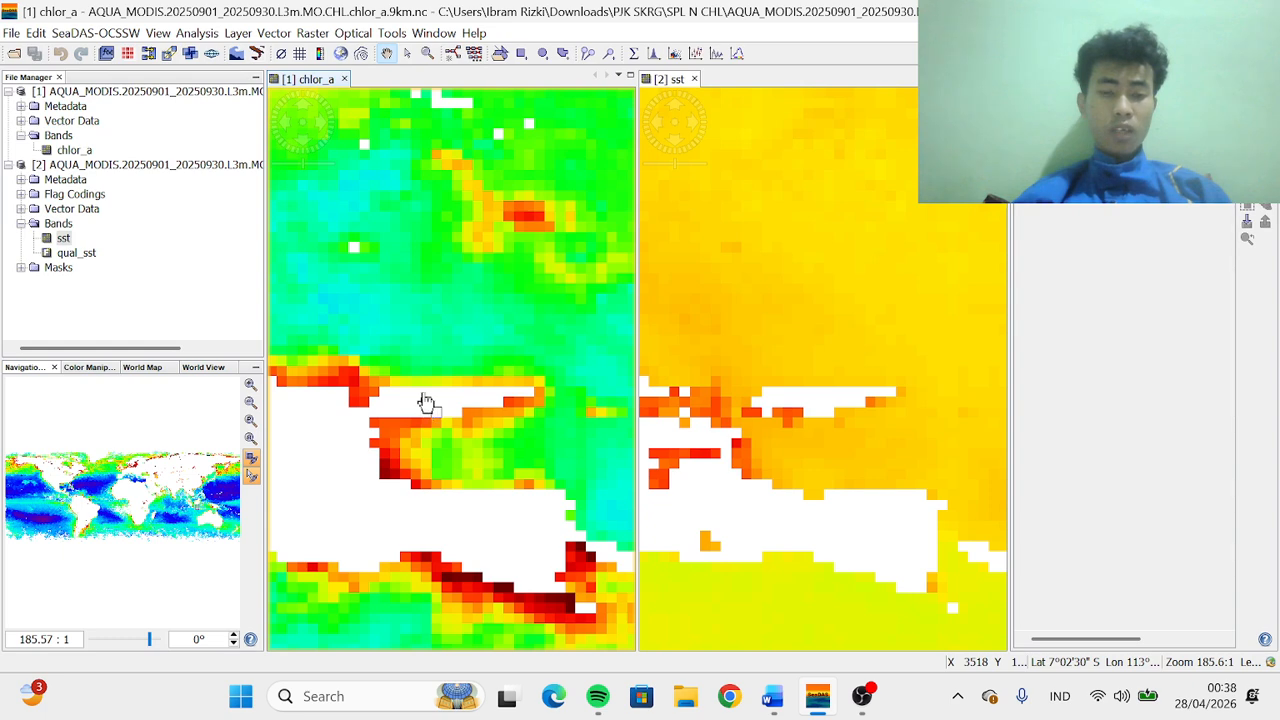
drag(423, 414, 409, 337)
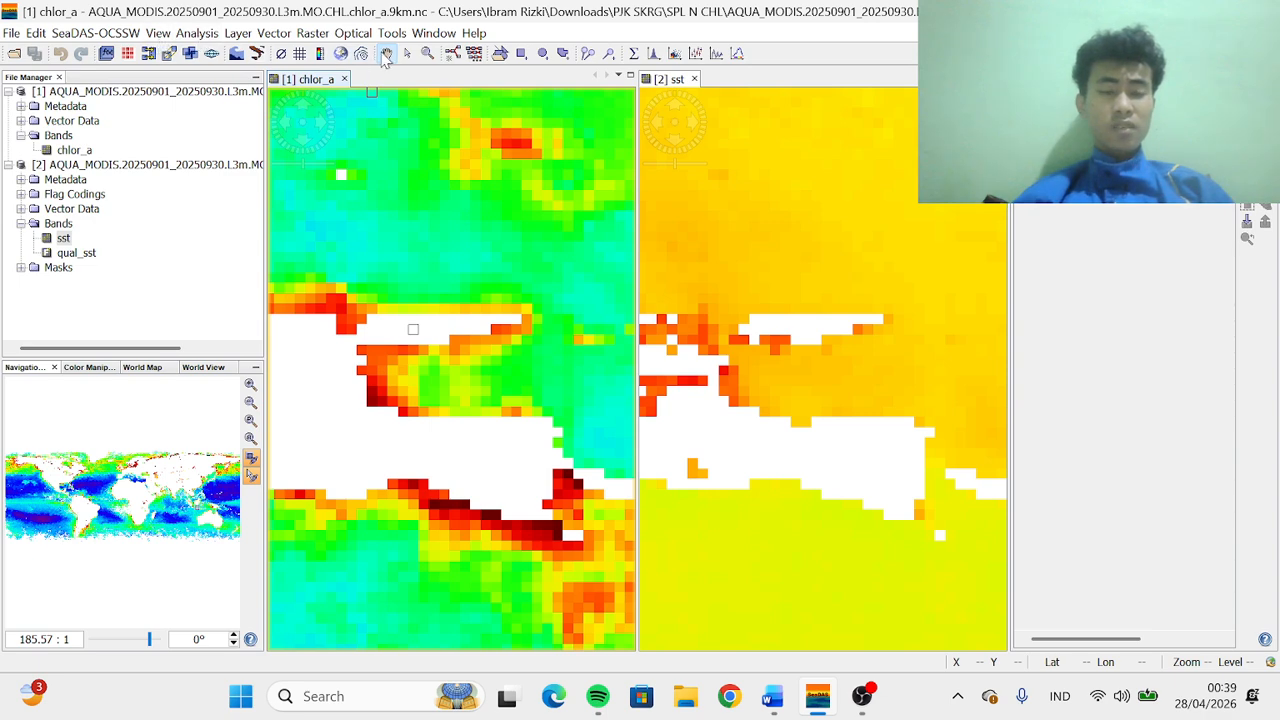
click(521, 53)
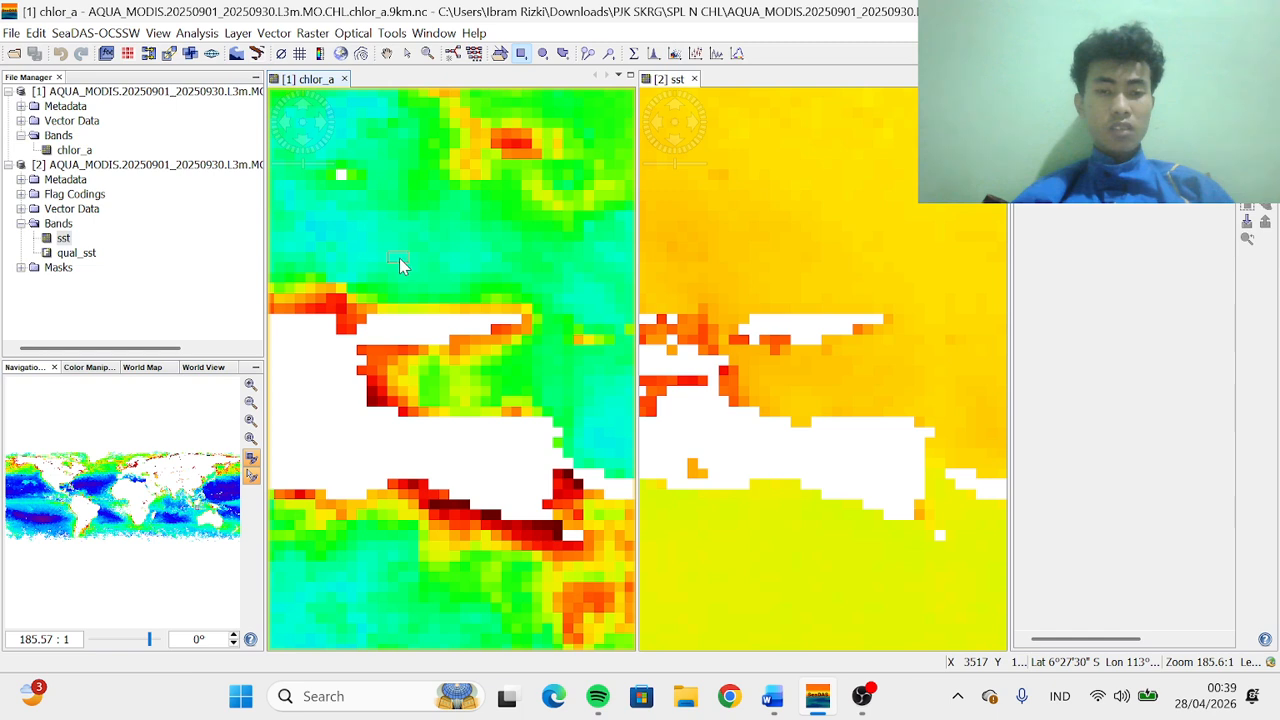
click(542, 54)
click(522, 54)
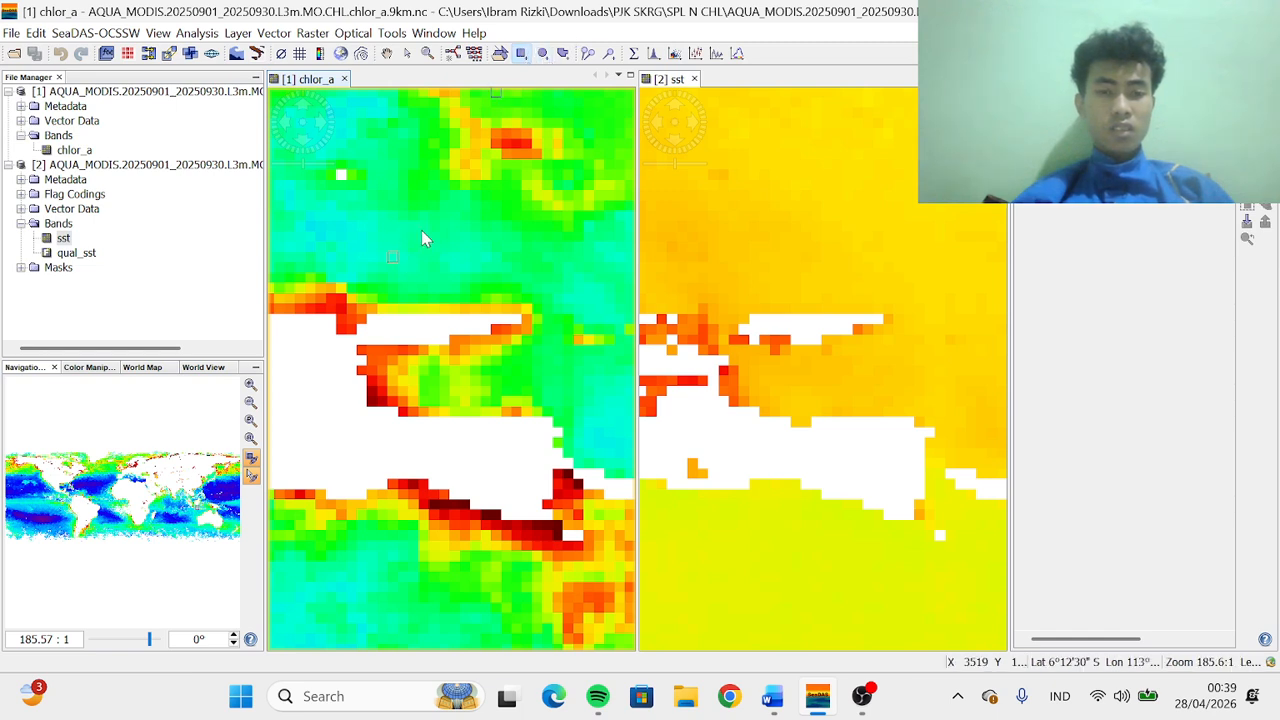
drag(391, 256, 525, 320)
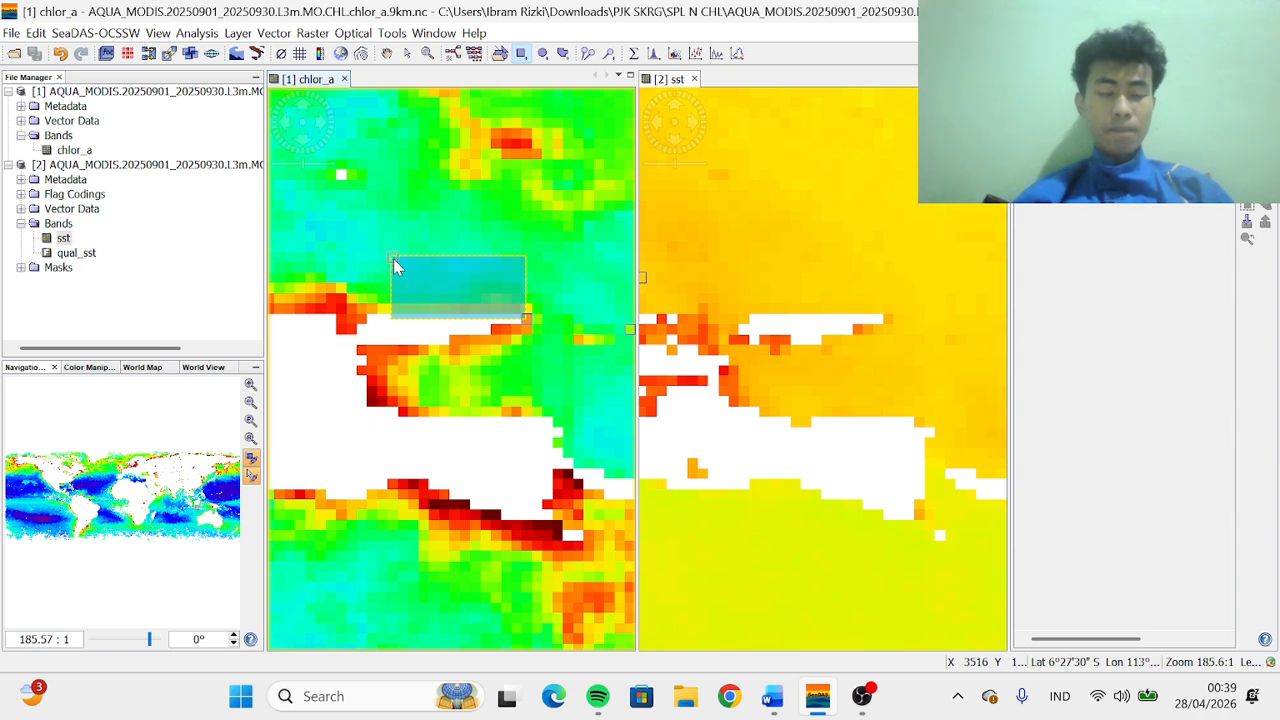
Synchronise the two image views and draw a matching rectangle over the same sea area on the sst image
click(251, 386)
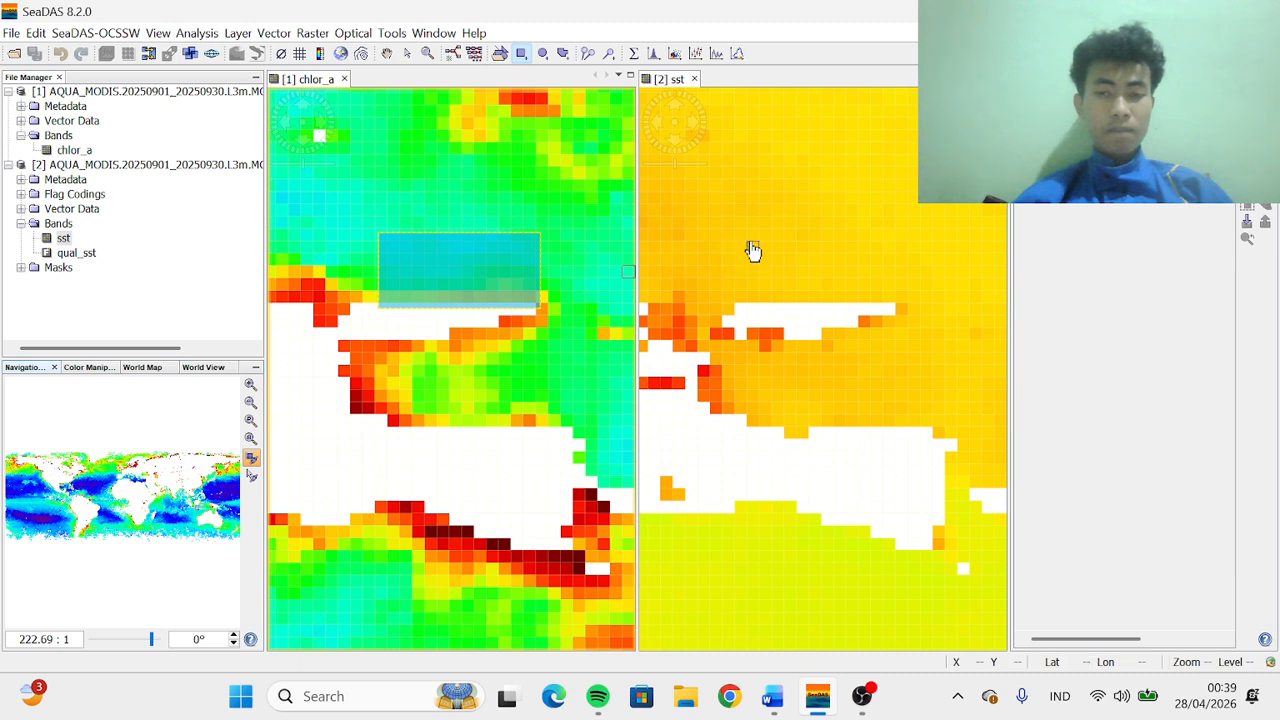
click(672, 80)
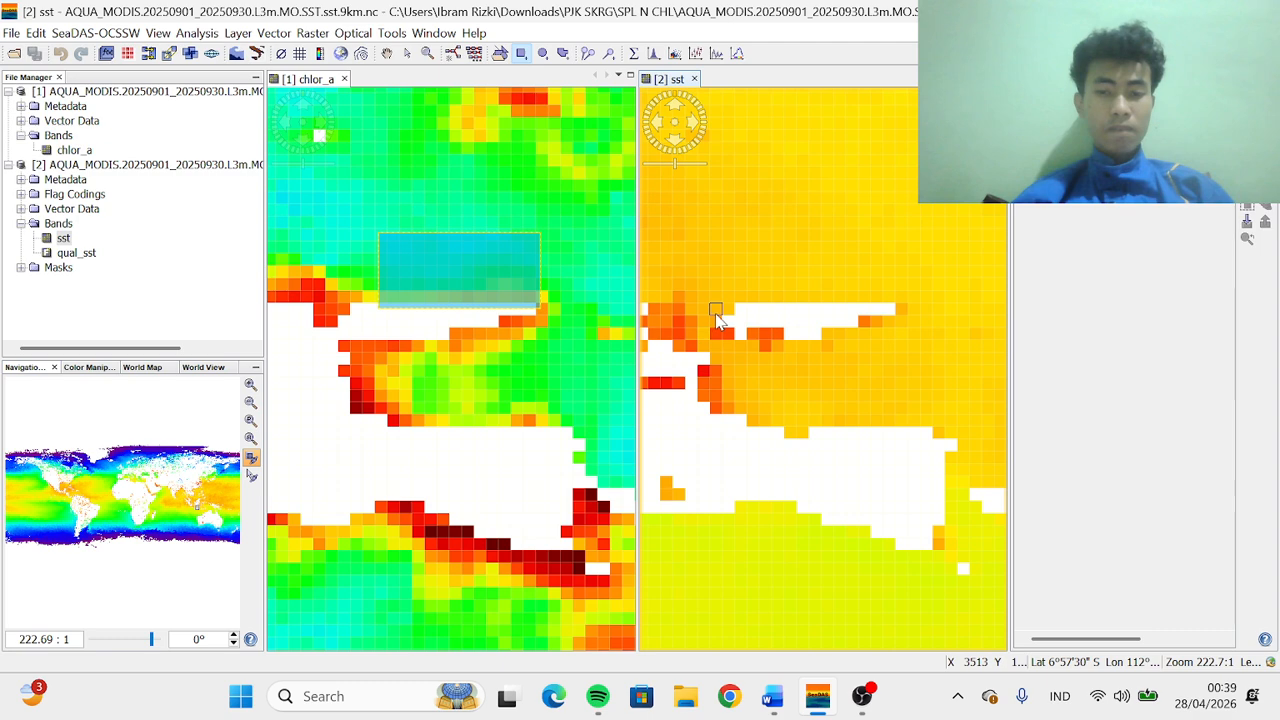
click(252, 476)
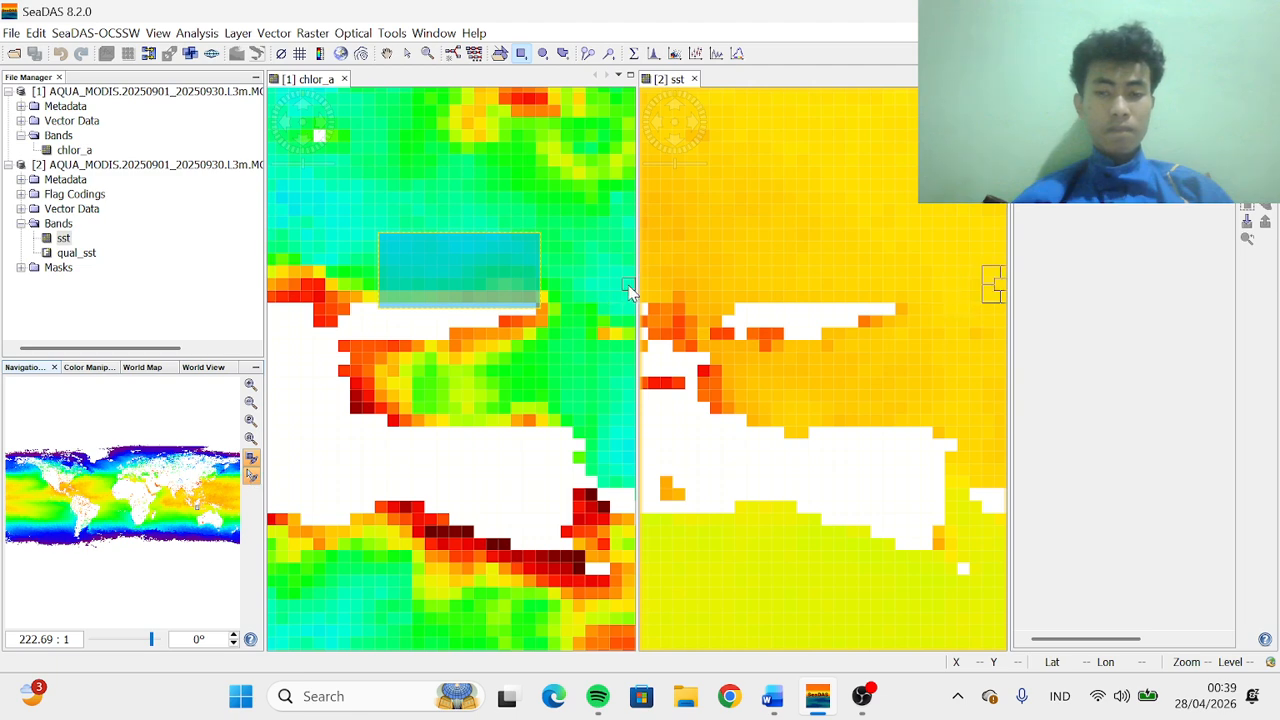
click(387, 245)
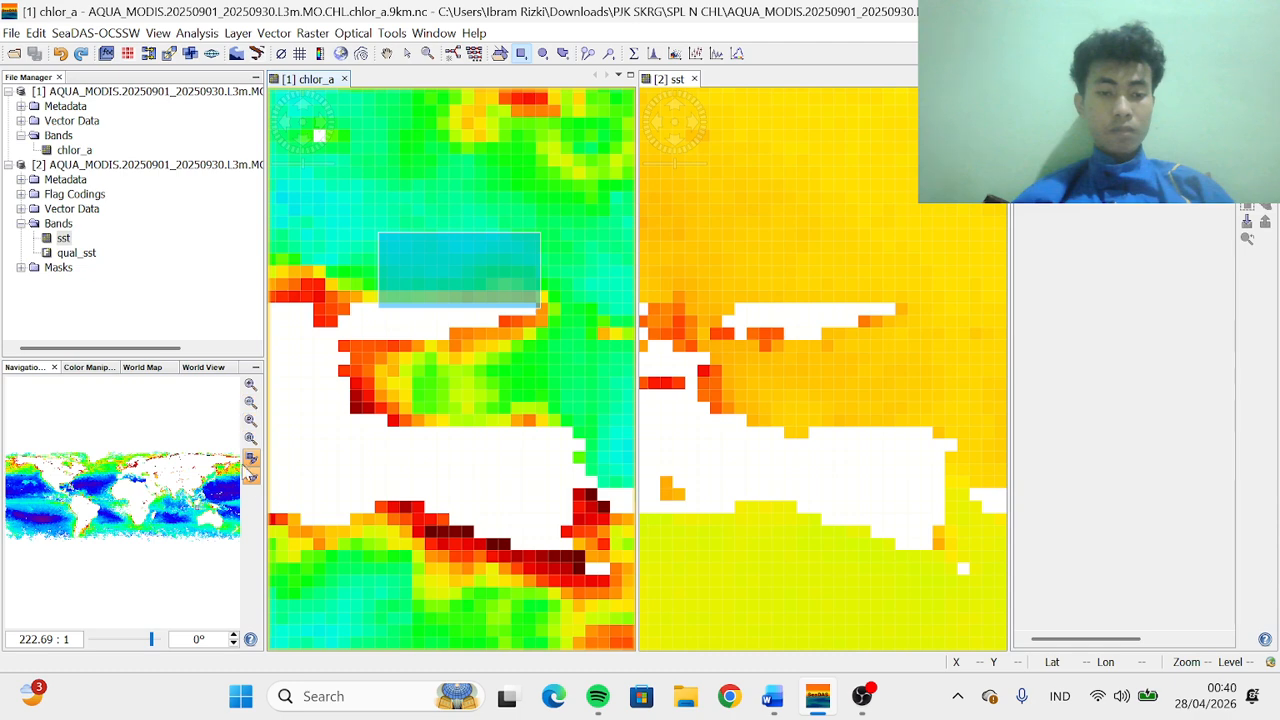
click(251, 476)
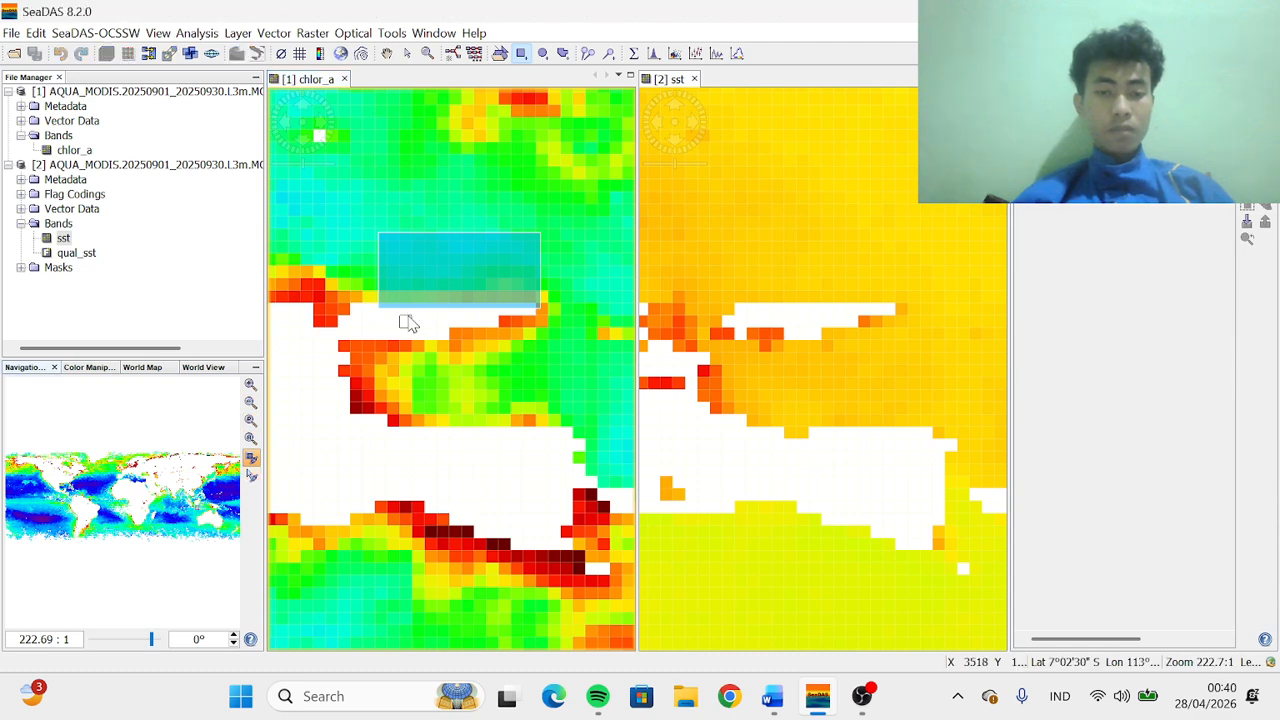
click(669, 80)
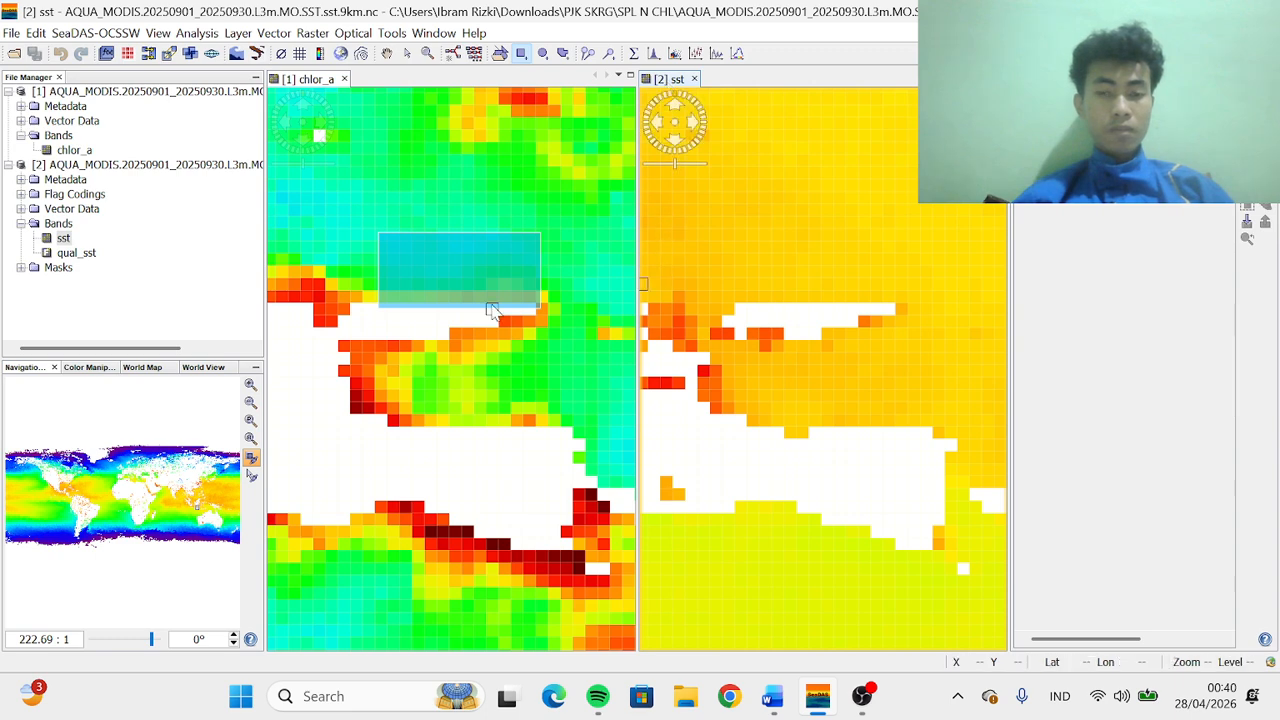
click(251, 476)
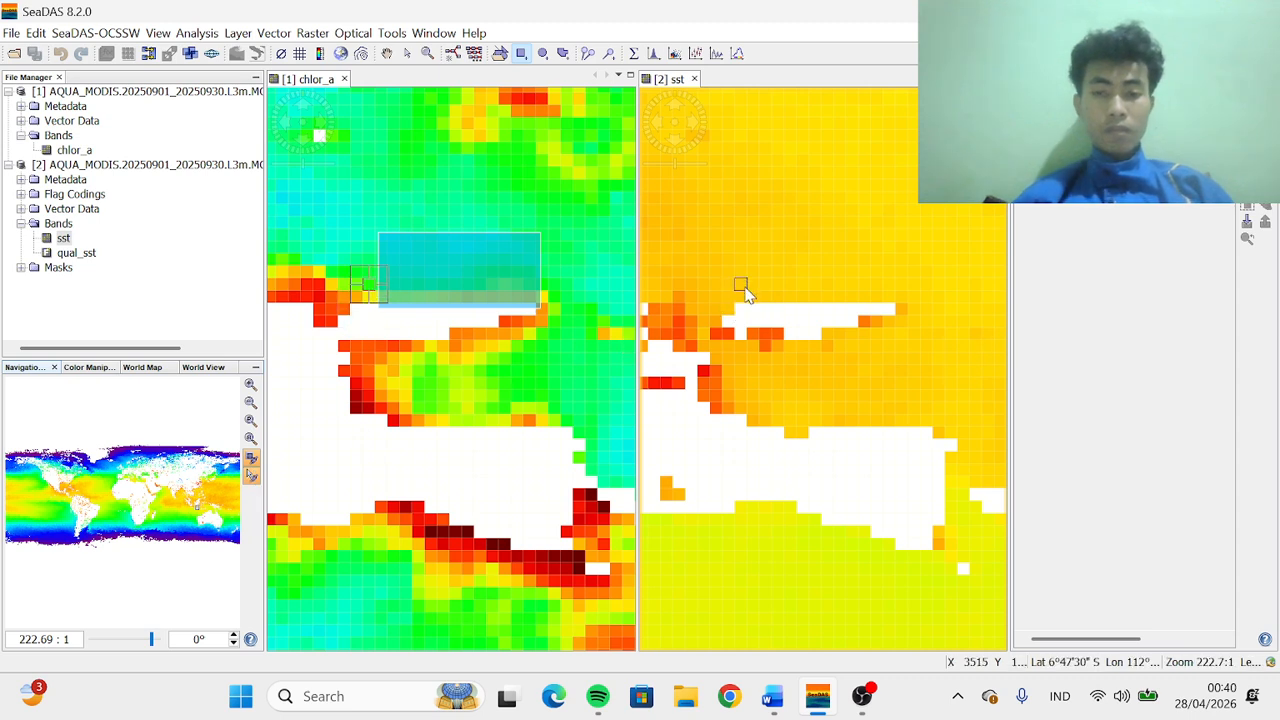
click(752, 236)
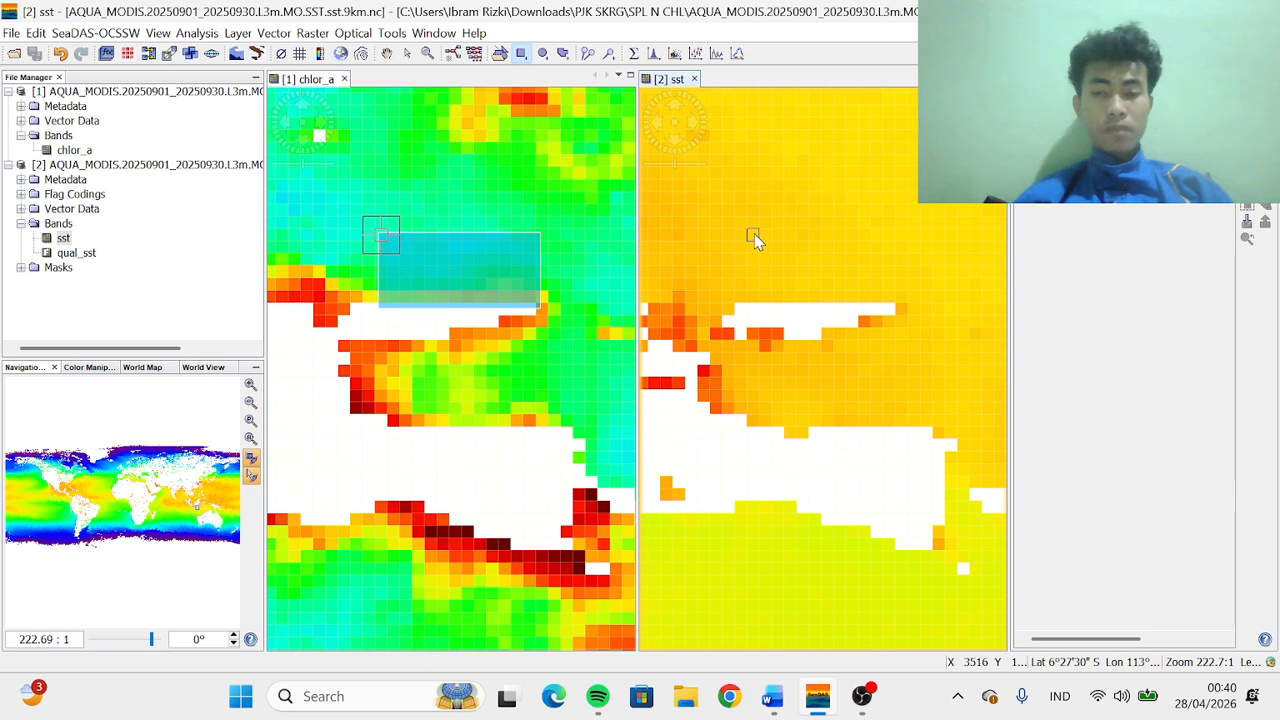
mouse_move(794, 261)
mouse_down()
mouse_move(977, 282)
mouse_move(918, 280)
mouse_move(909, 311)
mouse_up()
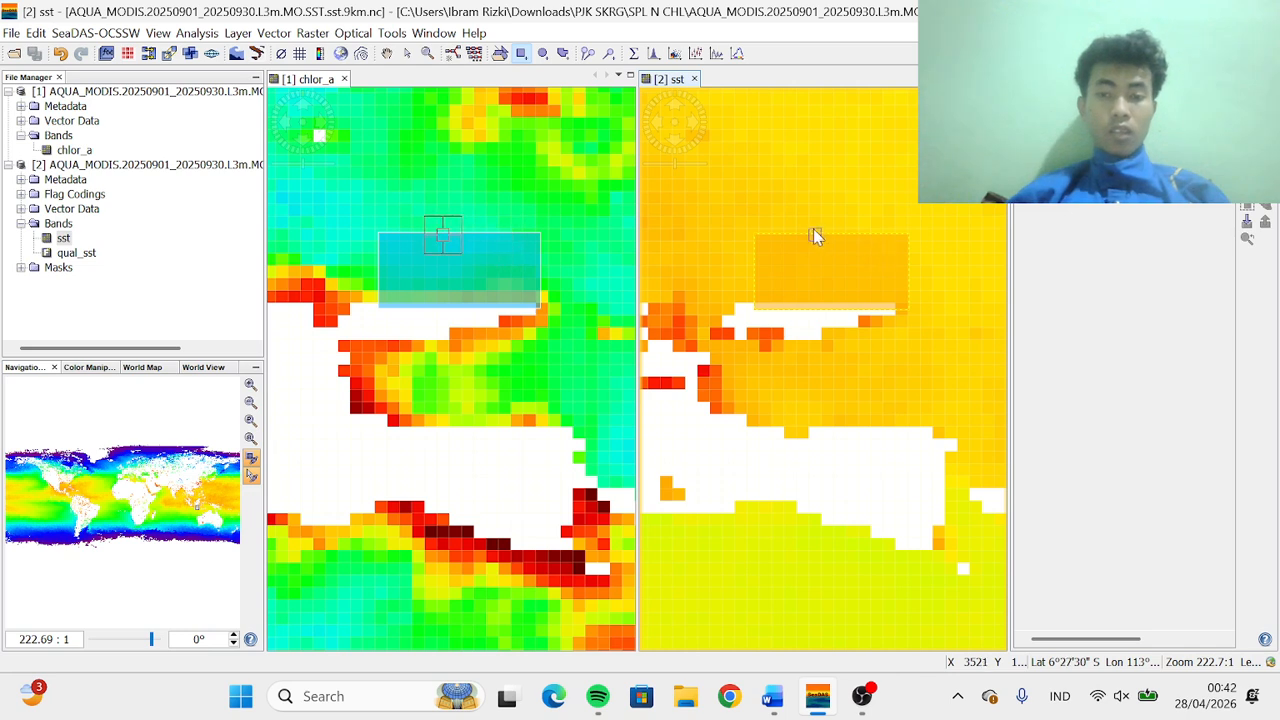
click(407, 55)
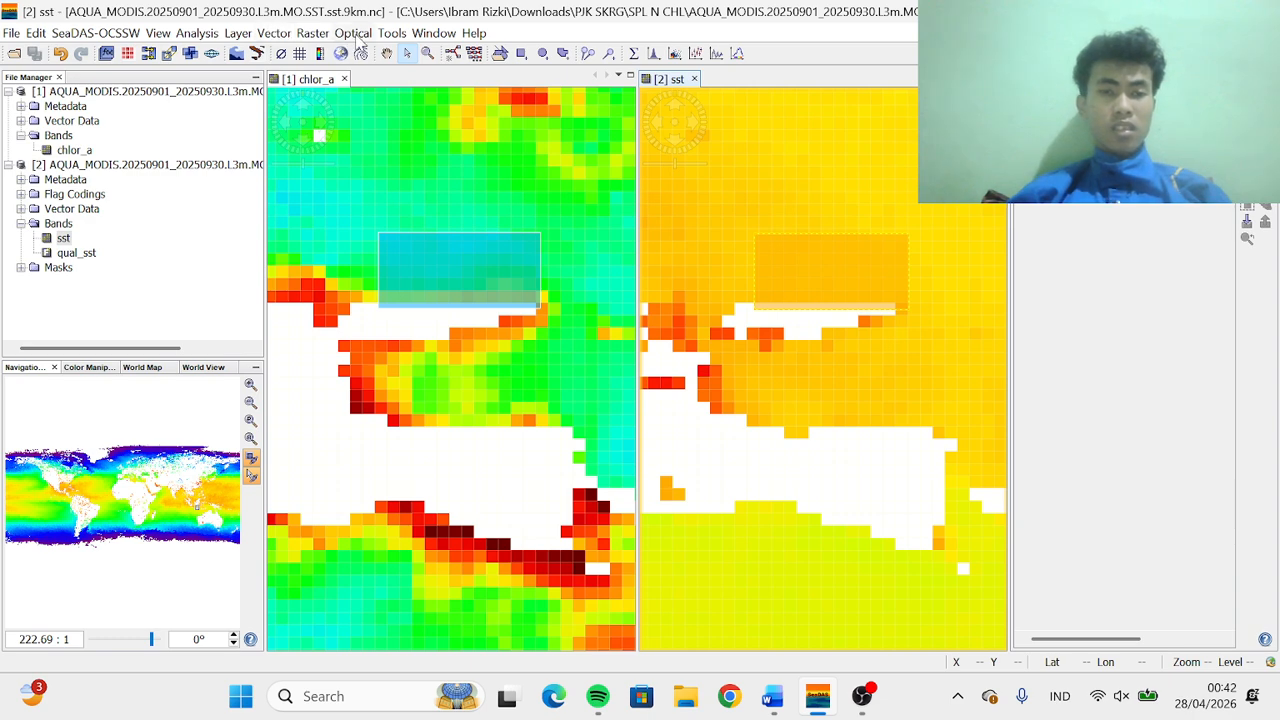
Create a spatial subset of the chlor_a product covering the rectangle drawn north of Java
click(447, 272)
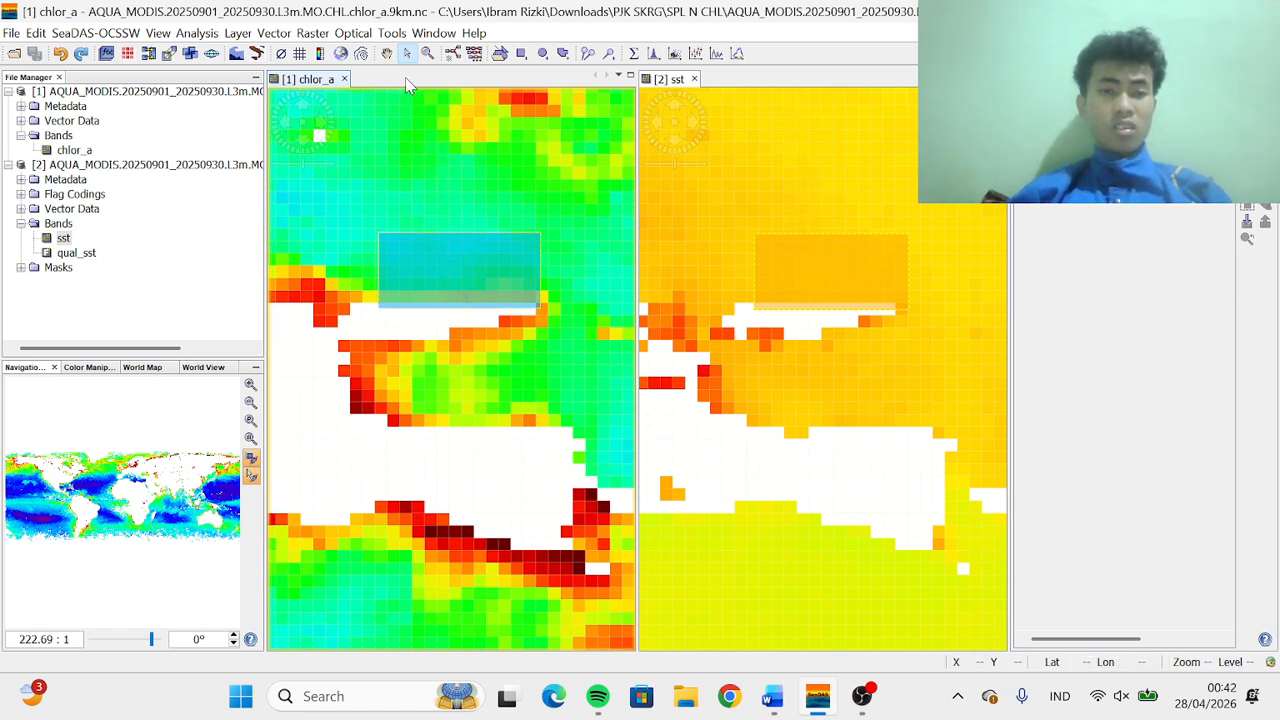
click(358, 33)
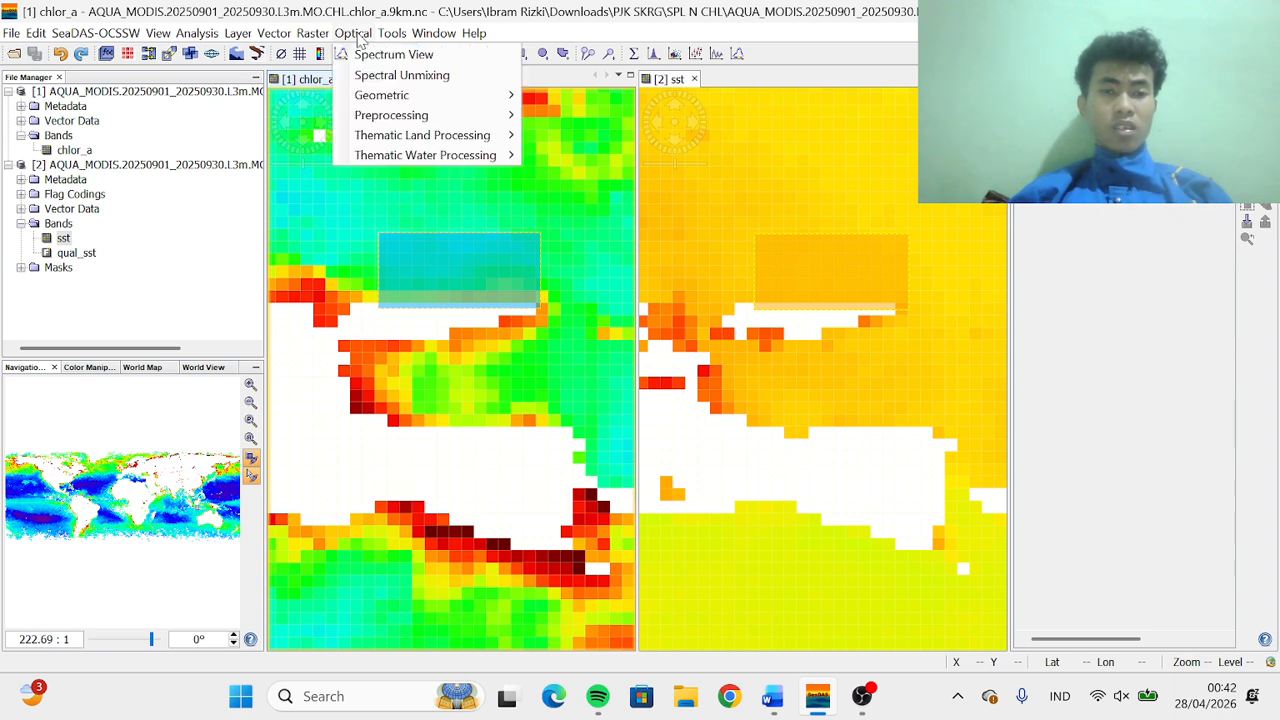
click(313, 33)
click(313, 33)
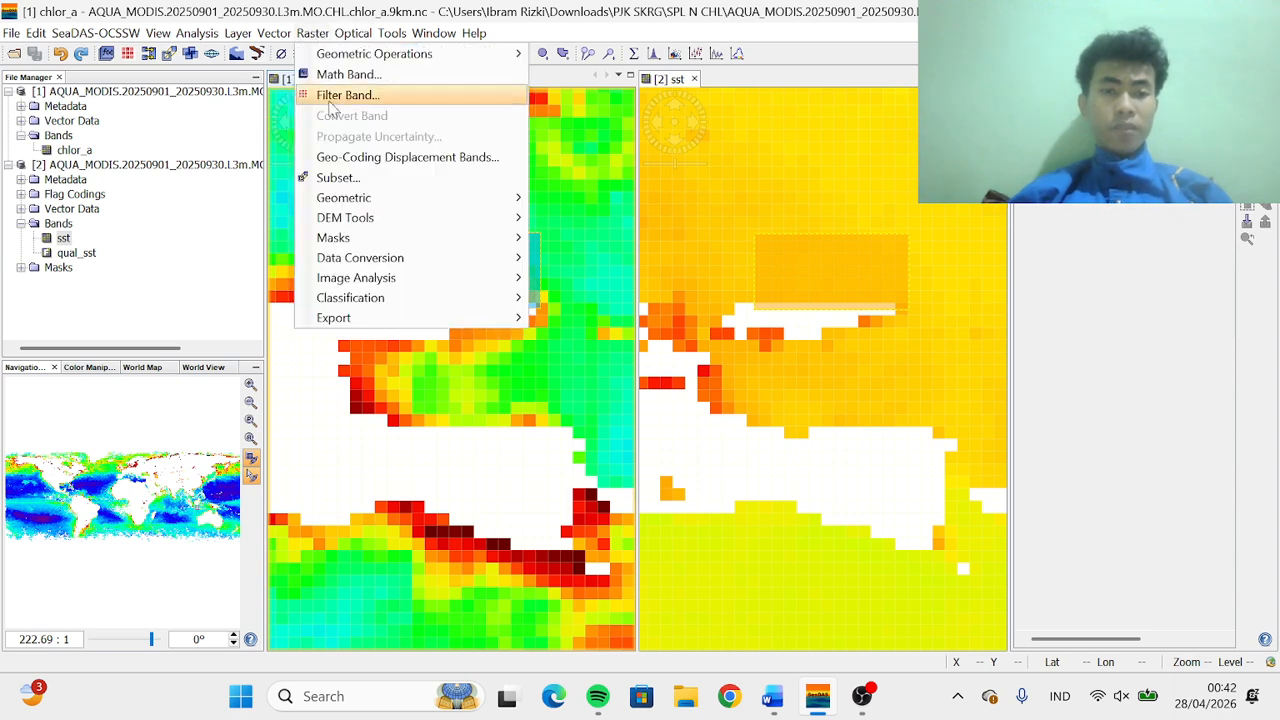
click(340, 178)
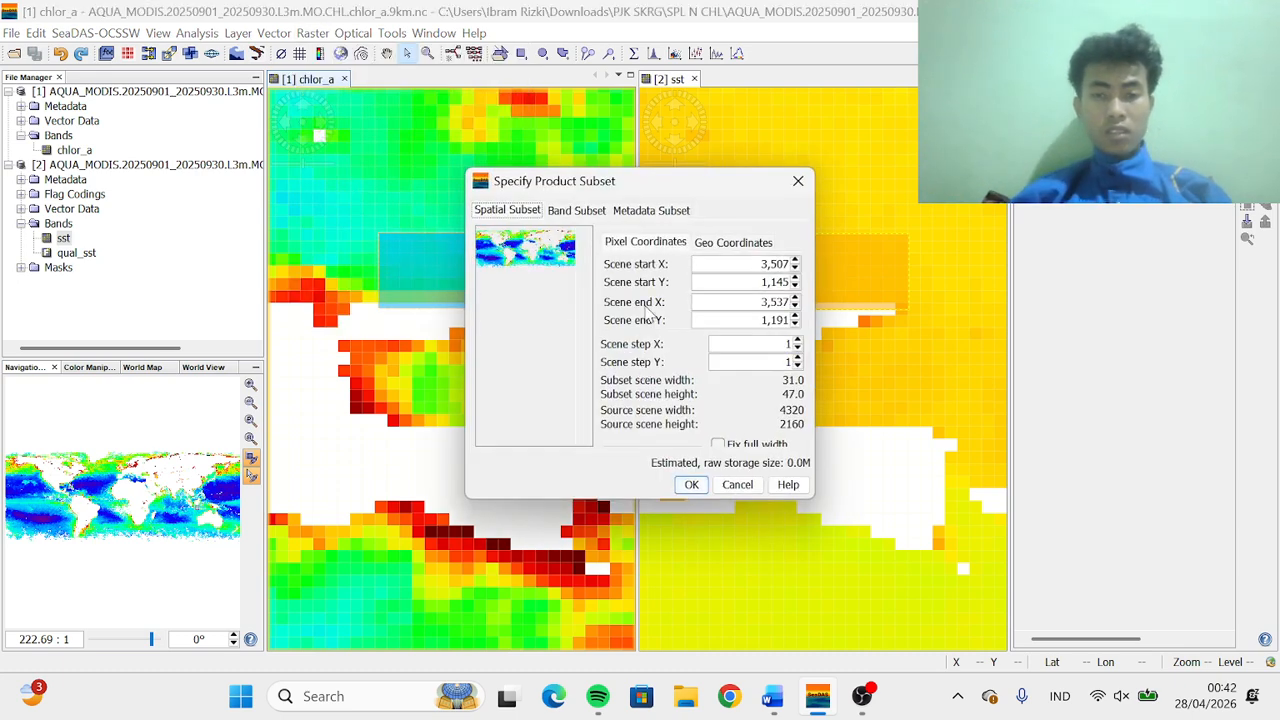
click(692, 485)
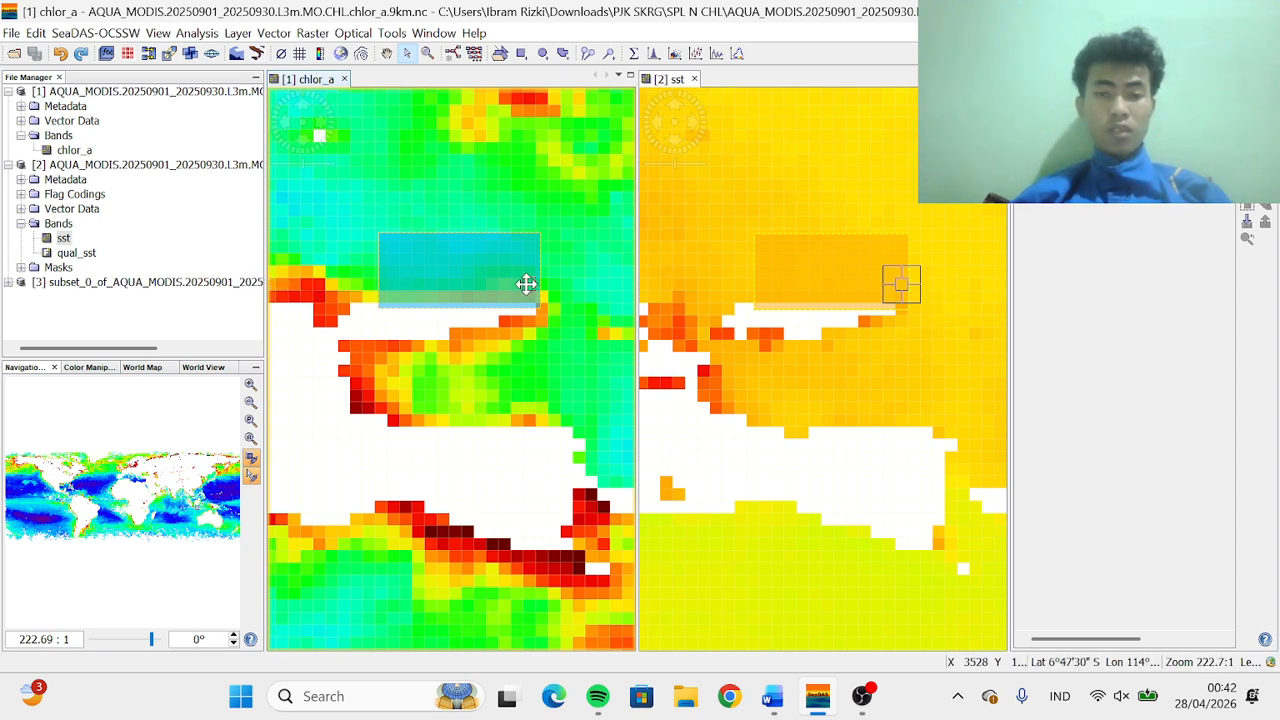
Create a matching spatial subset of the sst product from its rectangle and expand both new subset products in the tree
click(677, 85)
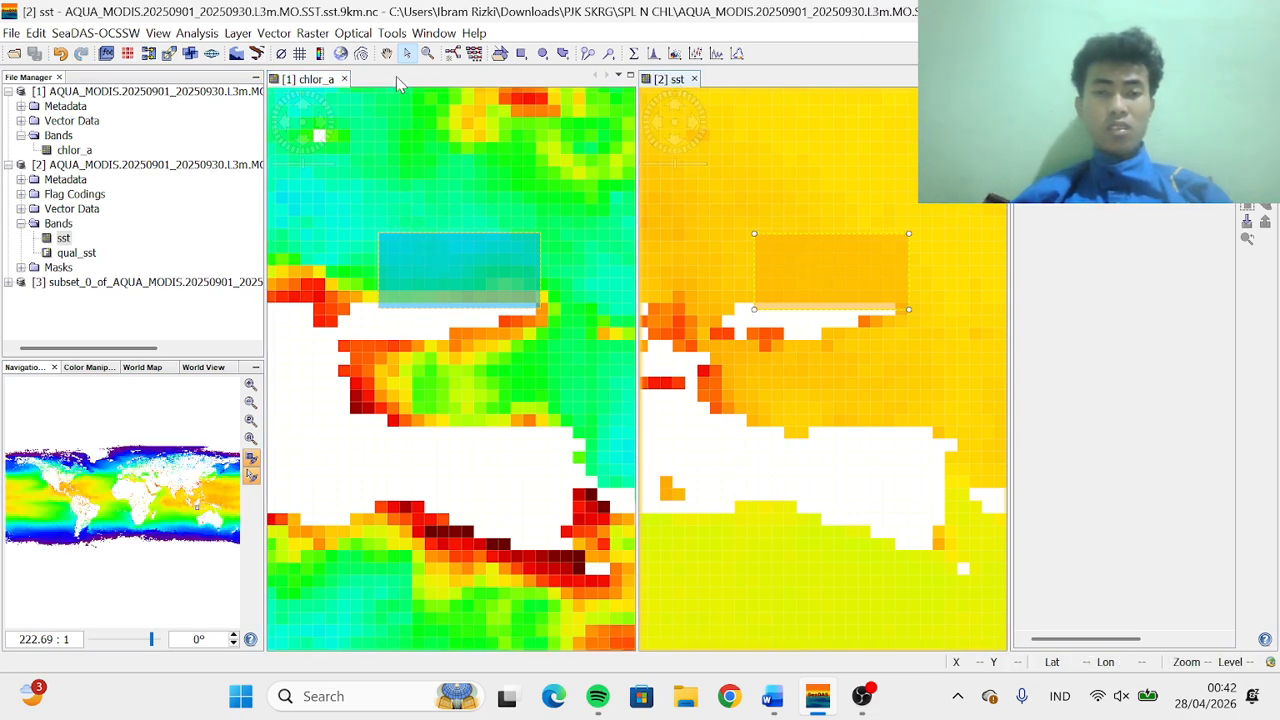
click(310, 34)
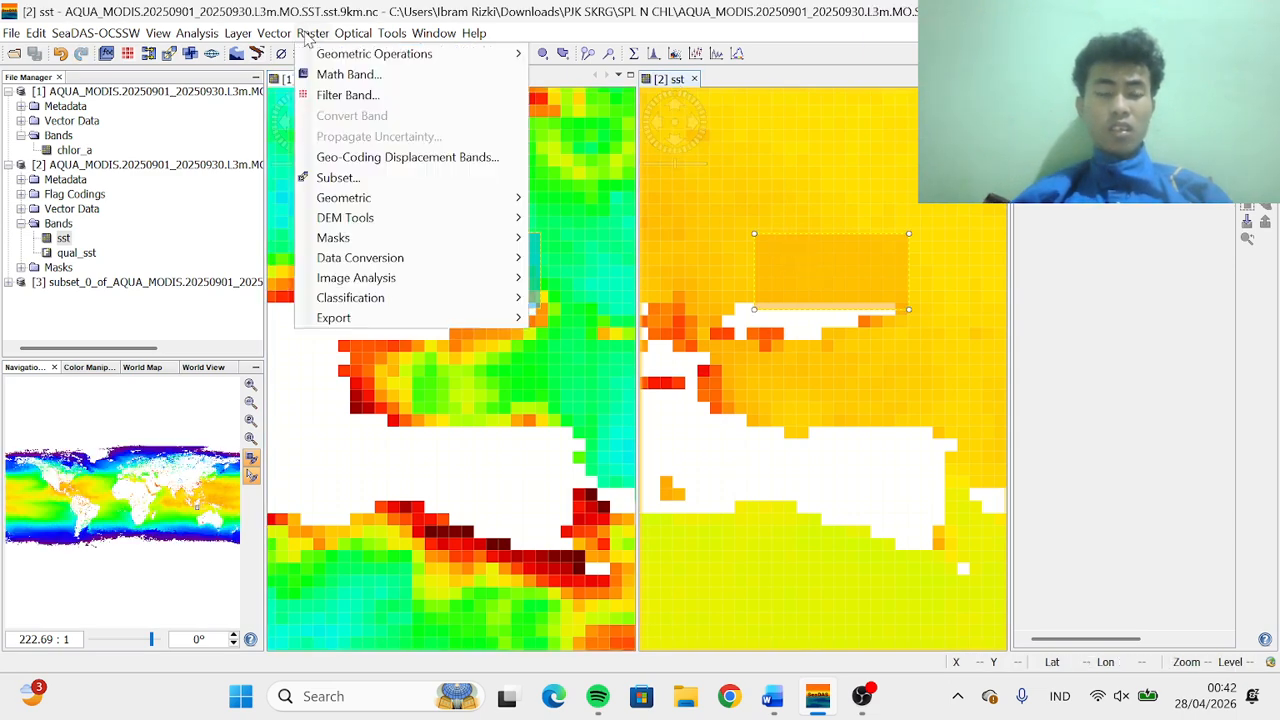
click(338, 180)
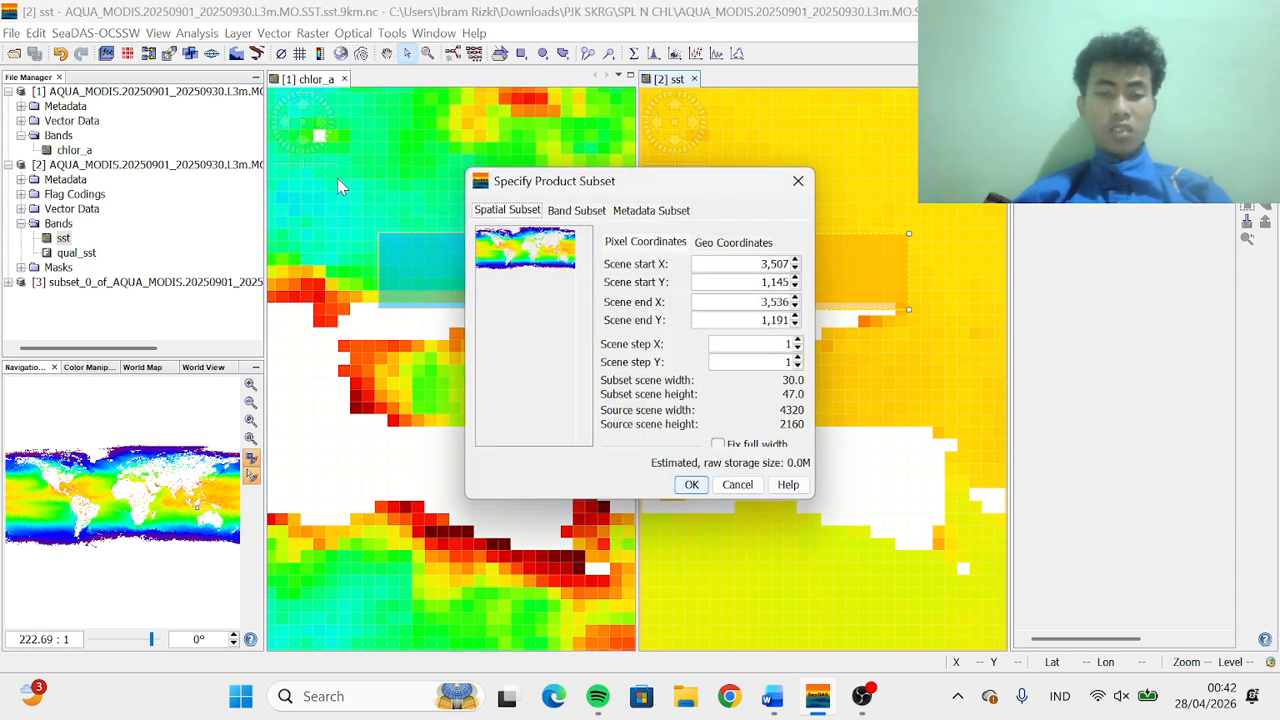
click(691, 484)
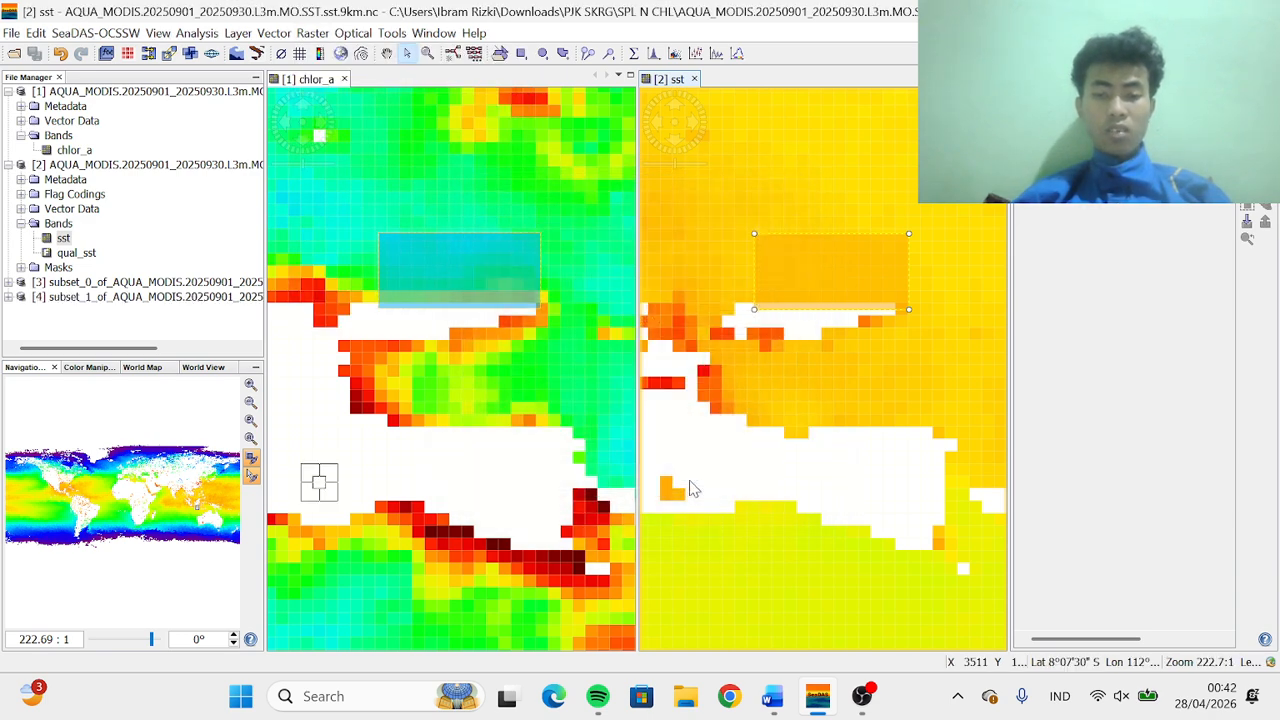
click(9, 282)
scroll(34, 310, down, 1)
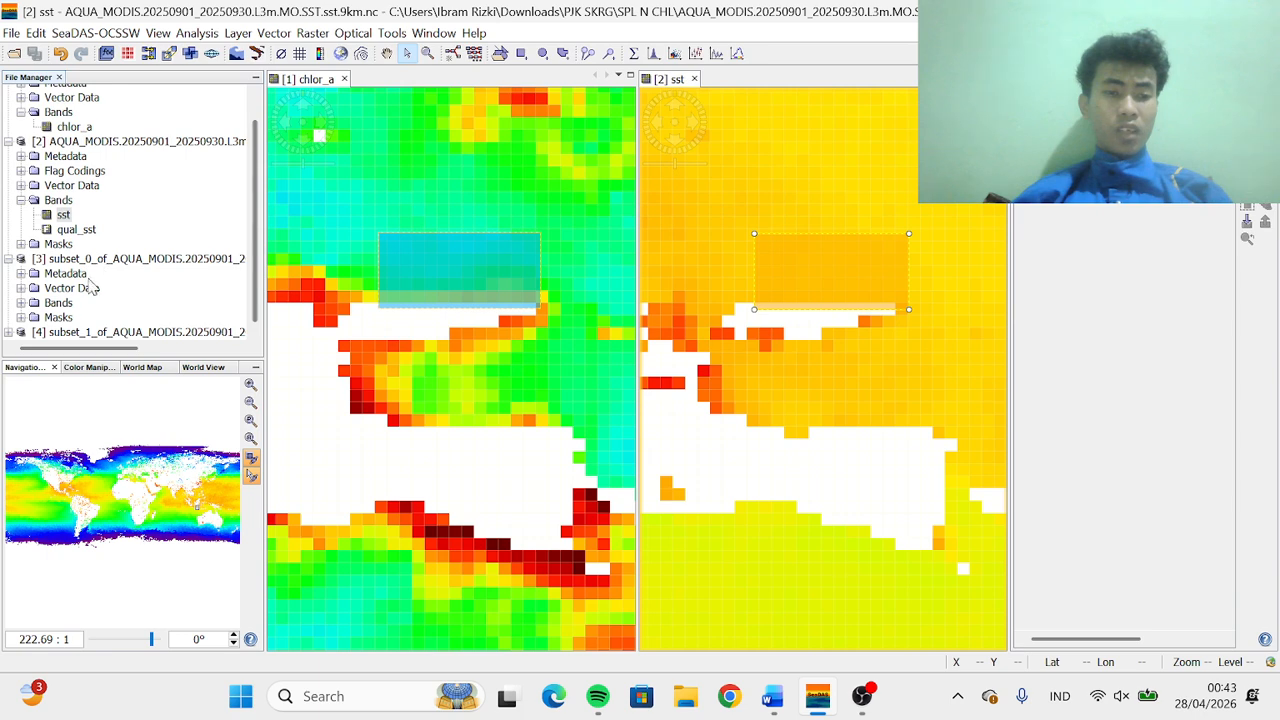
click(8, 332)
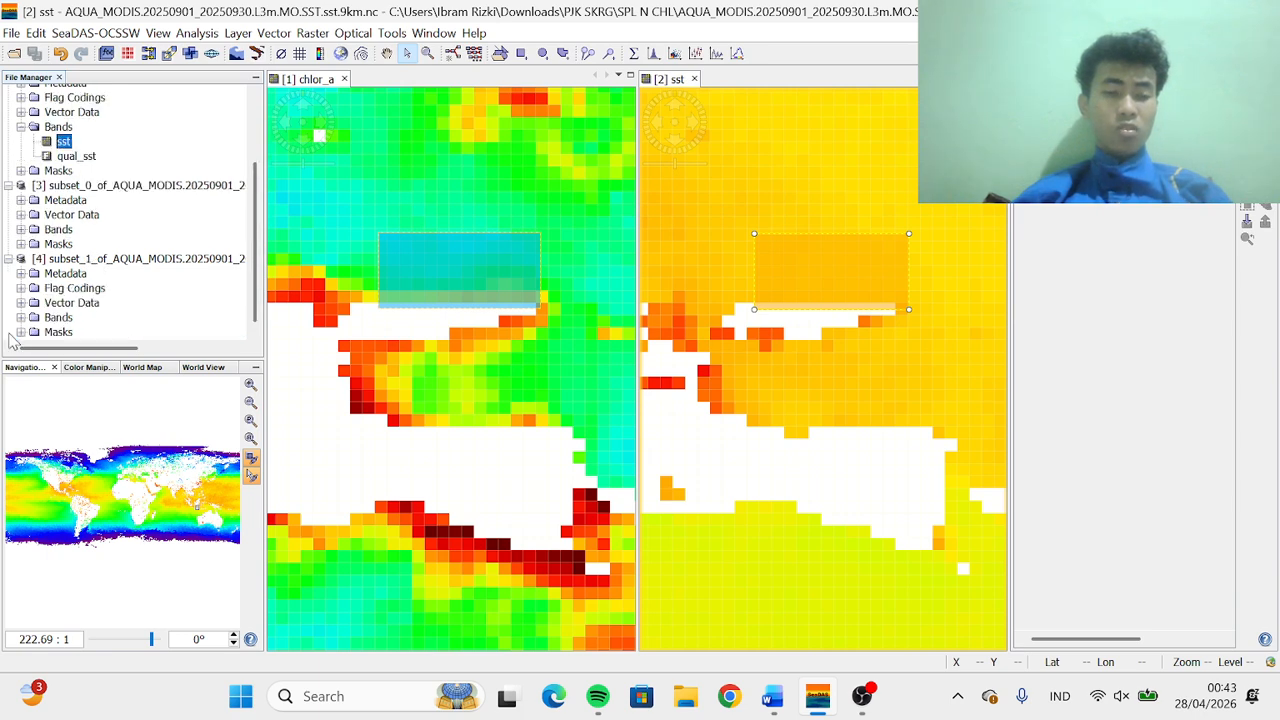
Export the chlor_a rectangle's mask pixels to a file with header, tie-points, and wavelengths + solar fluxes included
right_click(443, 283)
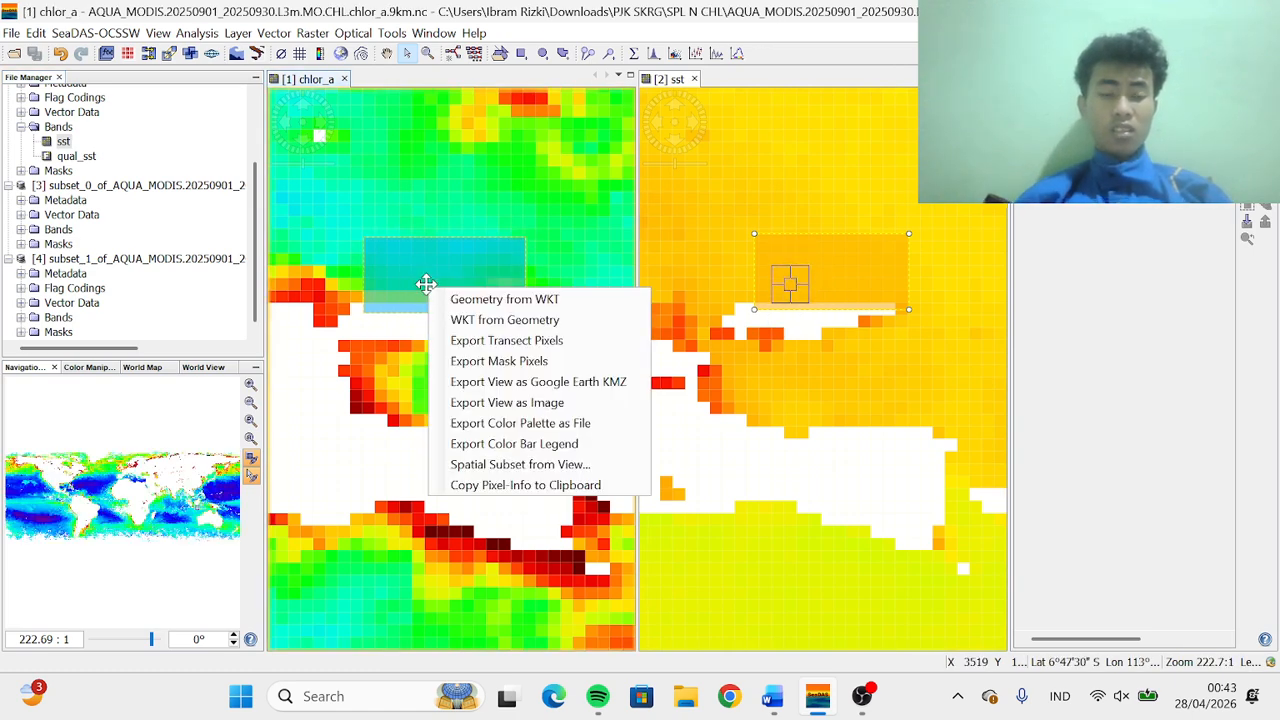
click(420, 272)
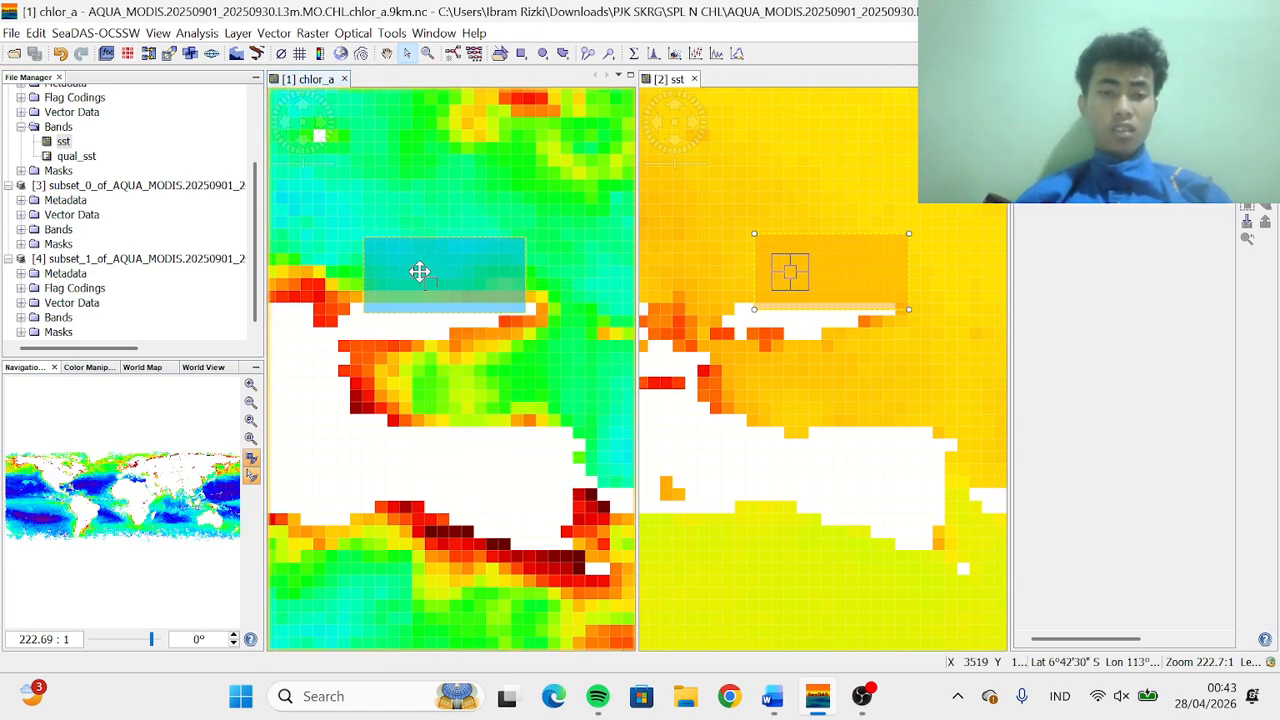
right_click(419, 271)
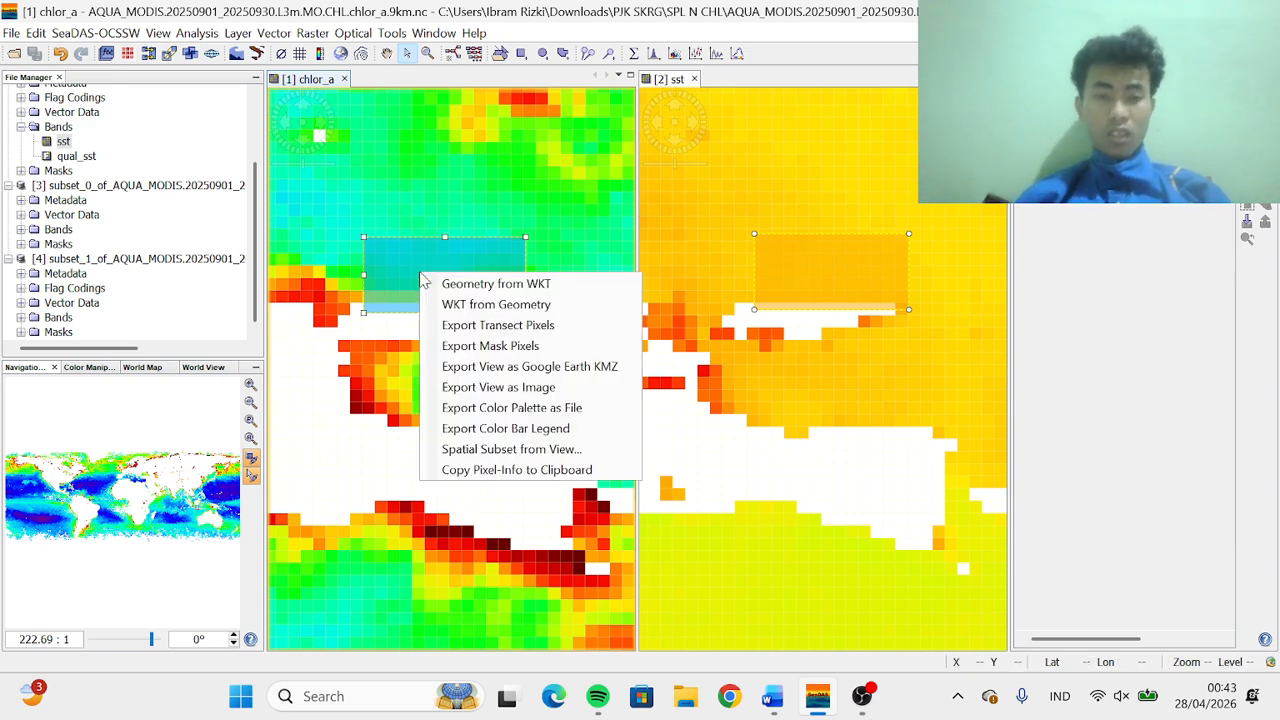
click(483, 350)
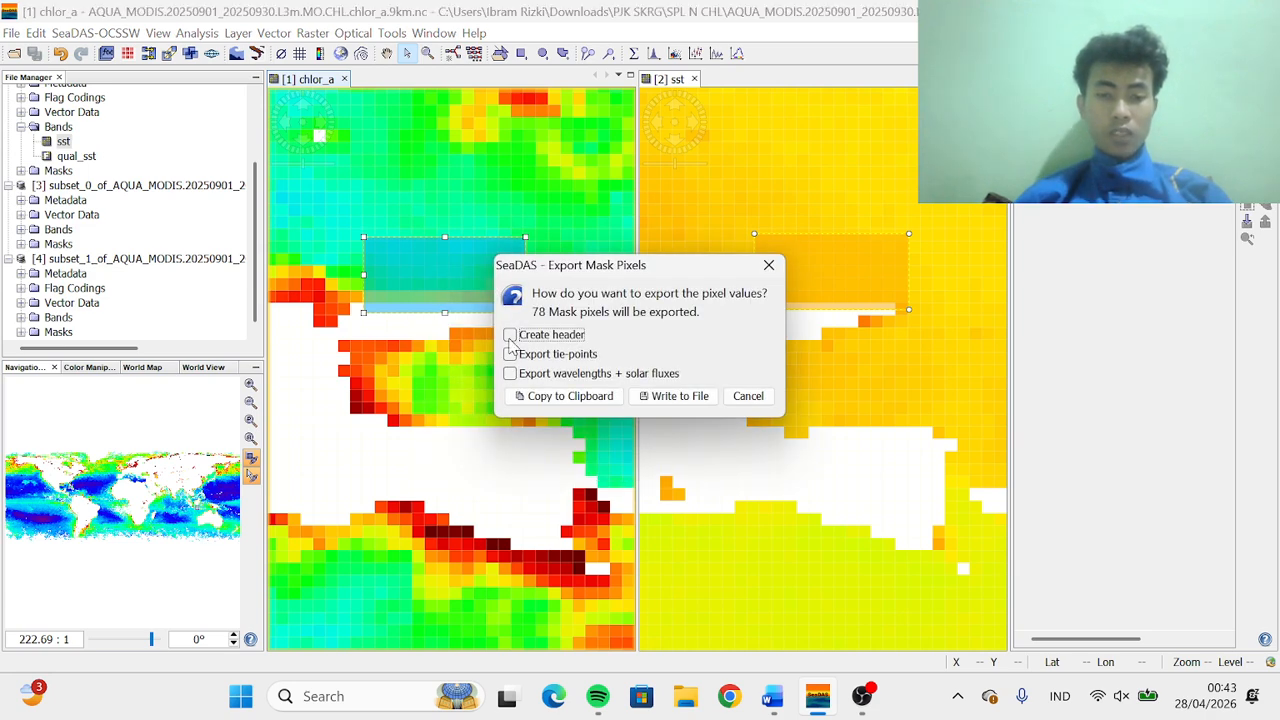
click(510, 354)
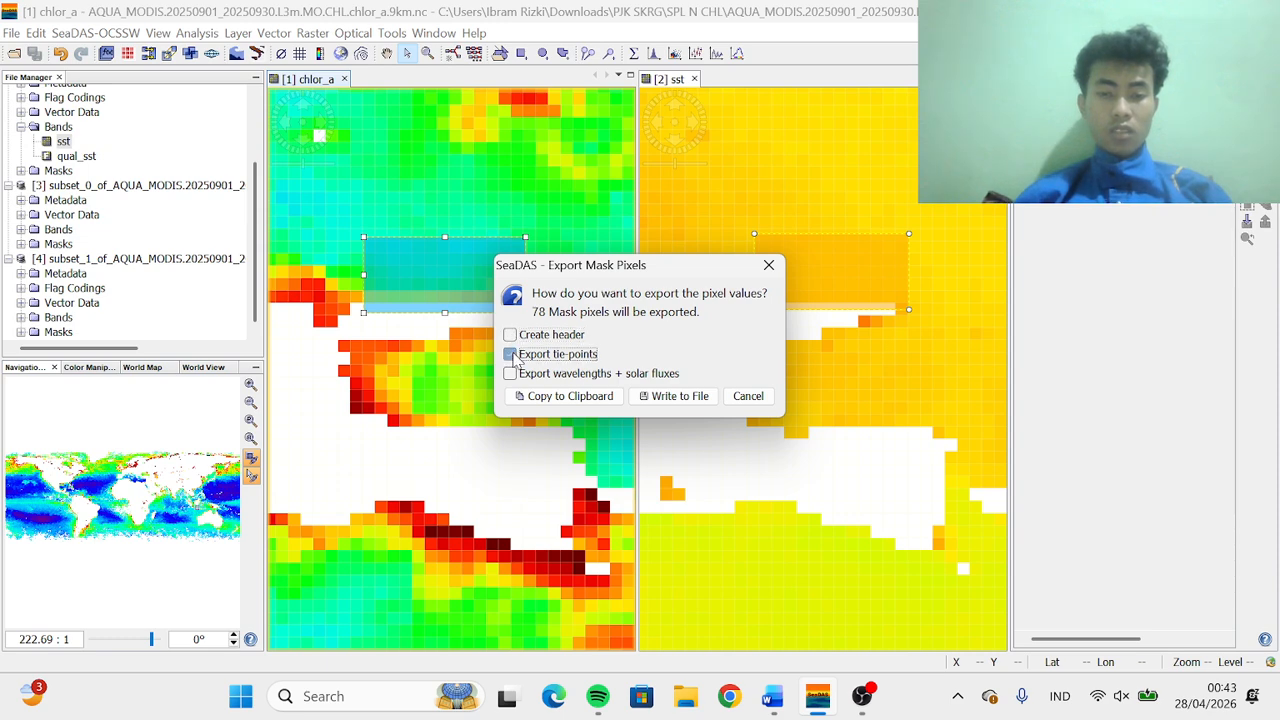
click(510, 335)
click(510, 373)
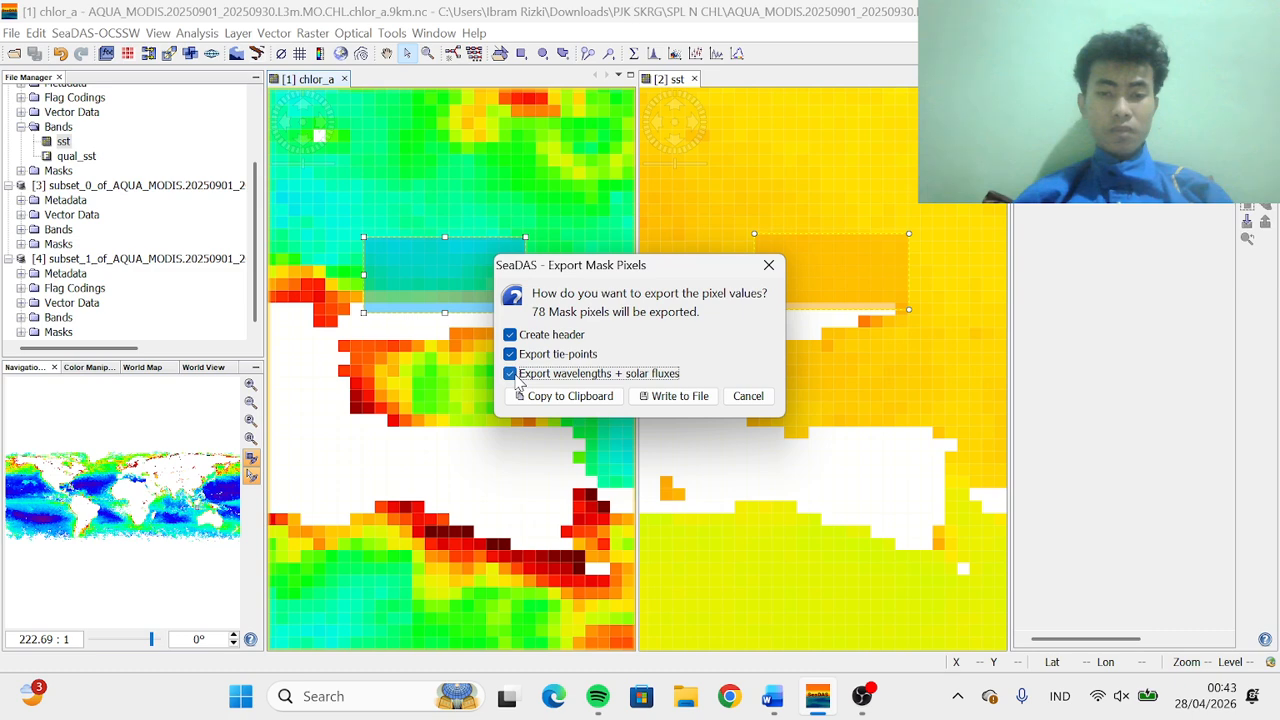
click(674, 396)
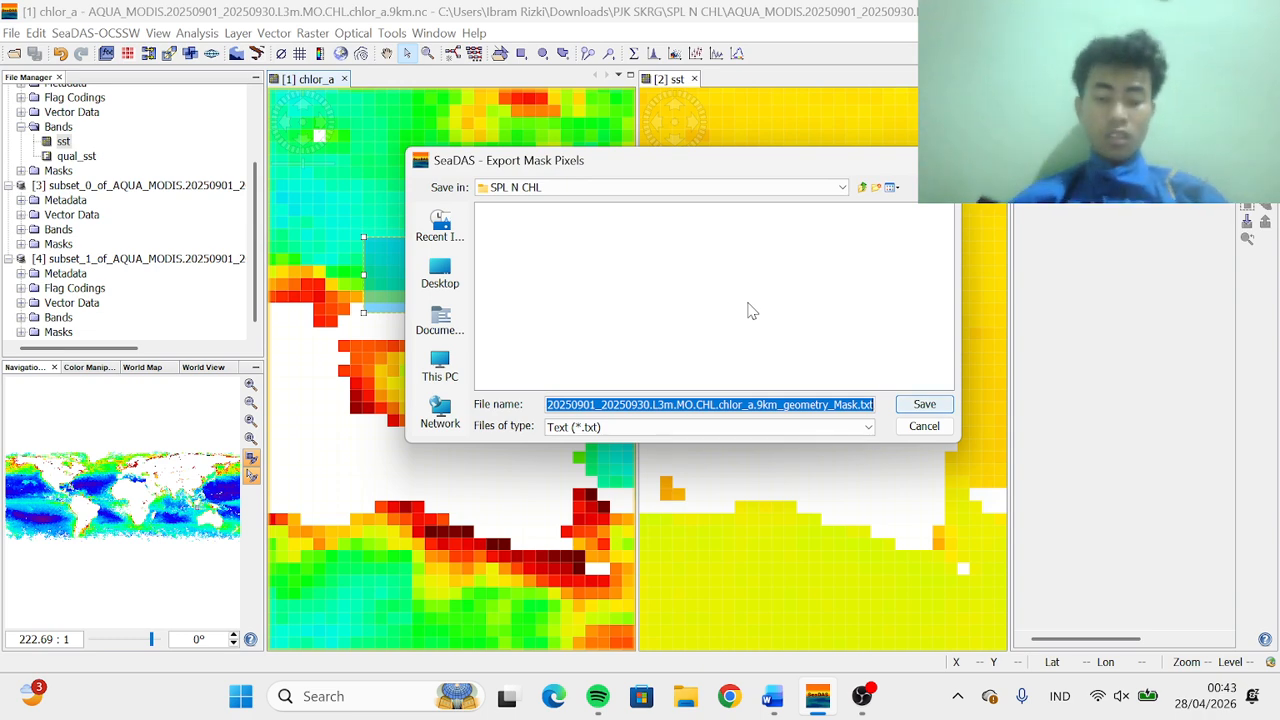
Save the chlor_a pixel export as CHLSUROBOYO in the SPL N CHL folder
text(c)
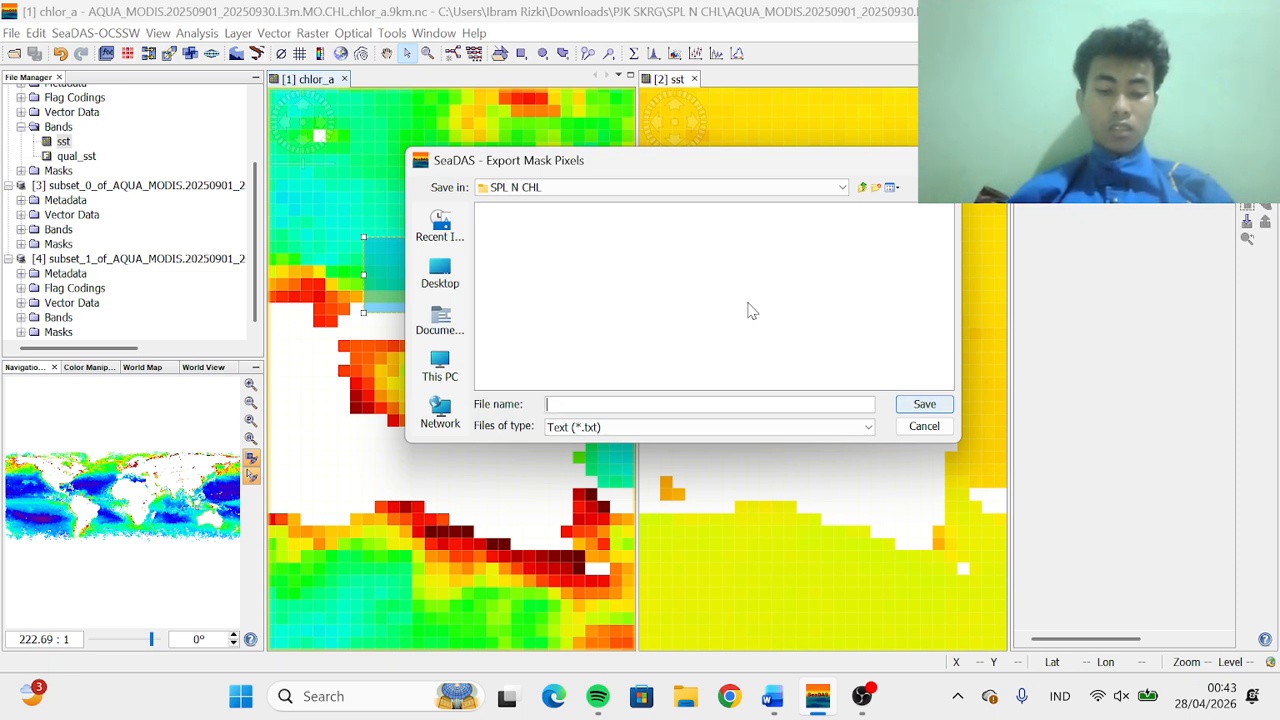
key(Caps_Lock)
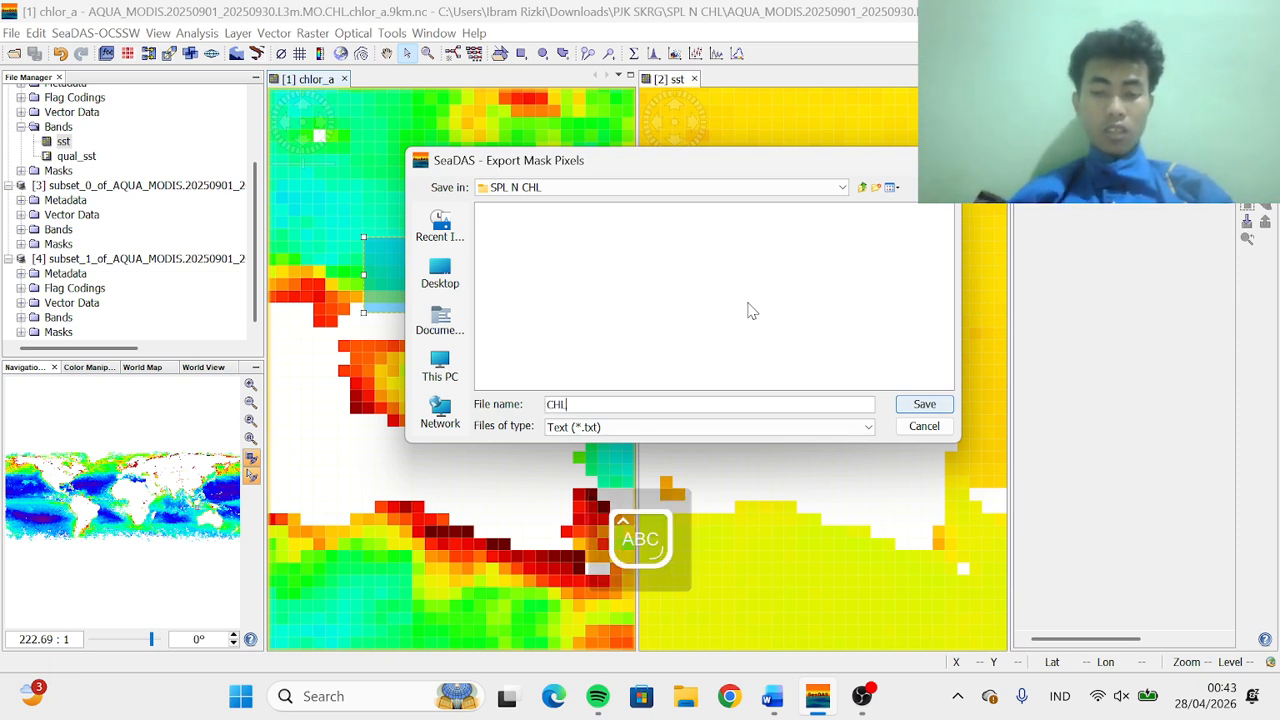
text(HLSUROBO)
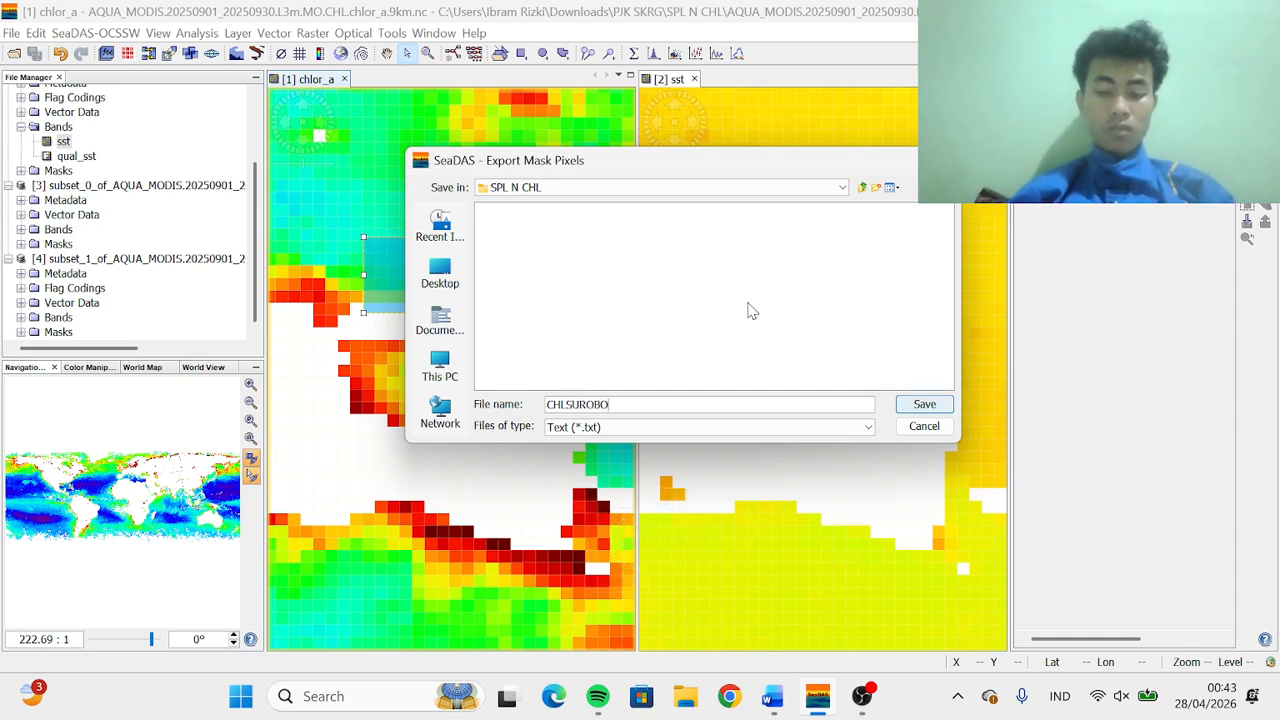
text(YO)
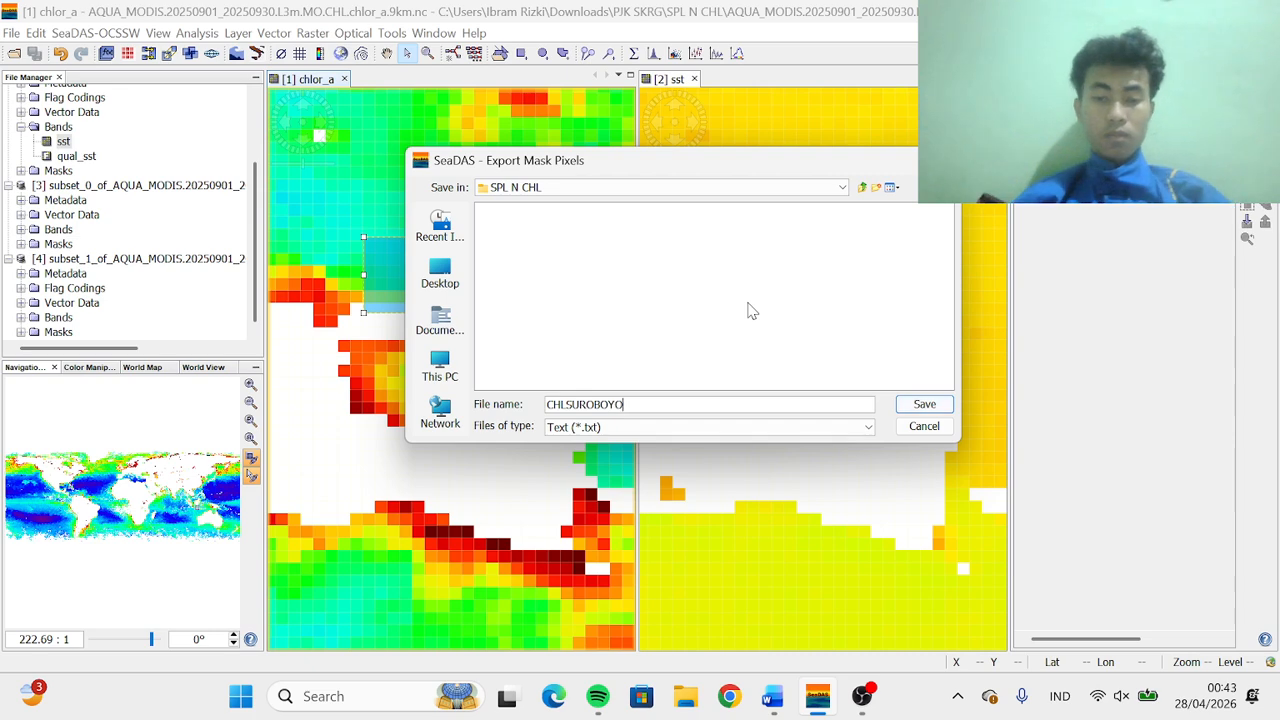
click(924, 402)
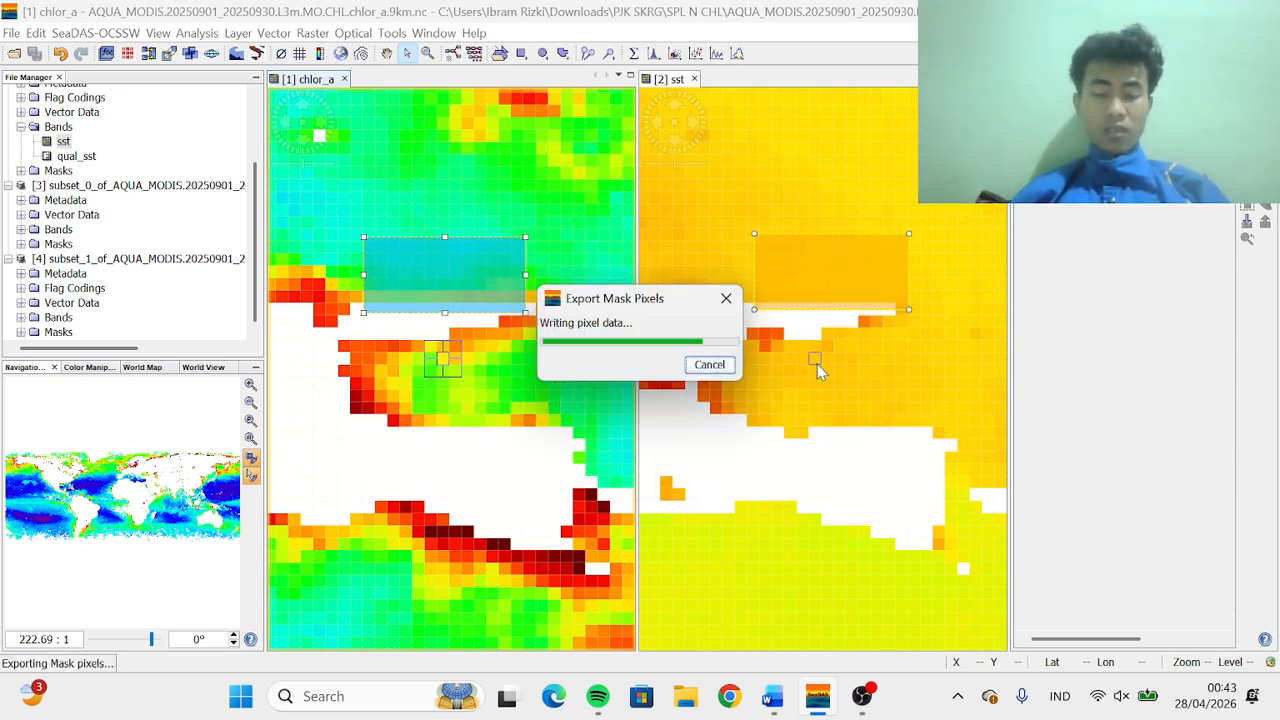
Export the sst rectangle's pixels using the geometry mask, with header, tie-points, and wavelengths + solar fluxes included
click(824, 281)
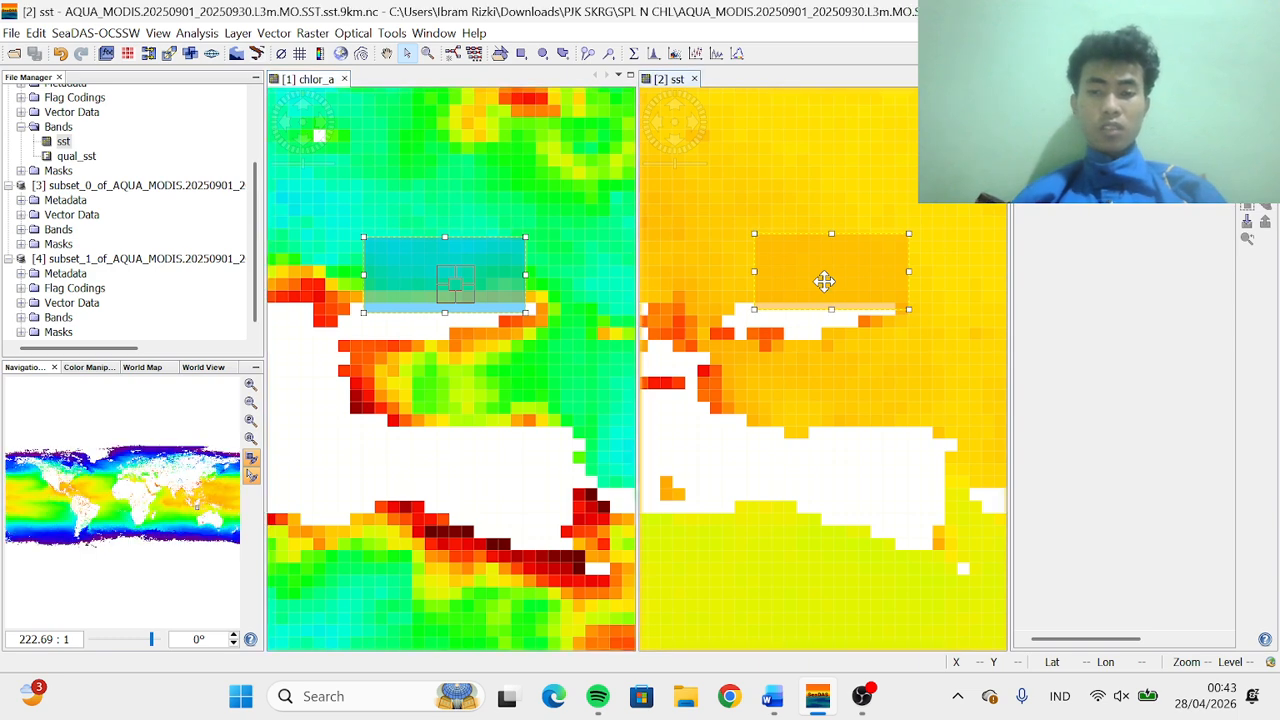
right_click(825, 284)
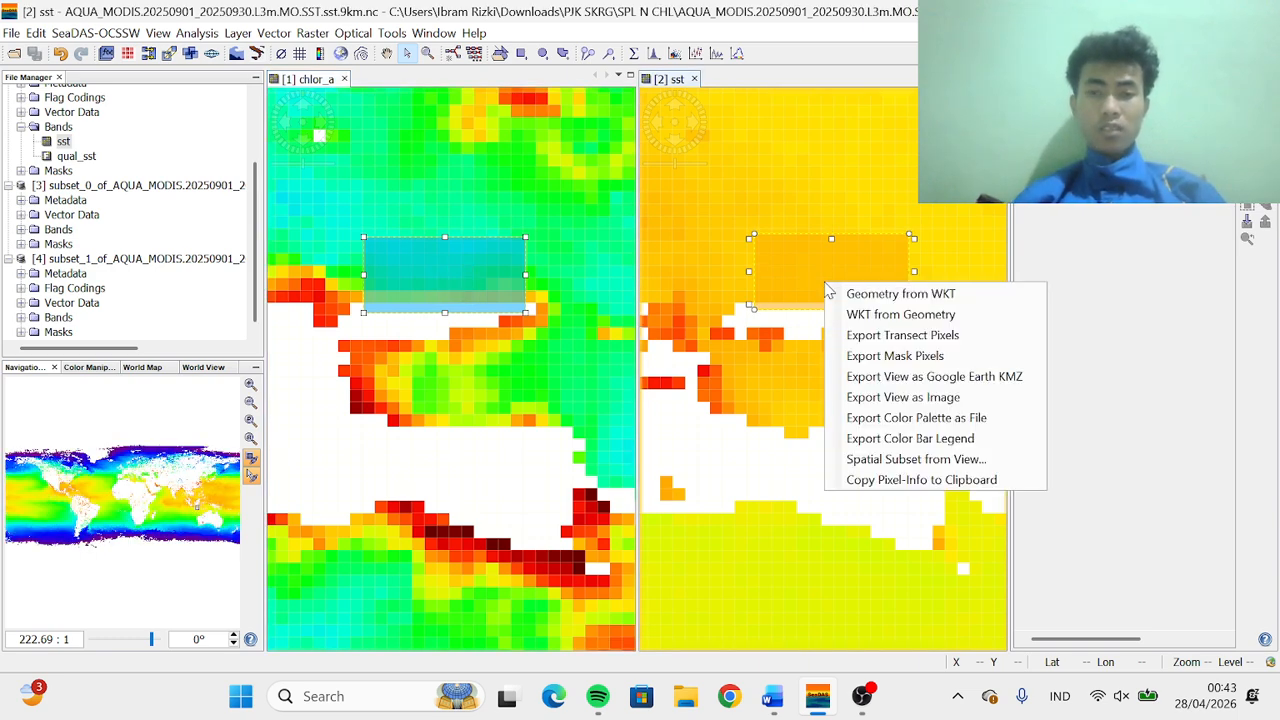
click(862, 358)
click(700, 337)
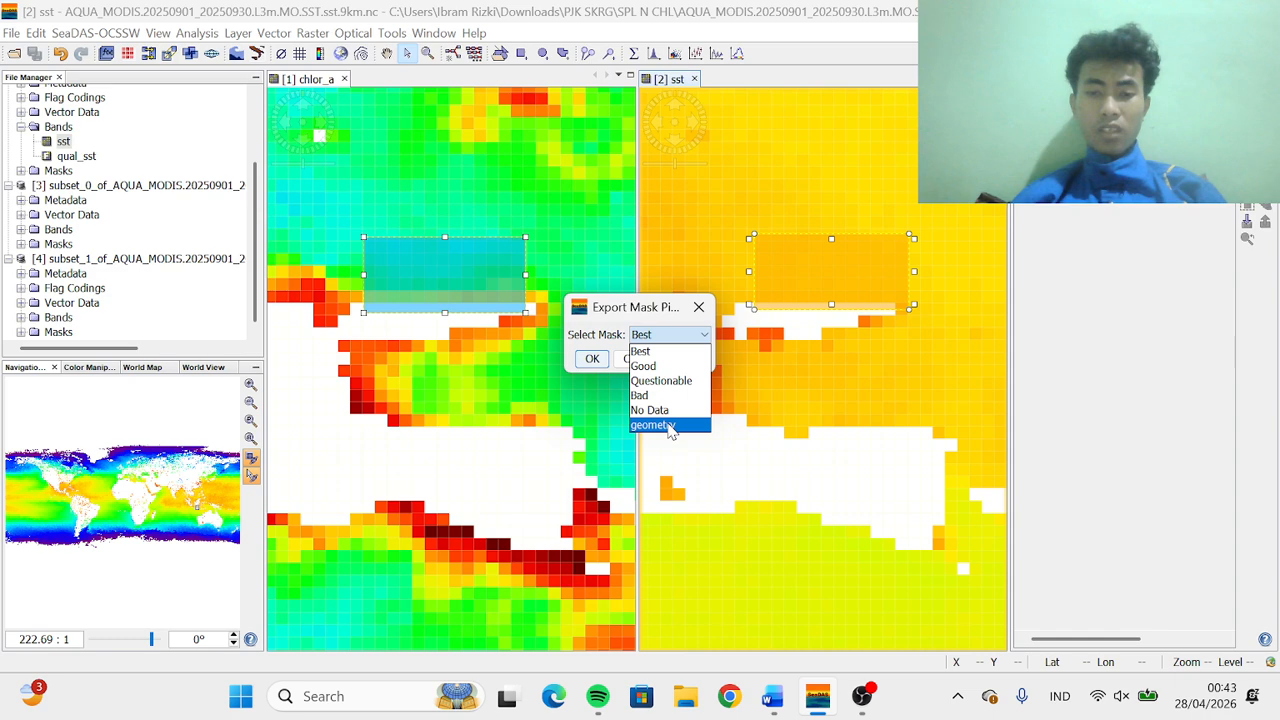
click(670, 426)
click(592, 358)
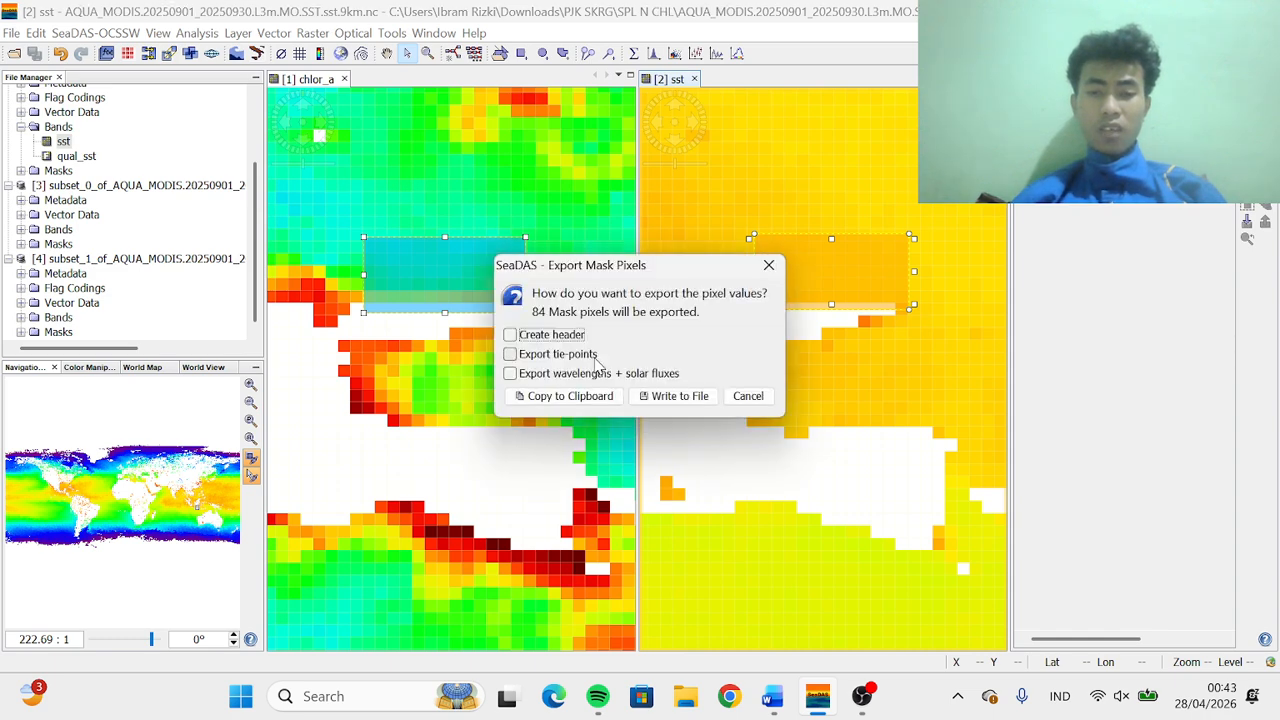
click(510, 334)
click(510, 354)
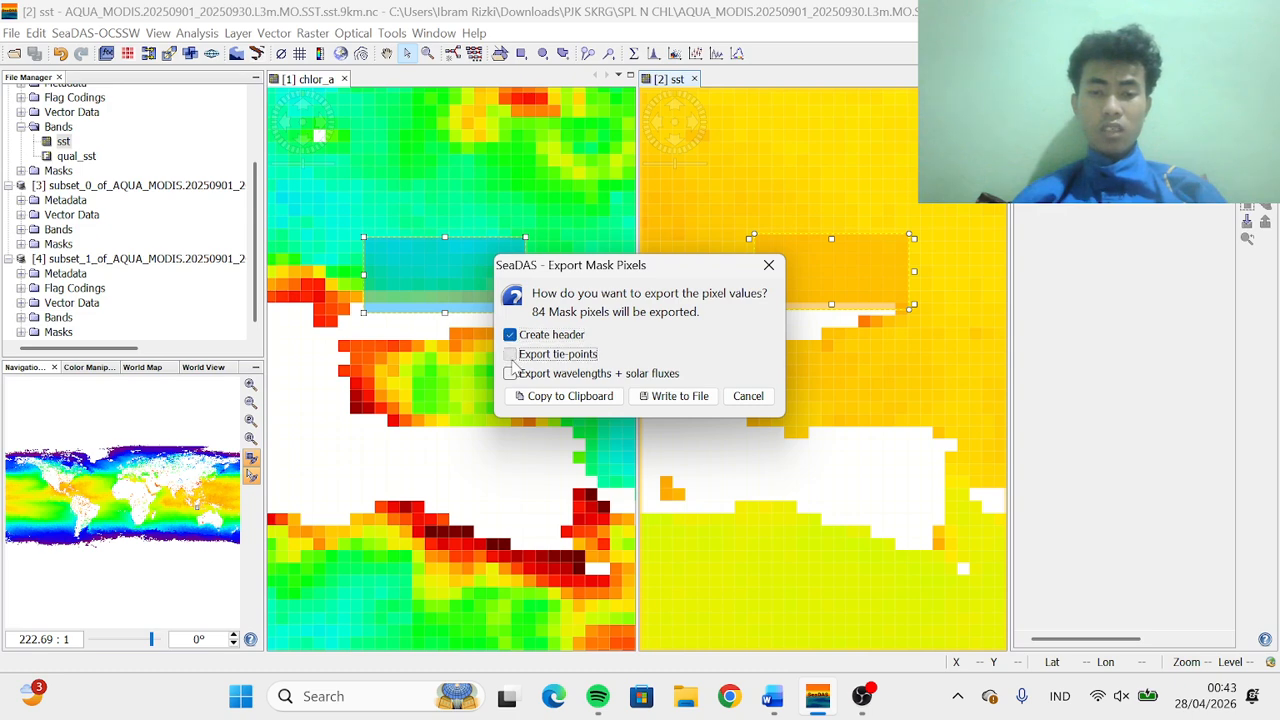
click(511, 375)
click(662, 396)
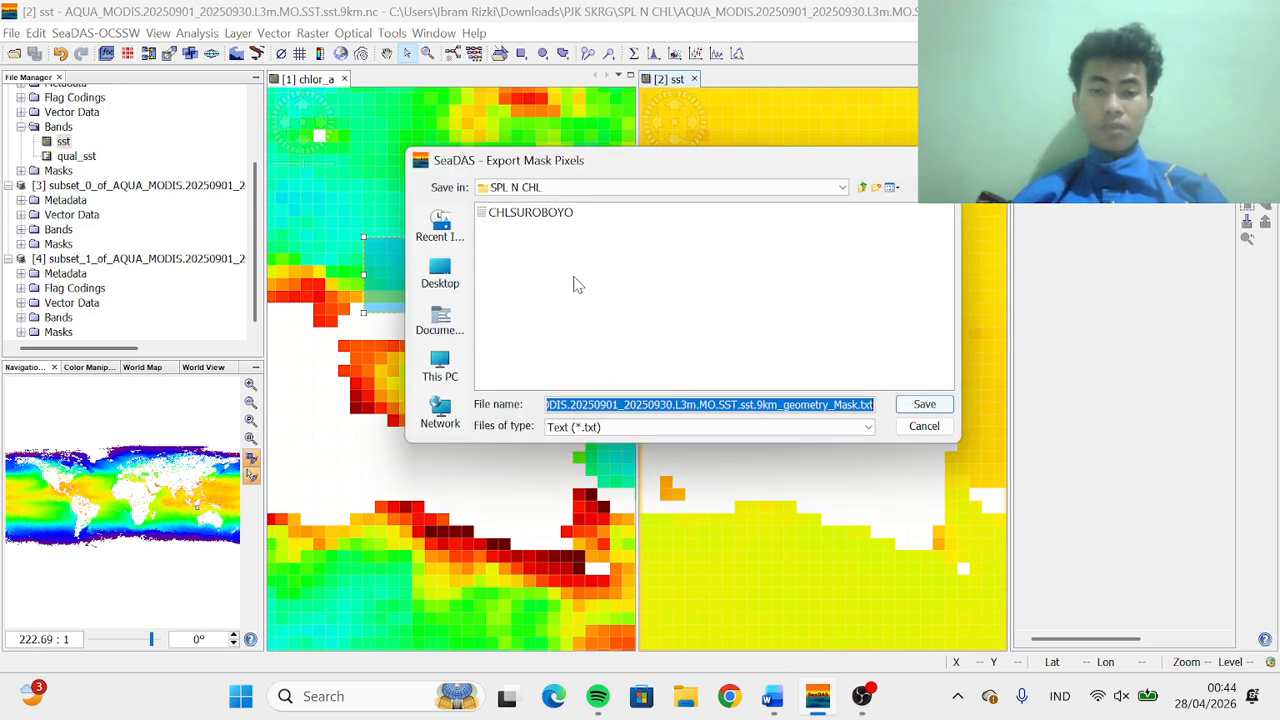
Save the sst pixel export as SPLSUROBOYO in the SPL N CHL folder
text(S)
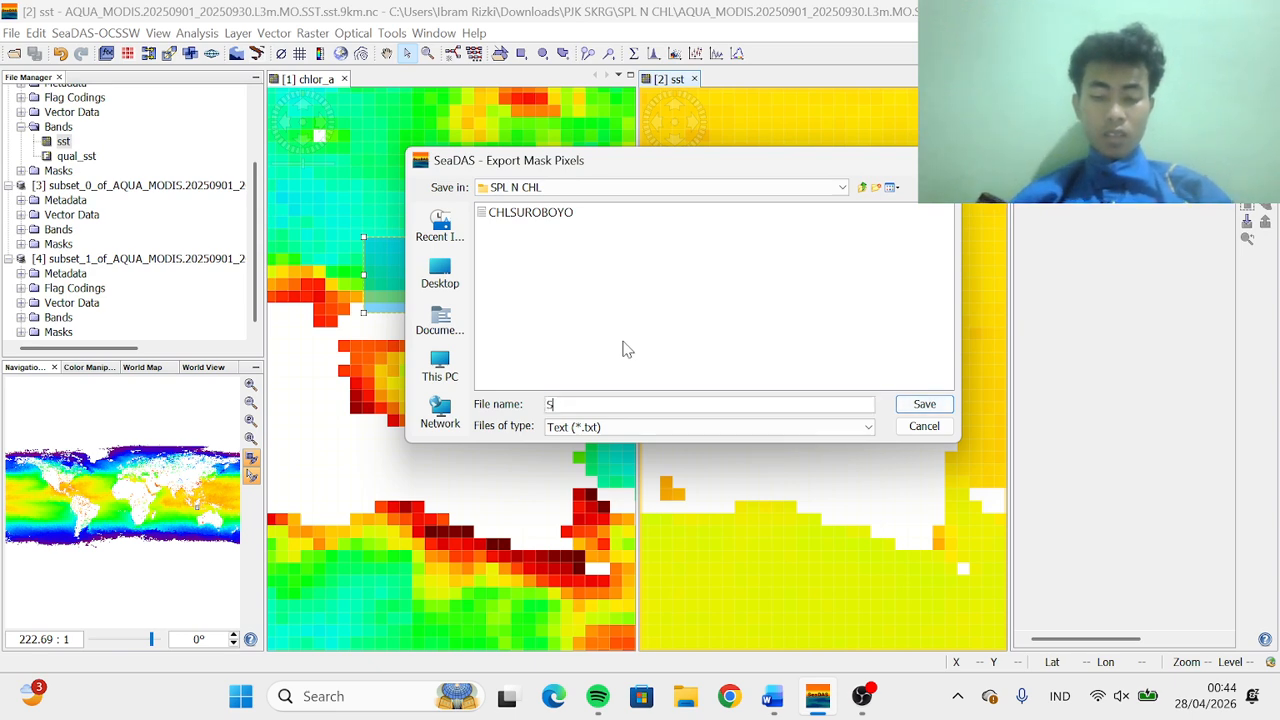
text(PLS)
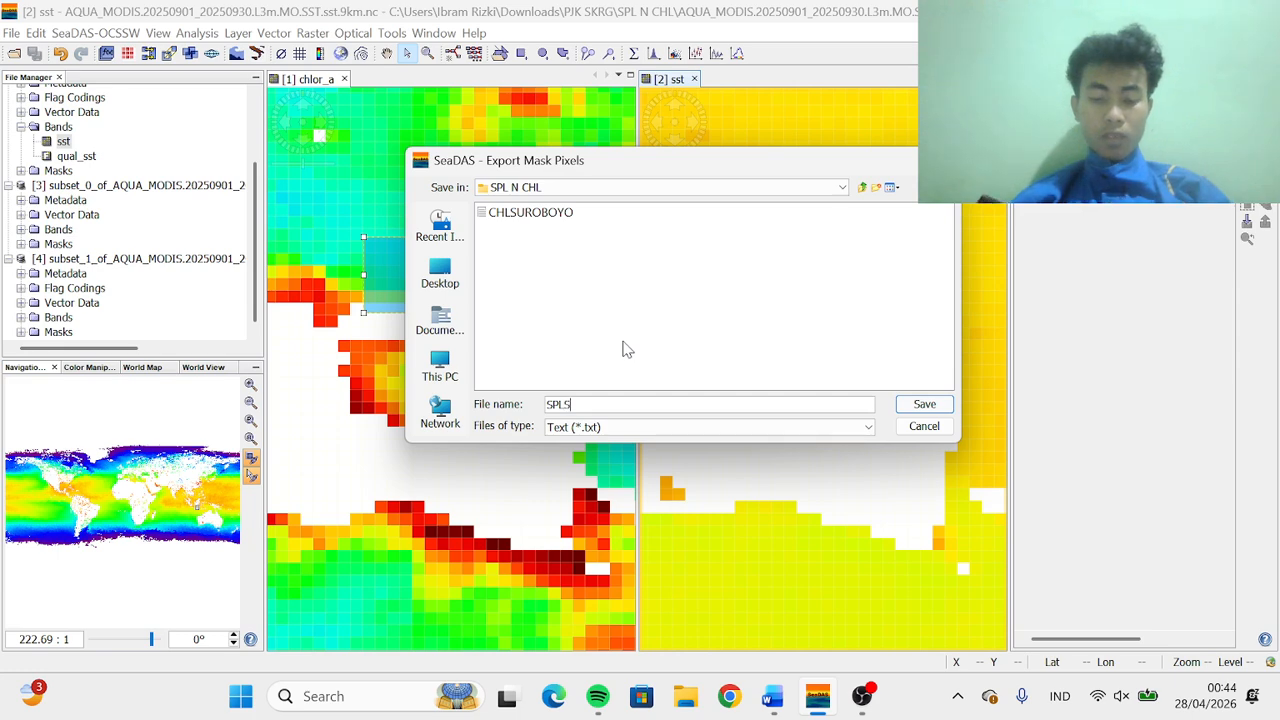
text(UROBO)
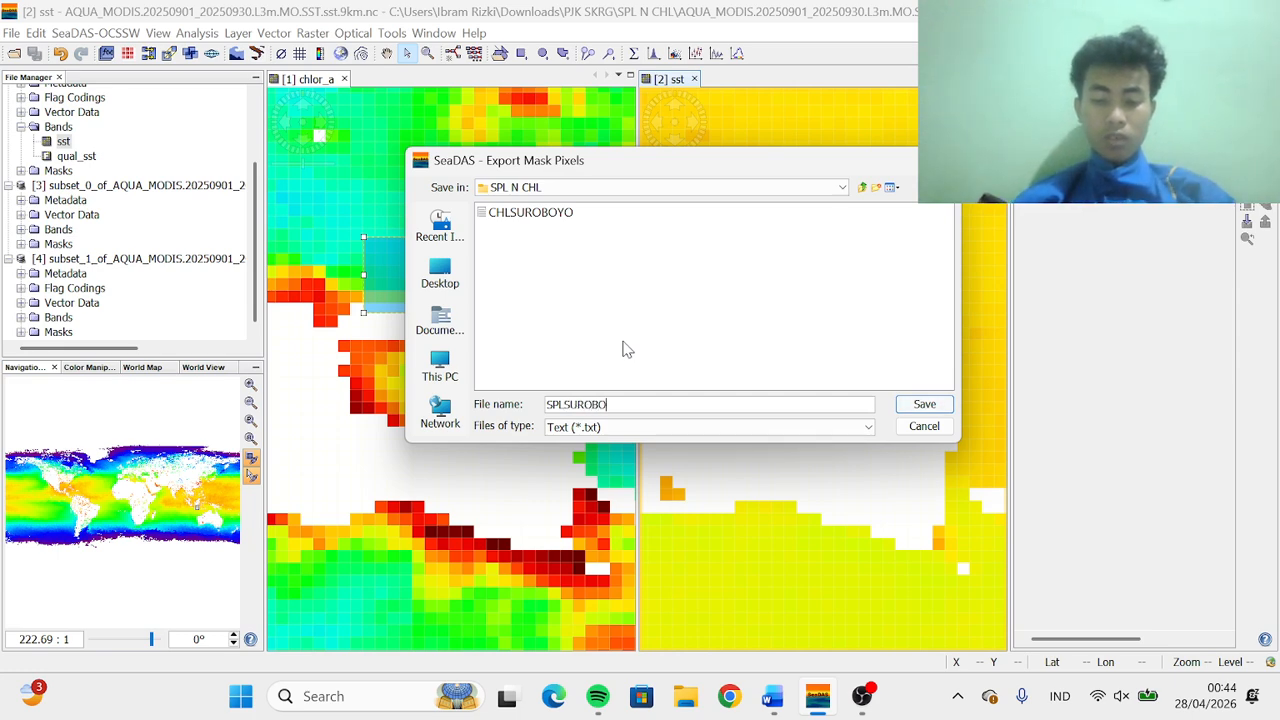
text(YO)
key(Return)
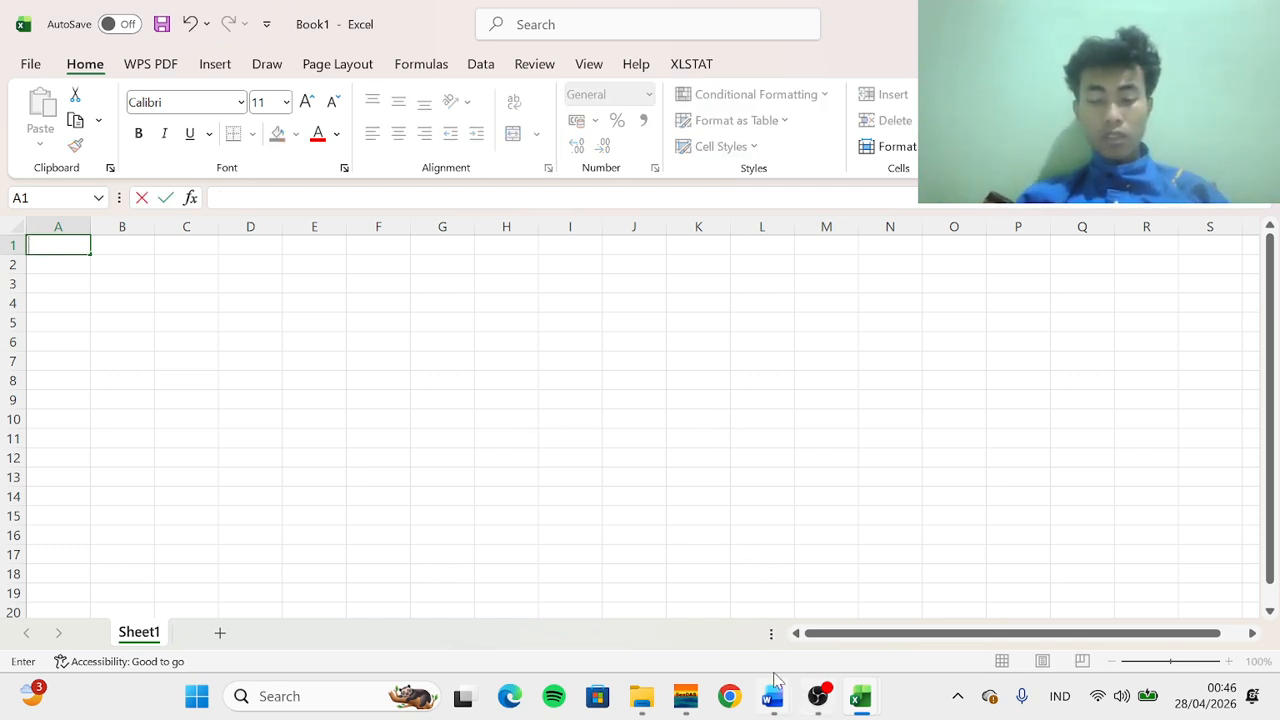
Switch to File Explorer and preview the exported SPLSUROBOYO text file in the SPL N CHL folder
click(642, 697)
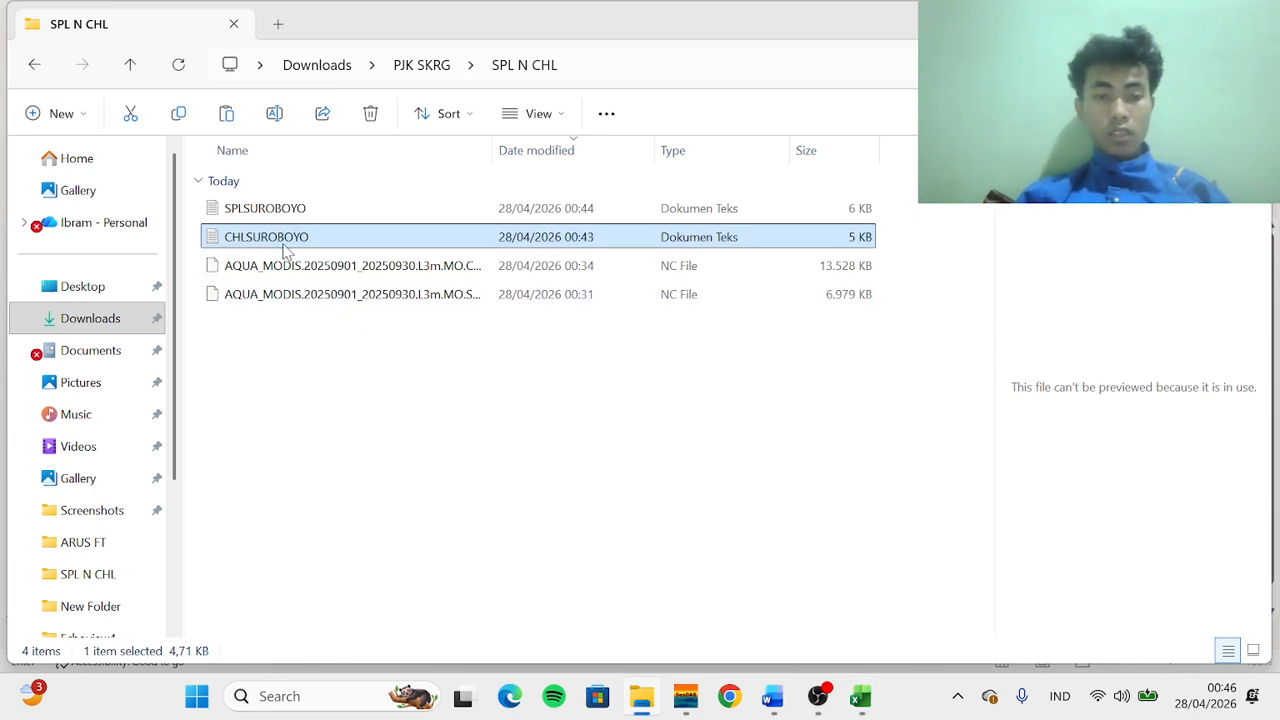
click(262, 210)
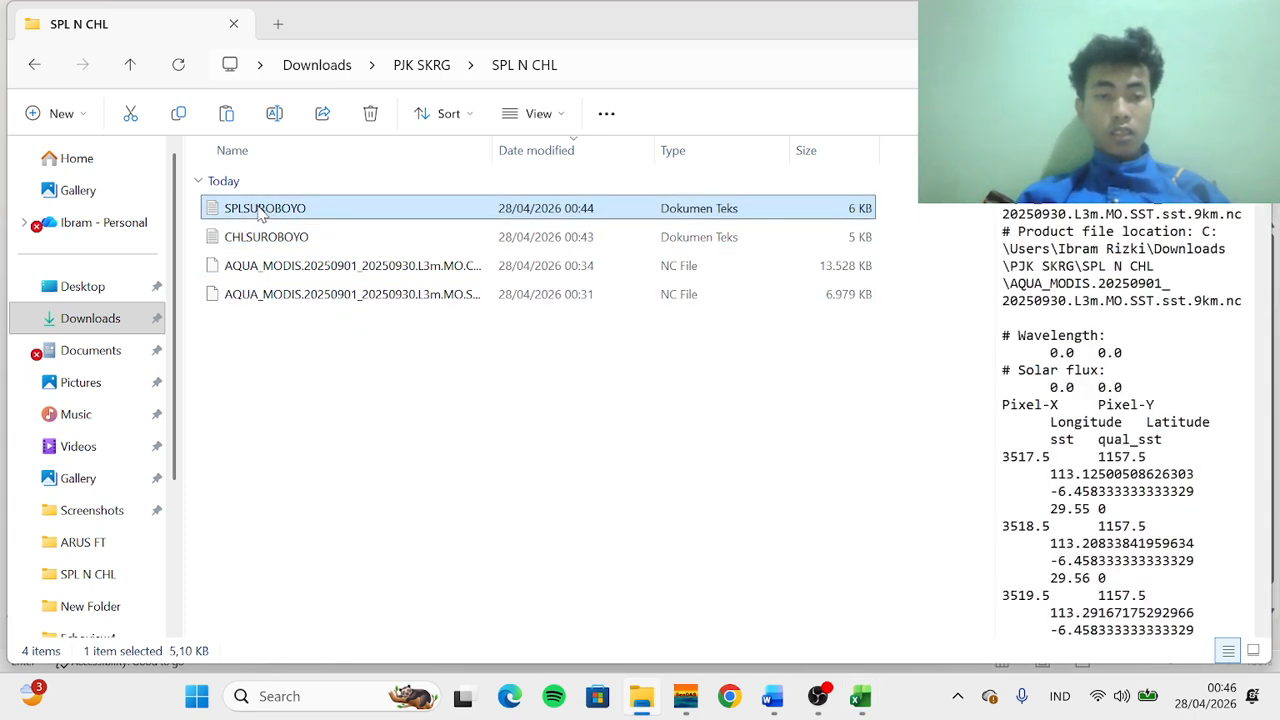
Open the exported SPLSUROBOYO text file in Excel from the SPL N CHL folder
drag(262, 214, 806, 622)
click(806, 622)
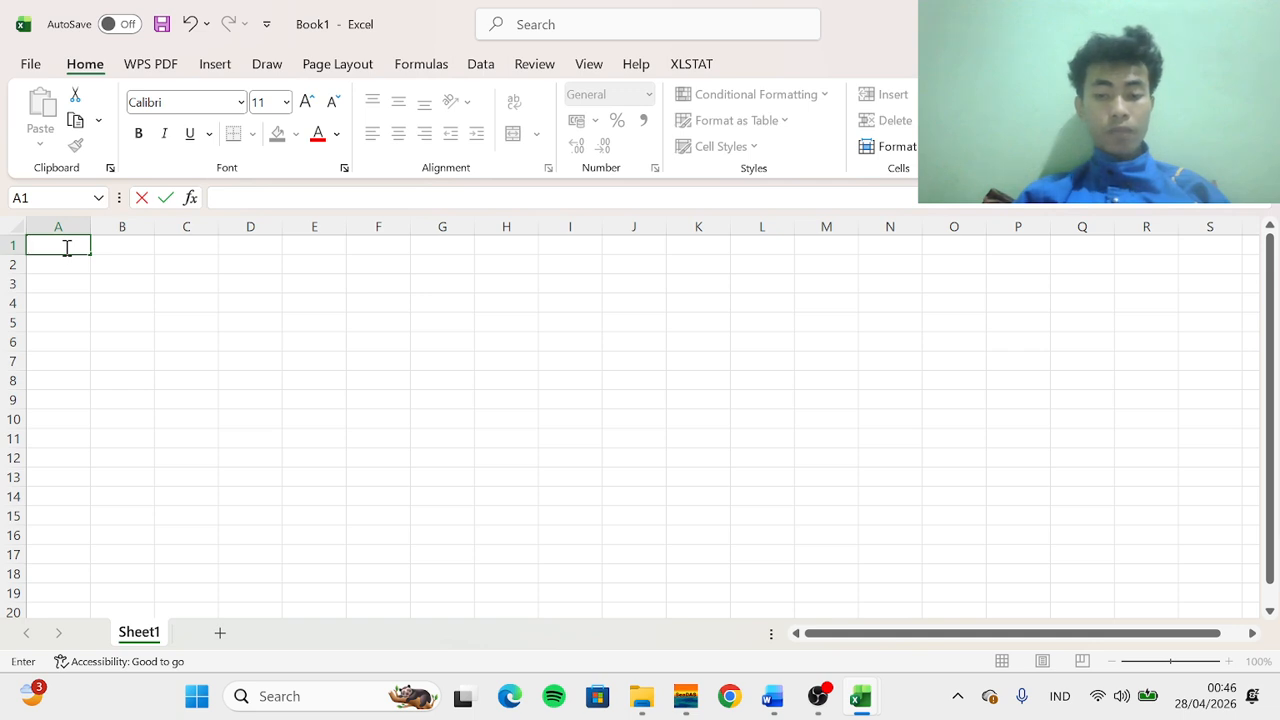
mouse_move(866, 700)
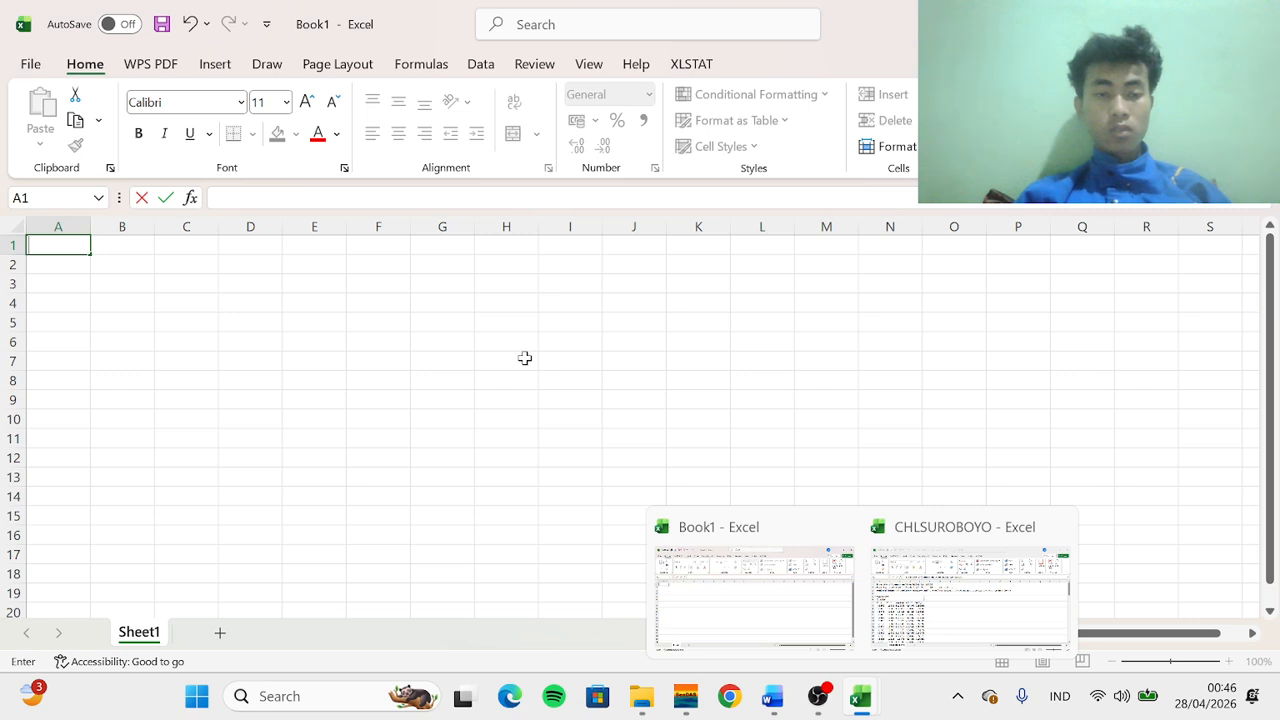
click(641, 696)
drag(271, 209, 60, 245)
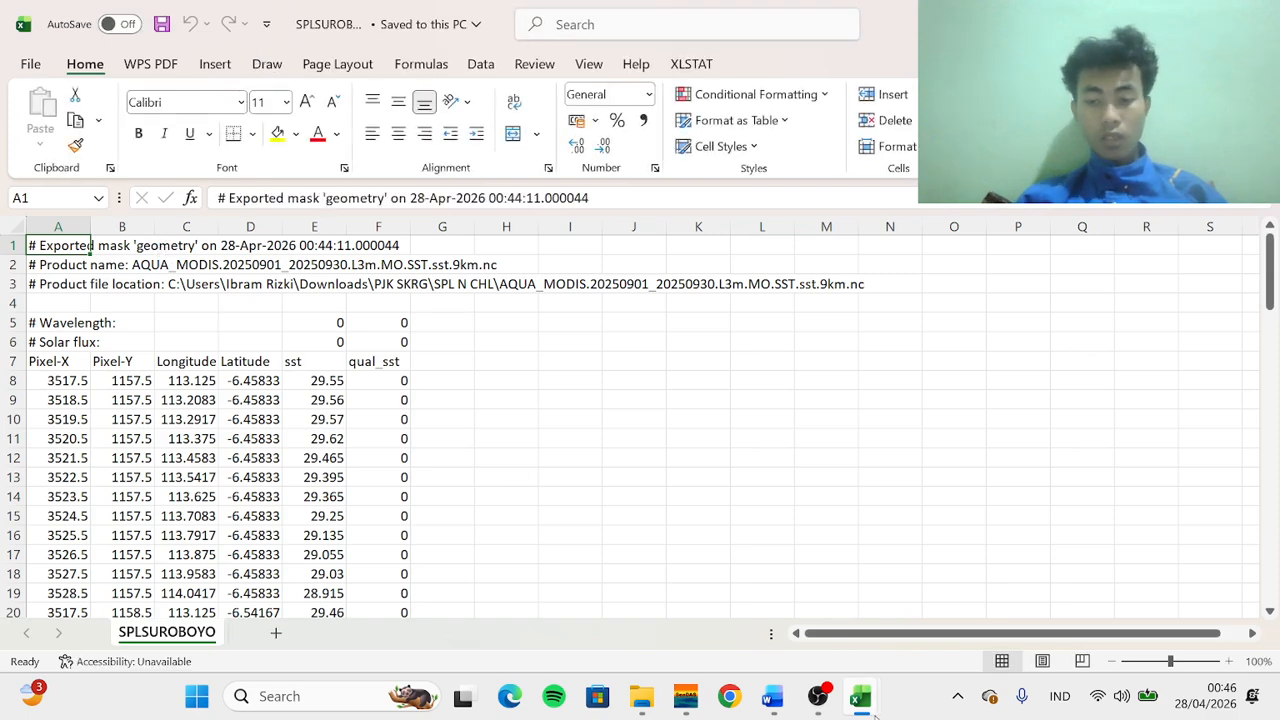
Close the blank Book1 workbook without saving it
mouse_move(860, 696)
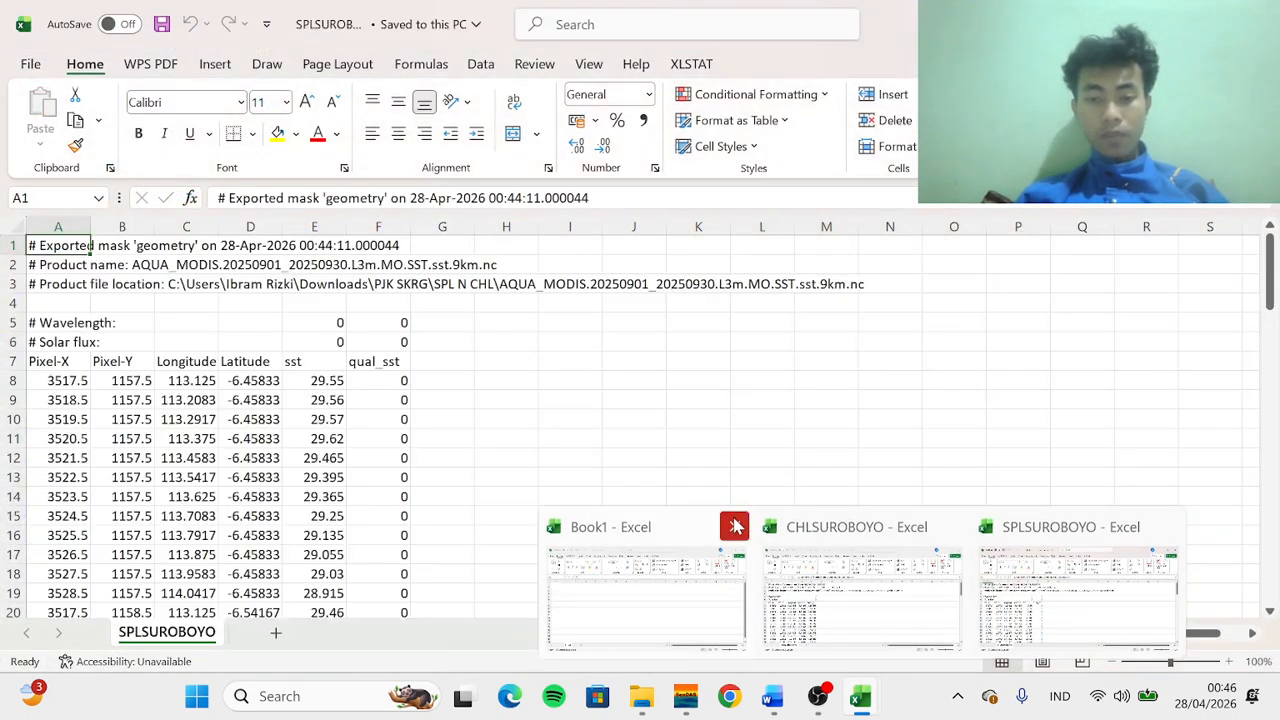
click(734, 526)
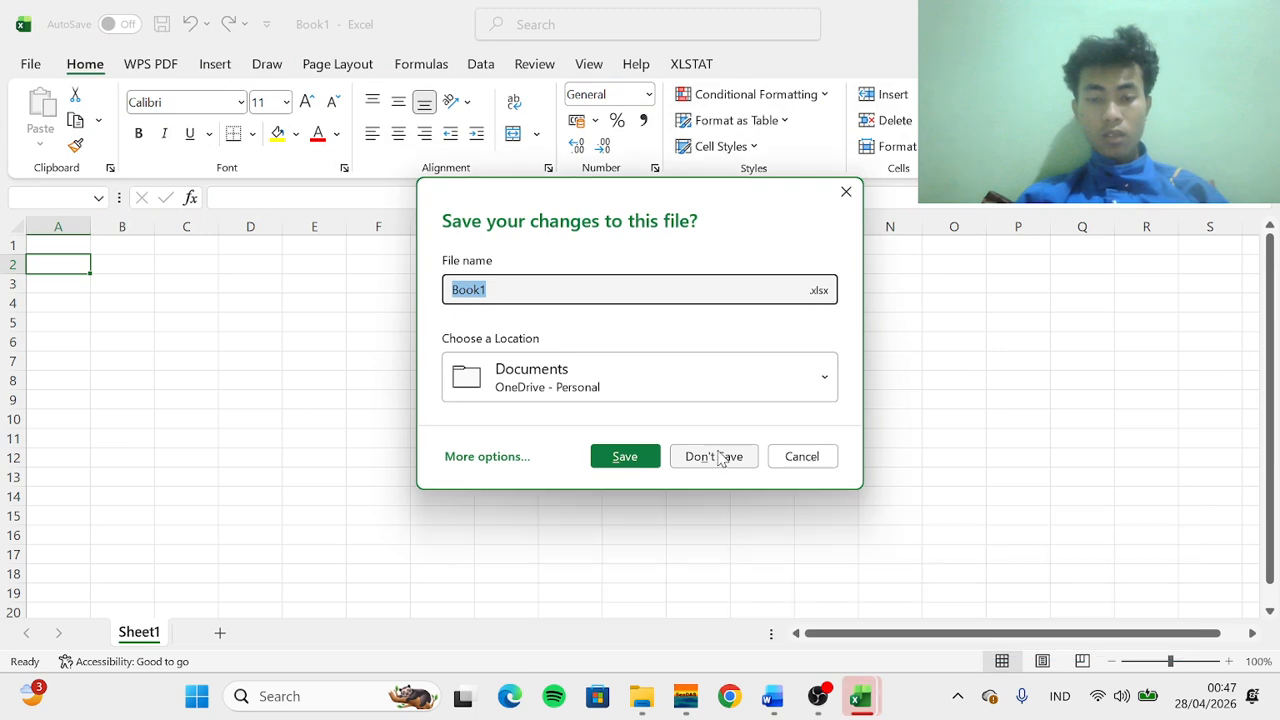
click(717, 456)
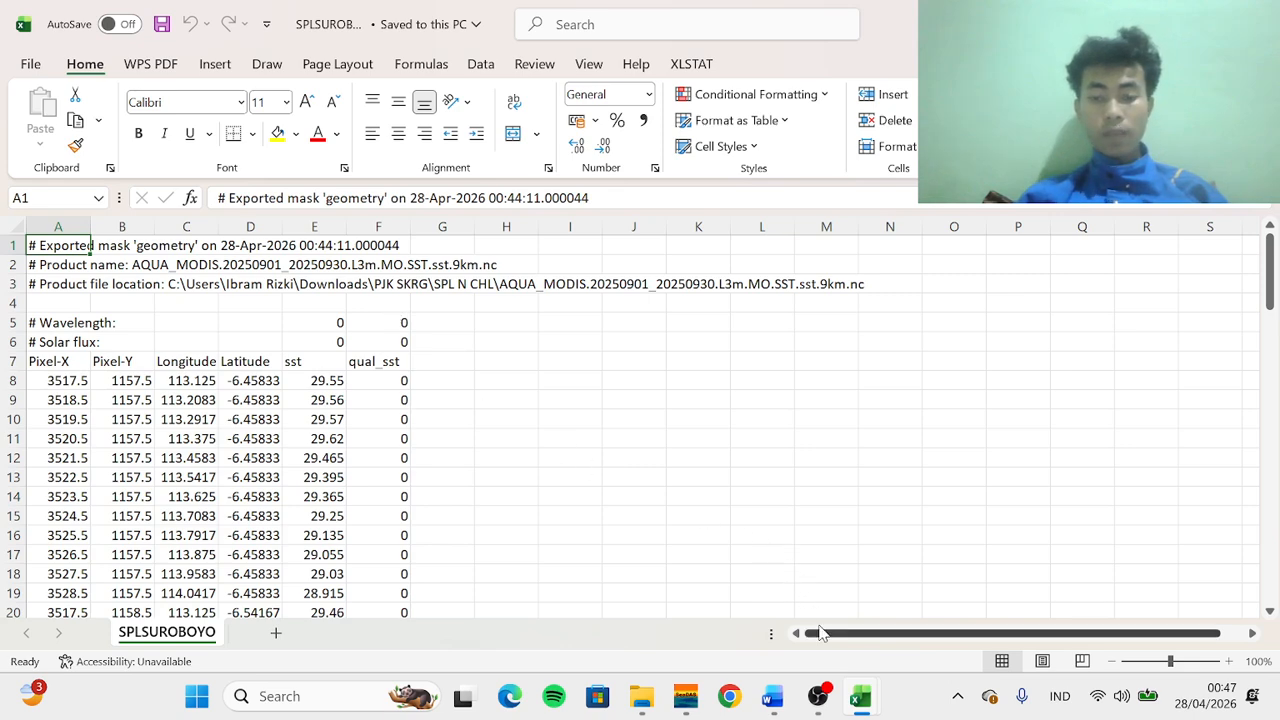
Switch to the CHLSUROBOYO workbook and delete the six header rows above the column titles
mouse_move(858, 698)
click(926, 615)
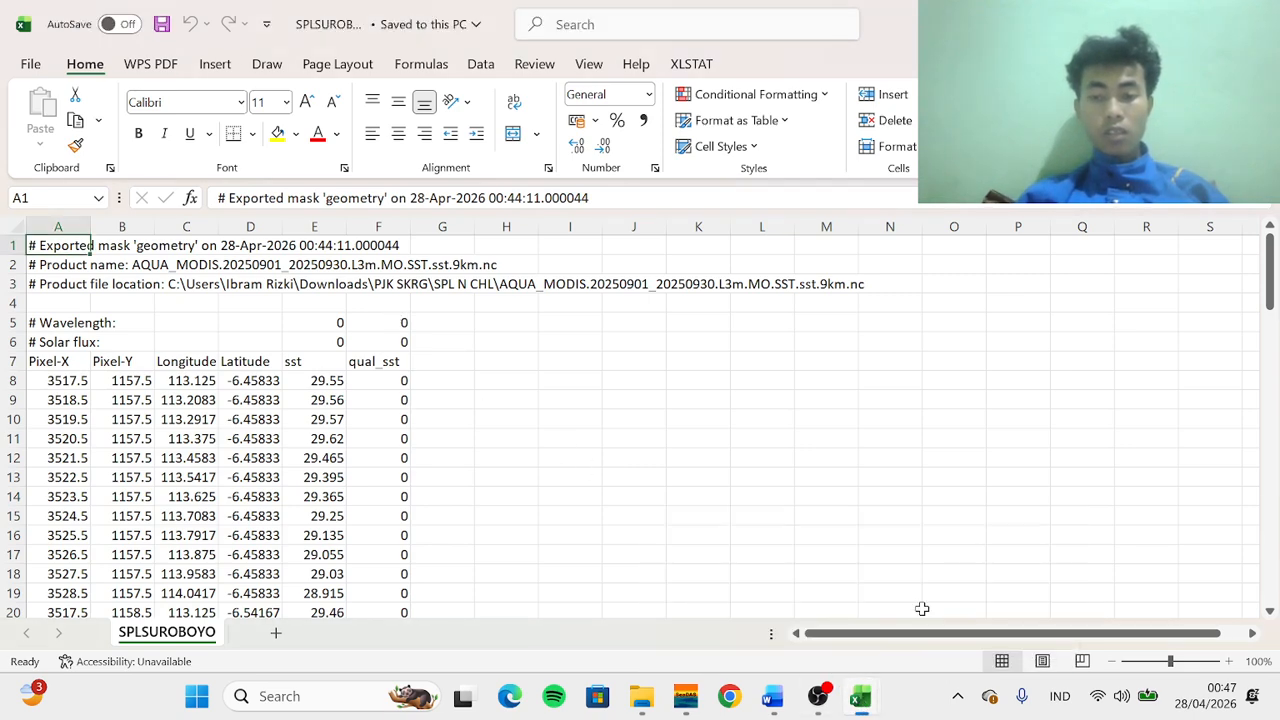
click(808, 600)
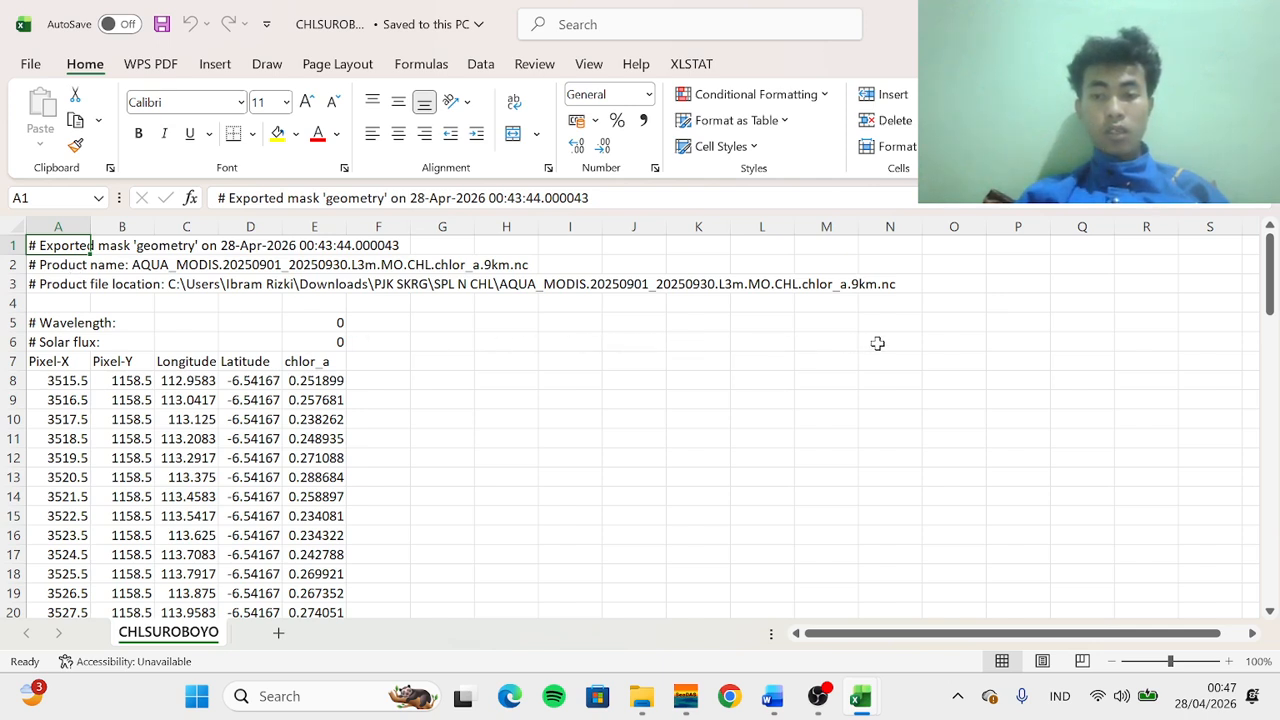
drag(877, 343, 36, 220)
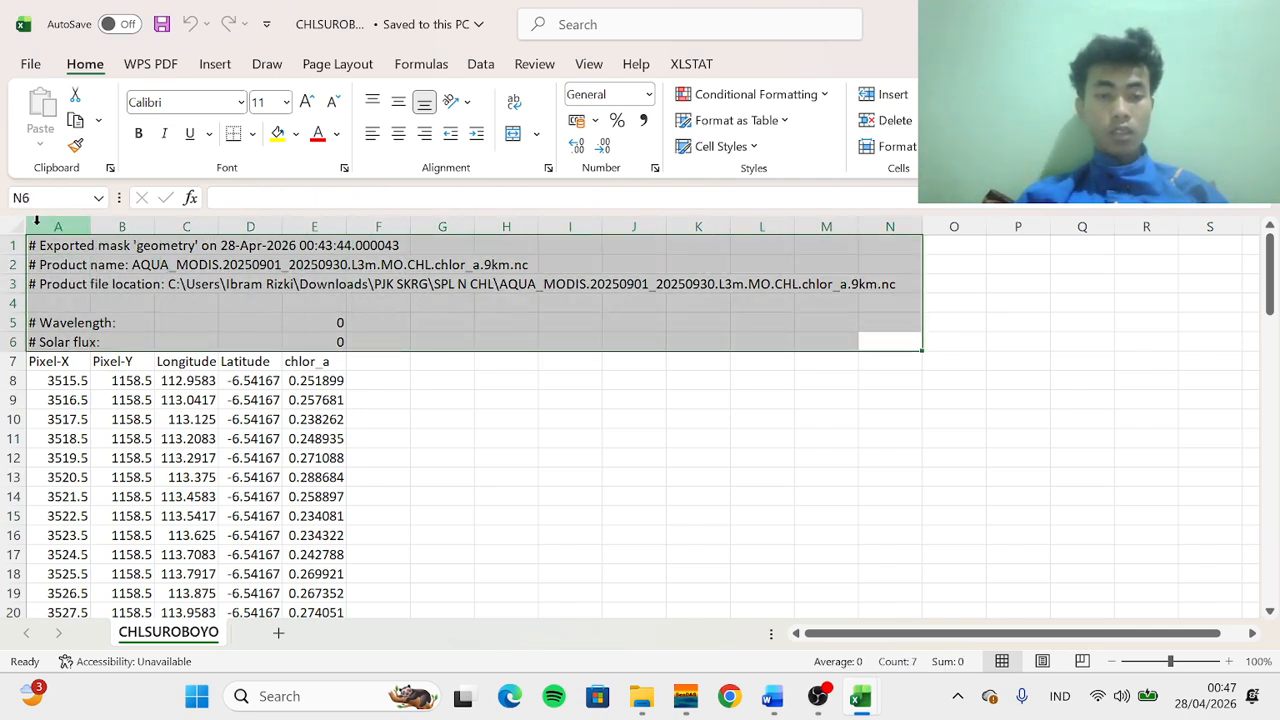
click(895, 121)
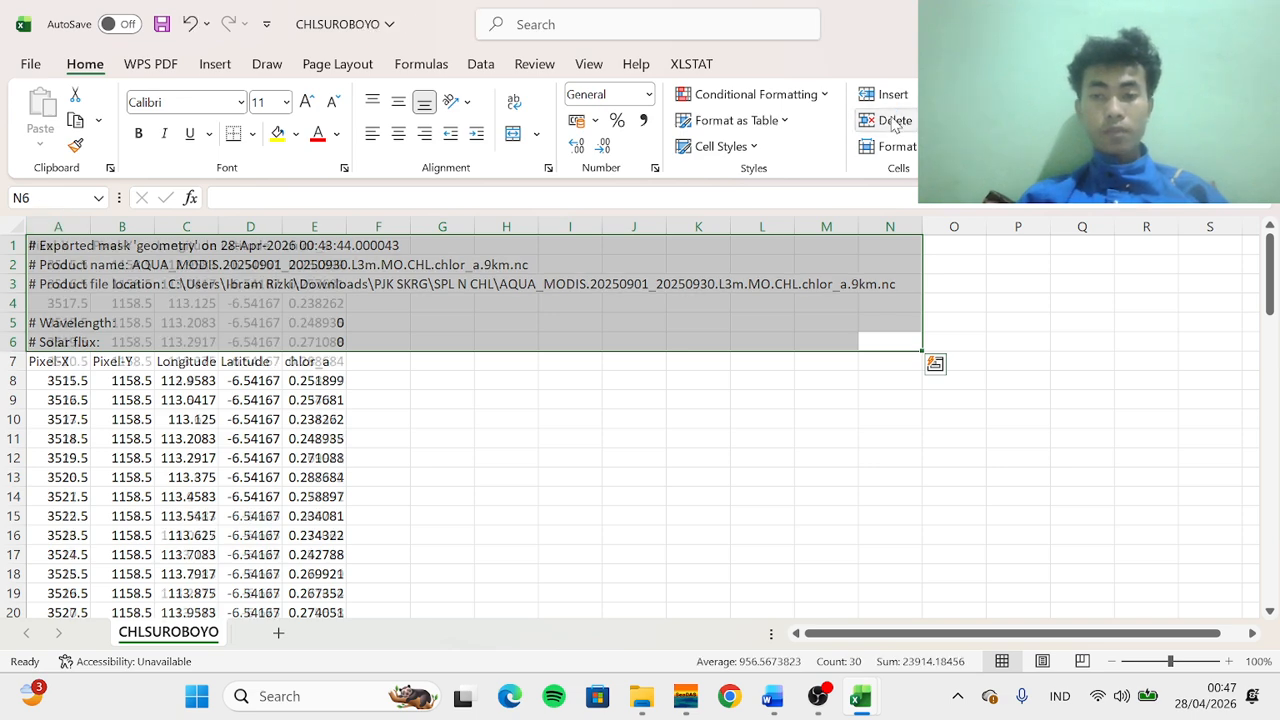
click(480, 398)
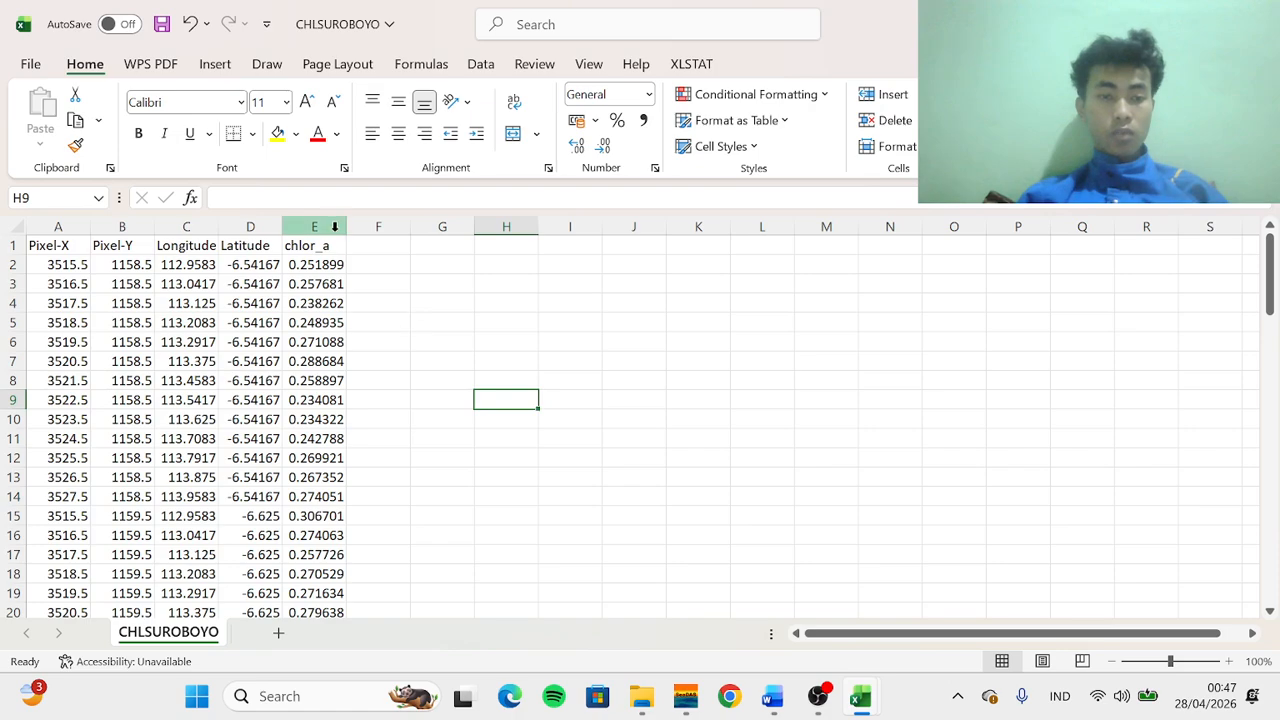
Delete the Pixel-X and Pixel-Y columns from the CHLSUROBOYO sheet
scroll(382, 330, up, 5)
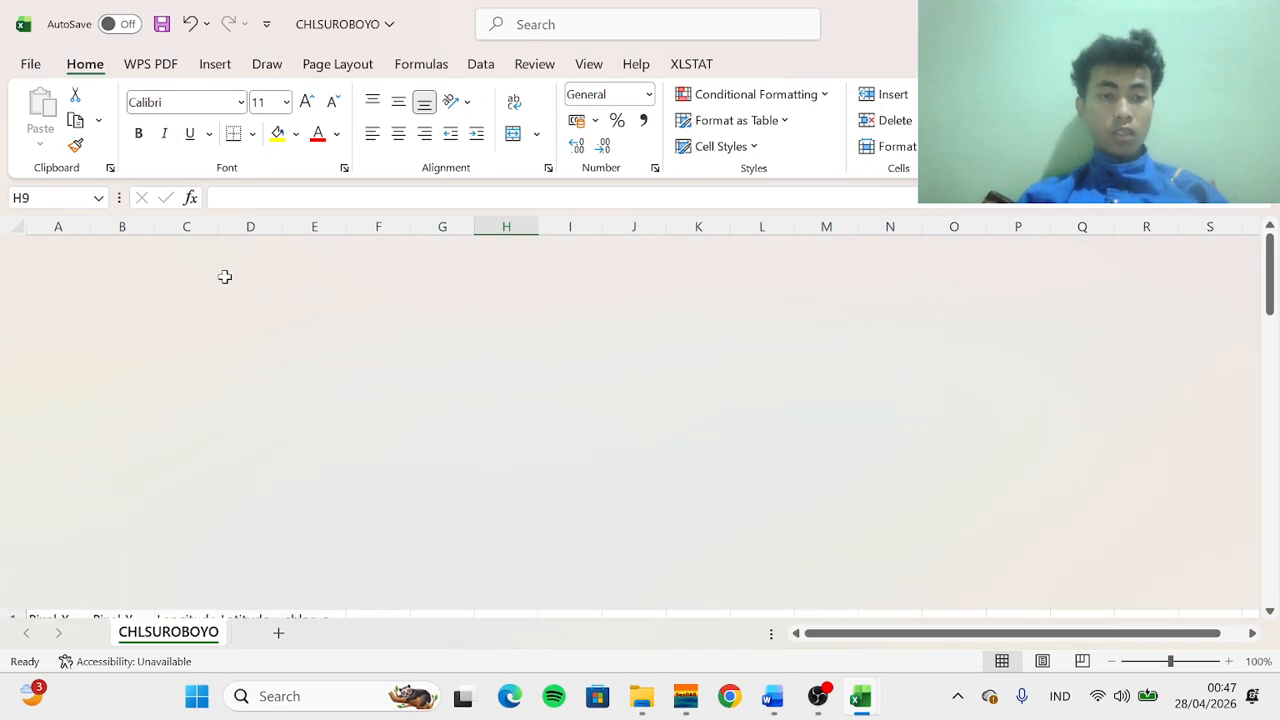
scroll(260, 350, down, 3)
scroll(260, 350, up, 3)
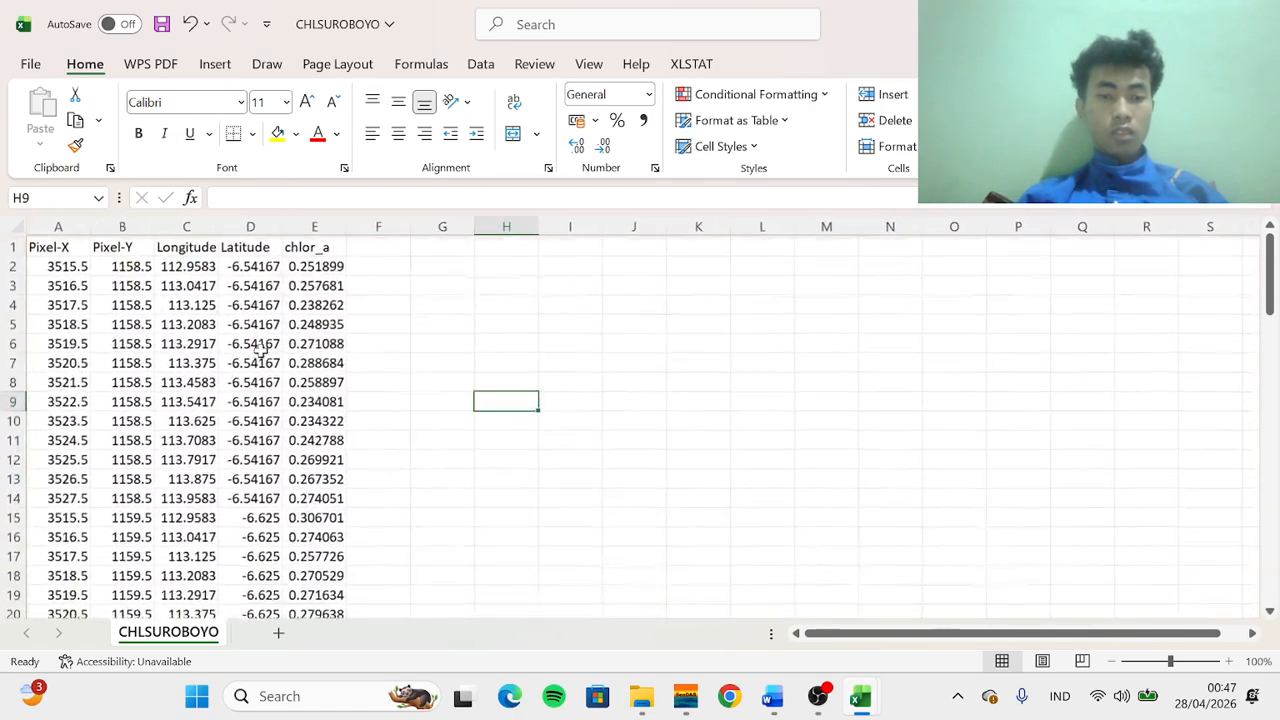
drag(55, 226, 122, 225)
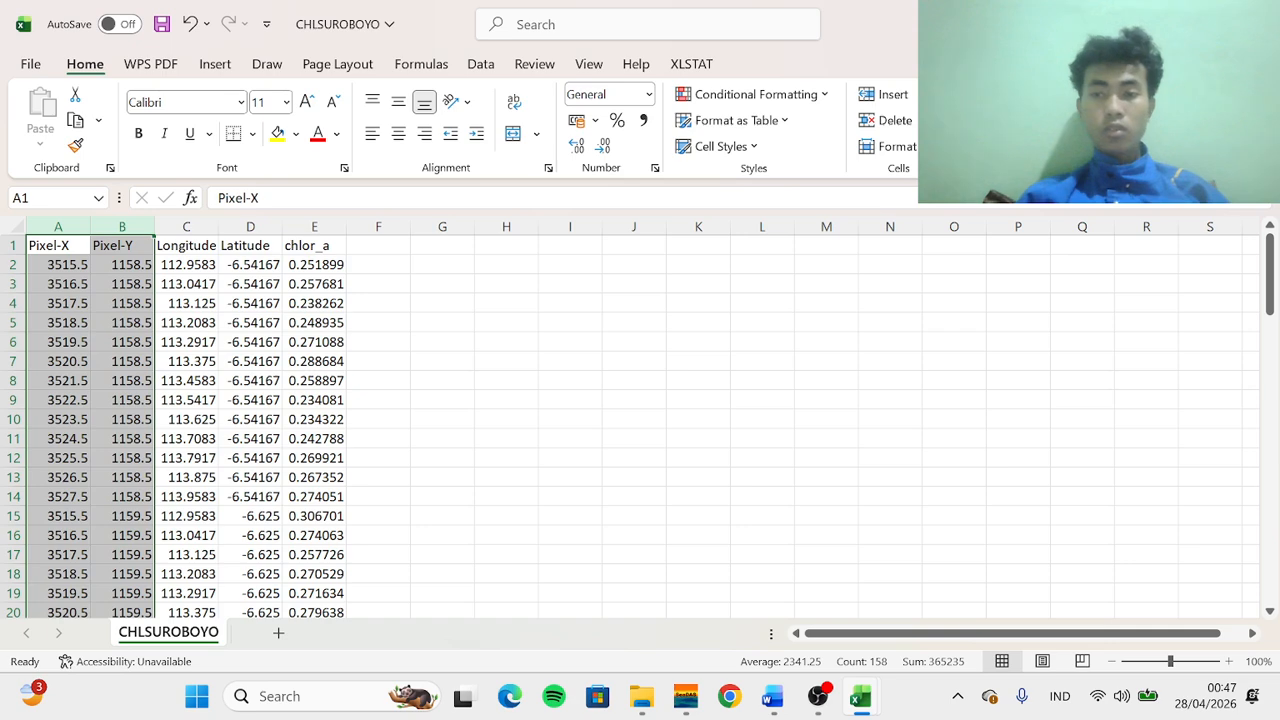
click(890, 120)
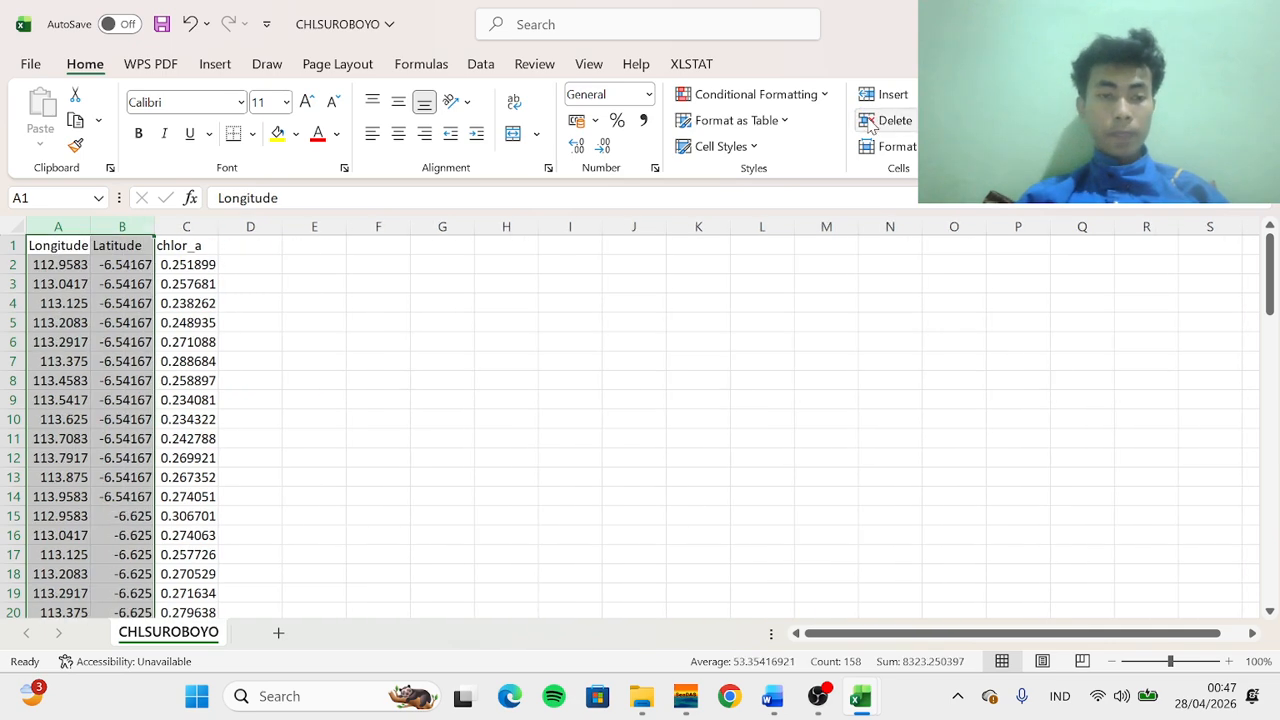
click(315, 282)
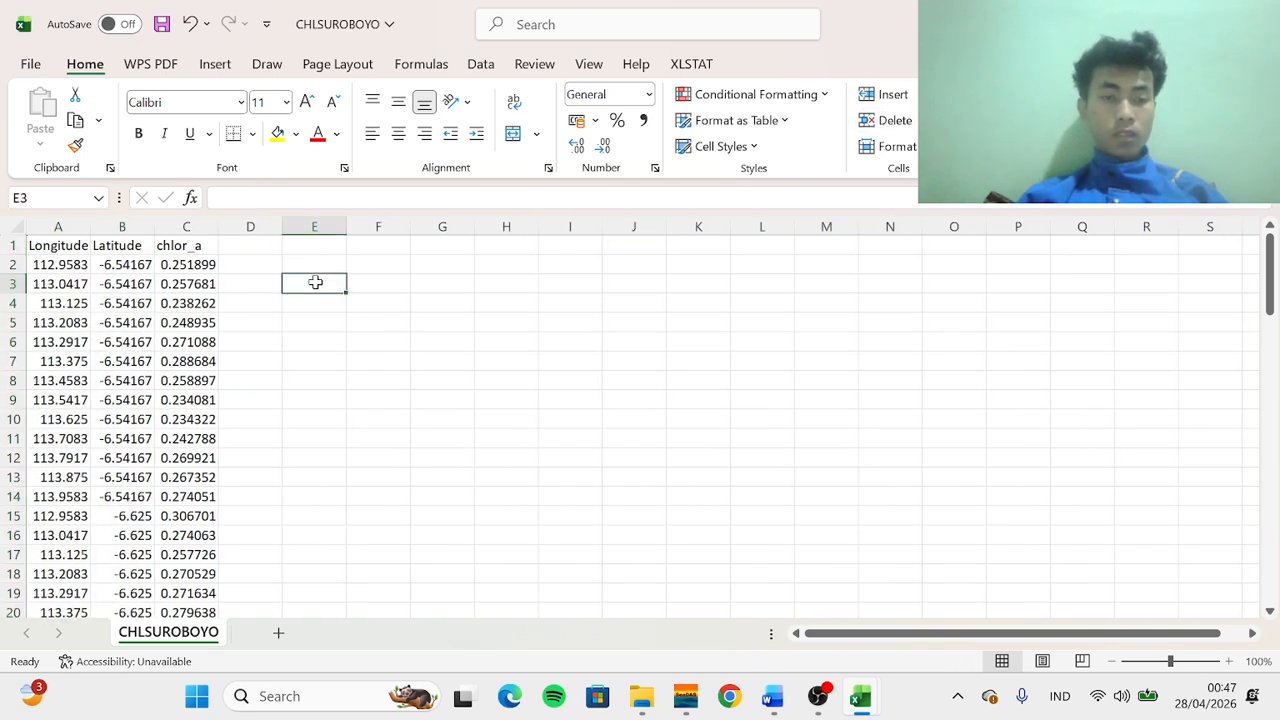
Add a filter to the chlor_a column and filter it to show only NaN values
click(203, 246)
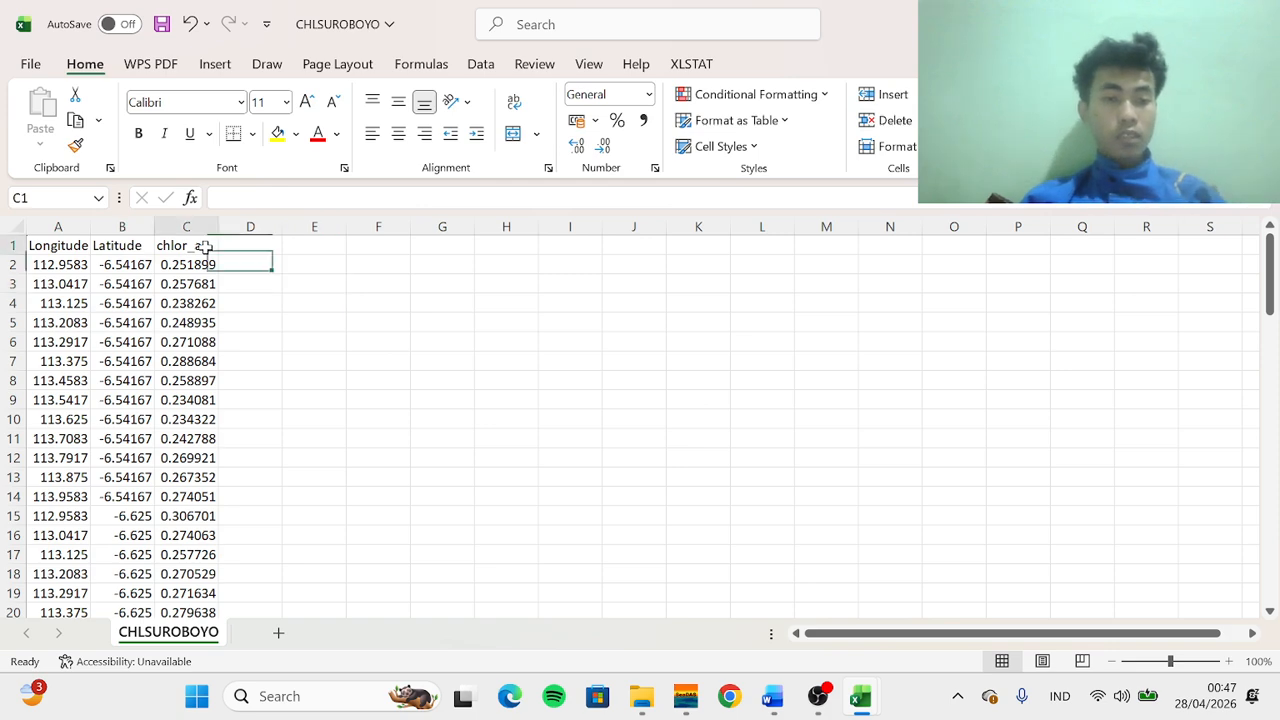
click(198, 229)
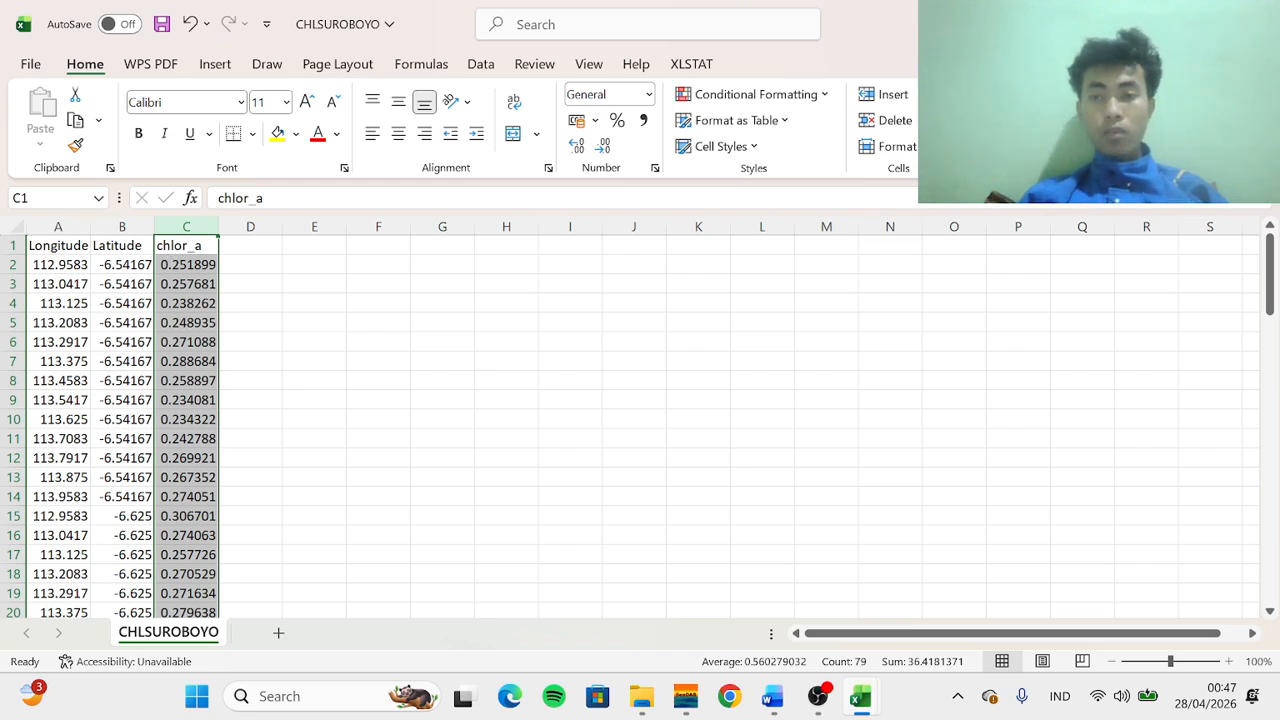
click(1040, 121)
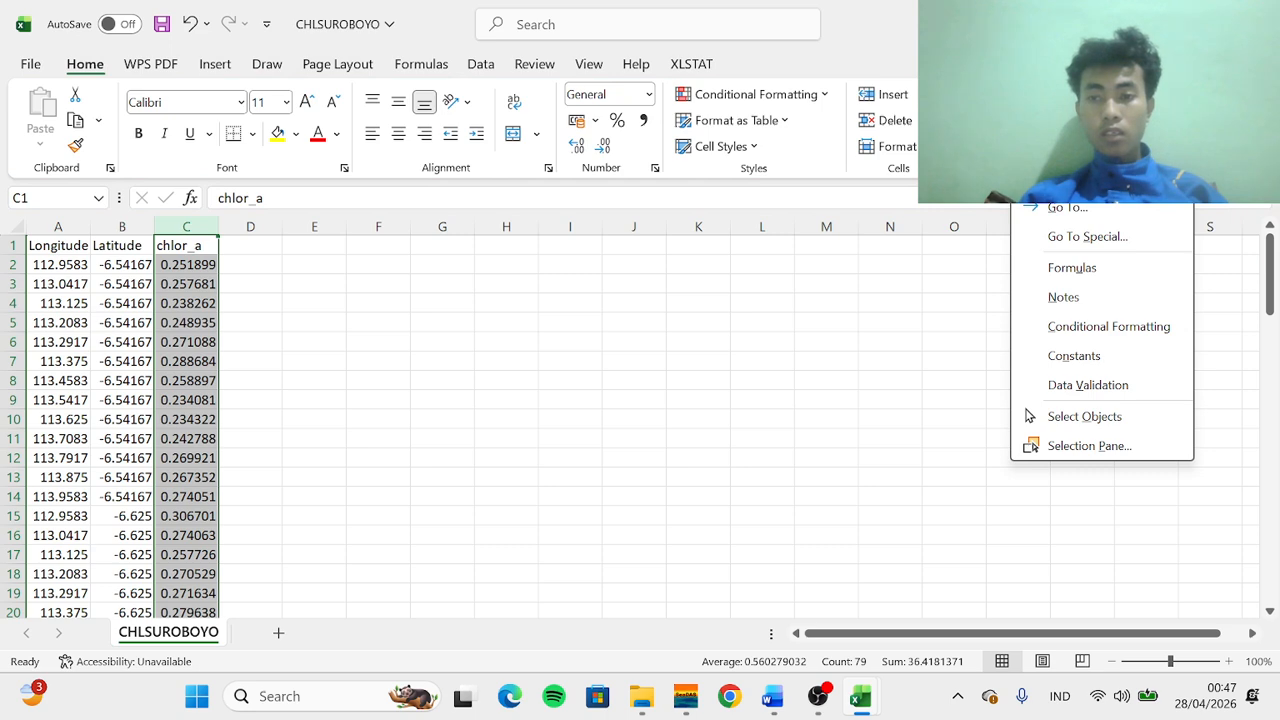
click(1048, 95)
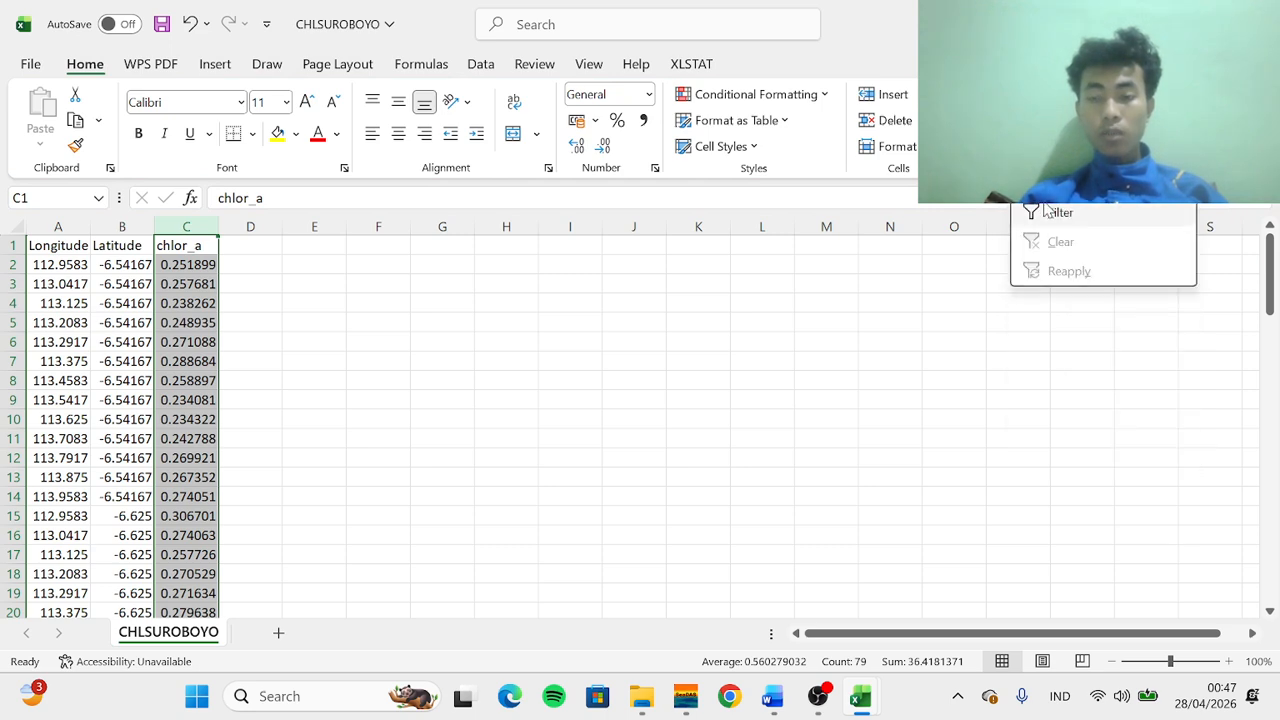
click(1047, 212)
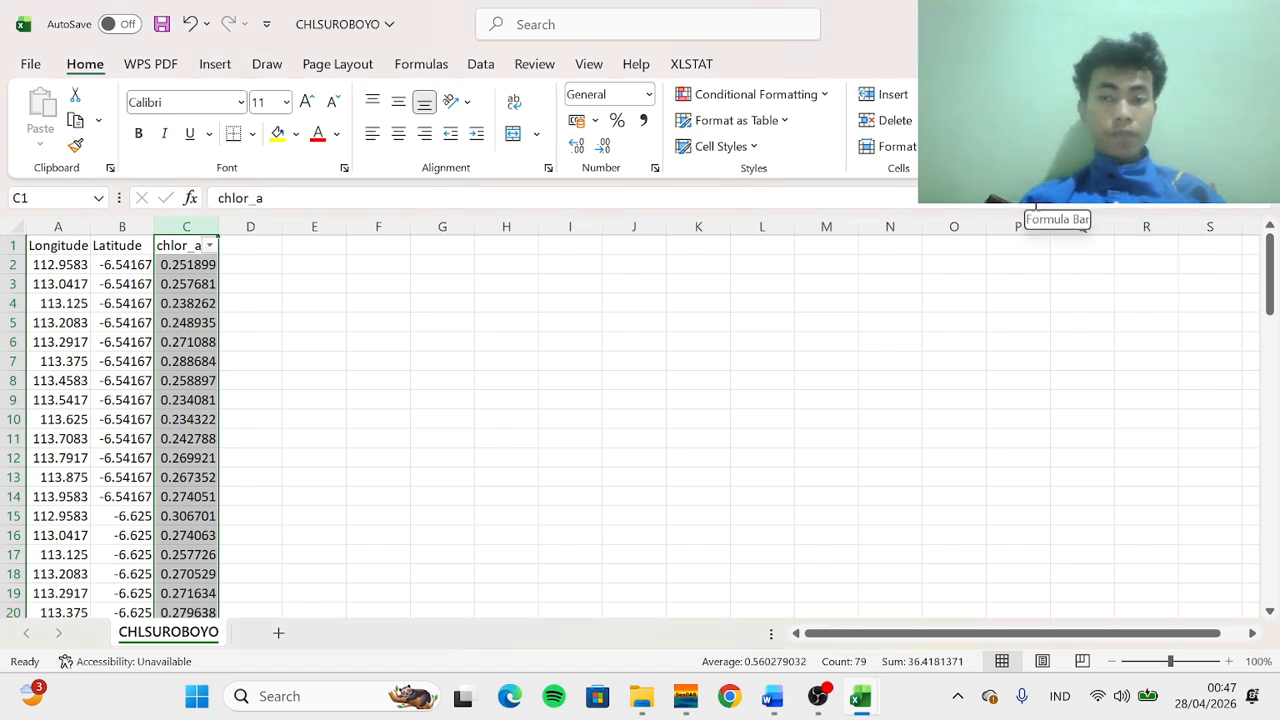
click(1046, 95)
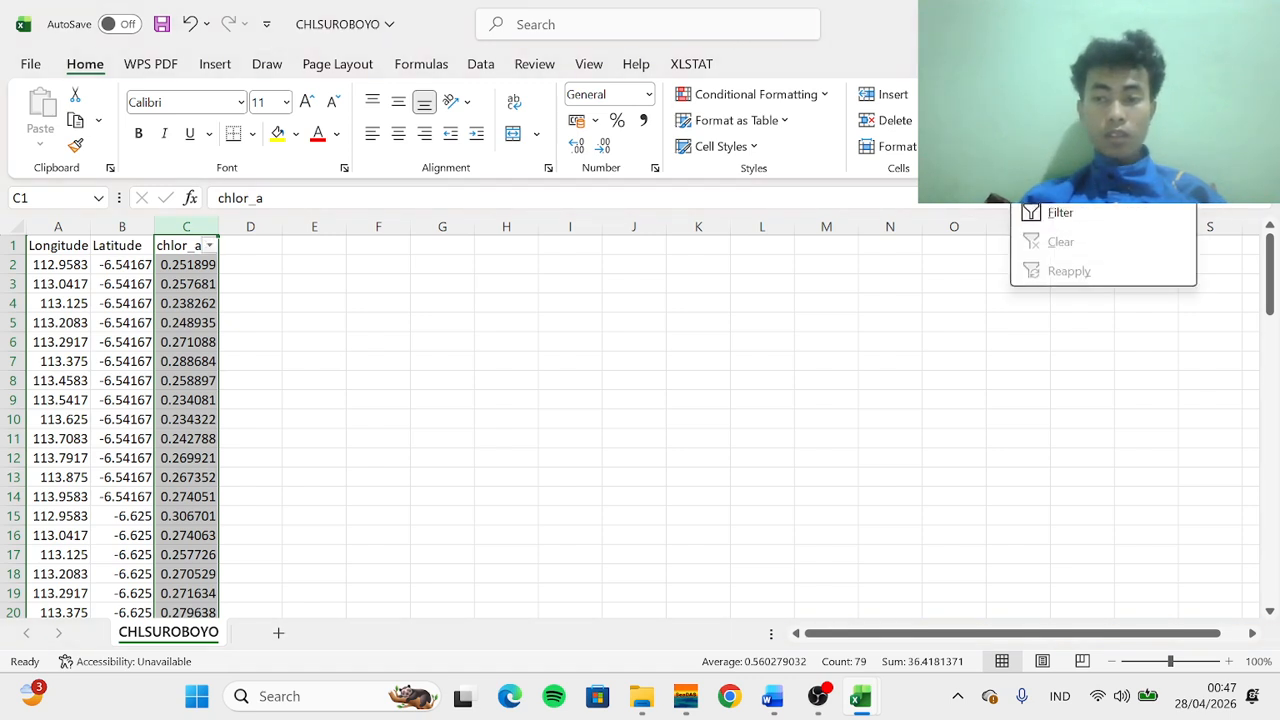
click(208, 248)
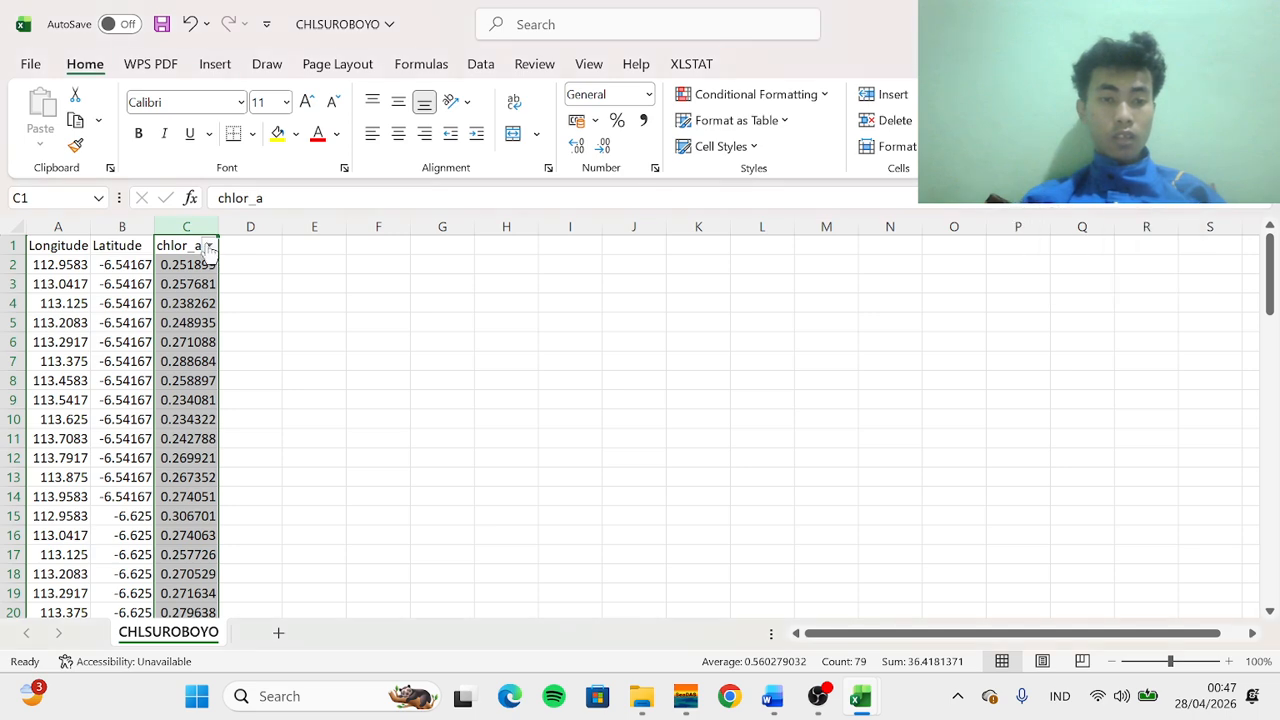
click(209, 247)
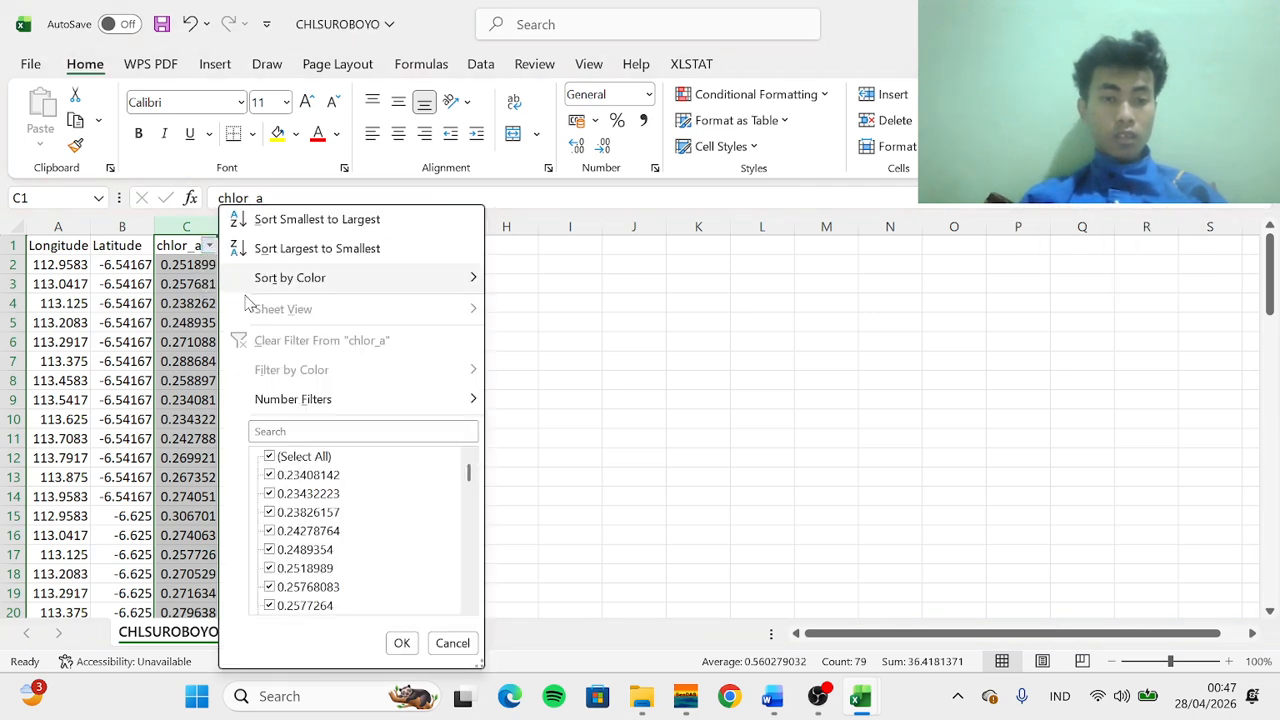
click(293, 429)
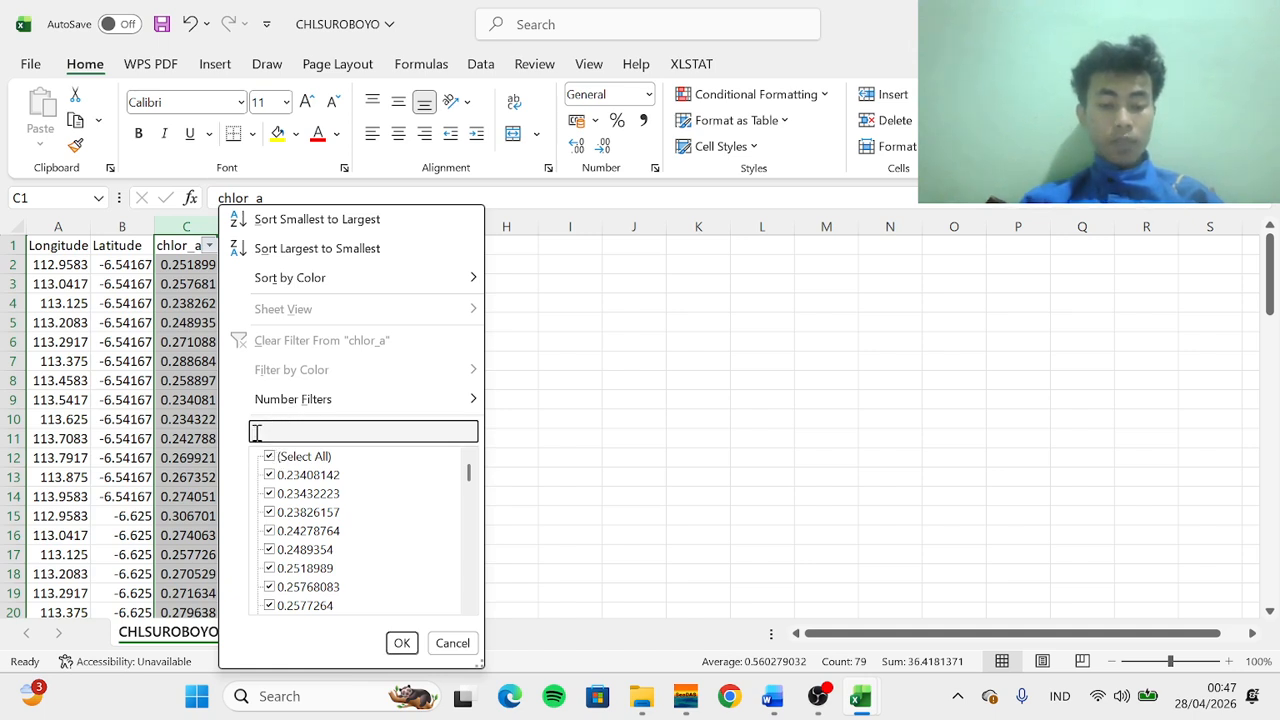
text(NAN)
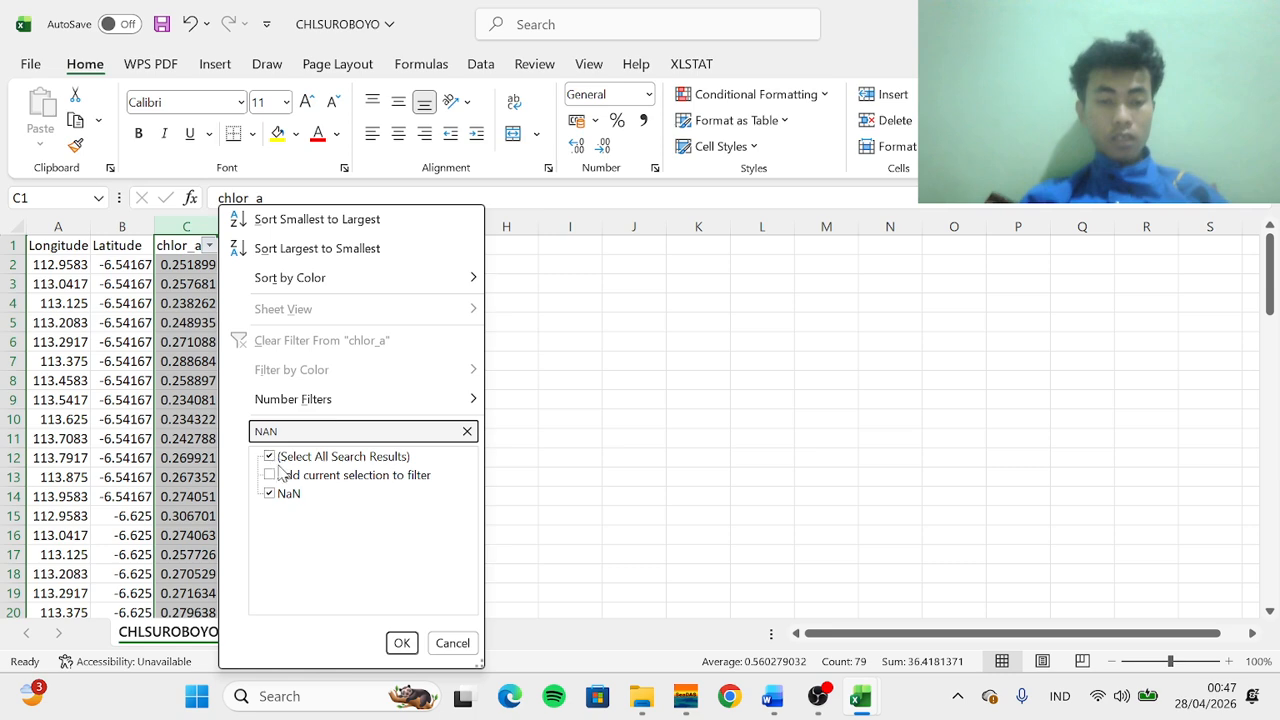
click(402, 644)
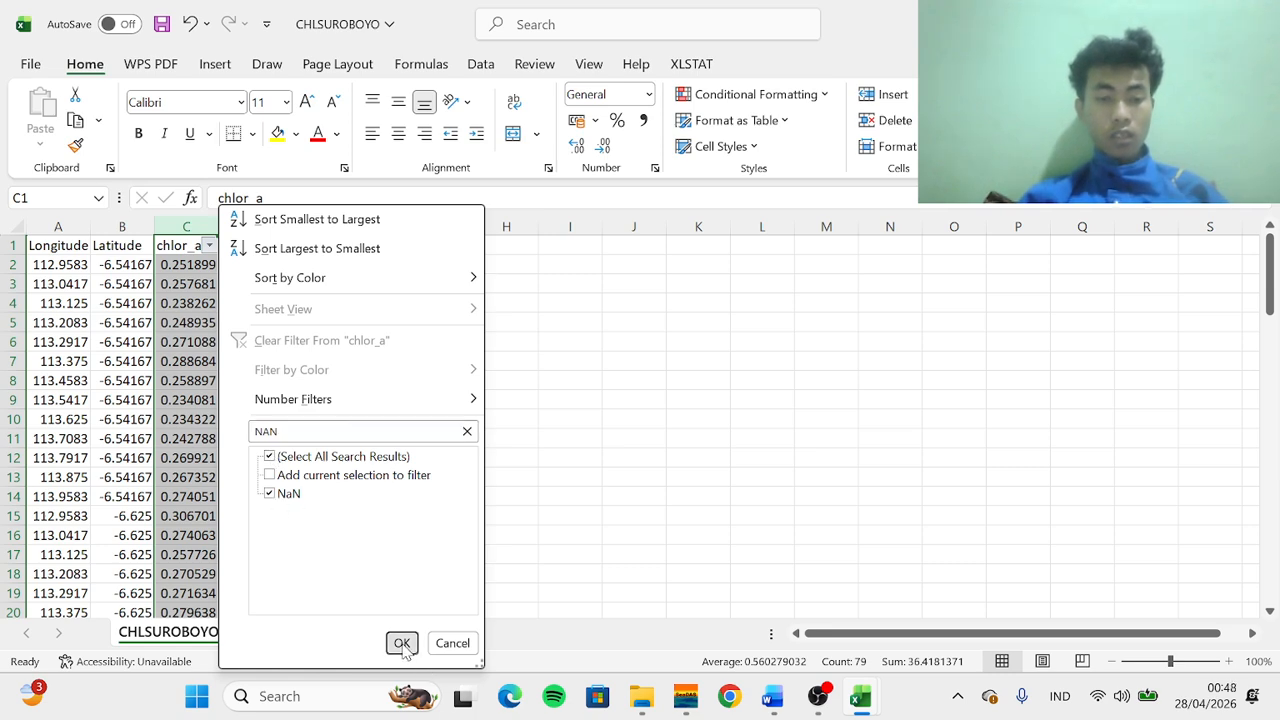
Delete the entire sheet rows of the filtered NaN chlor_a records
click(386, 523)
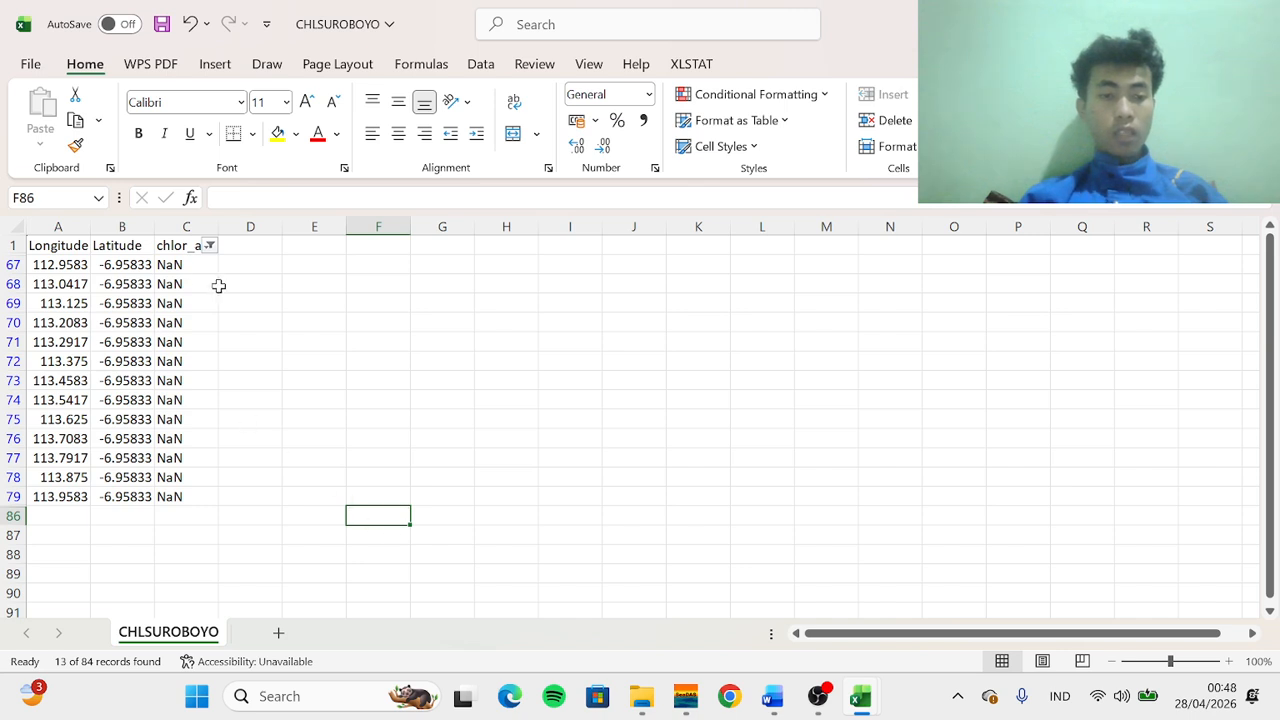
drag(251, 496, 17, 246)
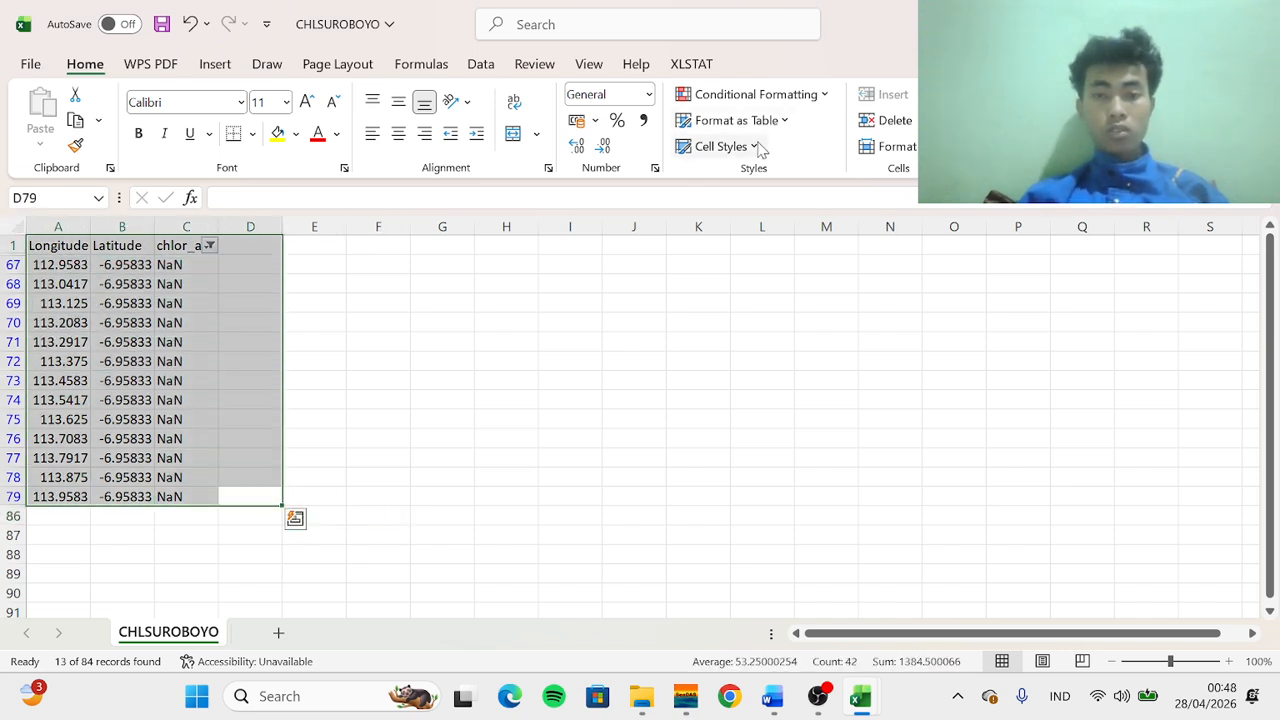
click(290, 396)
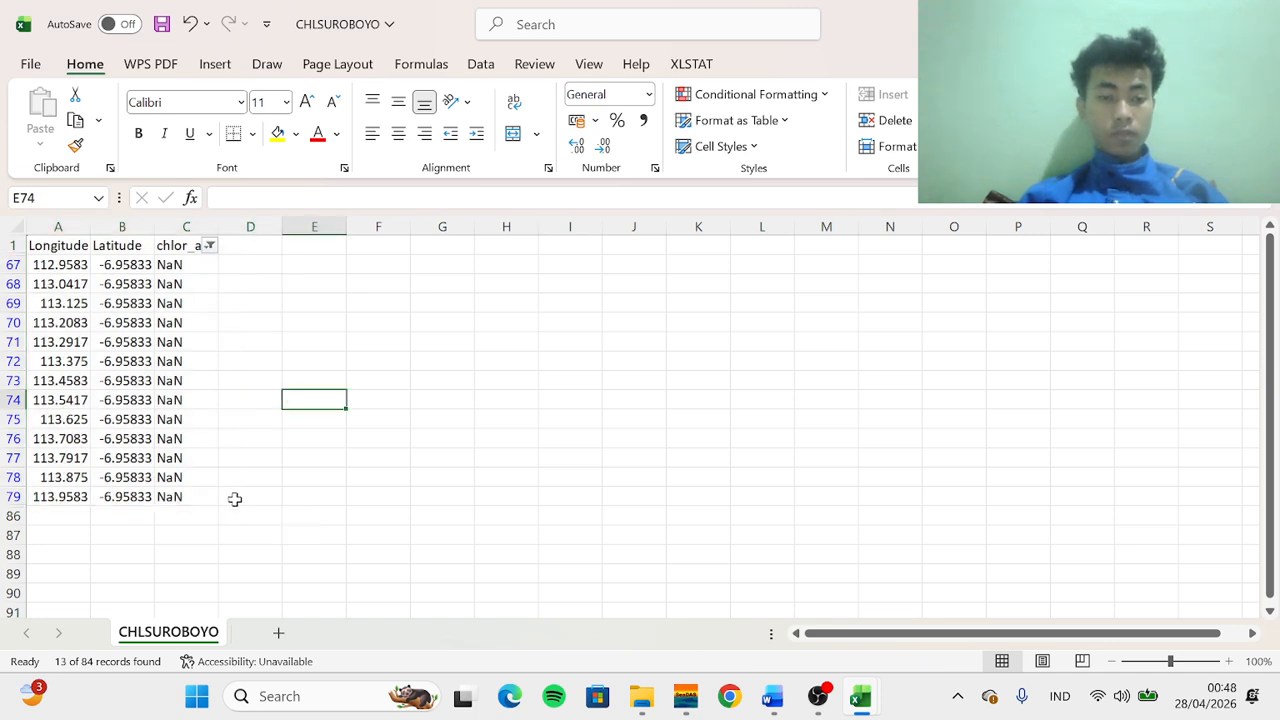
drag(234, 498, 36, 264)
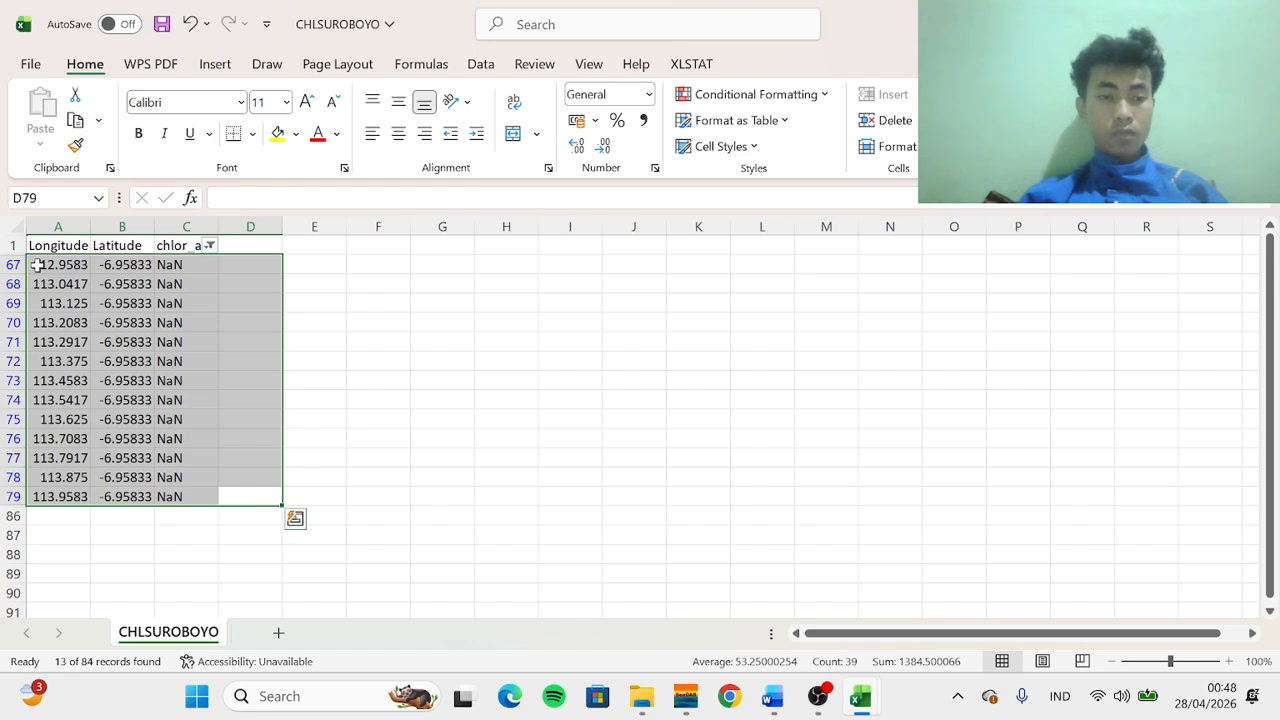
click(887, 124)
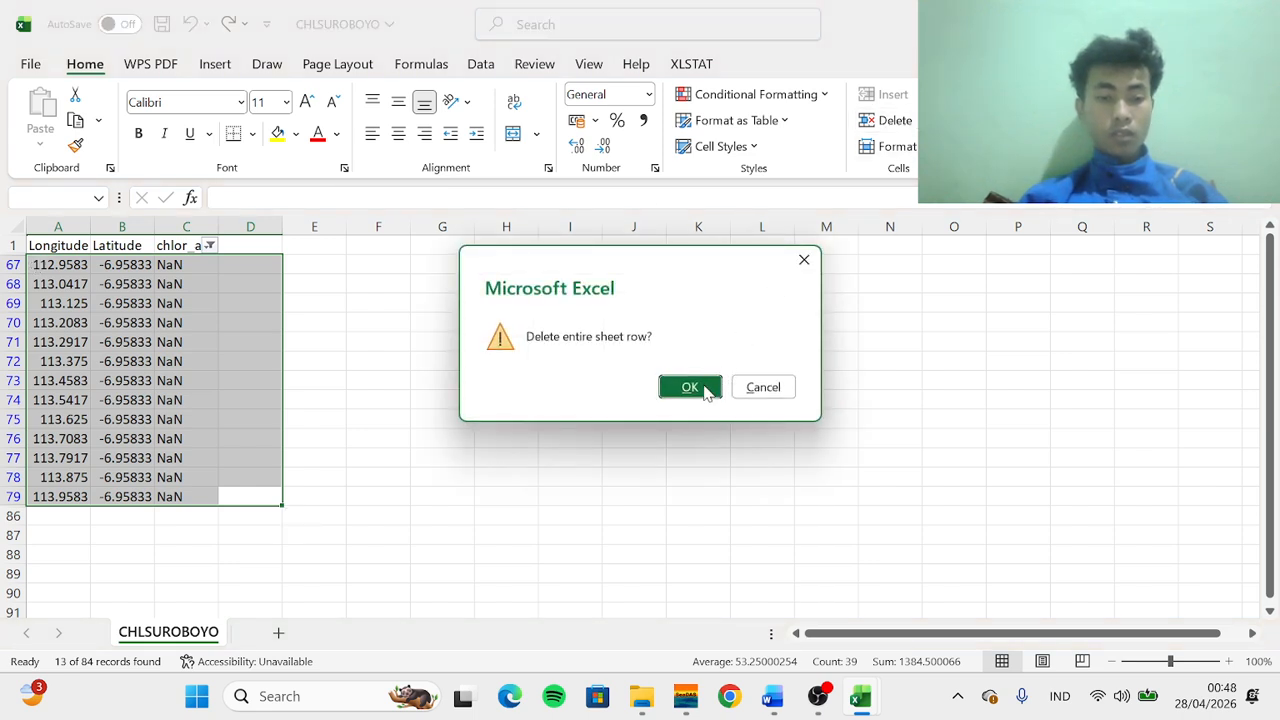
click(703, 391)
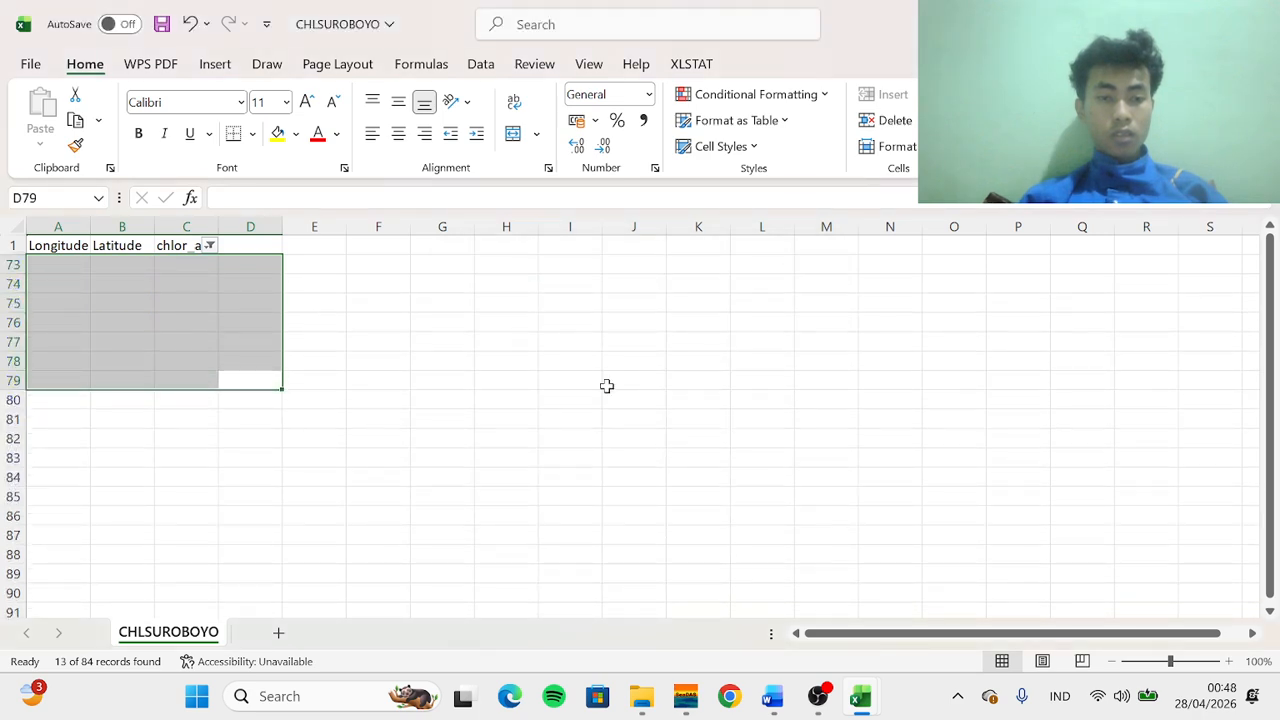
click(506, 386)
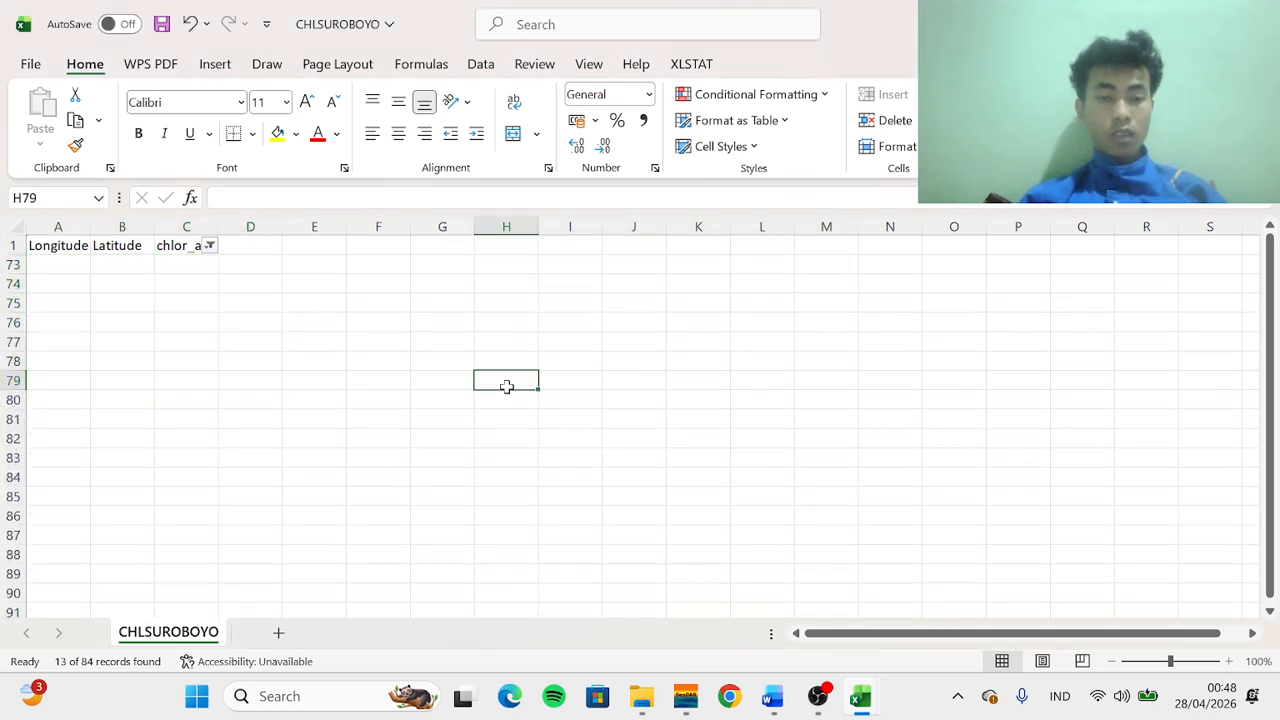
Reselect all values in the chlor_a filter so every remaining record shows again
click(210, 246)
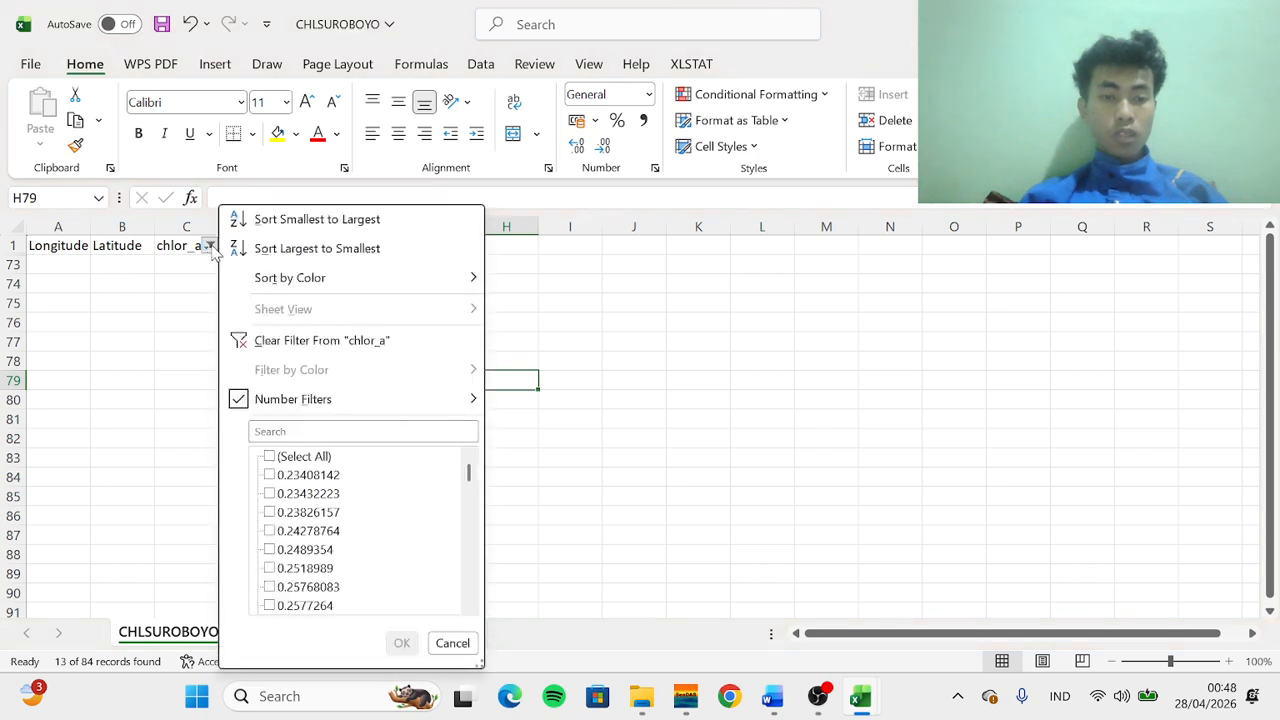
click(270, 457)
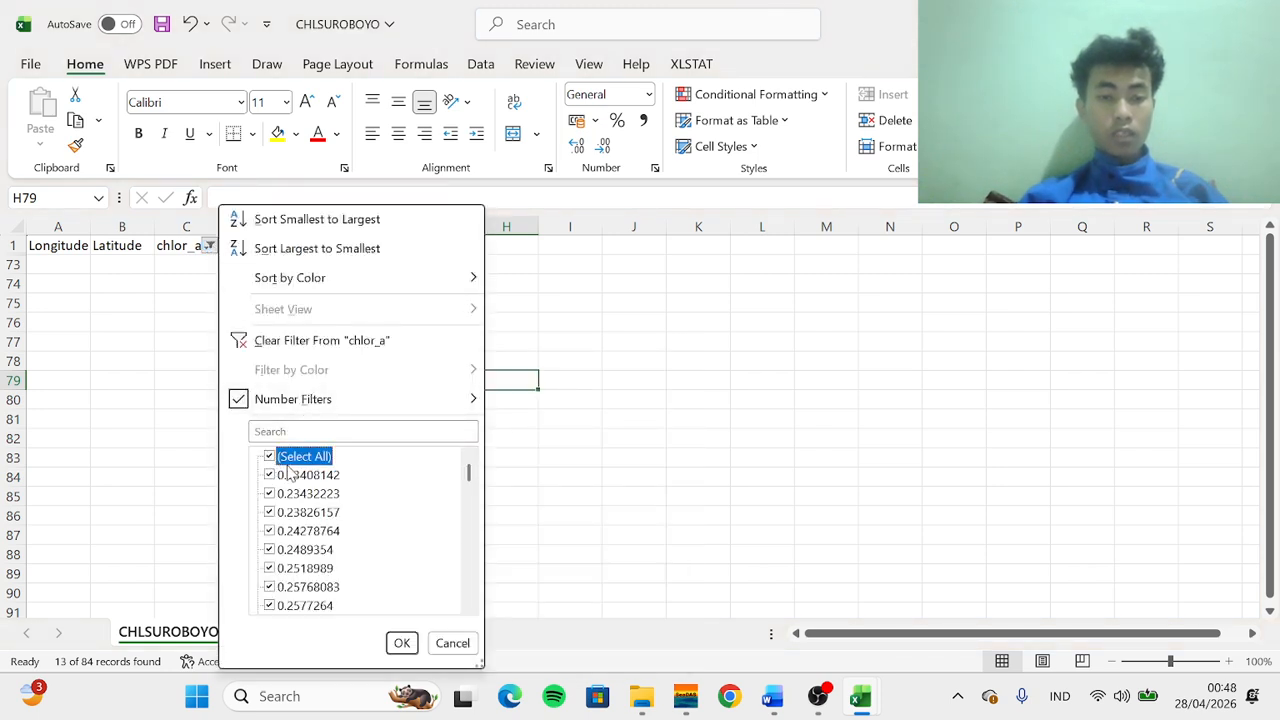
click(401, 644)
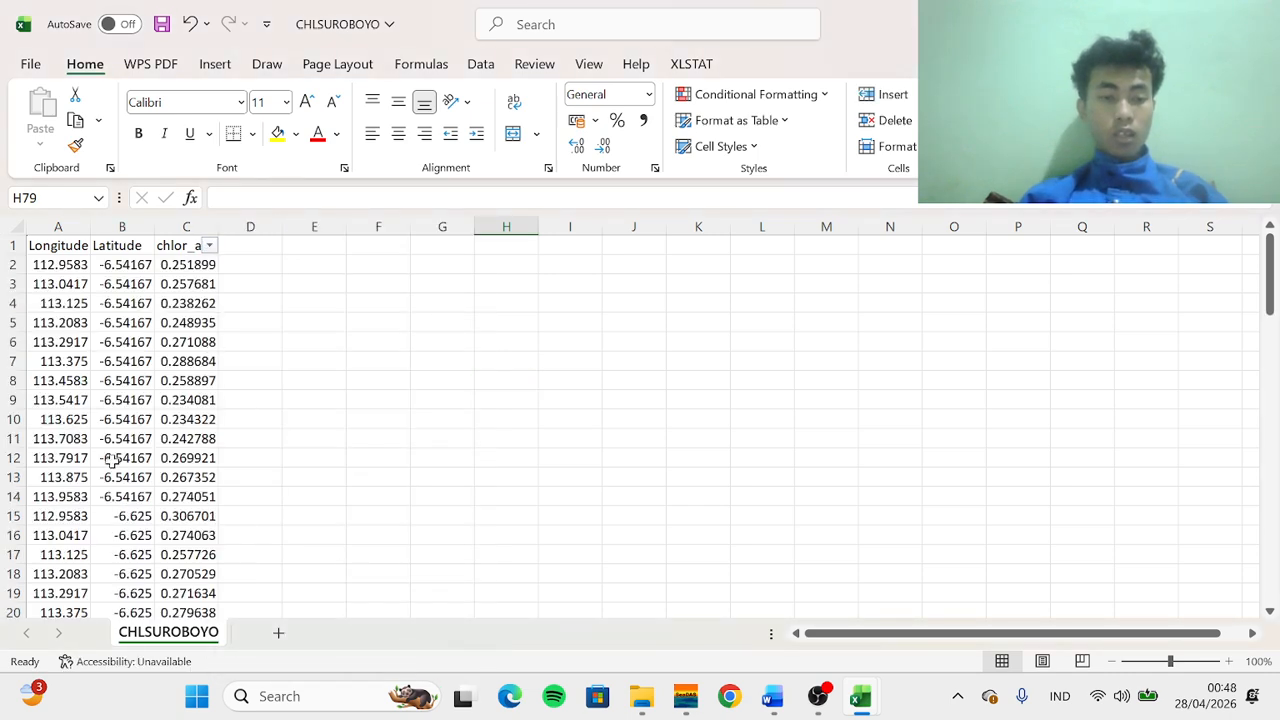
Turn off the filter on the chlor_a column
scroll(112, 461, up, 3)
scroll(112, 461, down, 20)
scroll(112, 462, up, 20)
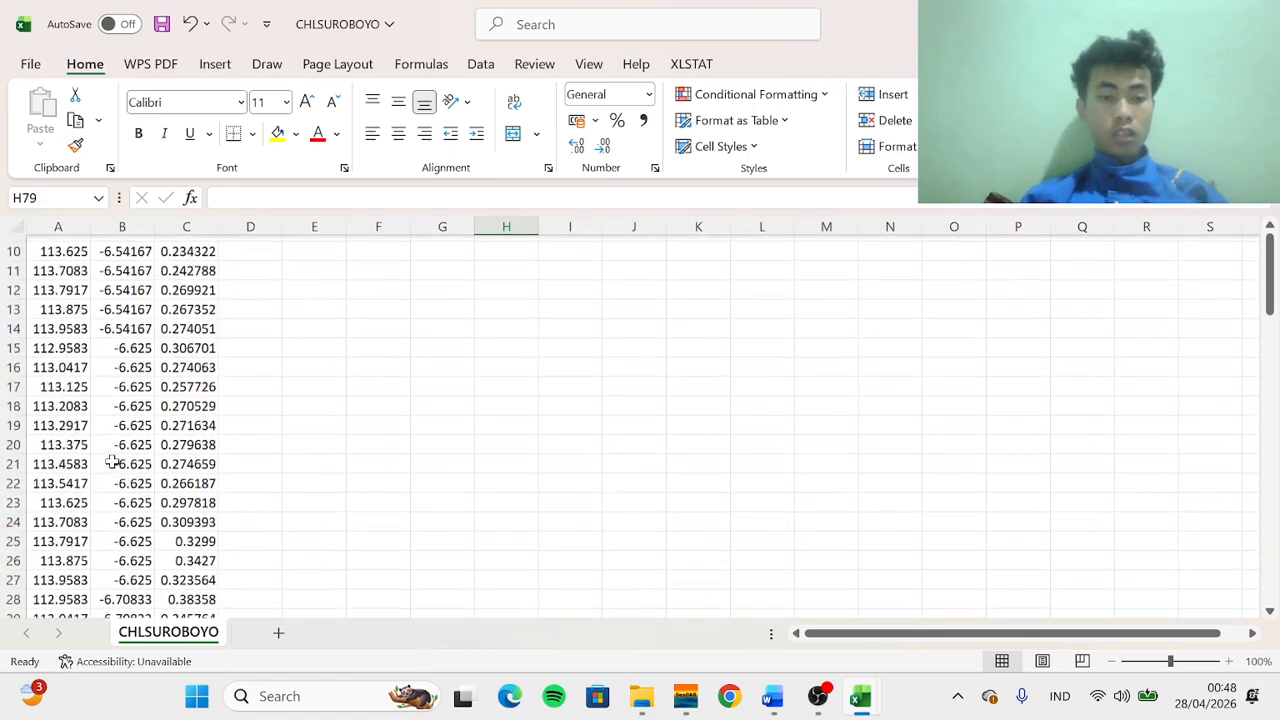
scroll(112, 461, up, 3)
scroll(149, 366, down, 19)
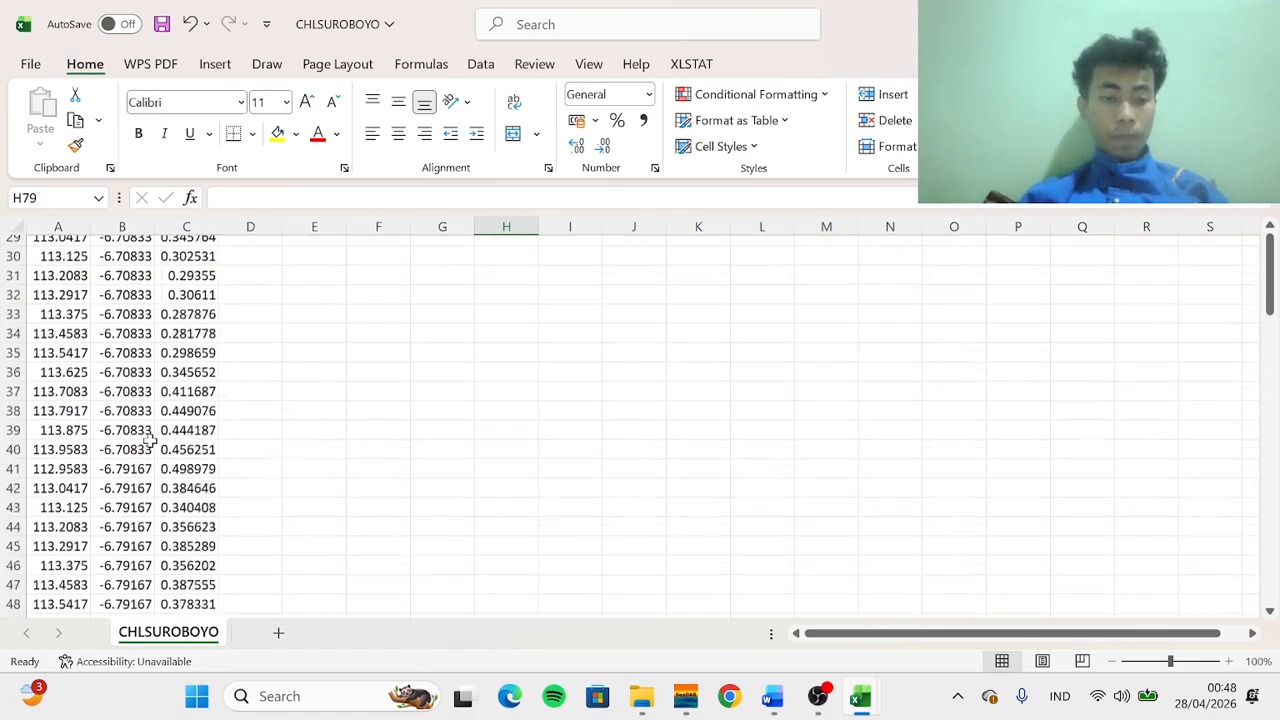
scroll(150, 440, up, 20)
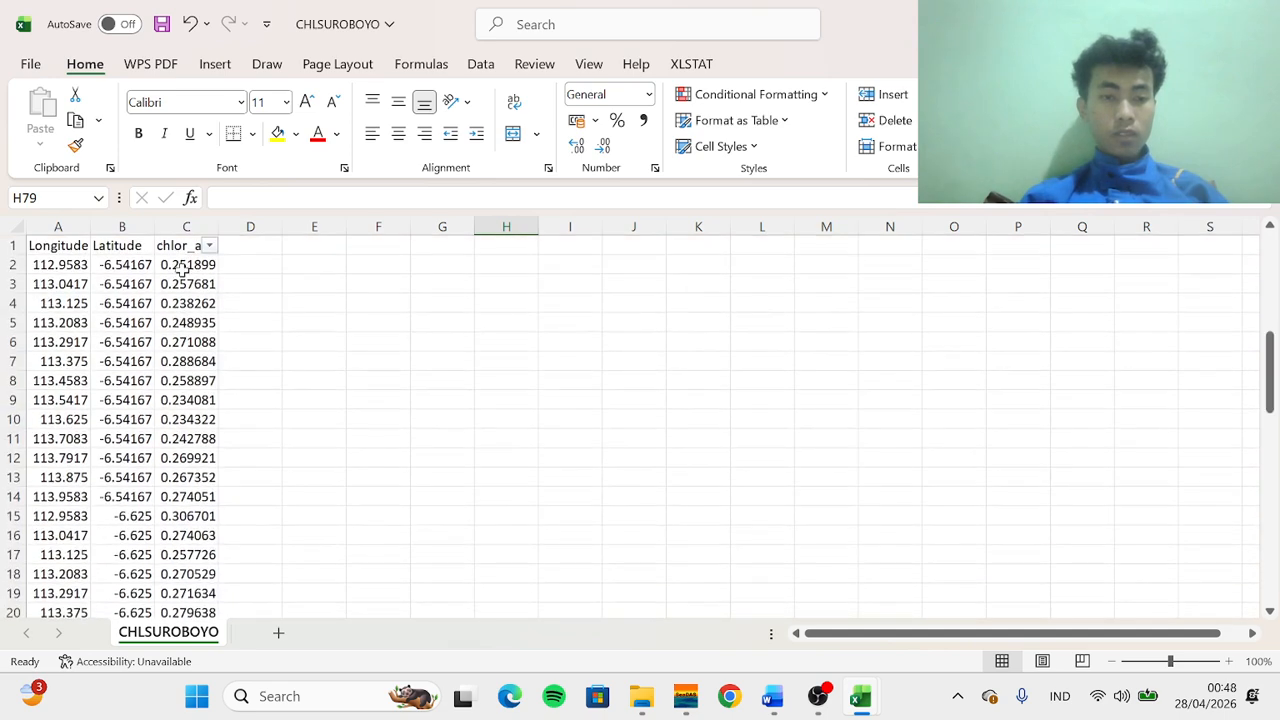
click(186, 226)
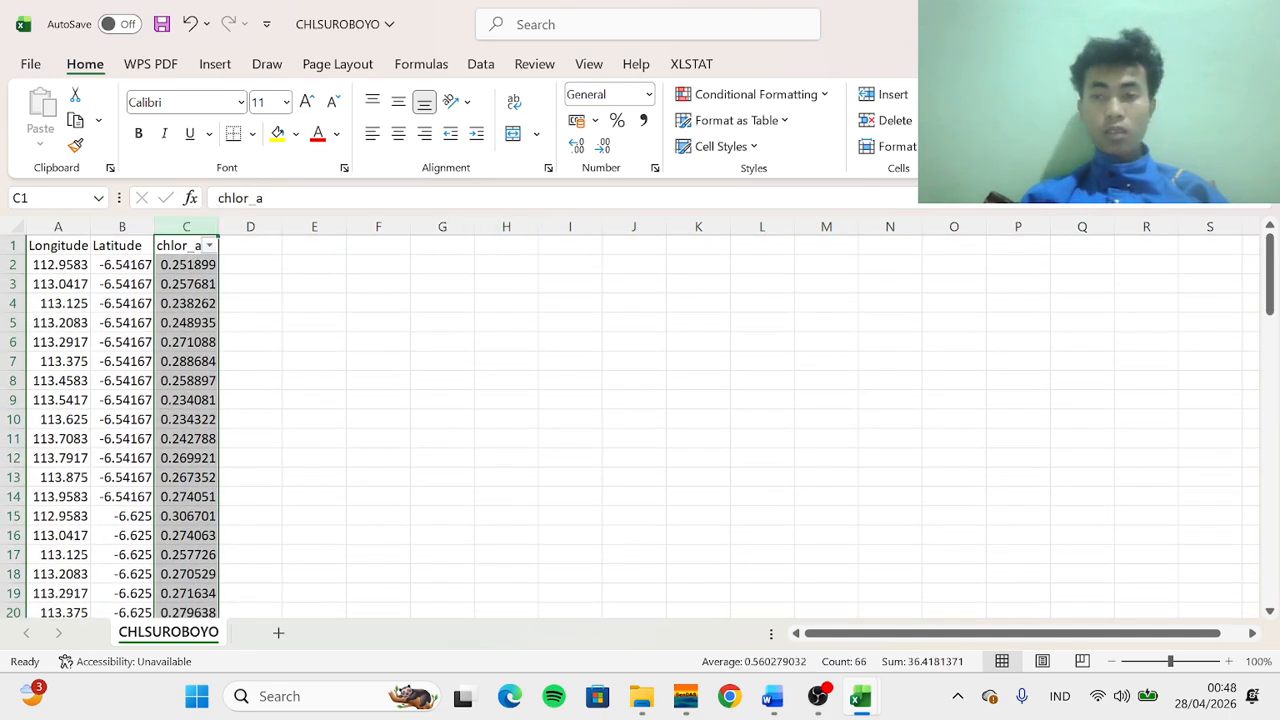
click(1037, 122)
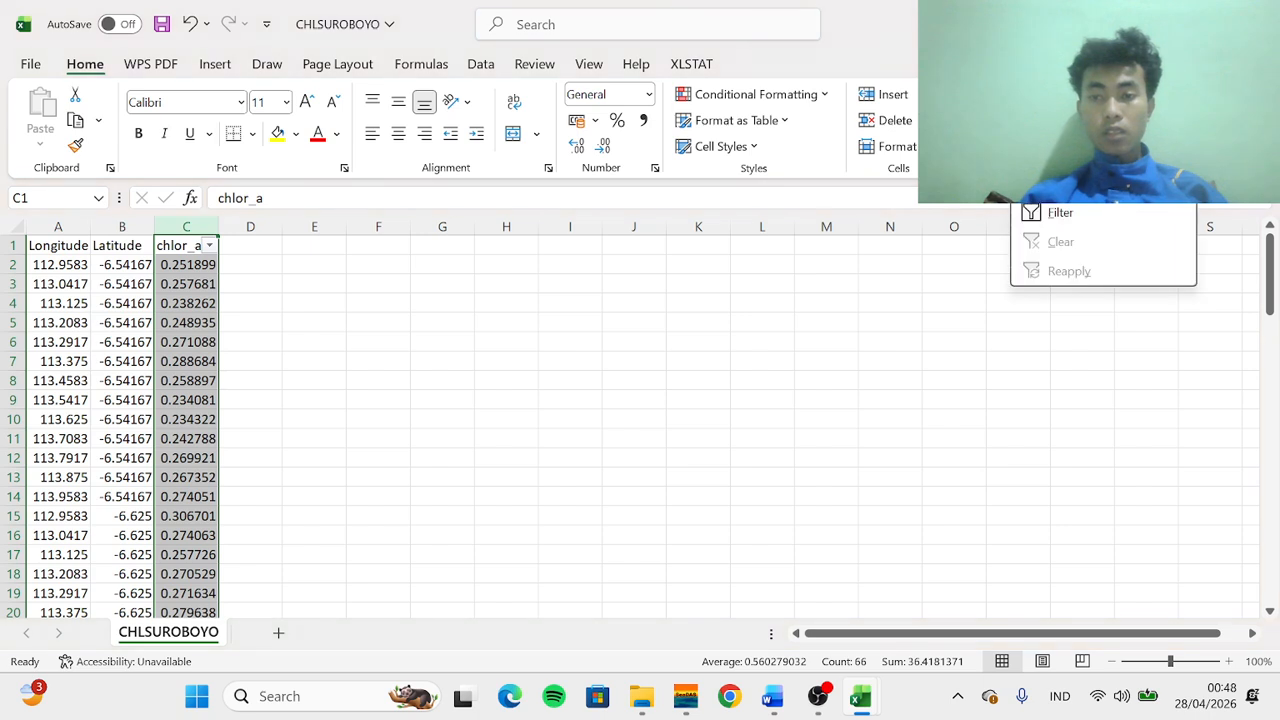
click(1045, 215)
click(364, 402)
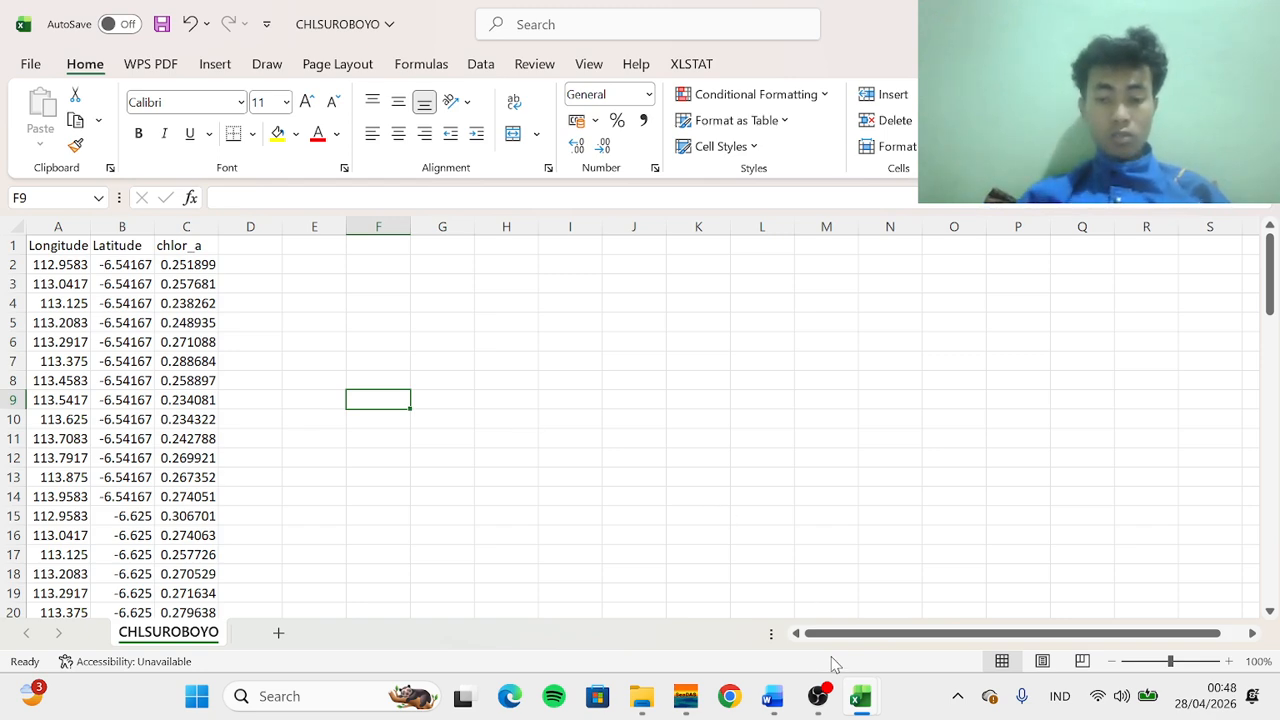
mouse_move(855, 705)
click(912, 620)
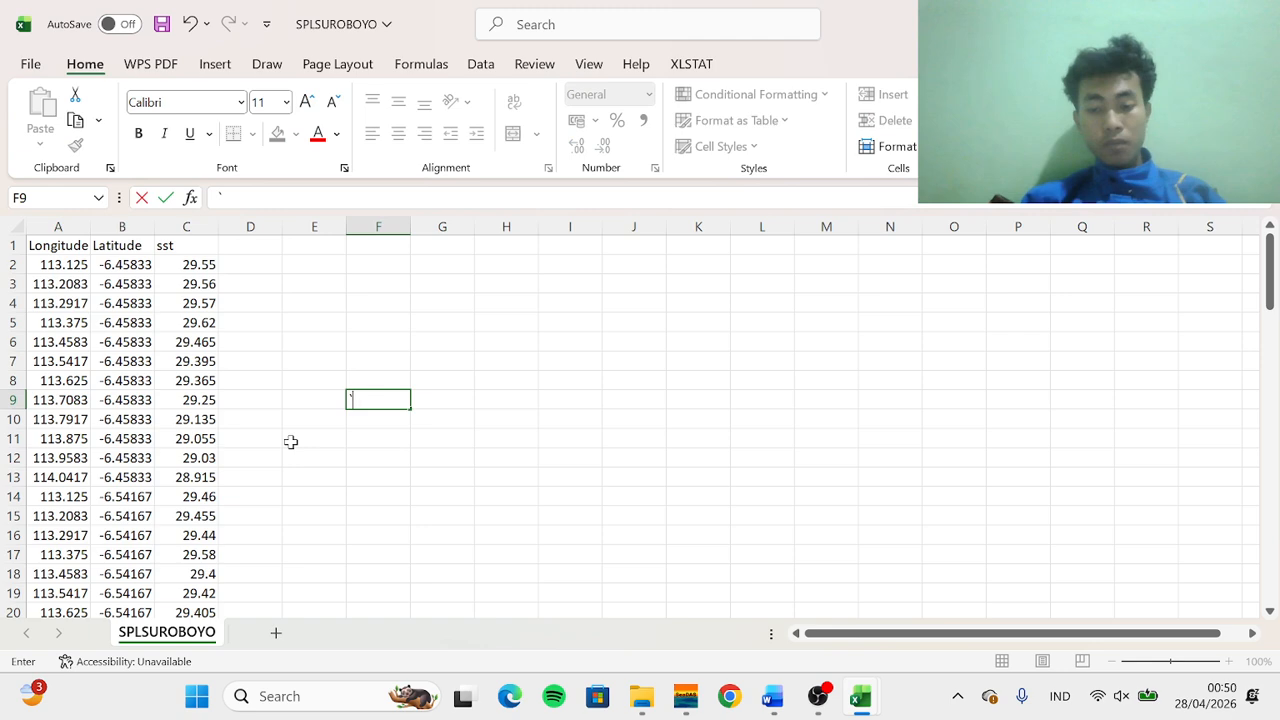
text(`)
scroll(288, 413, down, 2)
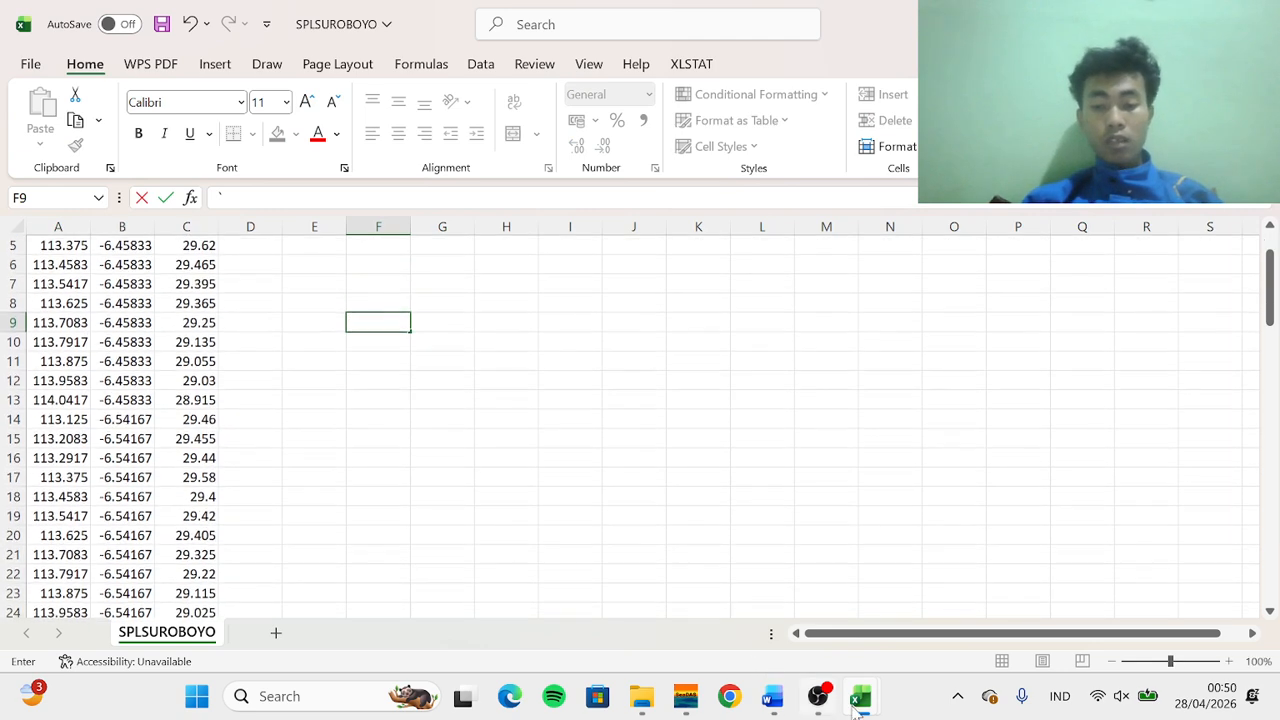
mouse_move(858, 696)
click(779, 636)
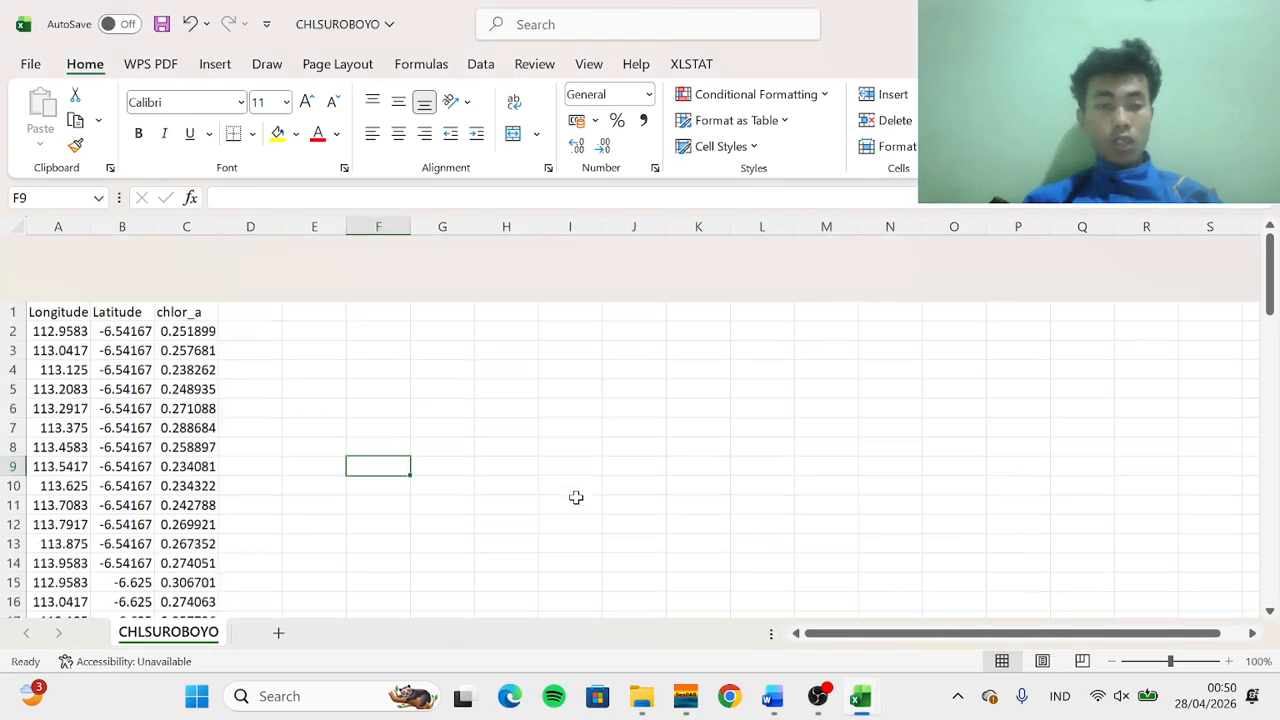
Save the chlorophyll workbook as a tab-delimited text file named CHLSUROBOYOEexc in the SPL N CHL folder
click(36, 67)
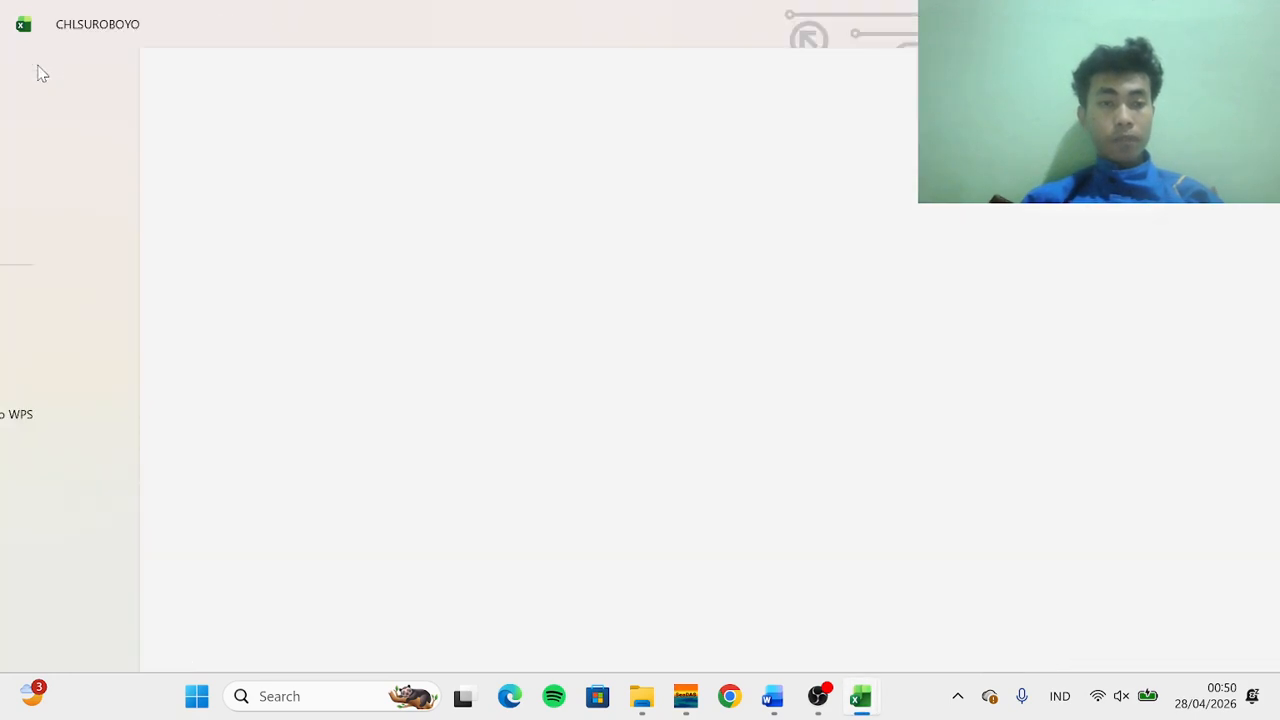
click(72, 384)
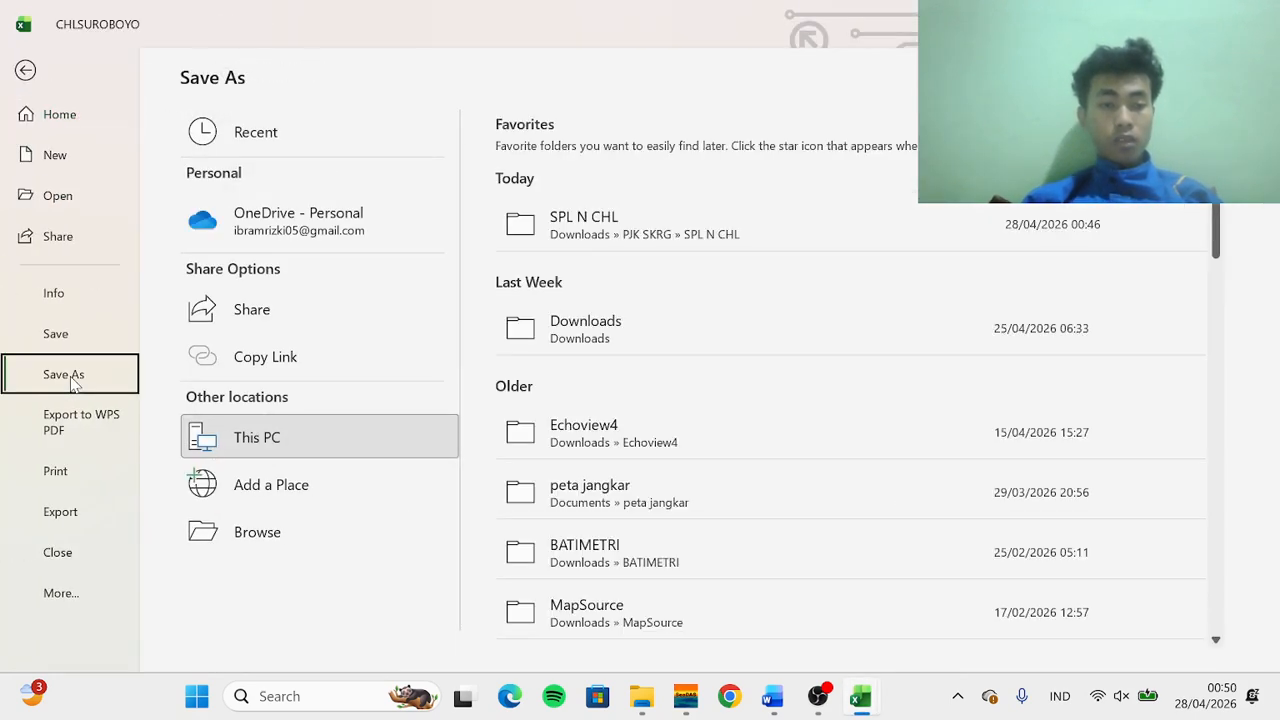
click(580, 228)
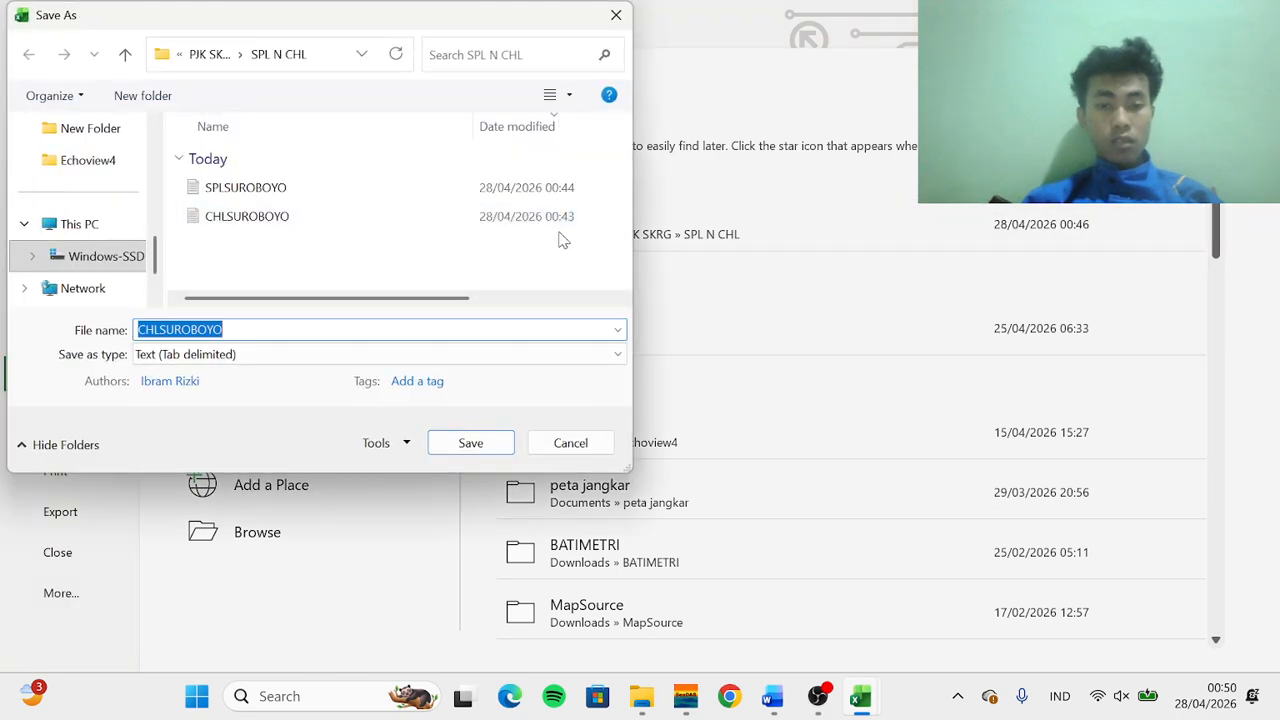
click(253, 330)
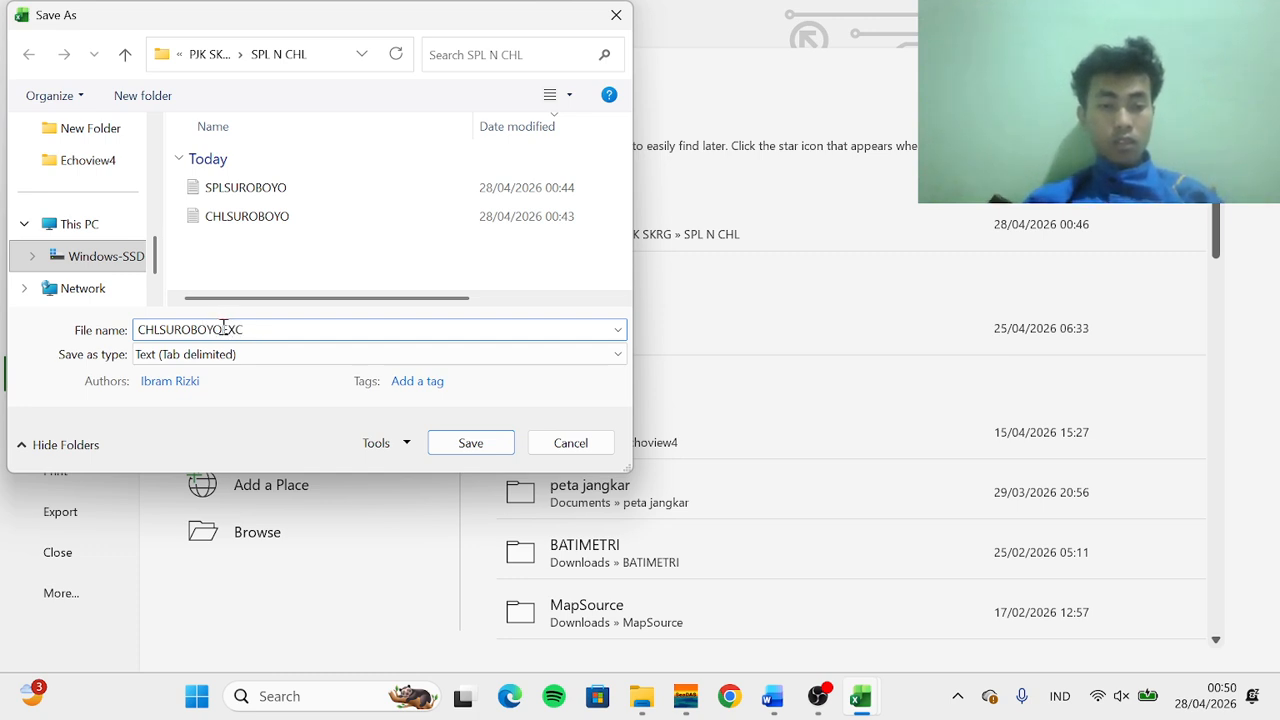
key(Caps_Lock)
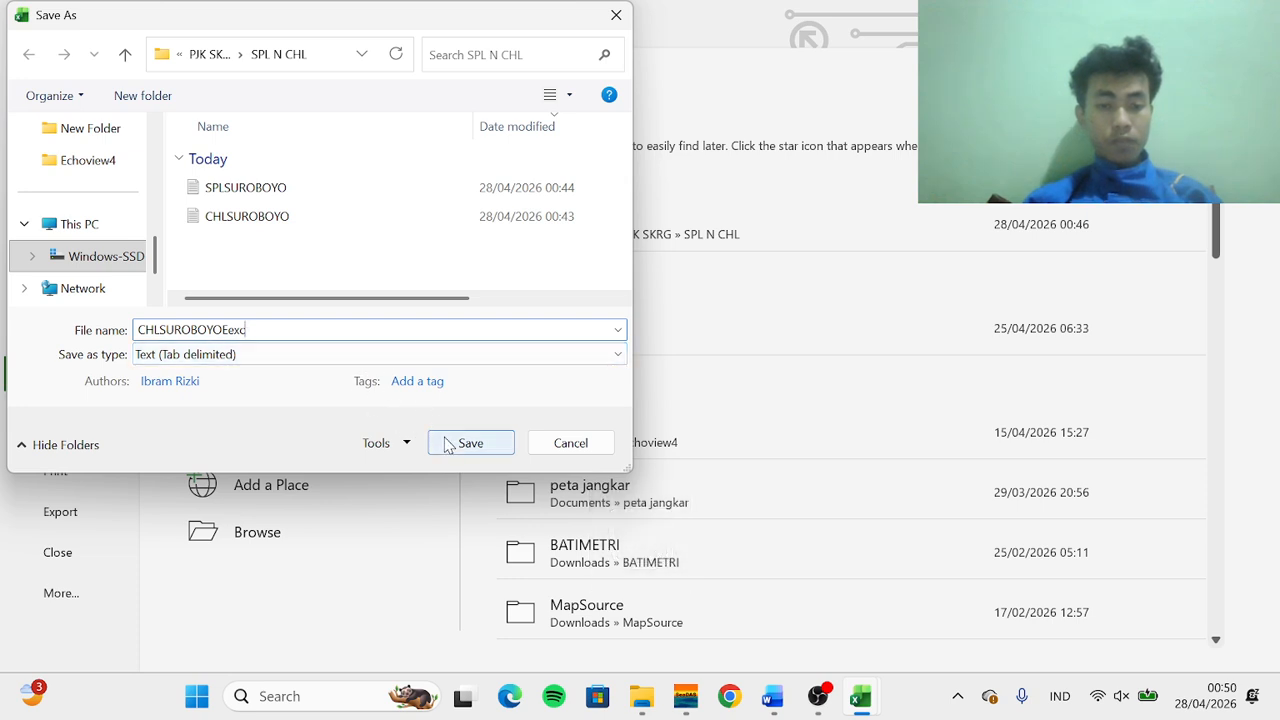
click(332, 356)
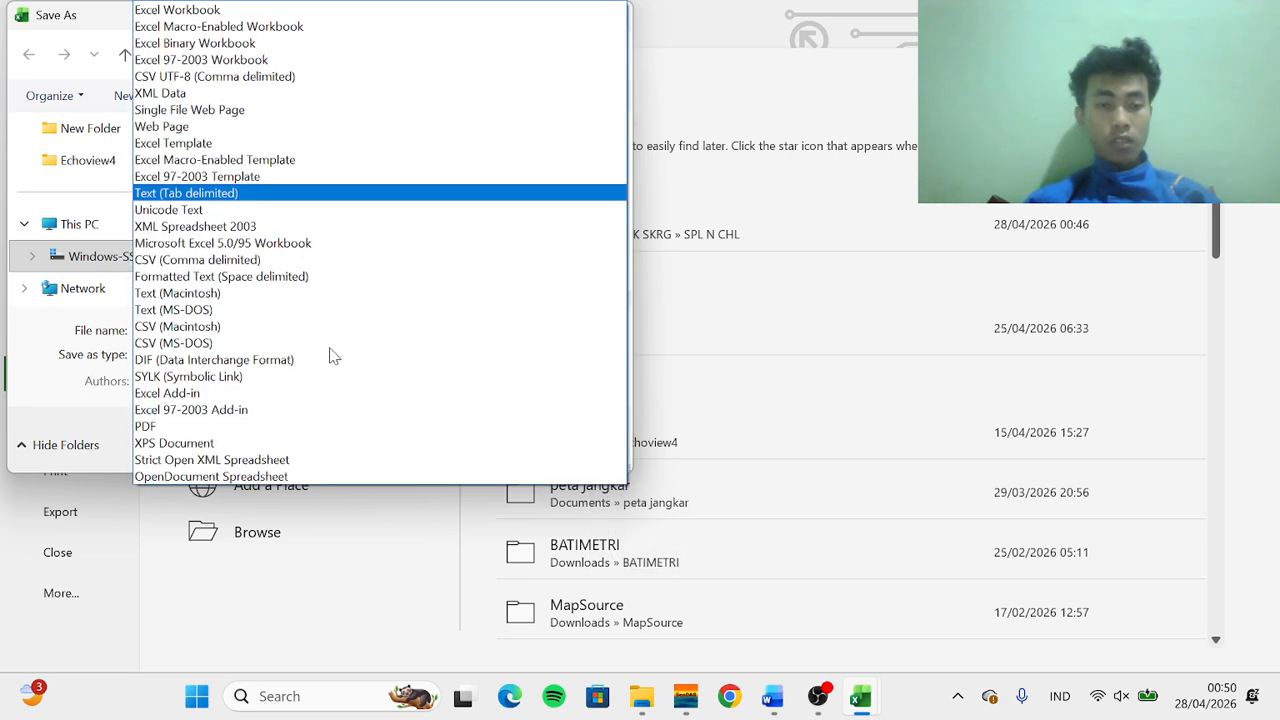
click(296, 195)
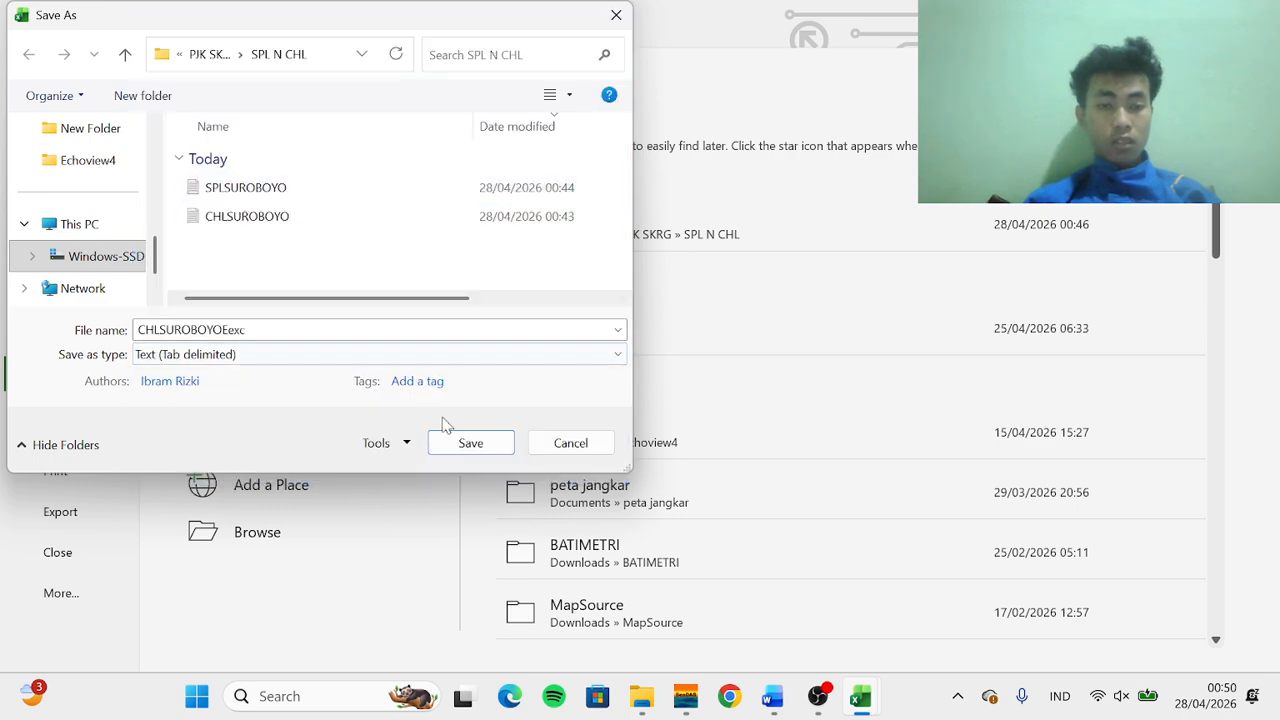
click(468, 443)
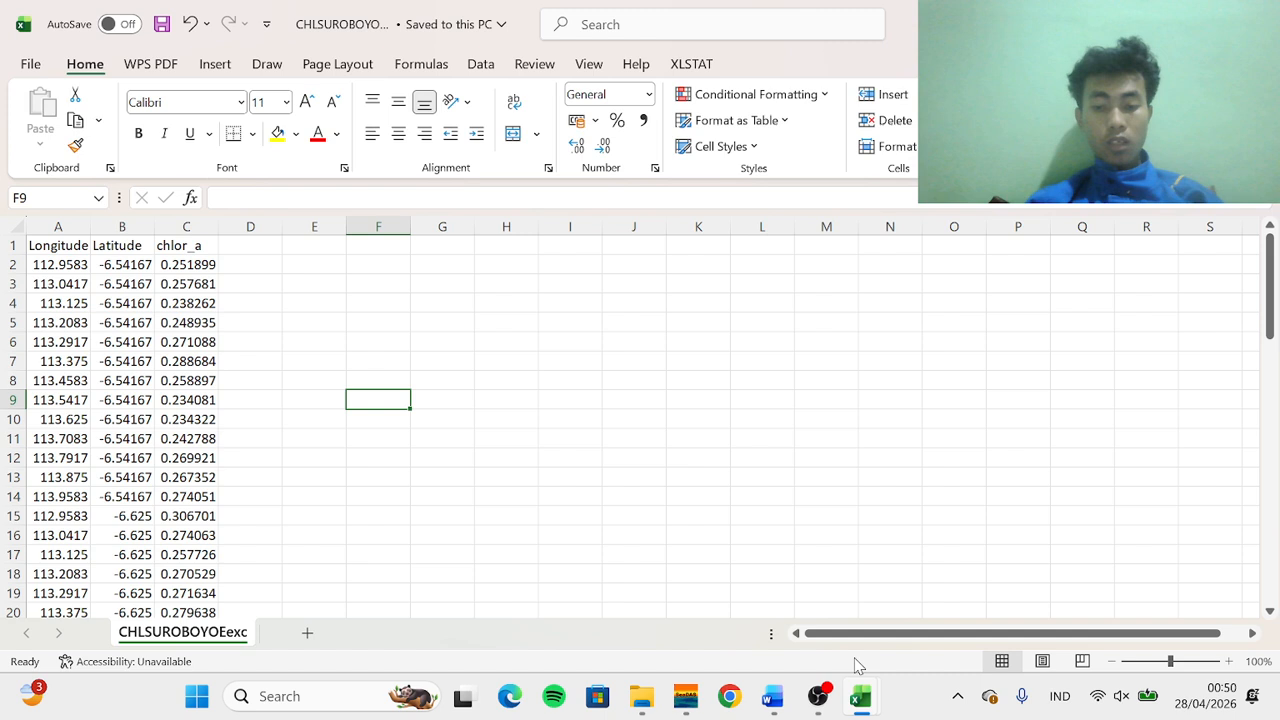
Save the SPLSUROBOYO sea temperature workbook as a tab-delimited text file named SPLSUROBOYOexc in the SPL N CHL folder
click(939, 579)
text(`)
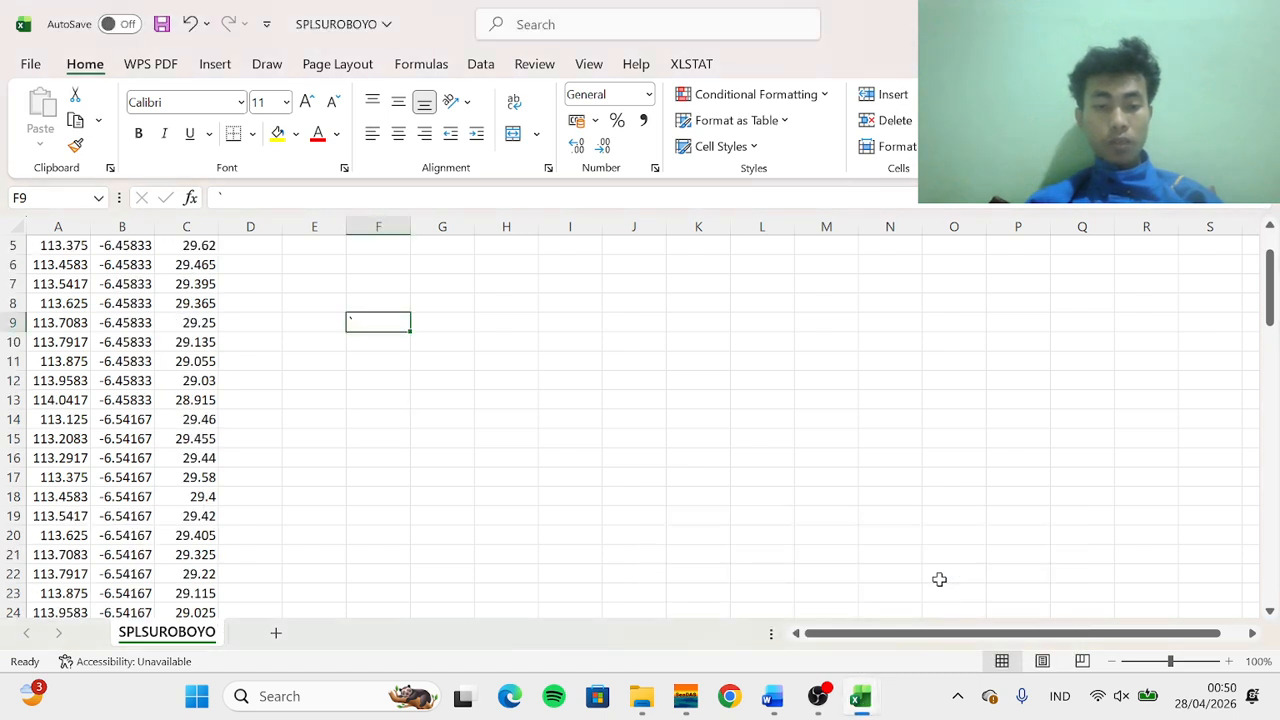
click(25, 57)
click(72, 378)
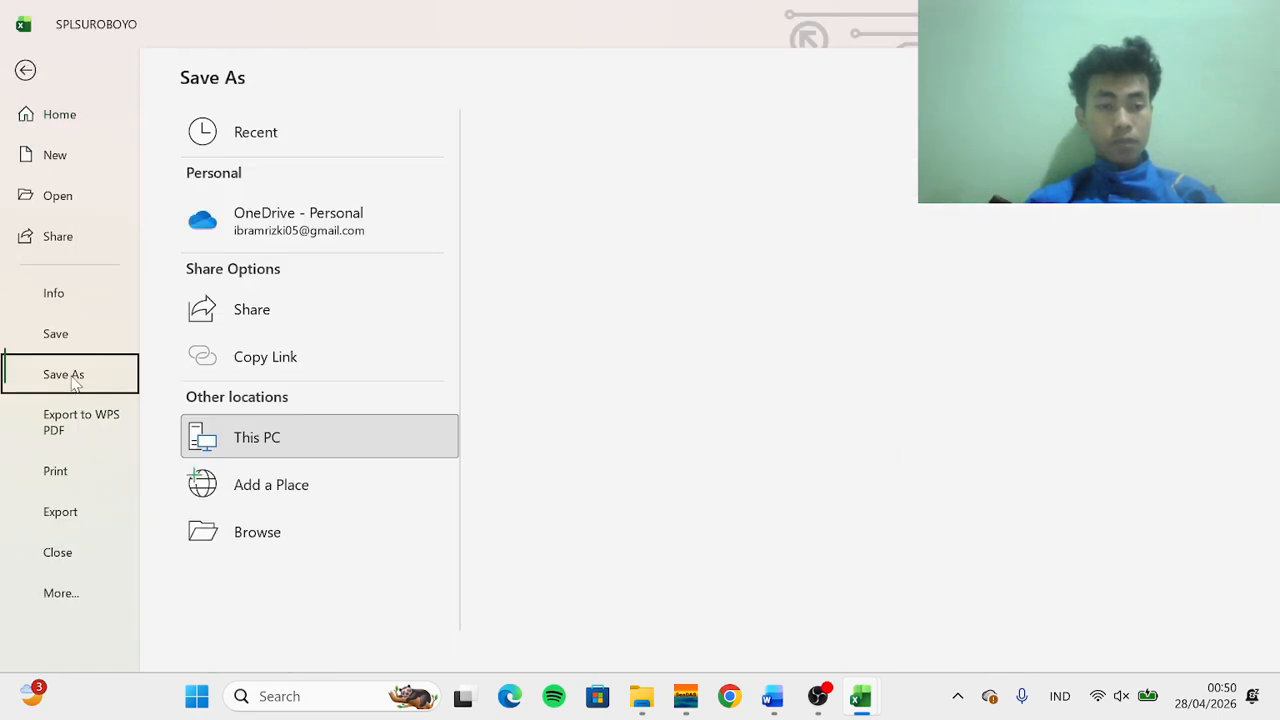
click(580, 240)
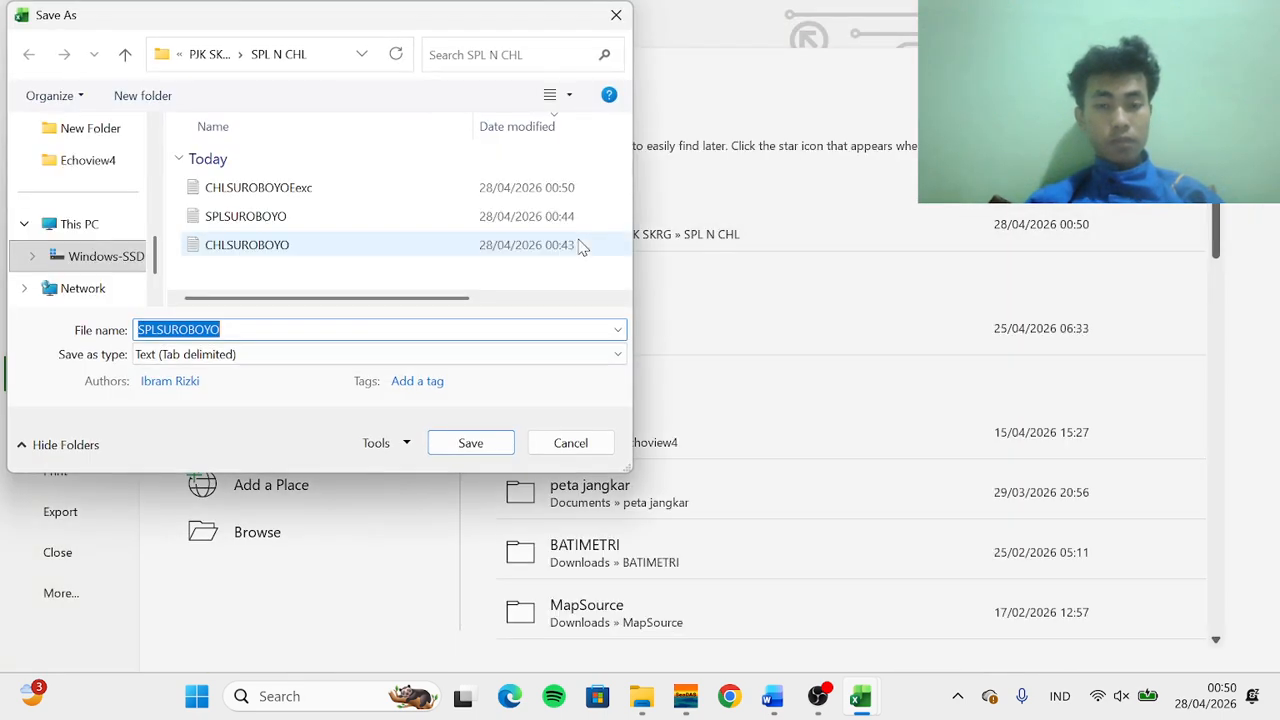
click(314, 331)
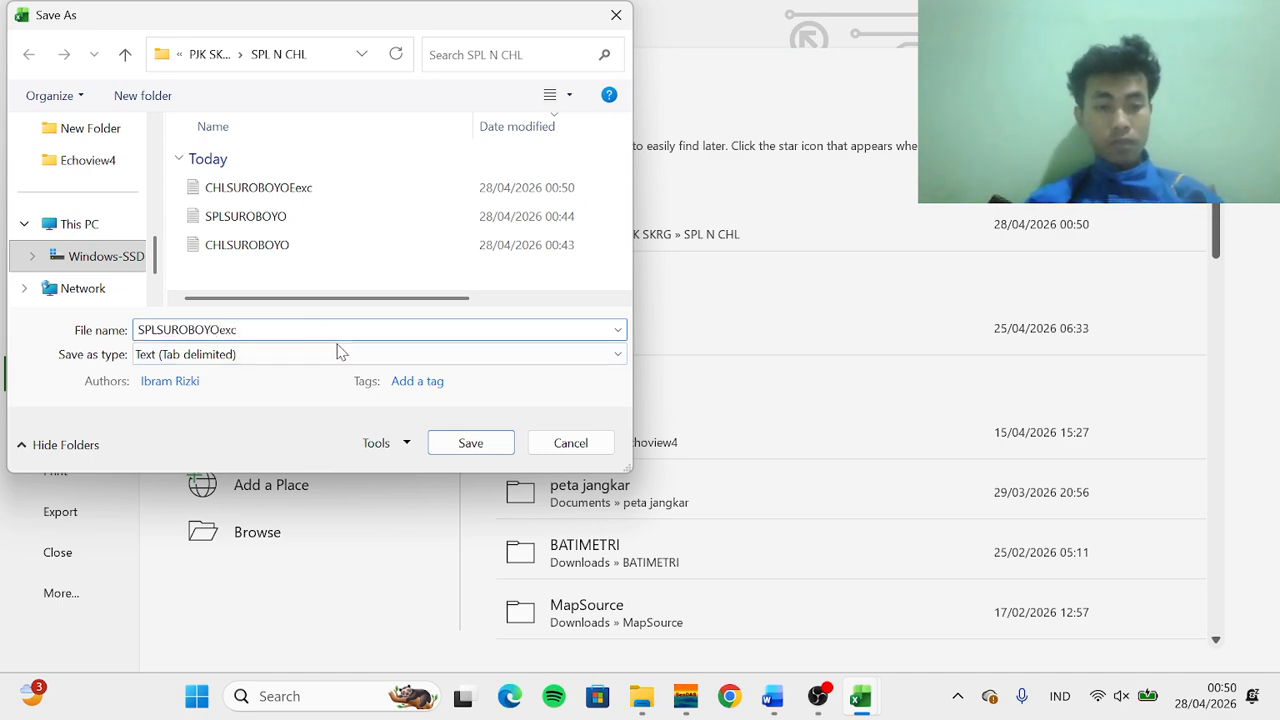
click(460, 446)
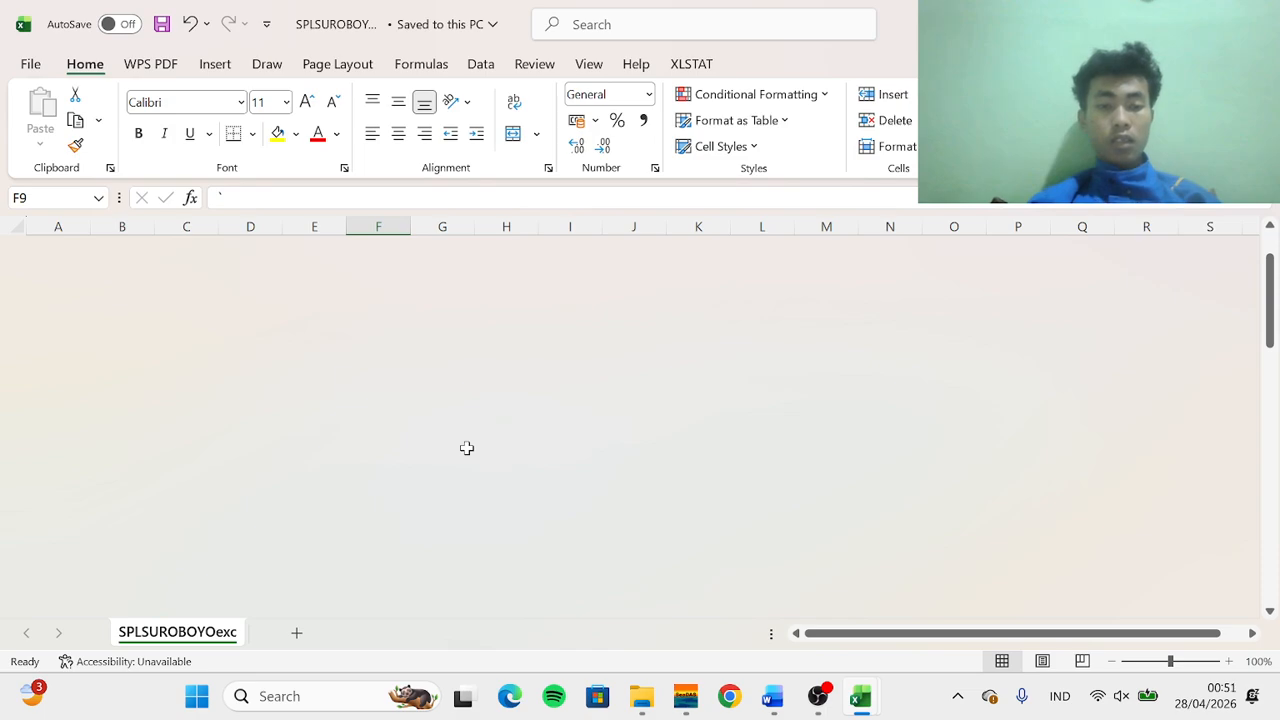
In ArcMap, add the IdKABU_2010.shp shapefile from the SHP Indo folder to the map
scroll(462, 445, up, 7)
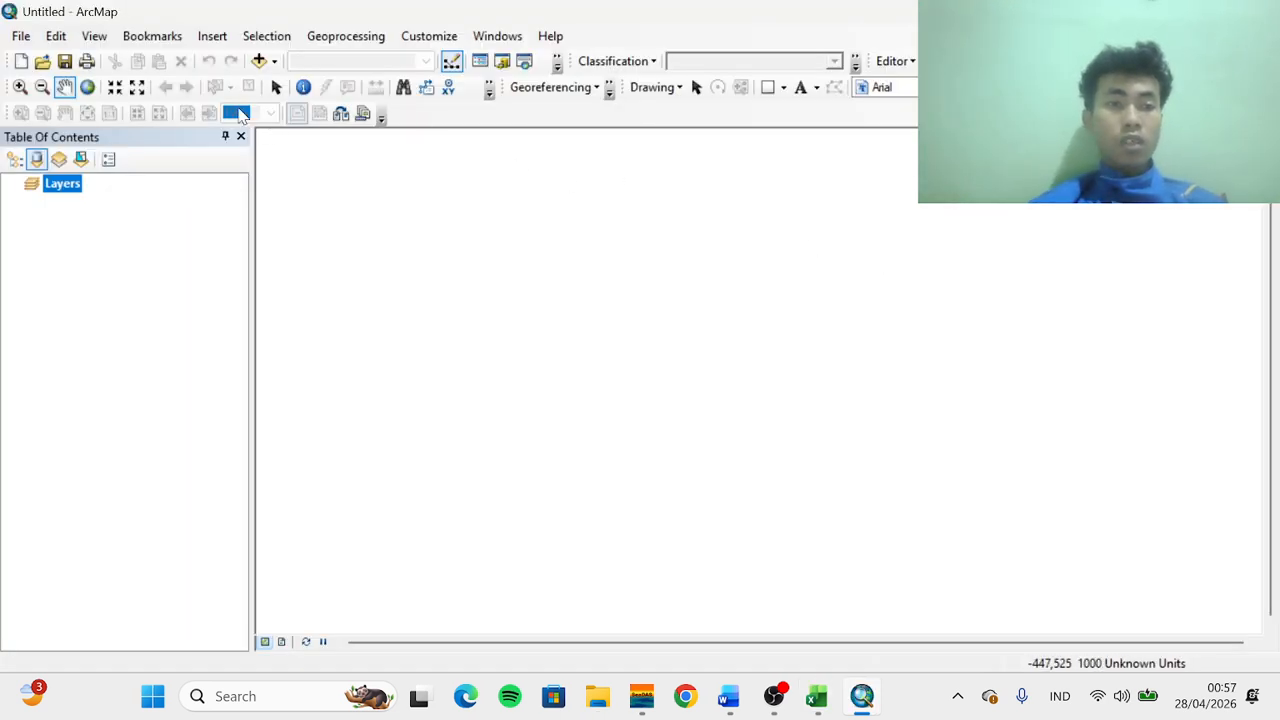
click(24, 38)
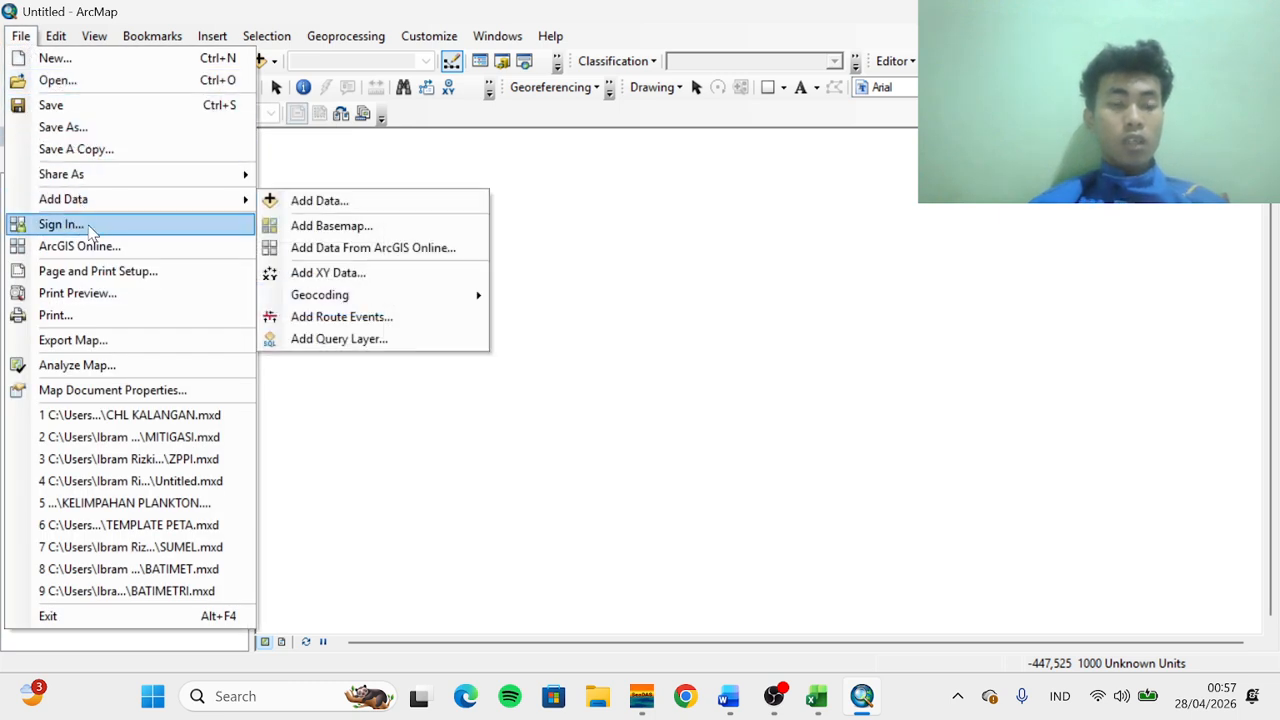
mouse_move(88, 207)
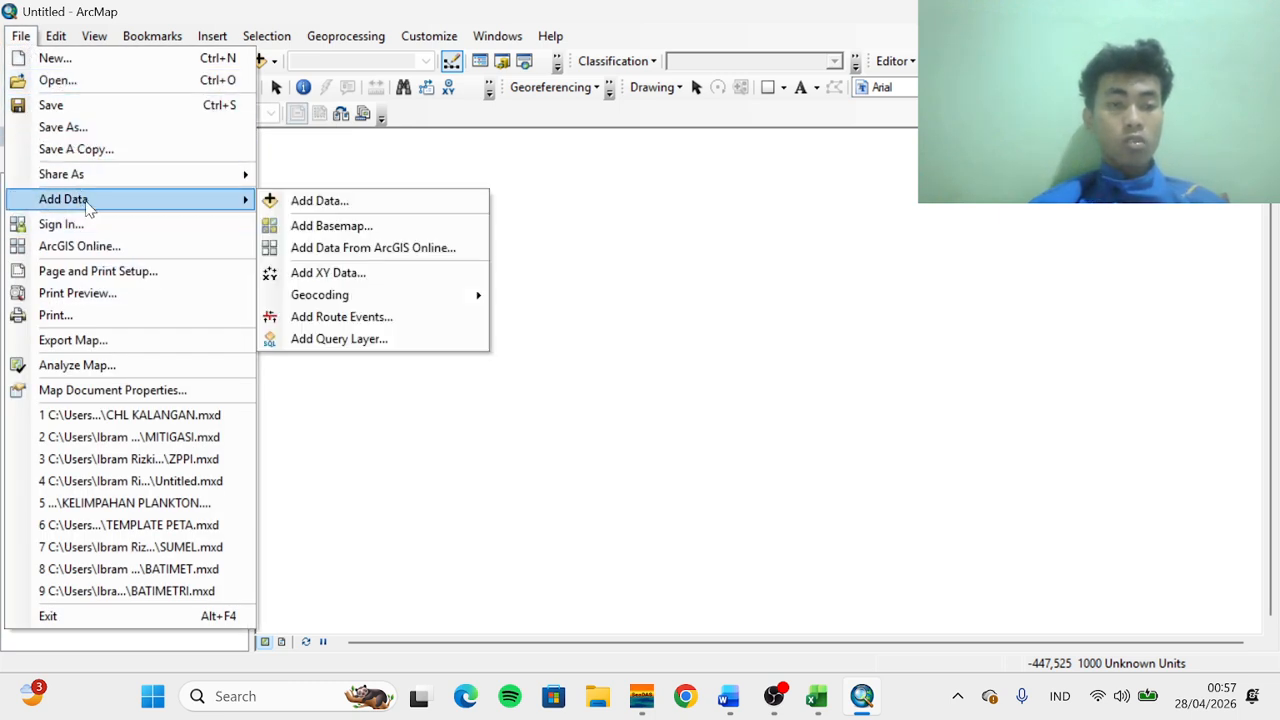
click(306, 203)
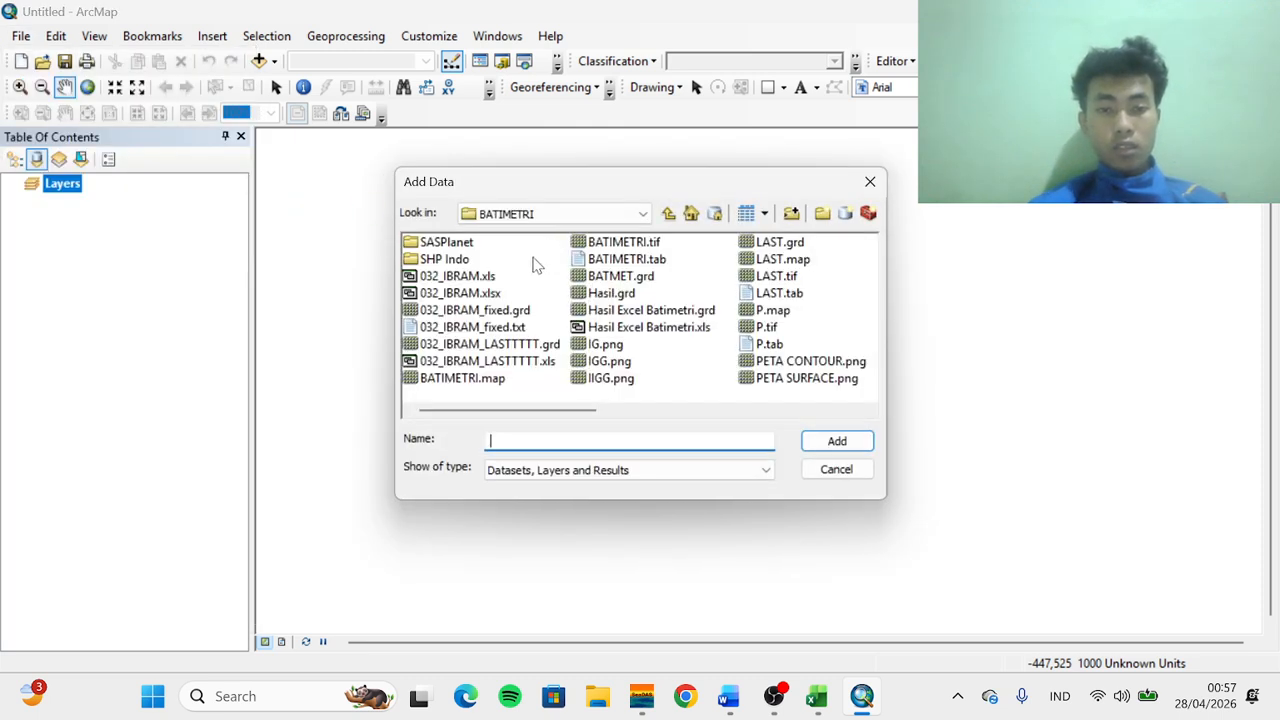
double_click(444, 260)
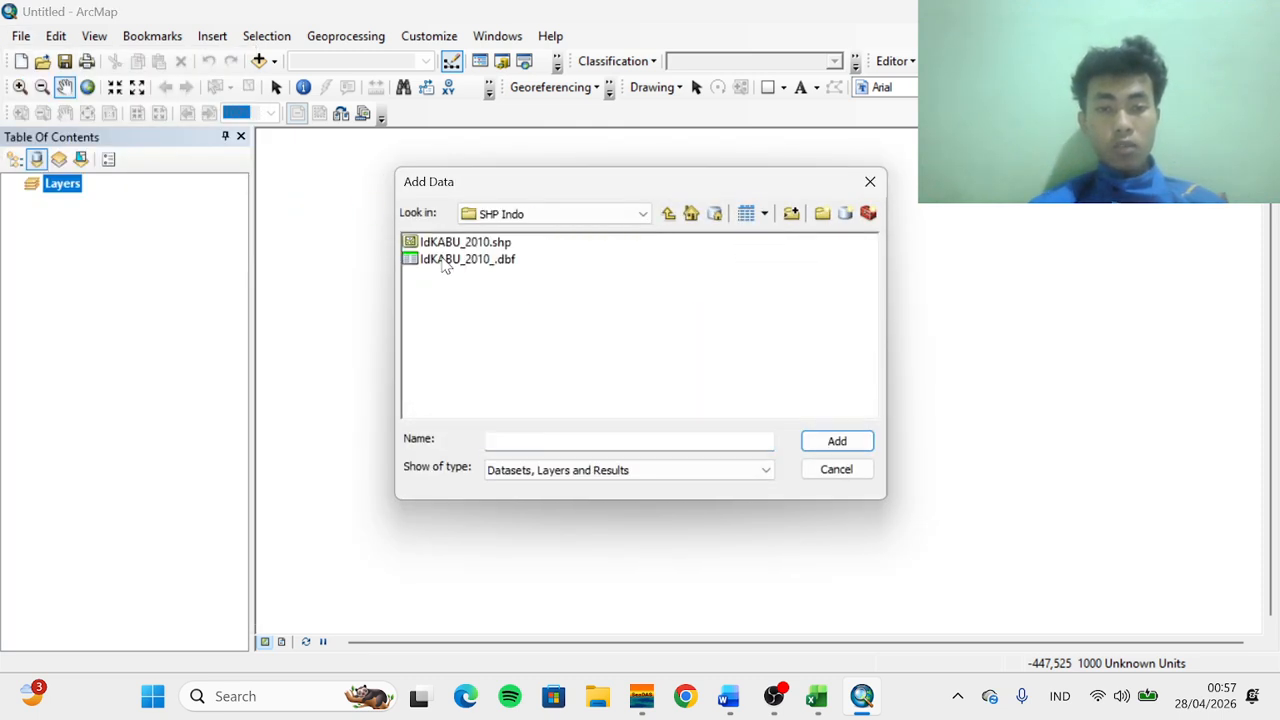
click(450, 242)
click(818, 445)
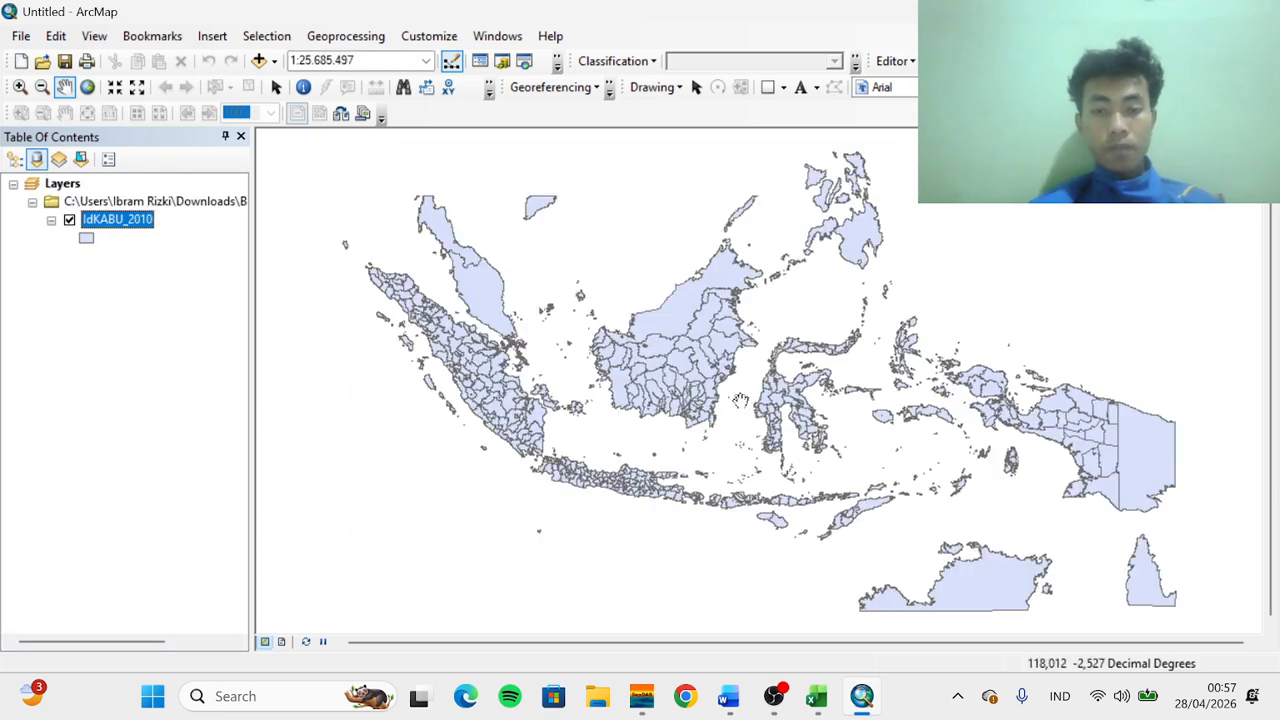
Open the Add XY Data dialog to plot a coordinate table
drag(741, 401, 697, 369)
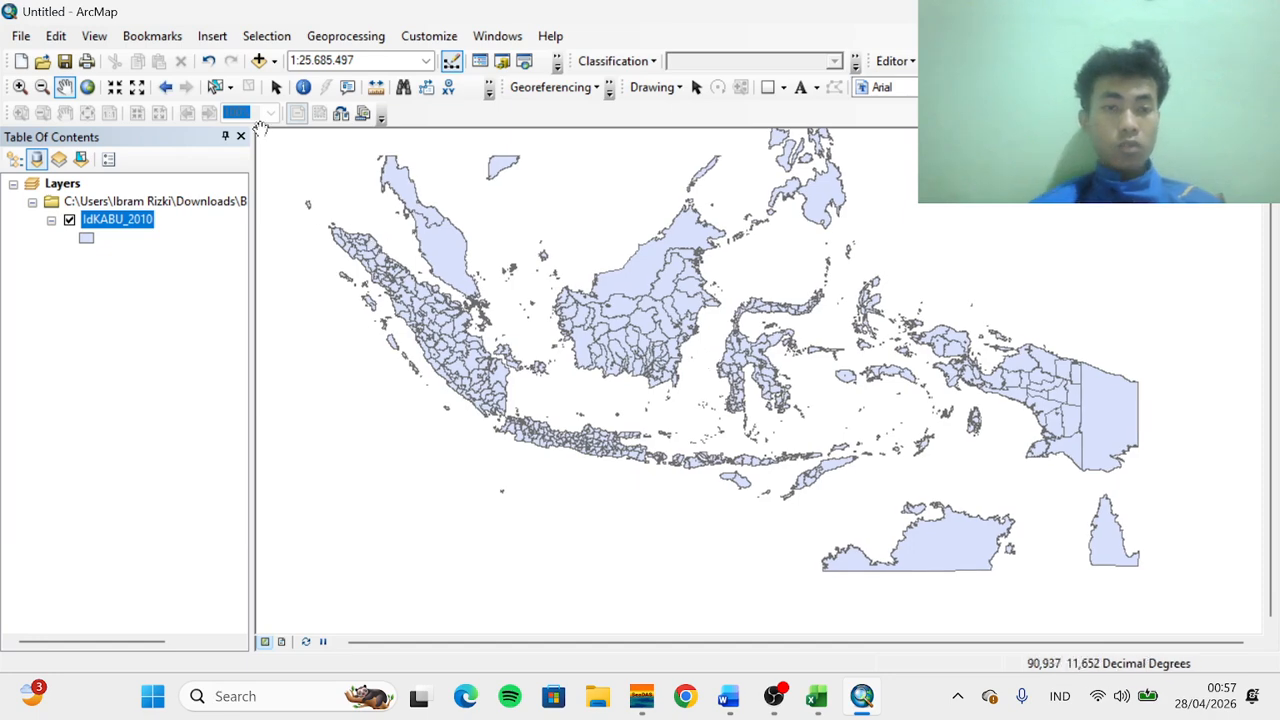
click(20, 36)
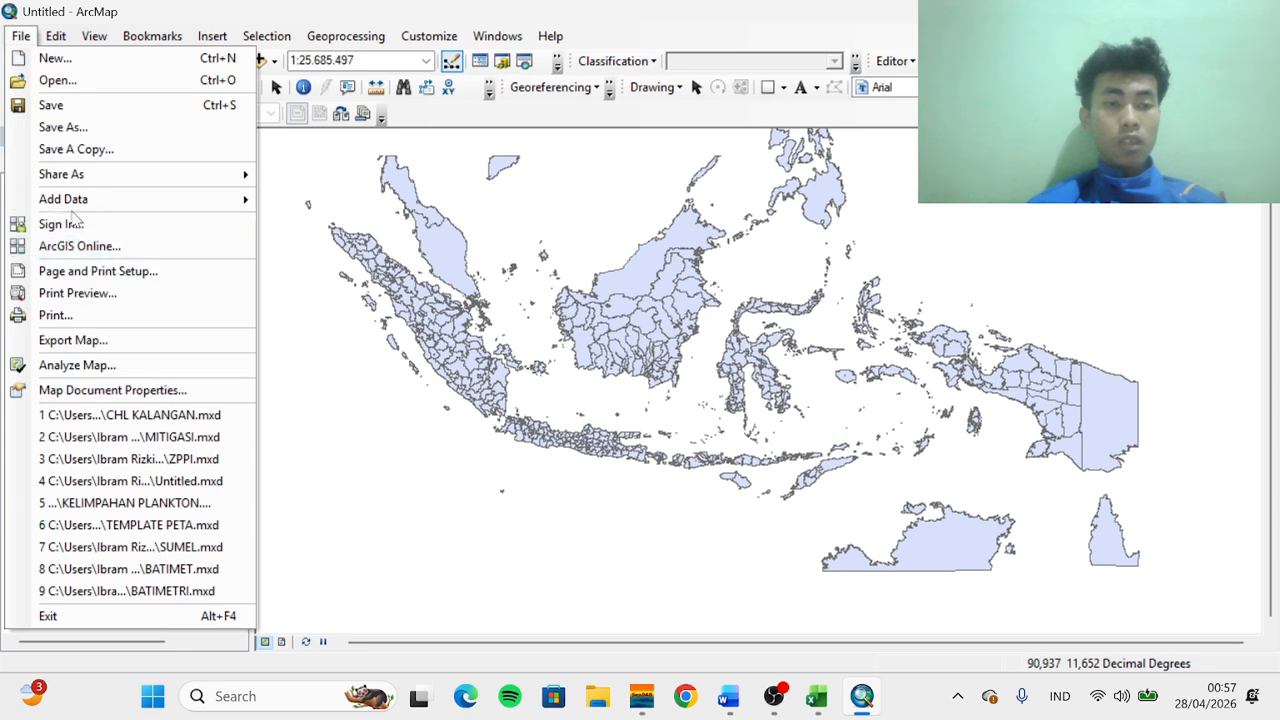
mouse_move(80, 203)
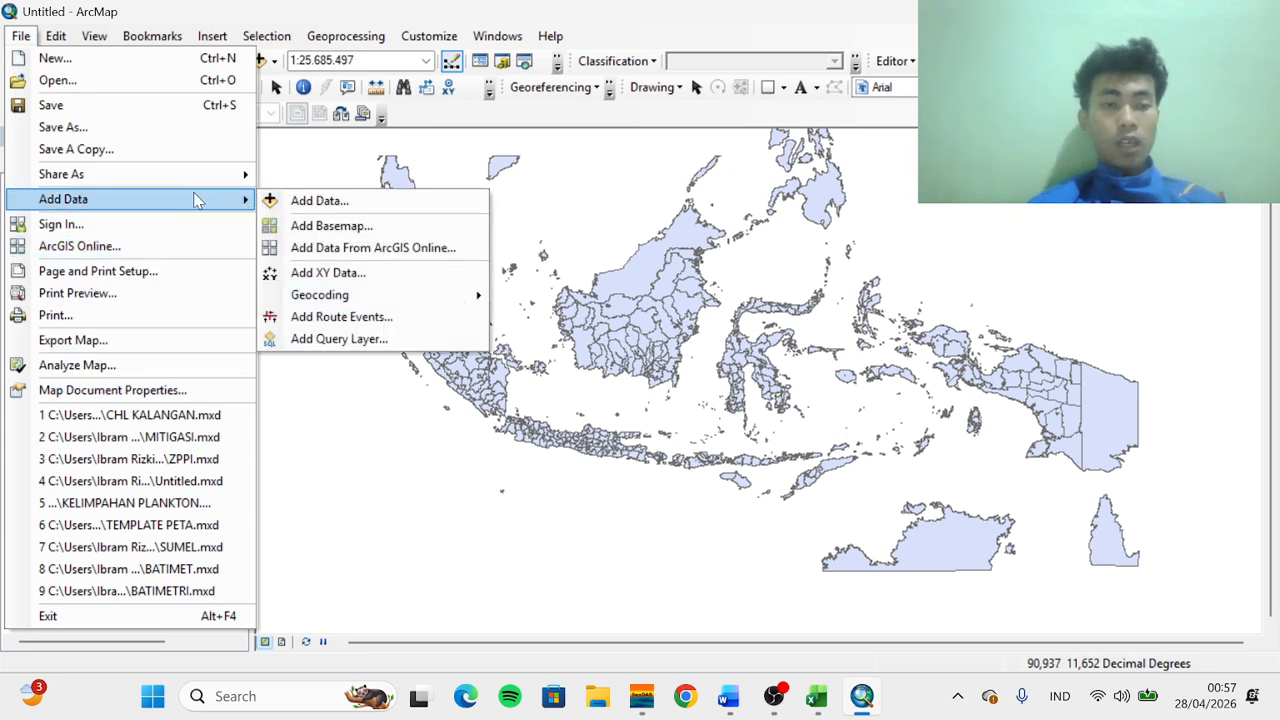
click(348, 273)
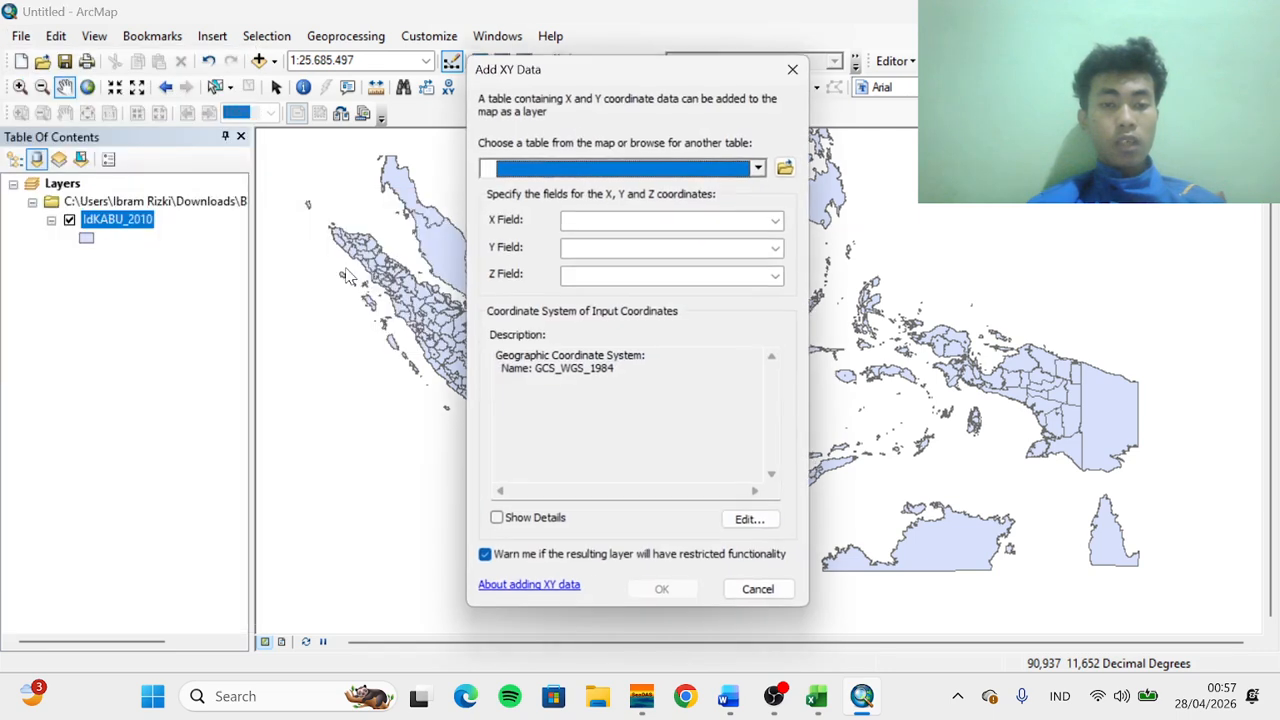
Browse to the SPL N CHL folder and choose SPLSUROBOYOexc.txt as the XY coordinate table
click(790, 168)
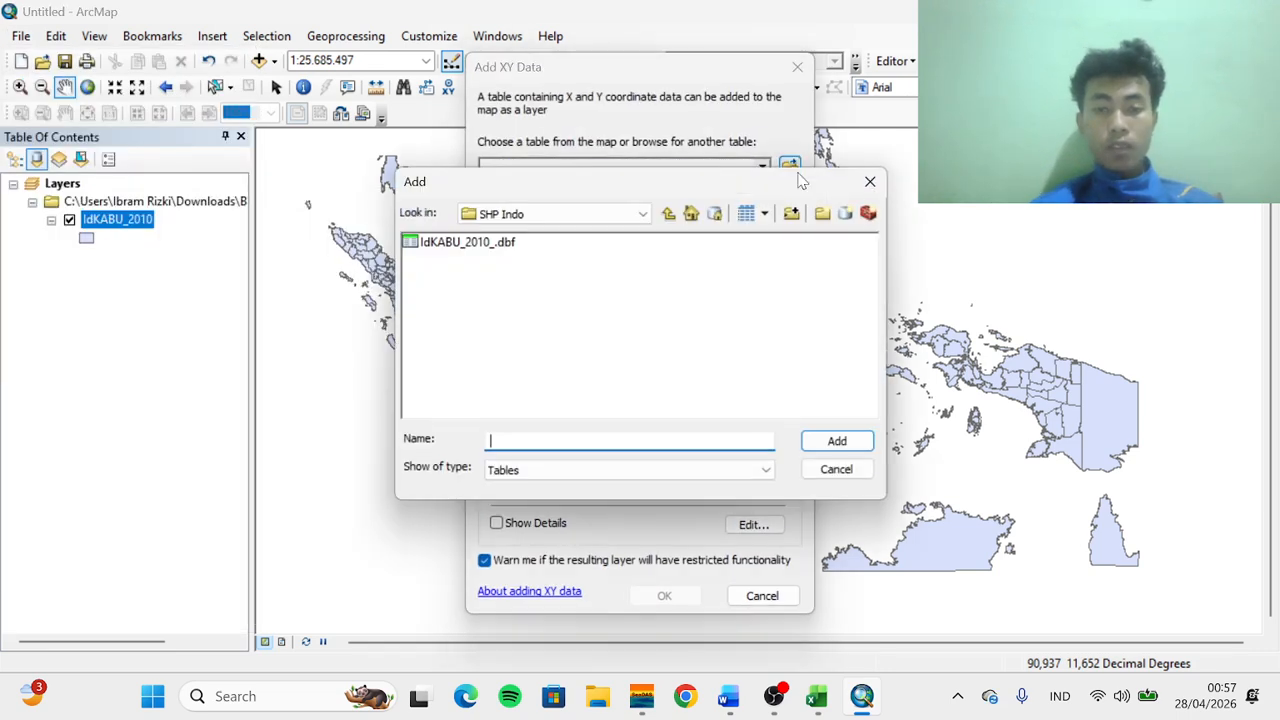
click(668, 215)
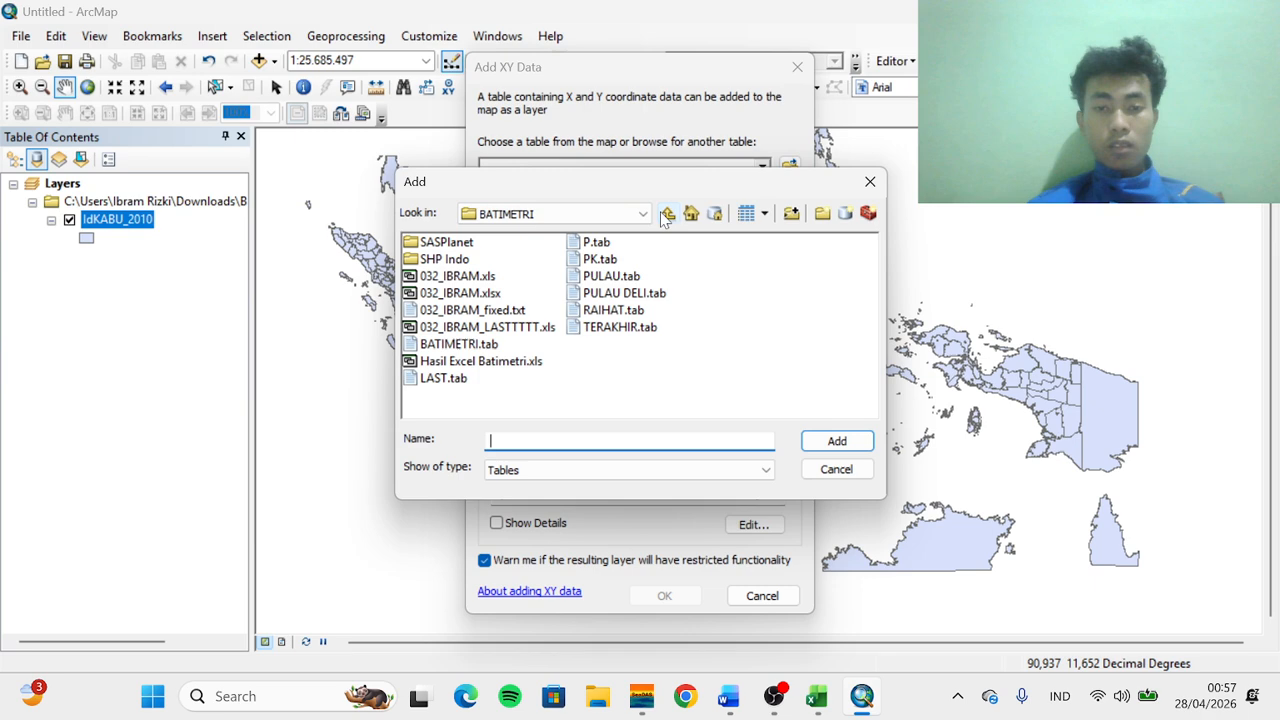
click(642, 213)
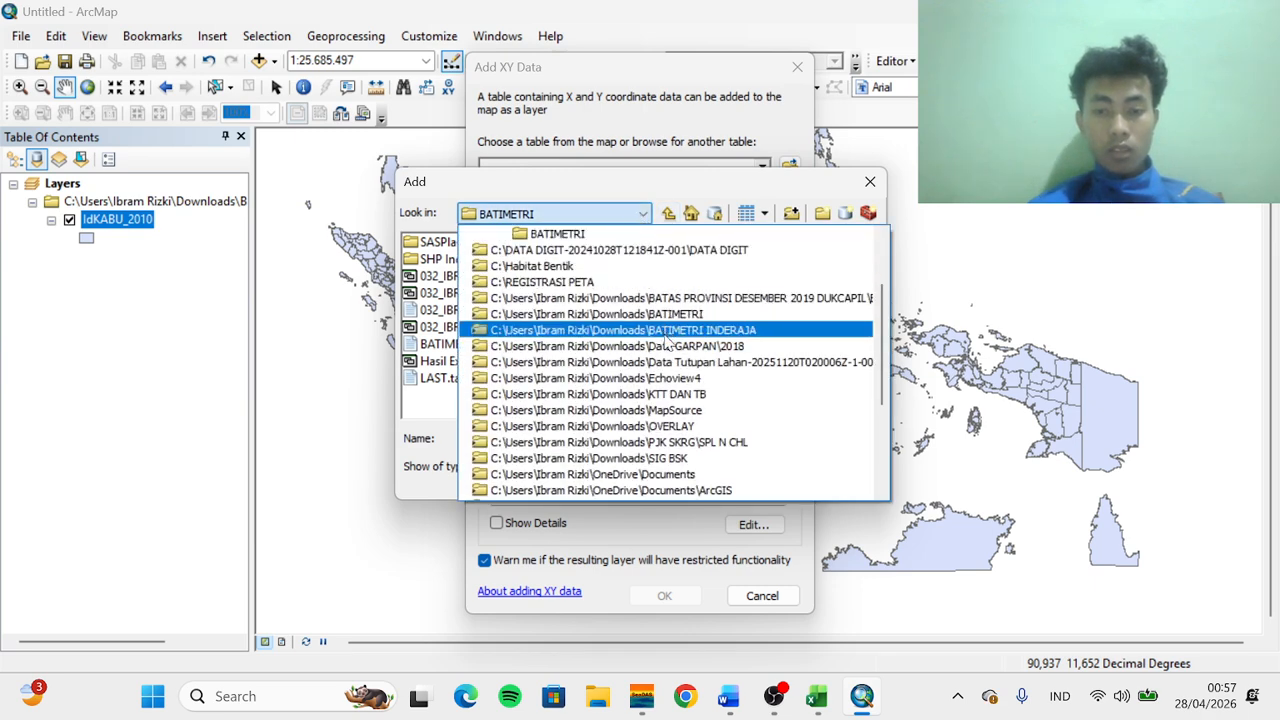
click(664, 442)
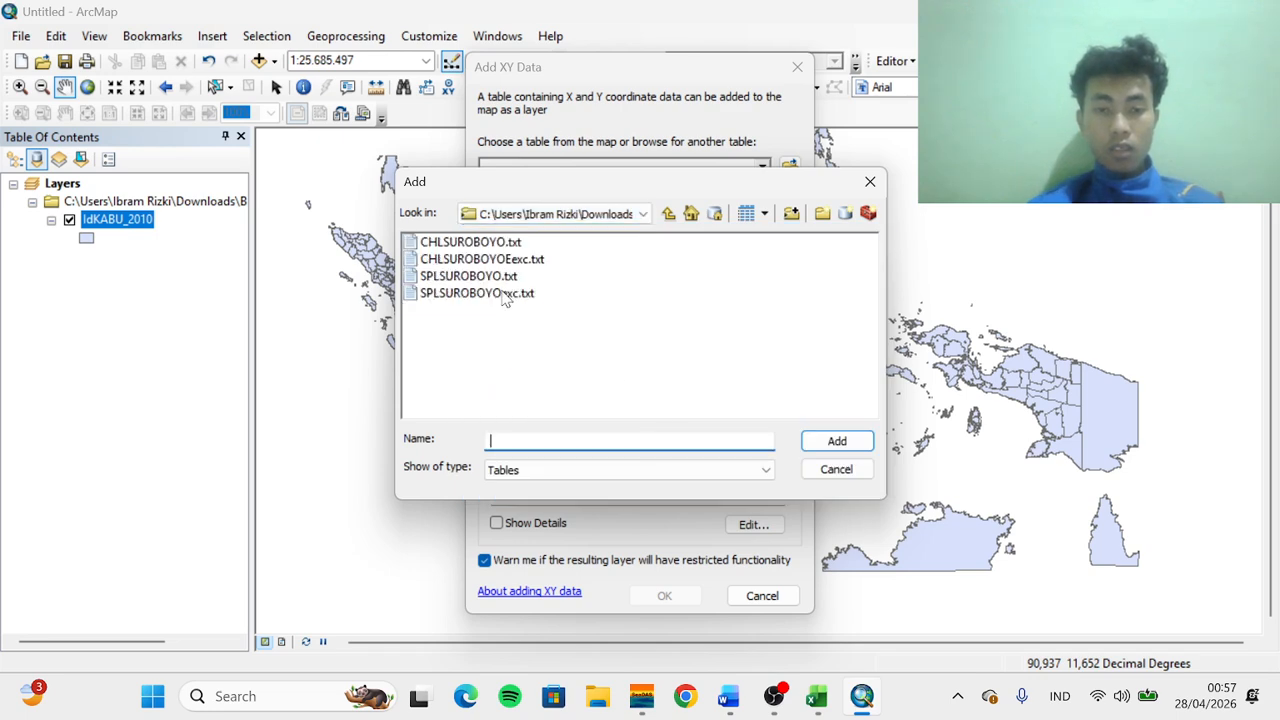
click(462, 264)
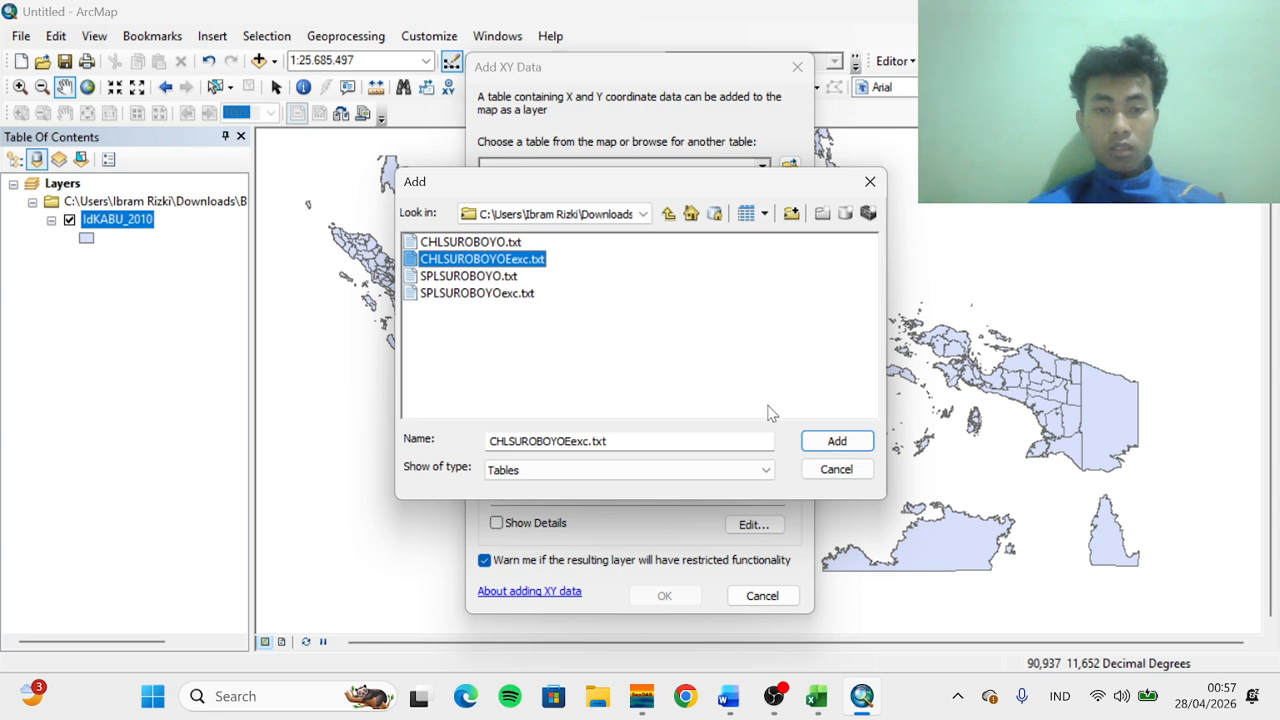
click(490, 295)
click(820, 448)
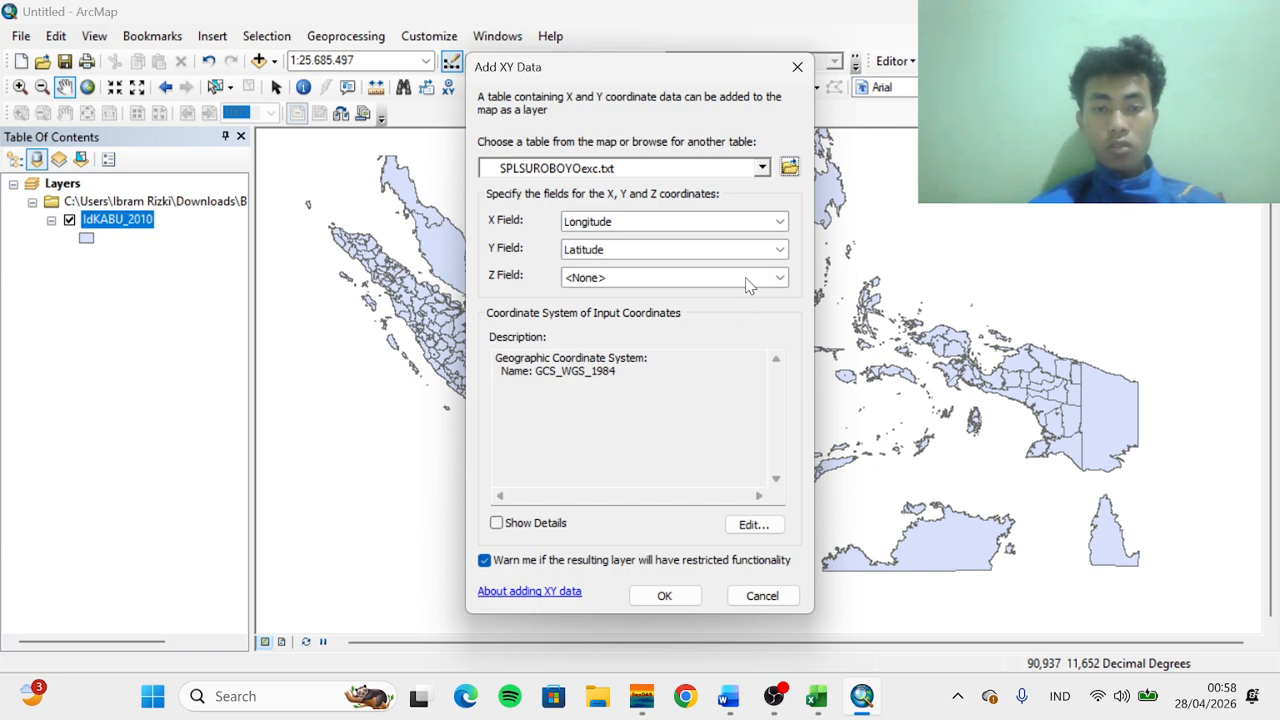
Set the Z field to sst, set the input coordinate system to WGS 1984, and add the sea temperature points
click(748, 286)
click(641, 336)
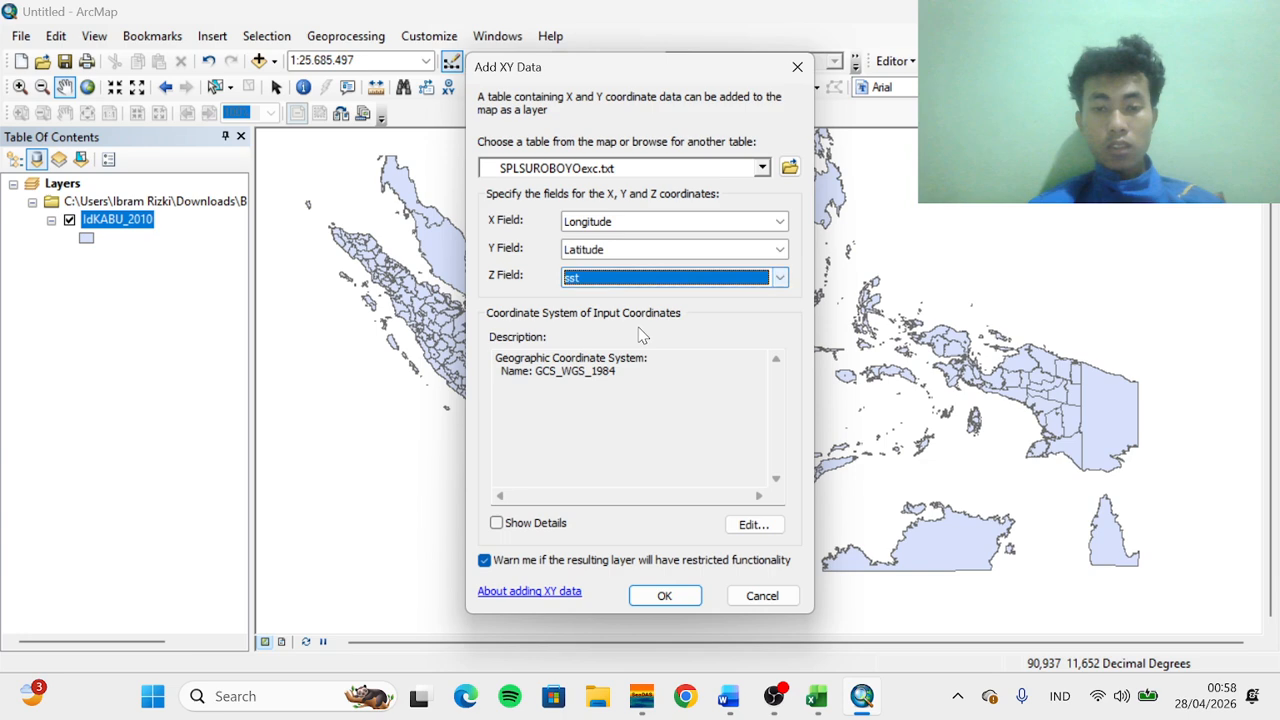
click(753, 524)
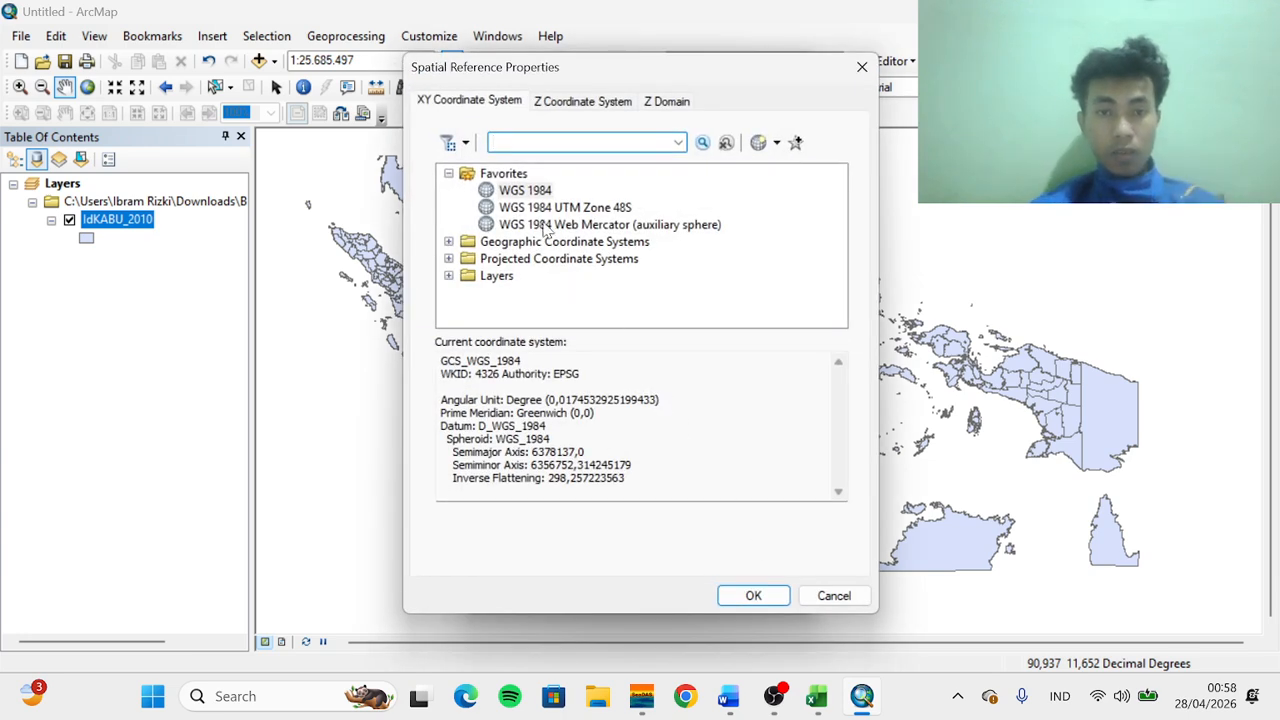
click(525, 193)
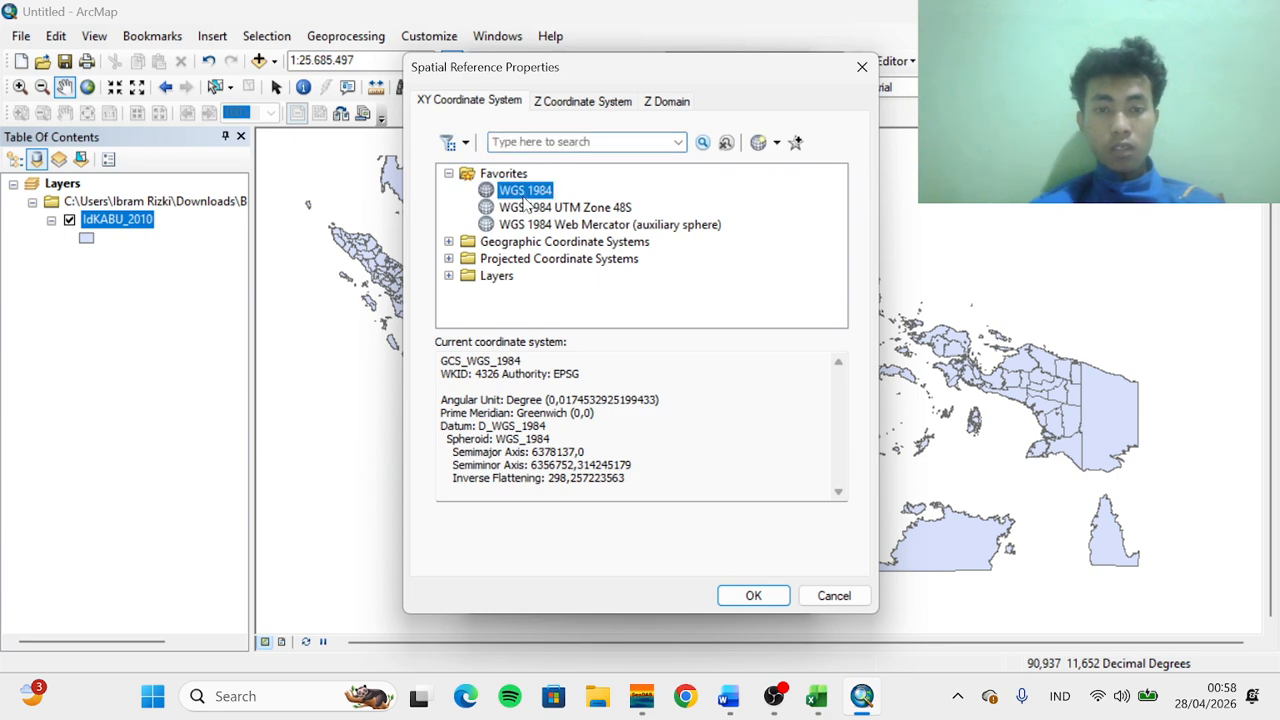
click(750, 592)
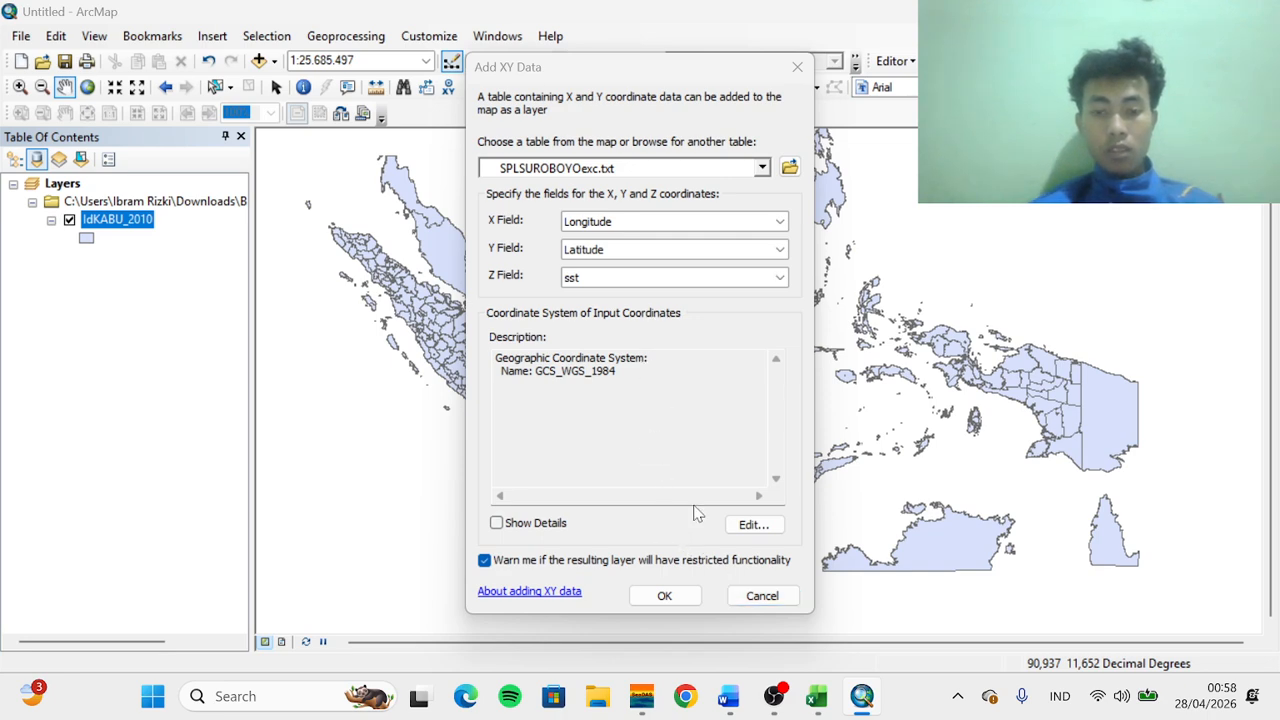
click(680, 598)
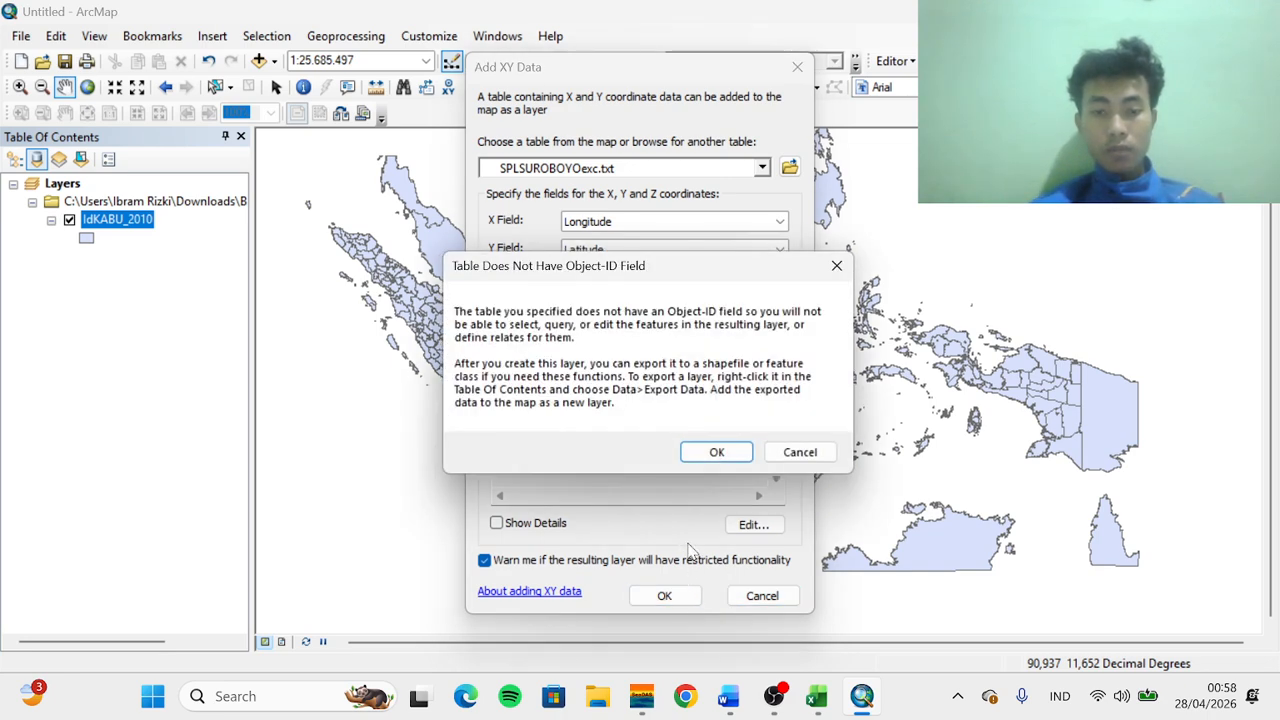
click(716, 452)
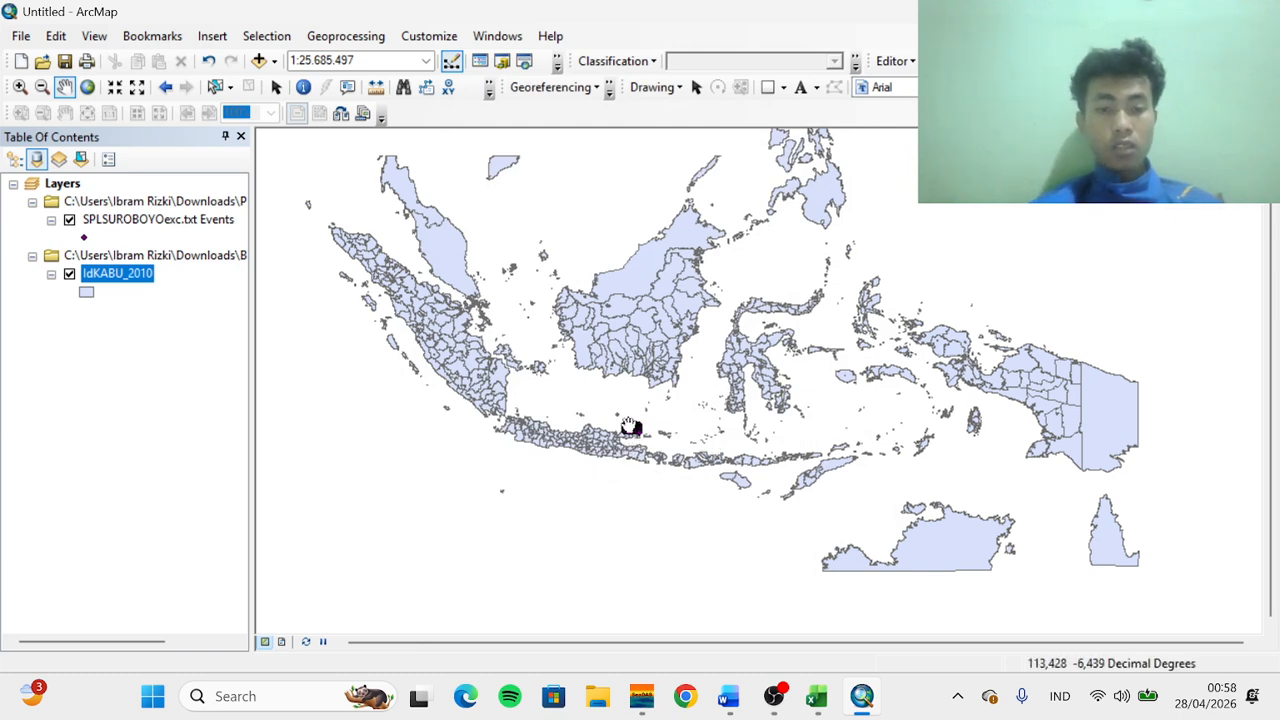
Open Add XY Data again and choose CHLSUROBOYOEexc.txt from the SPL N CHL folder as the table
click(14, 36)
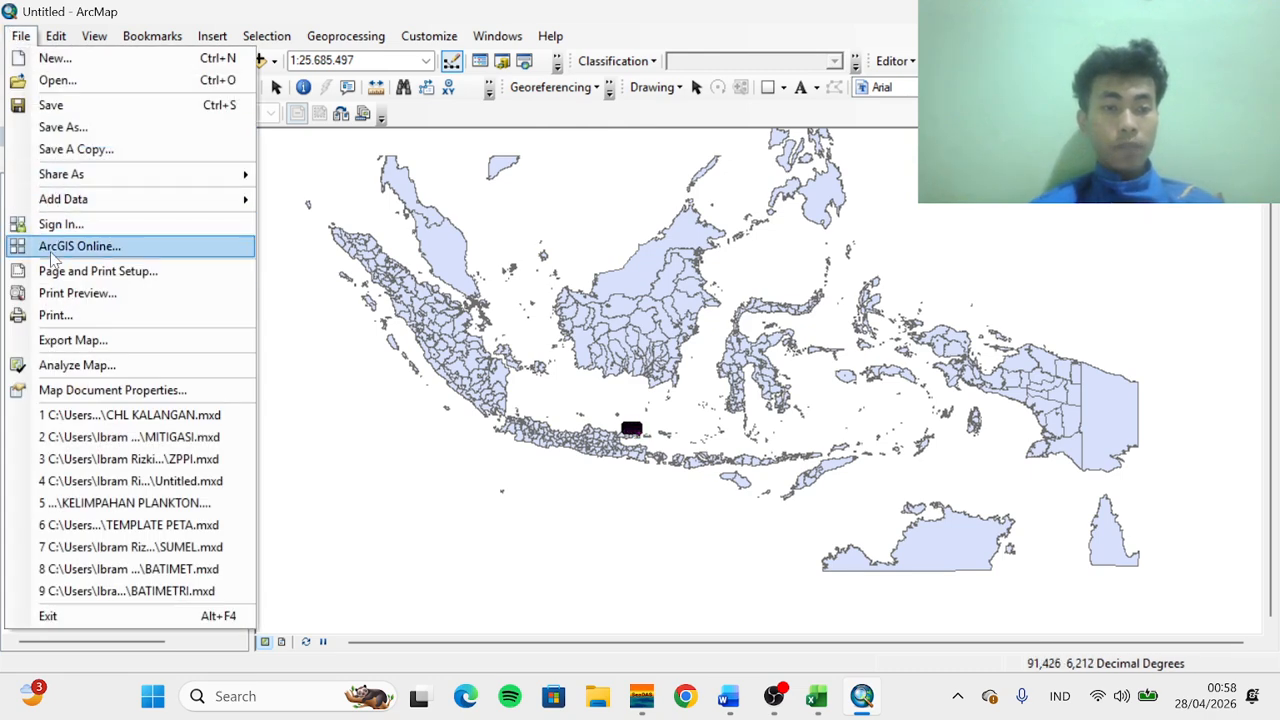
mouse_move(67, 205)
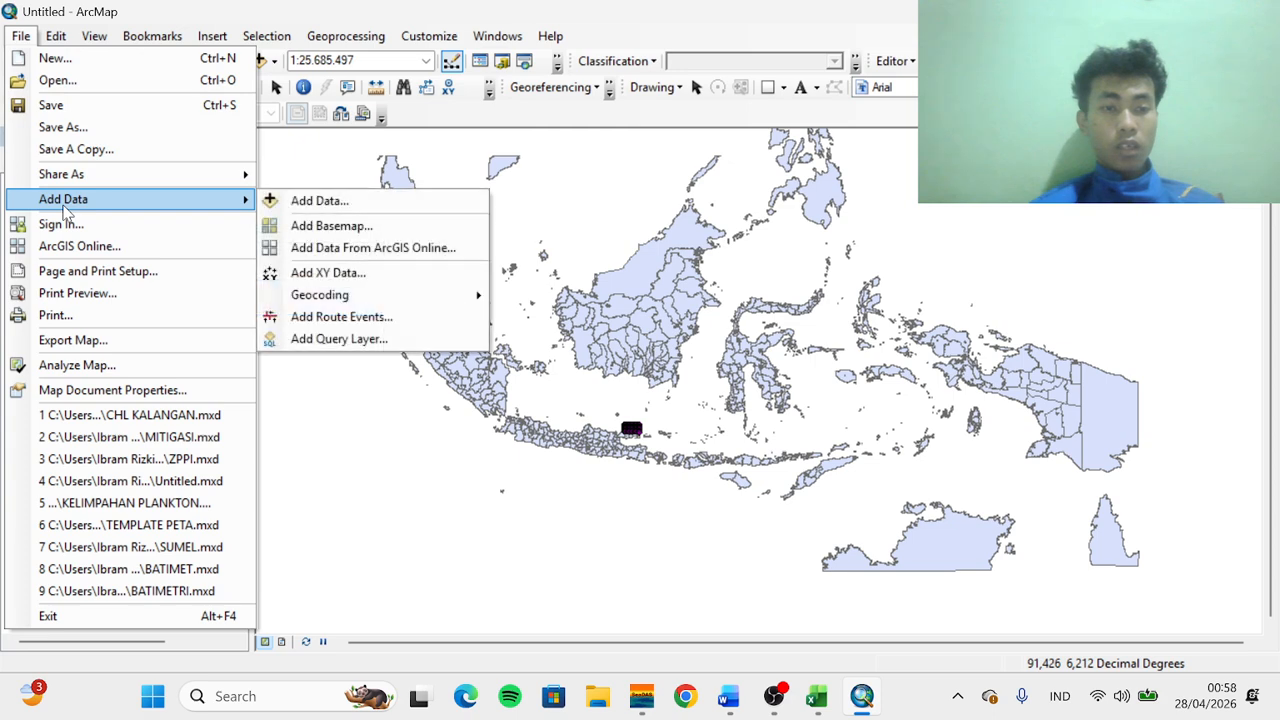
click(311, 273)
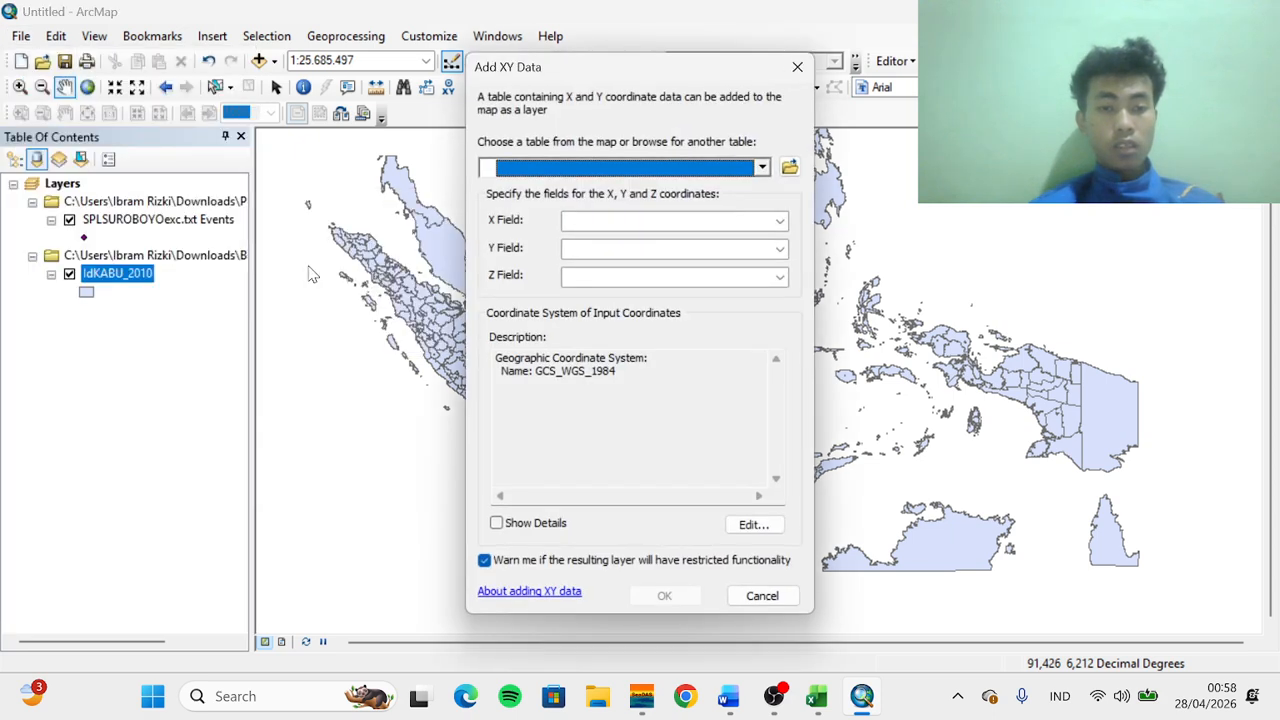
click(789, 168)
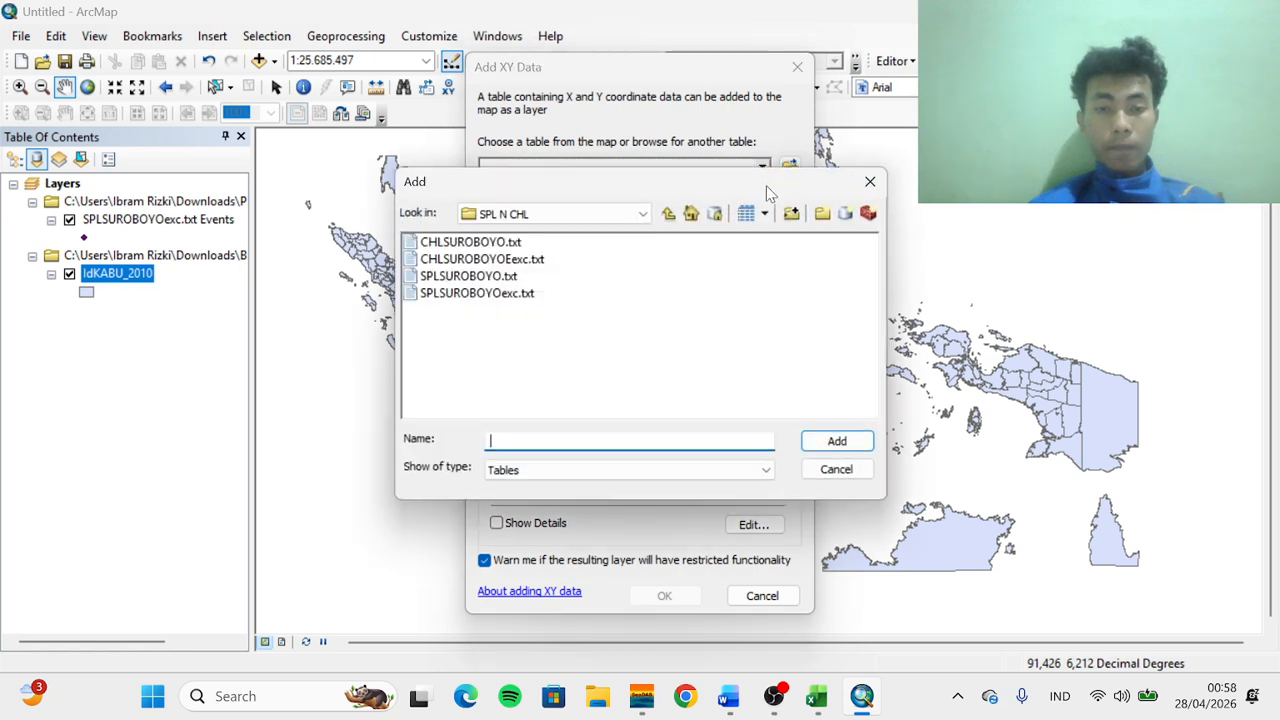
click(477, 262)
click(830, 441)
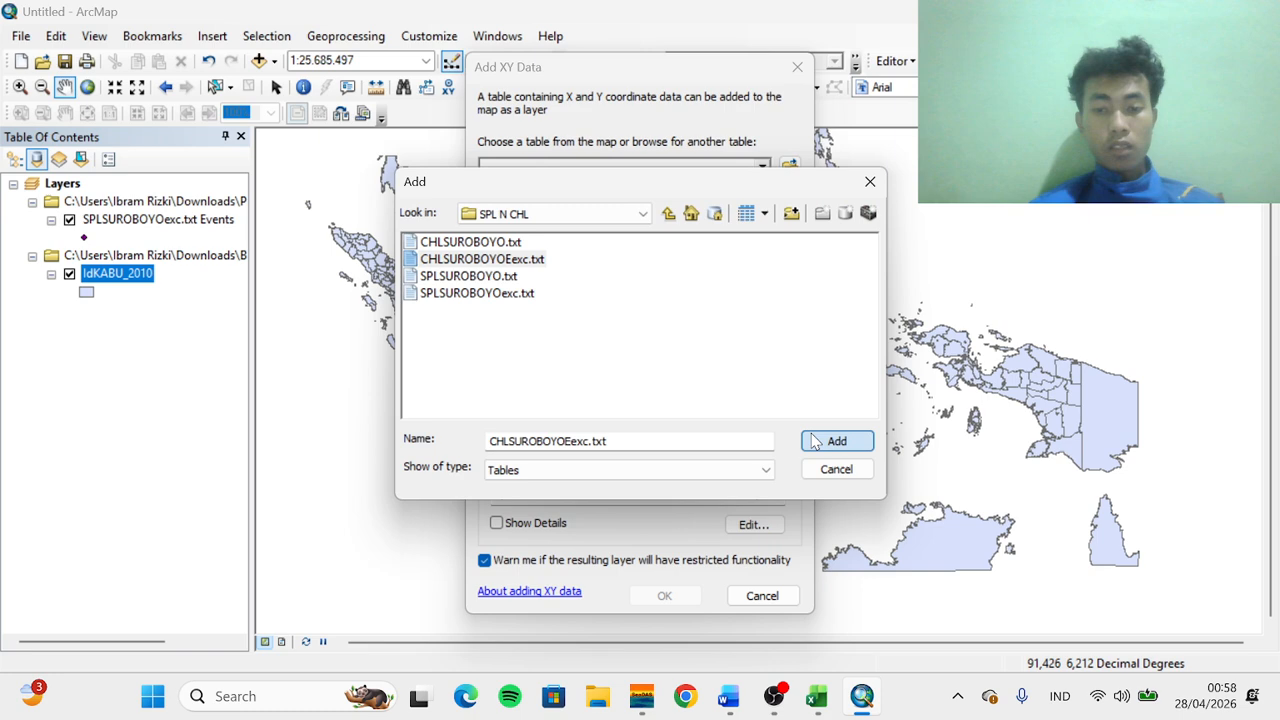
Set the Z field to chlor_a, set the input coordinate system to WGS 1984, and add the chlorophyll points
click(707, 283)
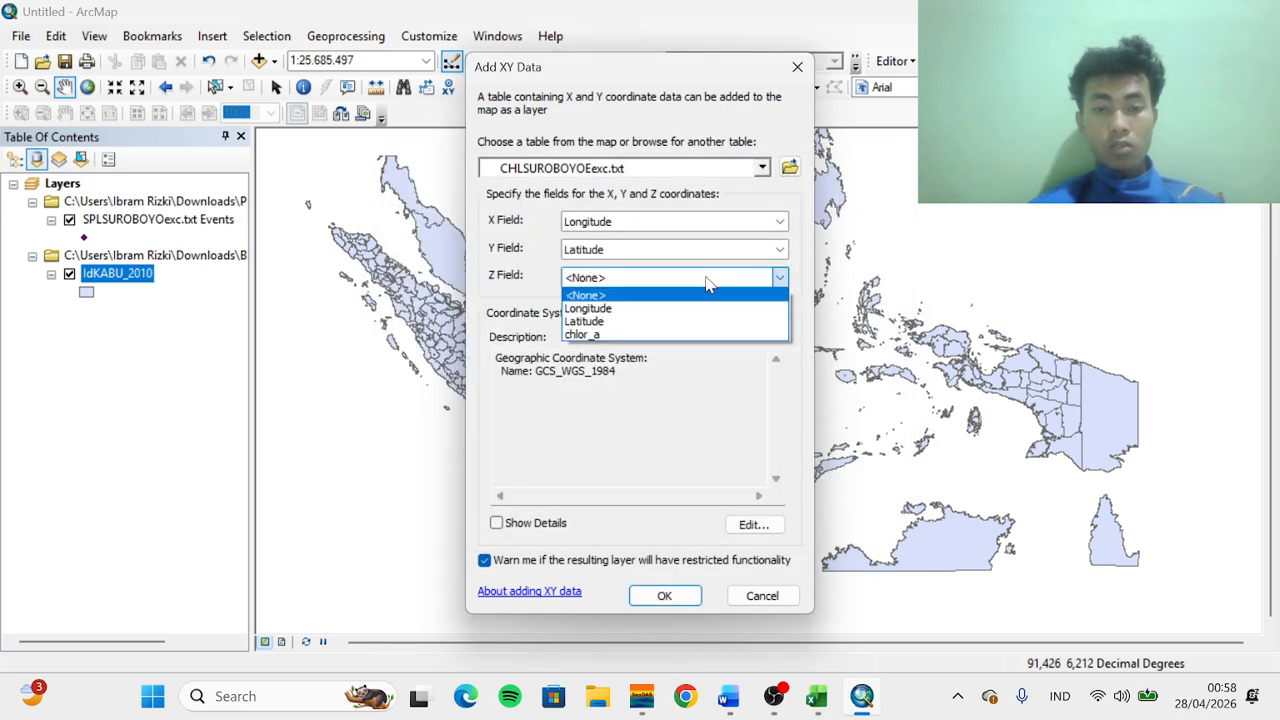
click(628, 336)
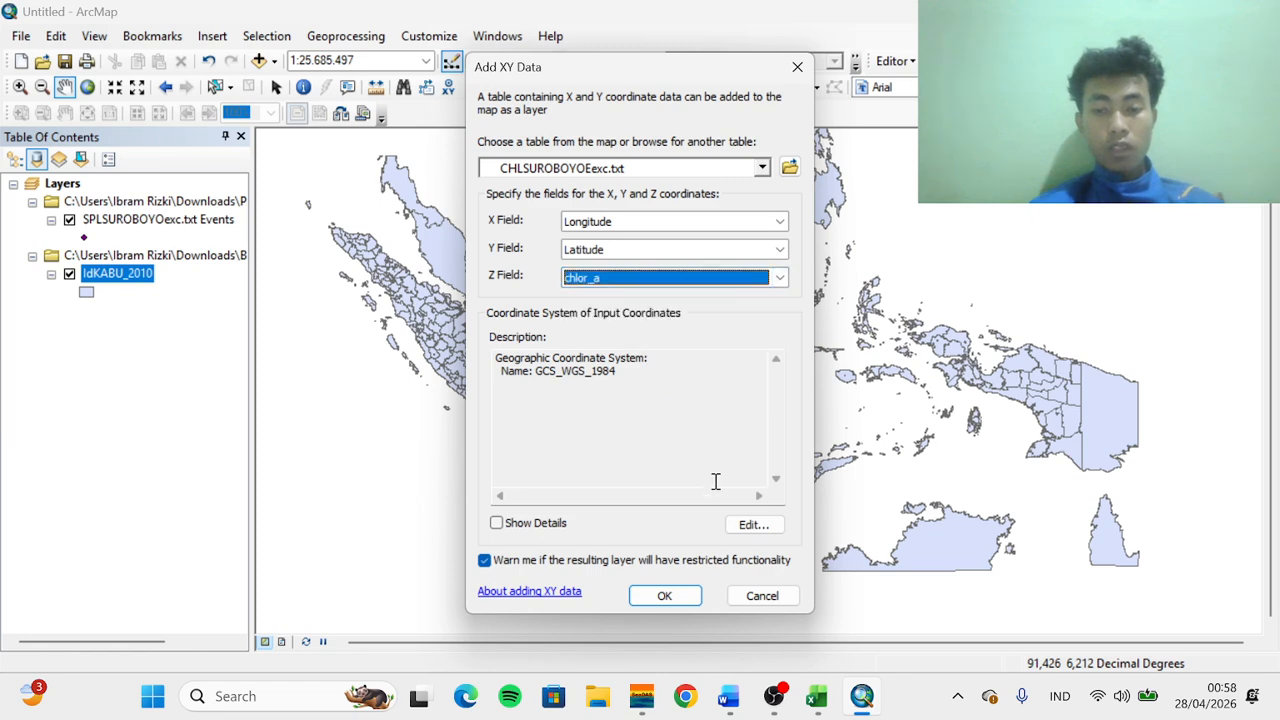
click(754, 525)
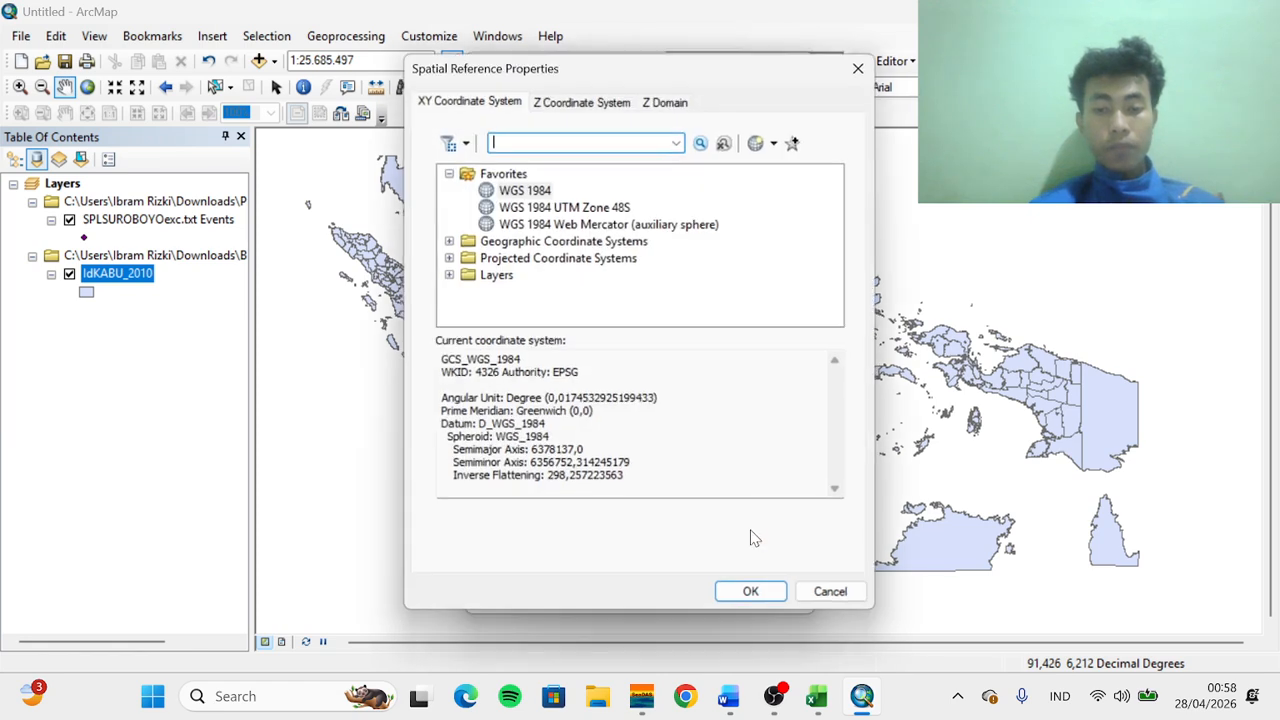
click(536, 195)
click(752, 596)
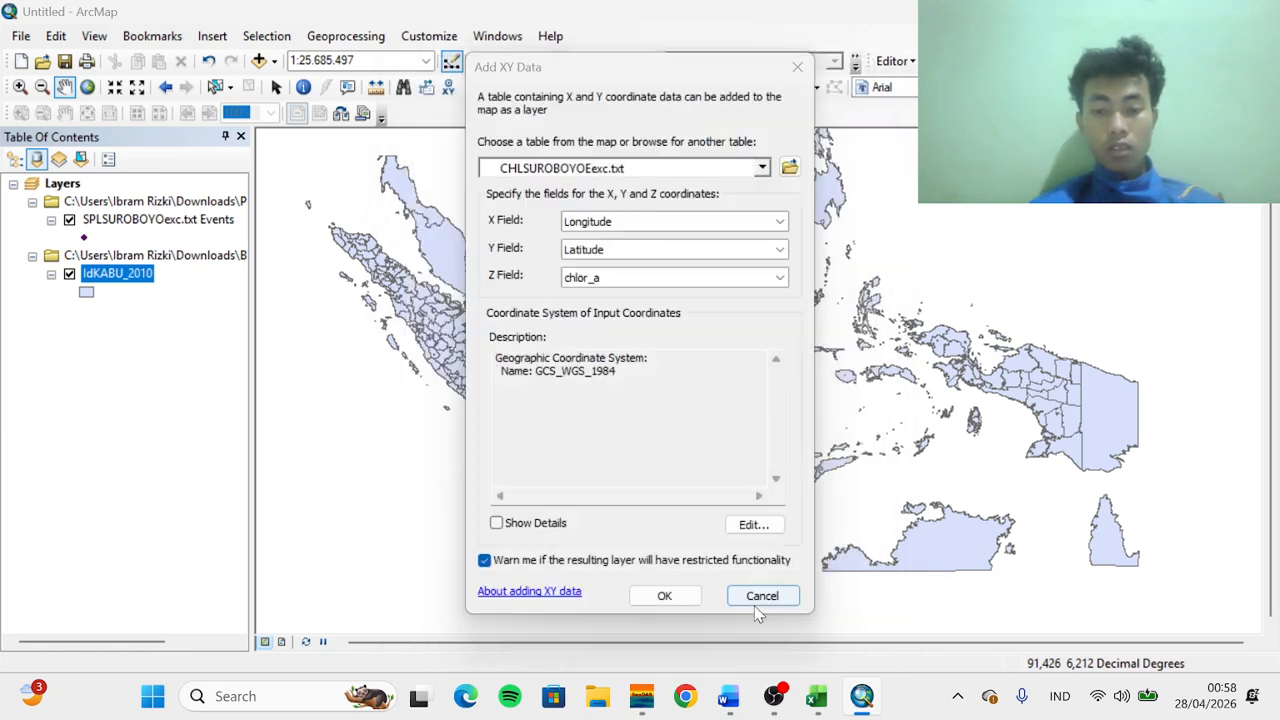
click(664, 595)
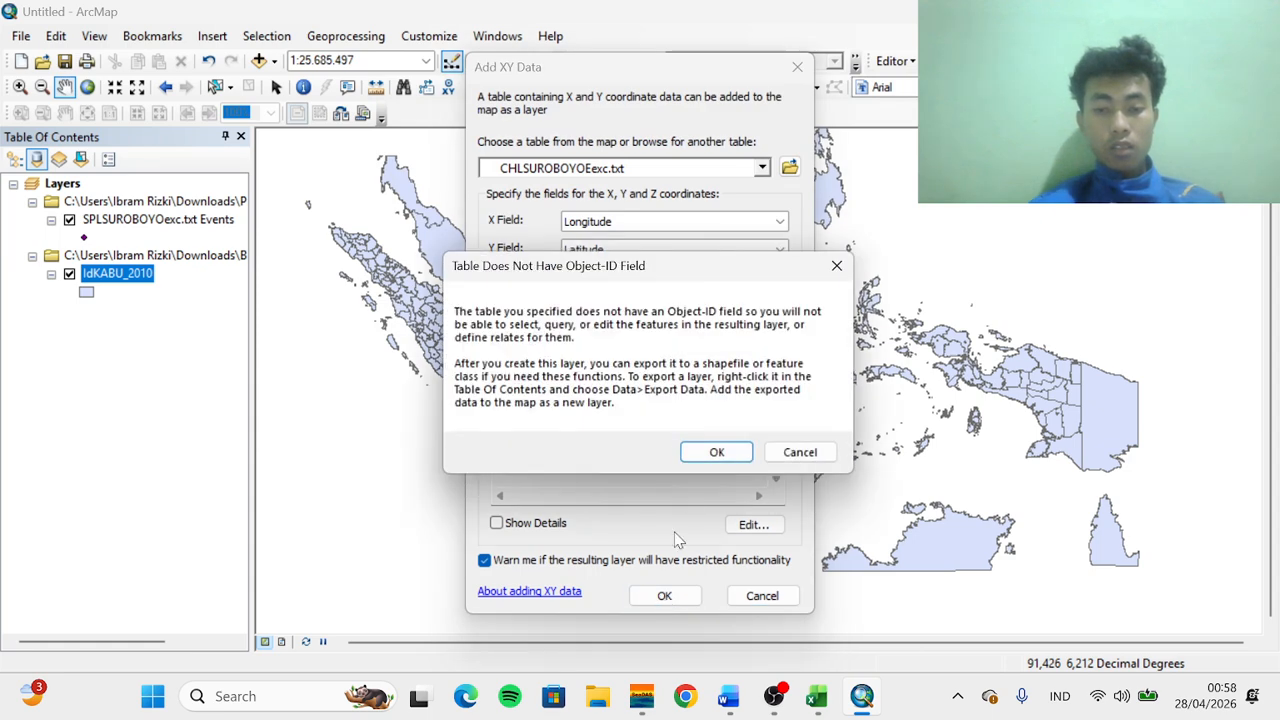
click(716, 452)
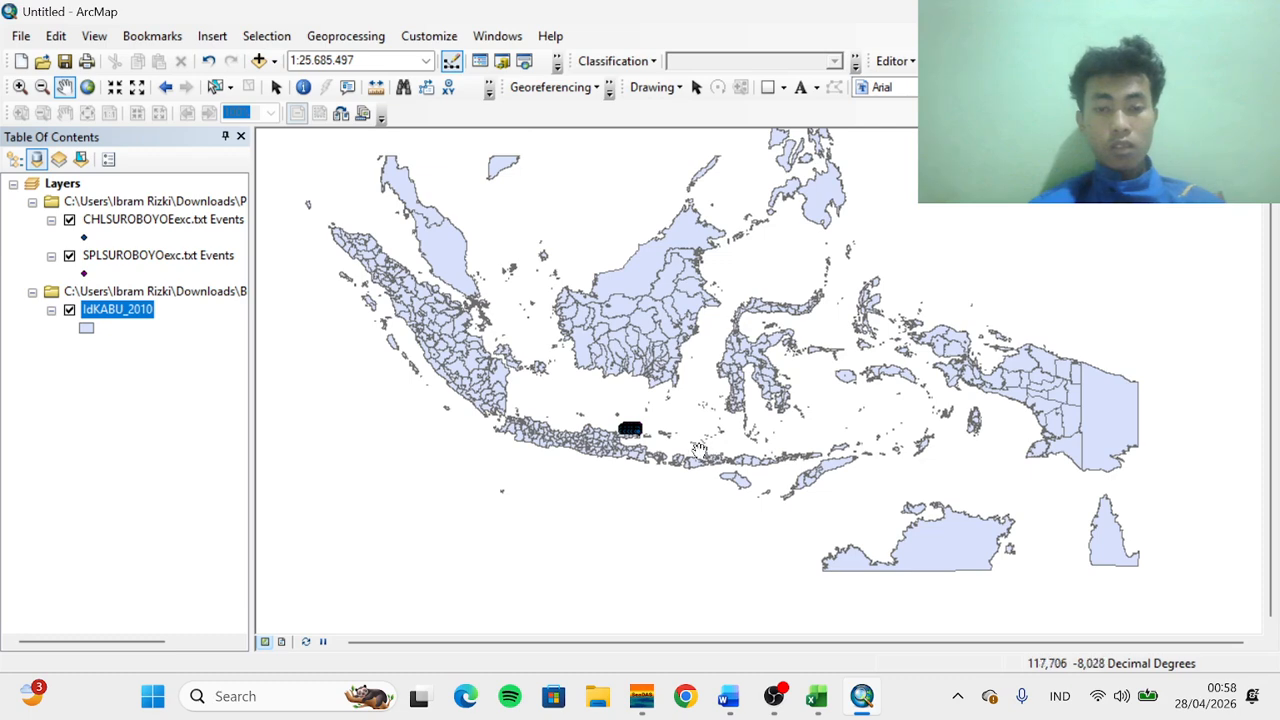
Zoom and pan the map to inspect the plotted points along the coast north of Java
scroll(663, 430, up, 2)
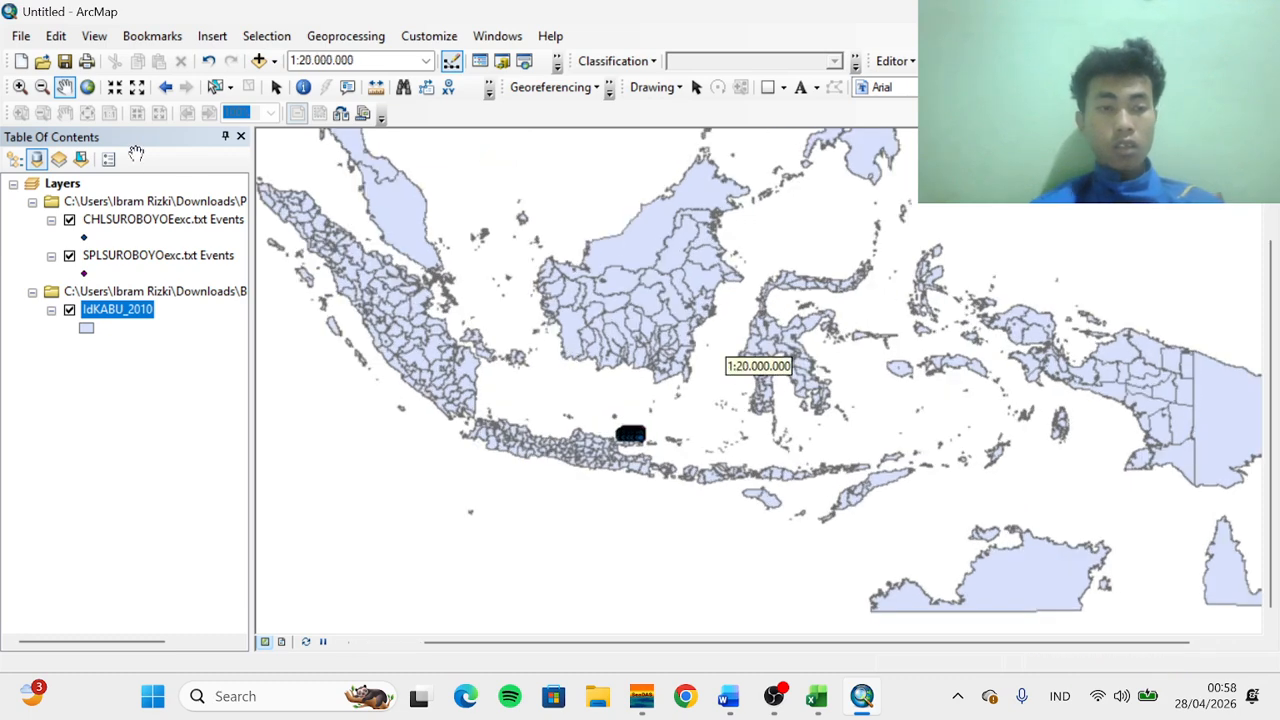
right_click(102, 222)
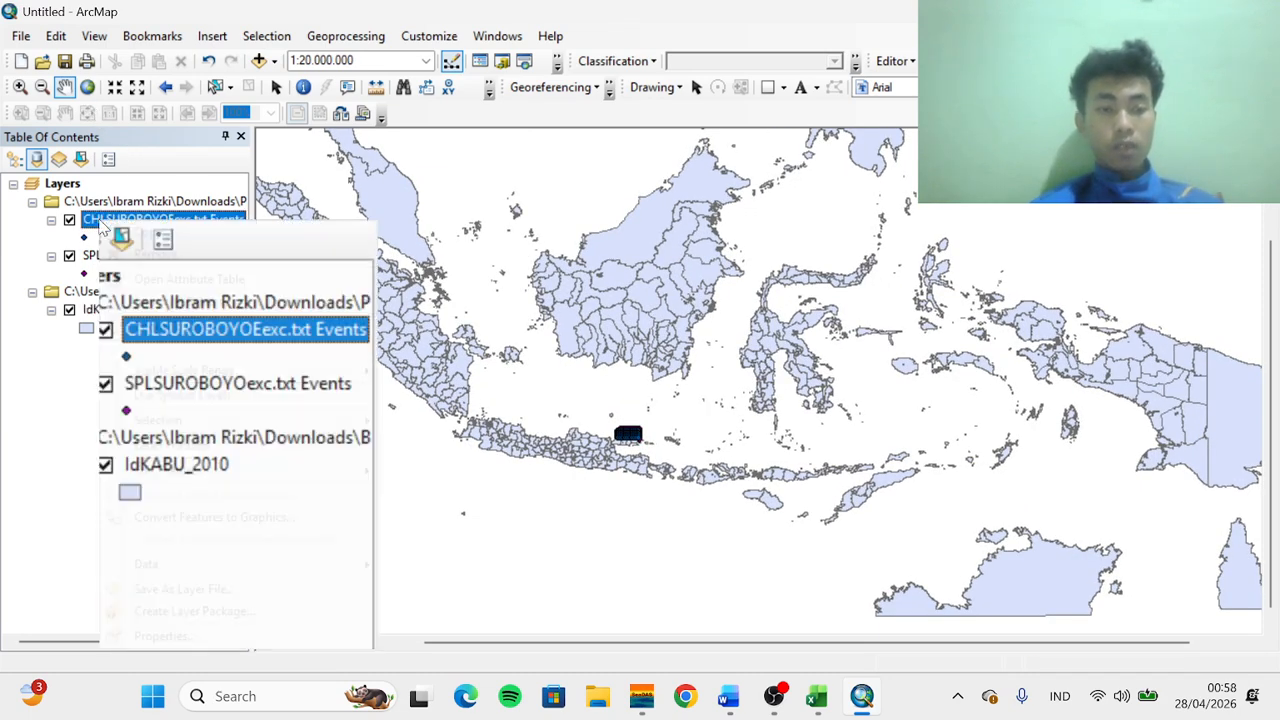
click(160, 330)
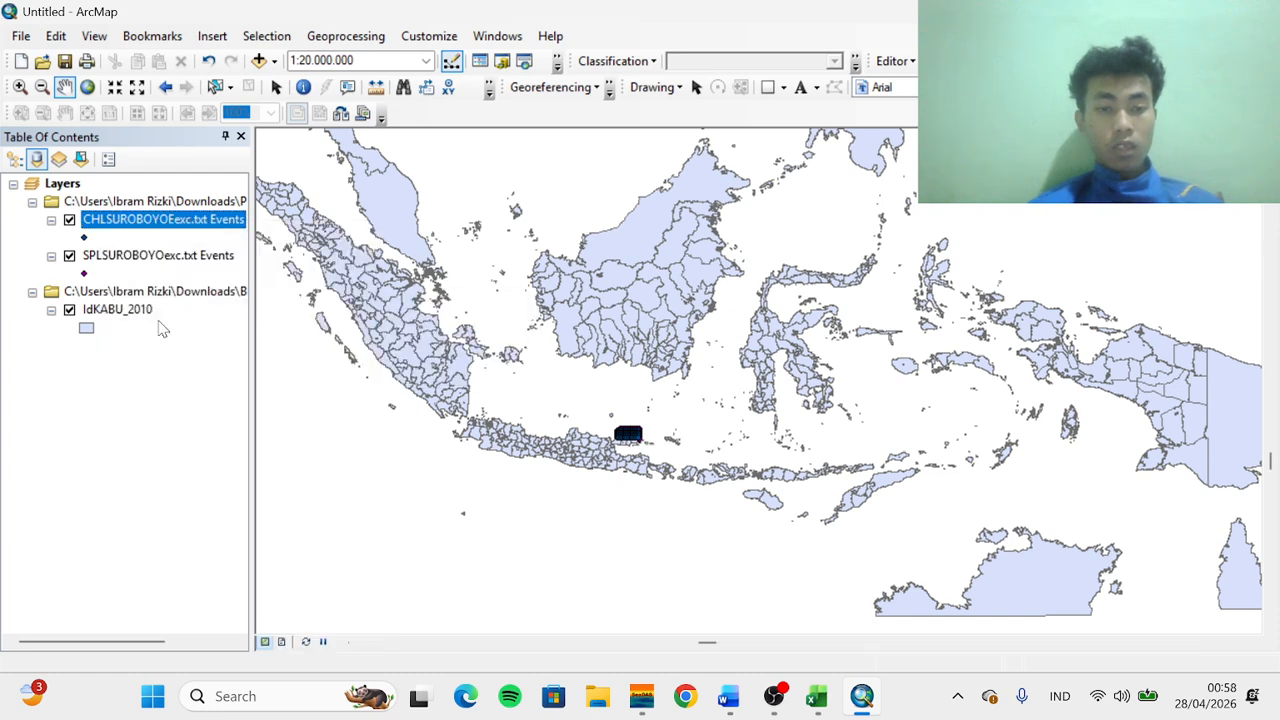
scroll(413, 386, up, 1)
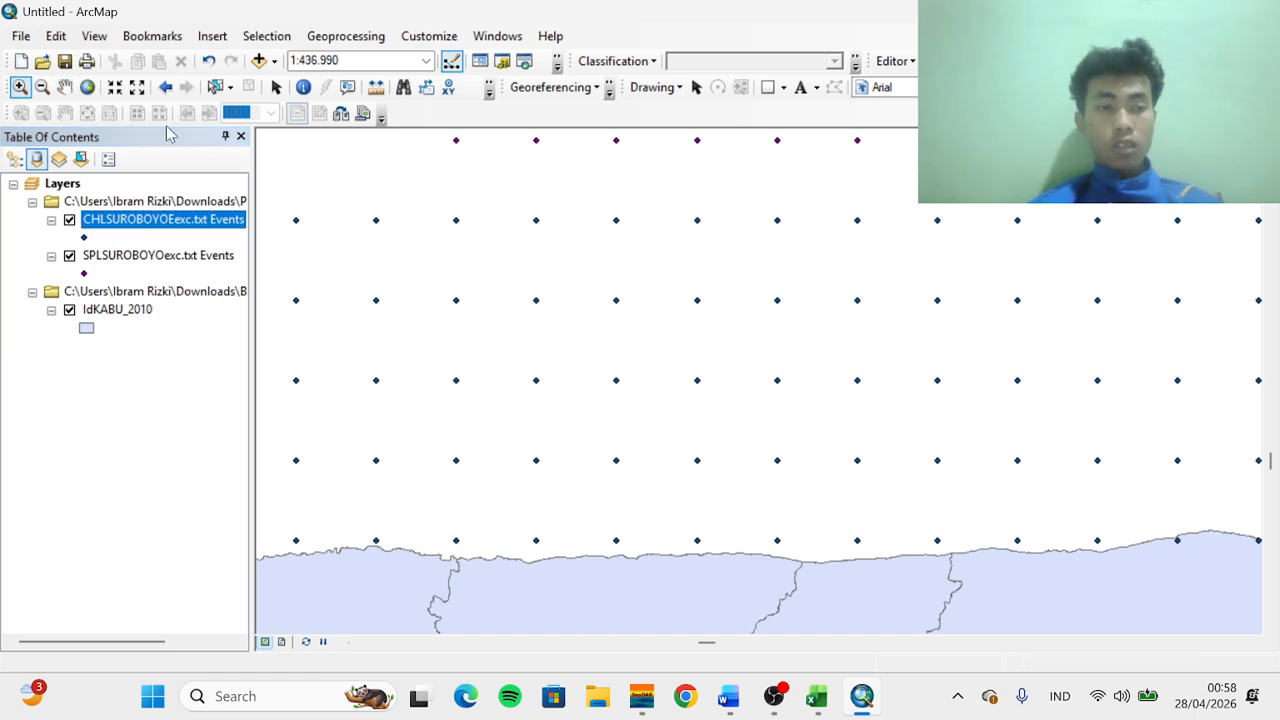
click(42, 87)
scroll(713, 332, down, 2)
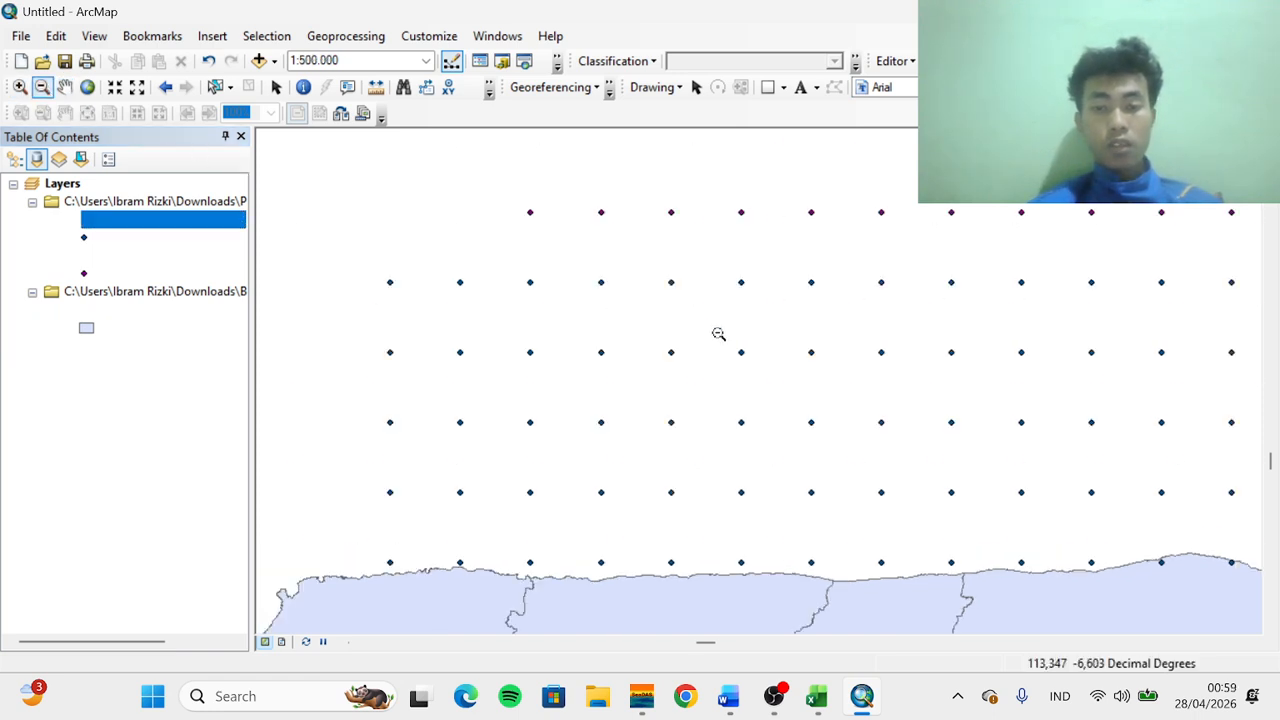
scroll(952, 511, down, 1)
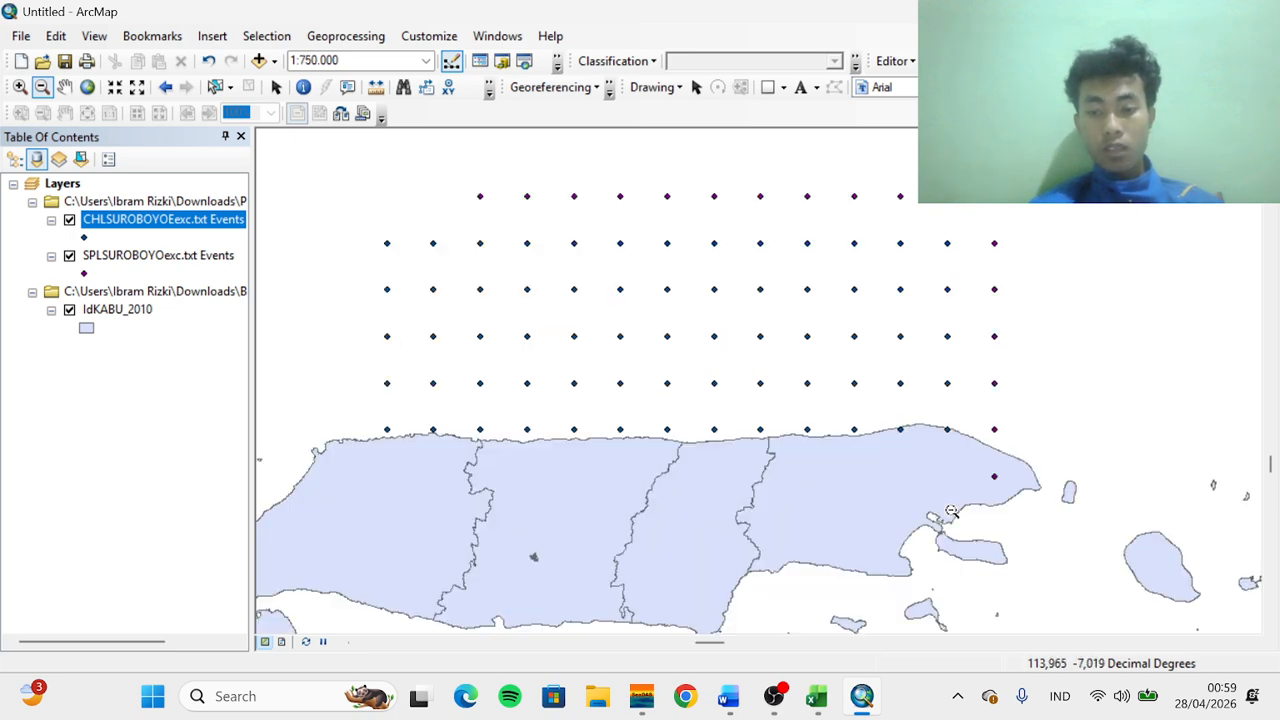
scroll(831, 435, down, 1)
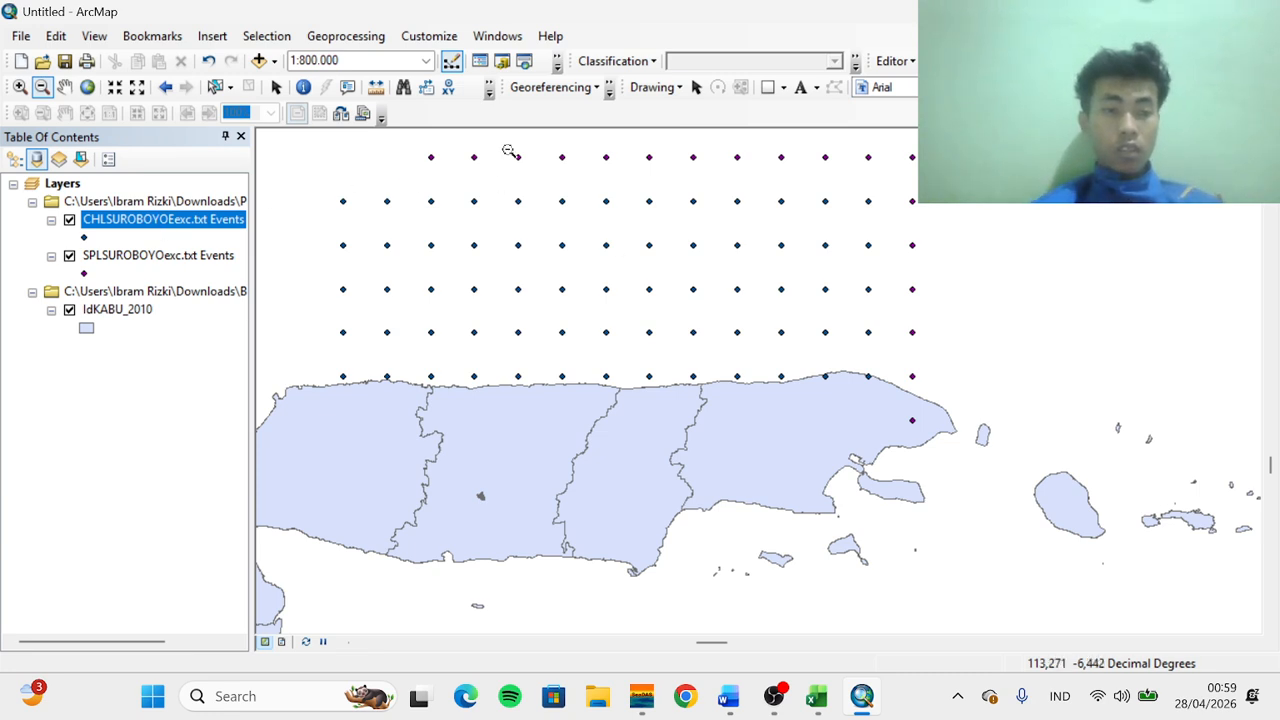
click(64, 87)
drag(443, 331, 481, 410)
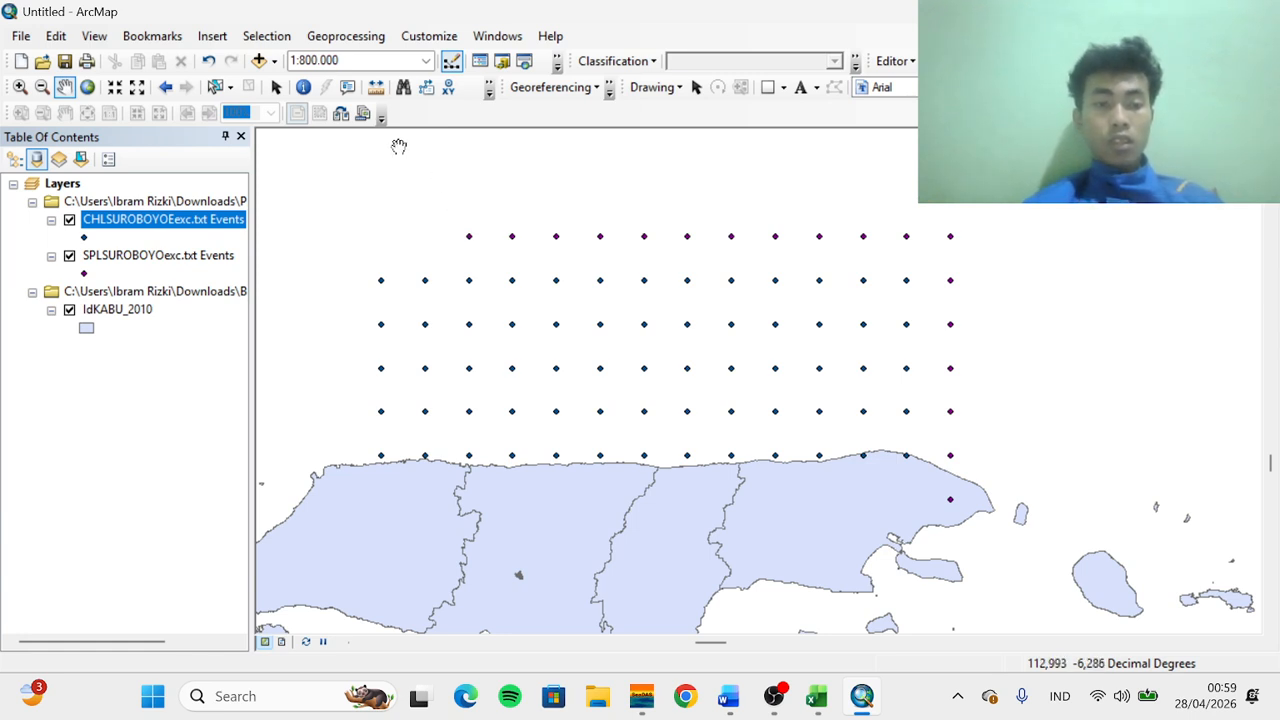
Search for the IDW tool and open the Spatial Analyst version of IDW
click(503, 40)
click(516, 171)
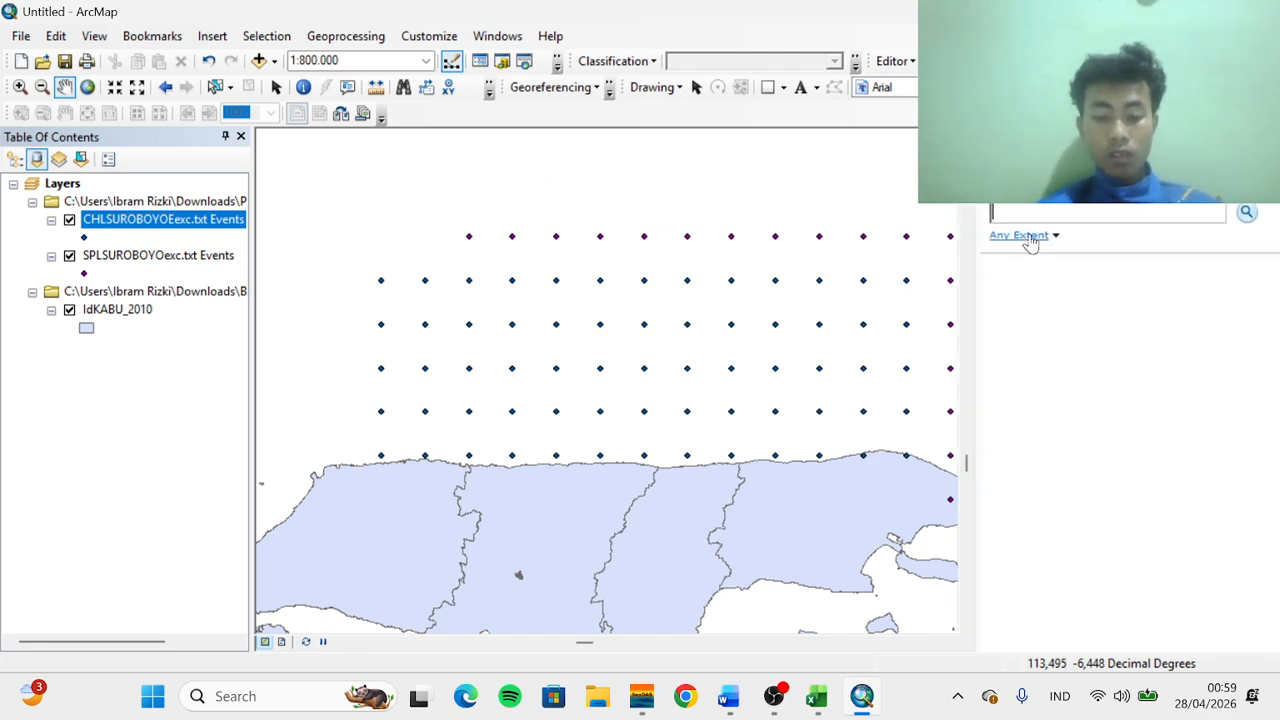
click(1250, 217)
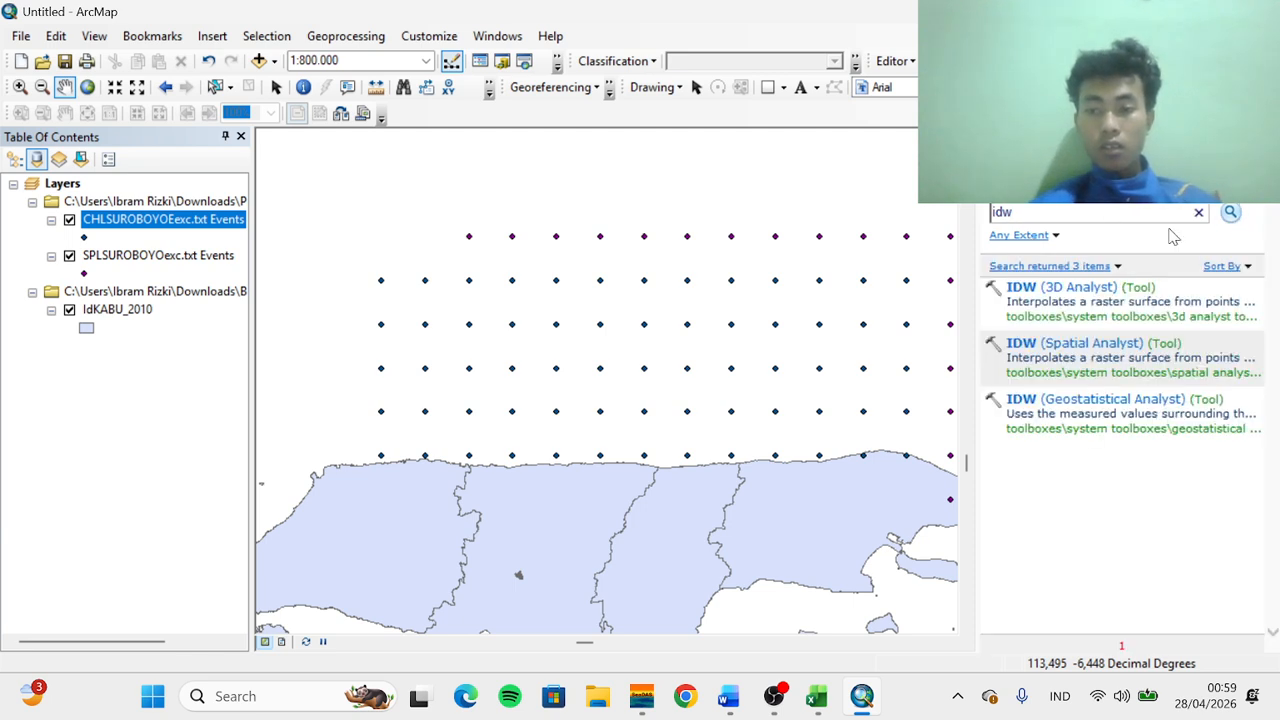
click(1046, 343)
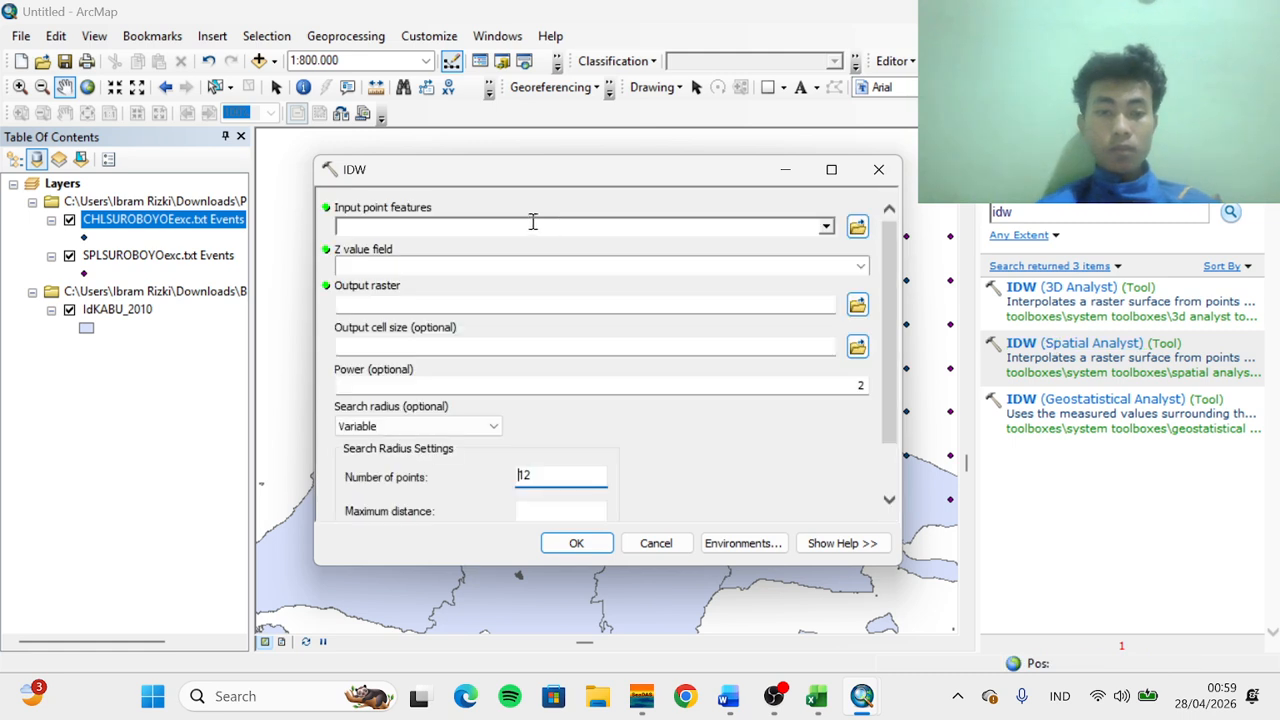
Set the IDW input points to SPLSUROBOYOexc.txt Events and the Z value field to sst
click(826, 227)
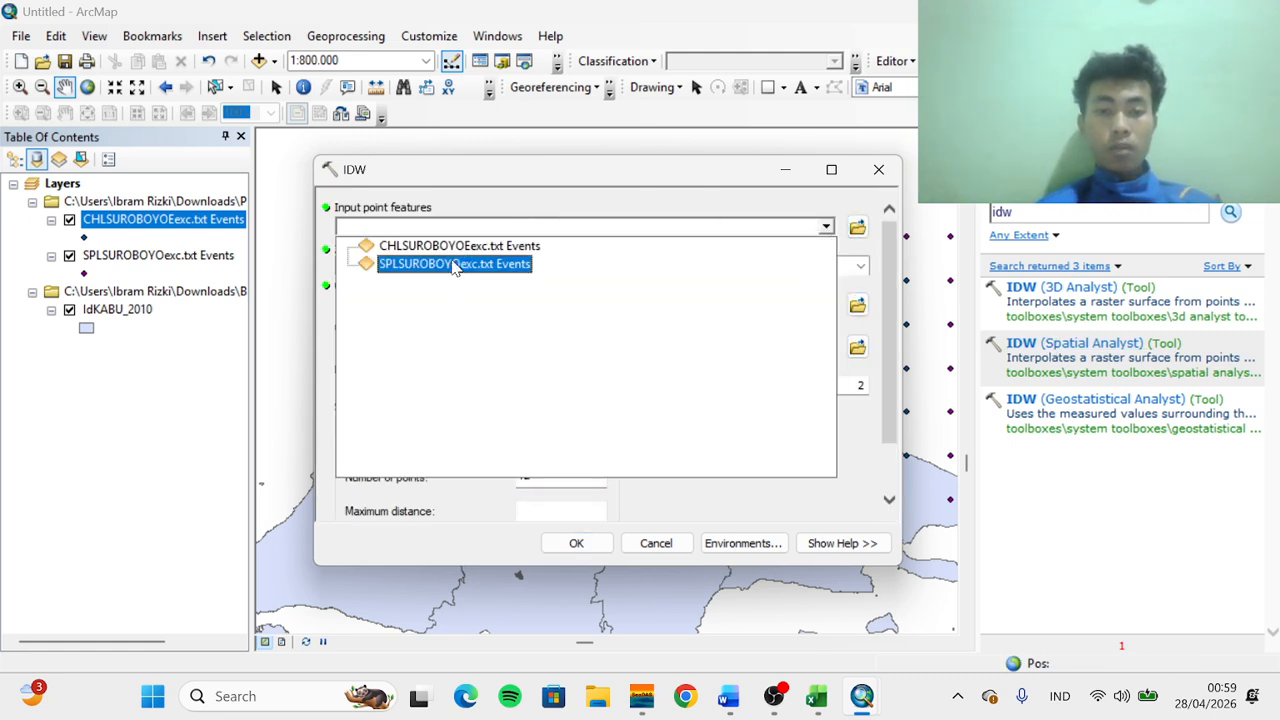
click(453, 264)
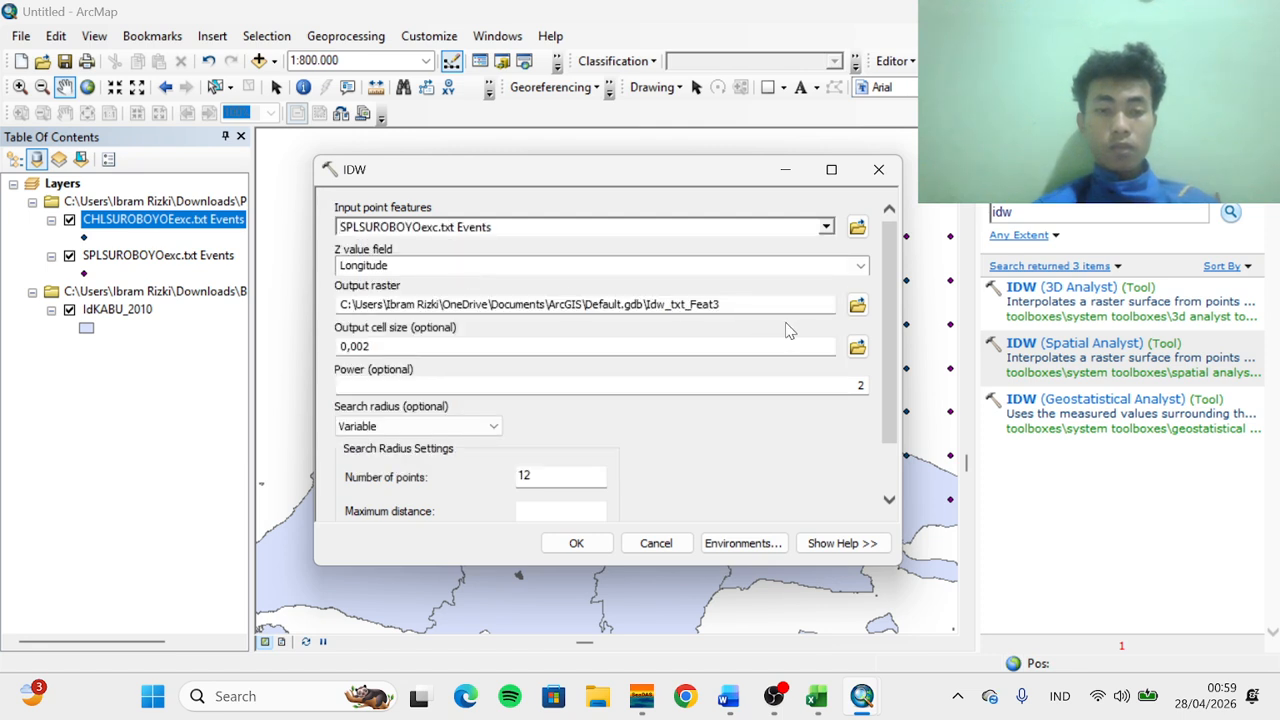
click(860, 265)
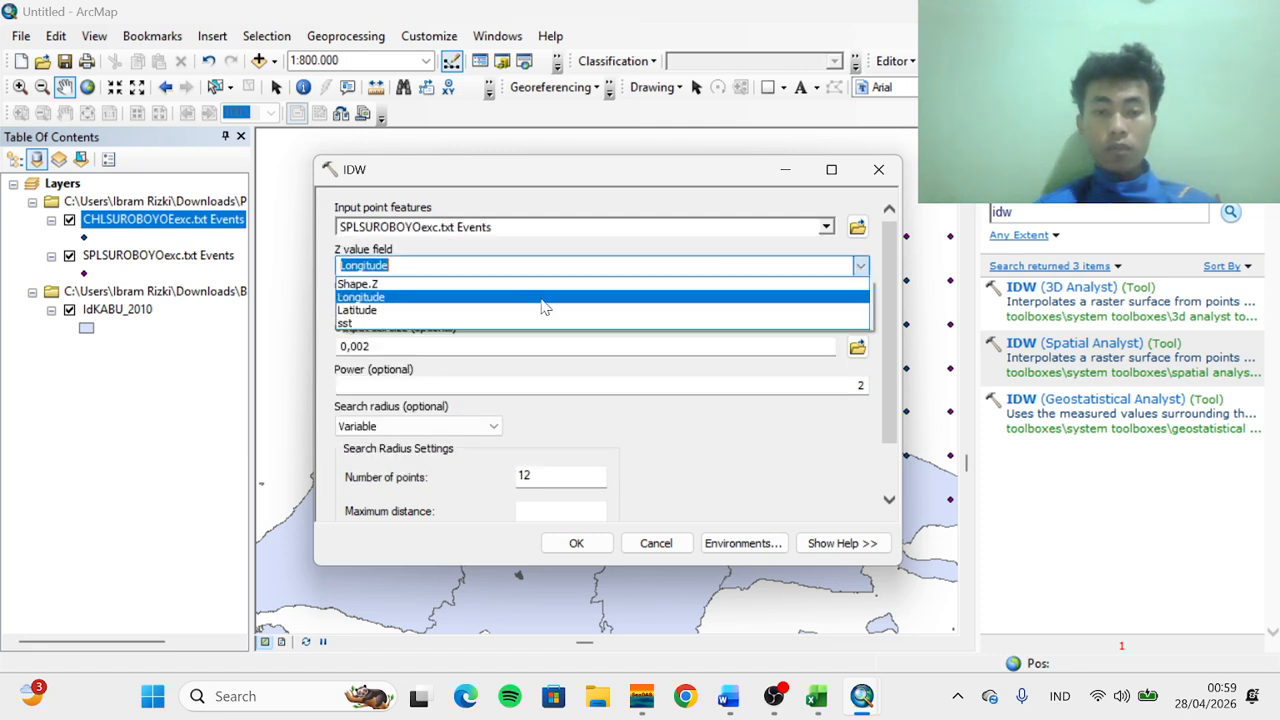
click(360, 323)
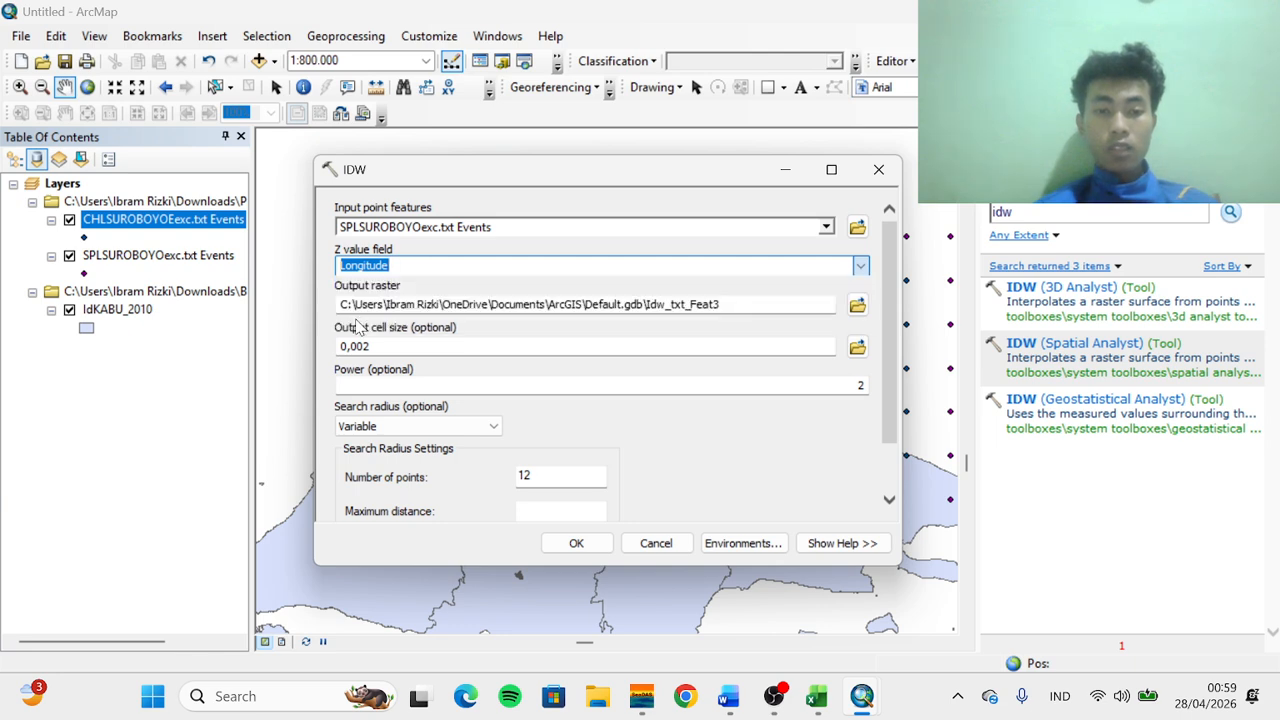
Create a new file geodatabase named chlspl in the PJK SKRG folder and open it as the output location
click(857, 306)
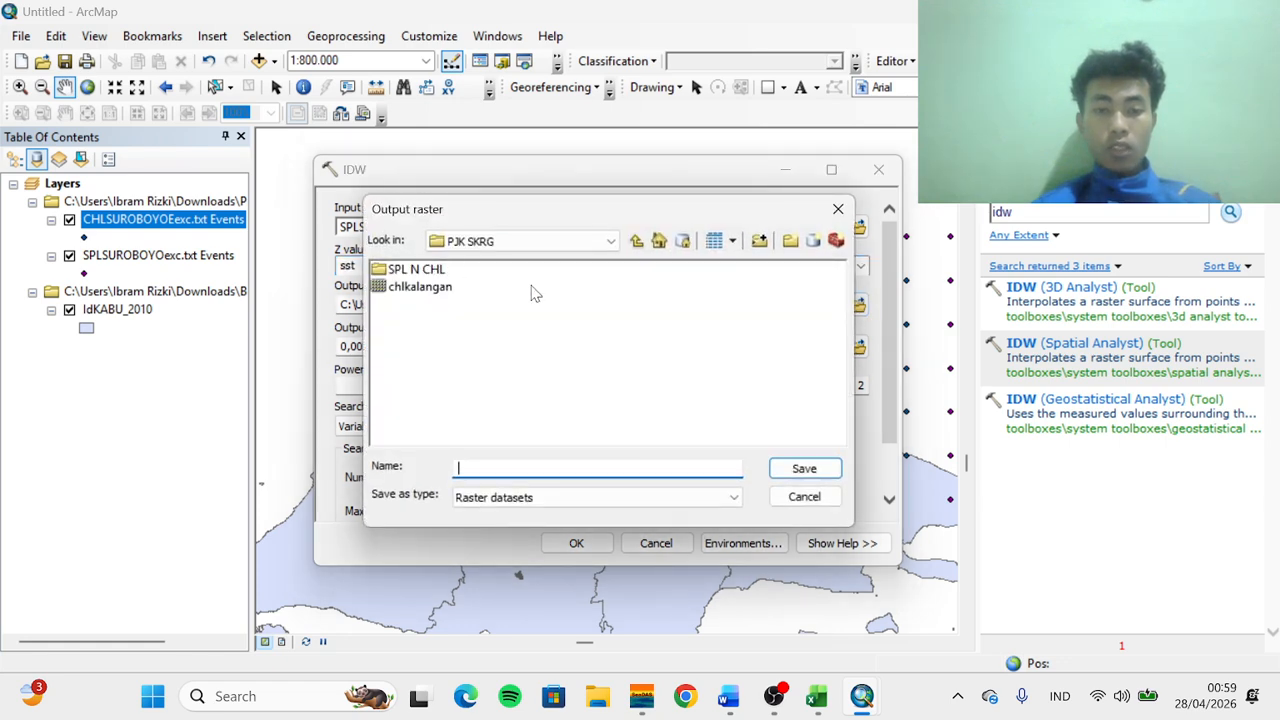
click(813, 246)
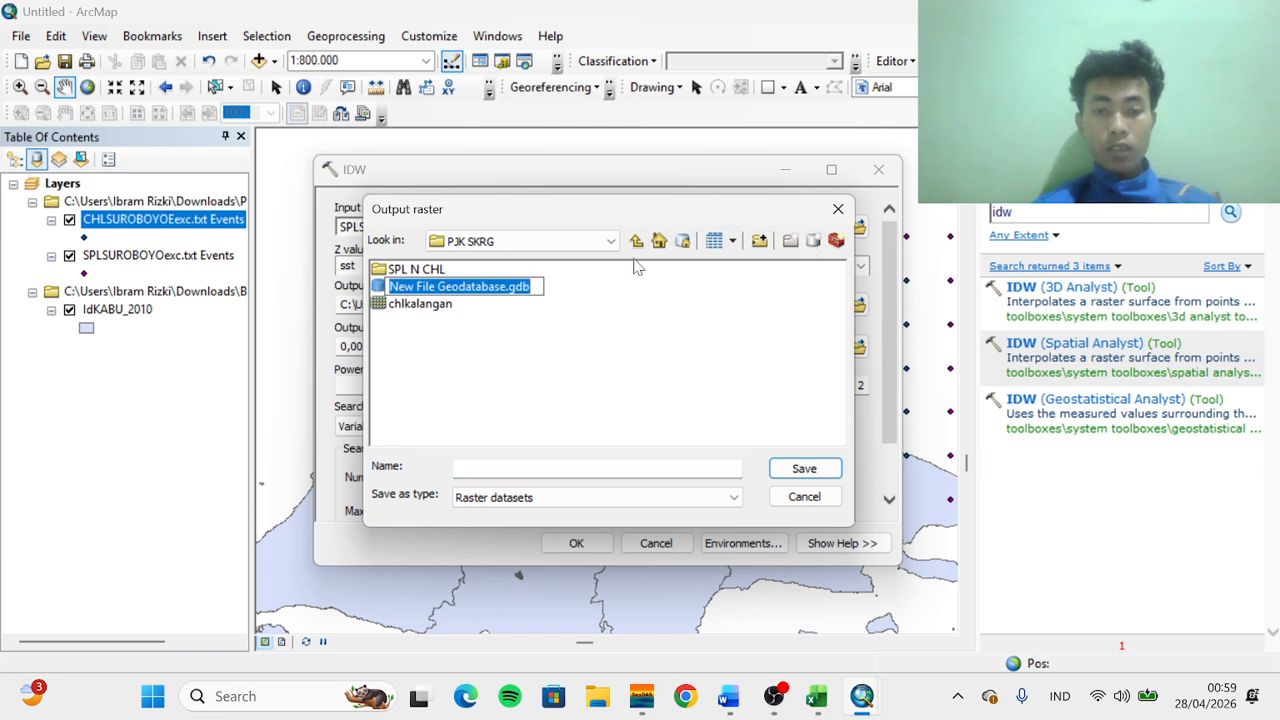
text(chlspl)
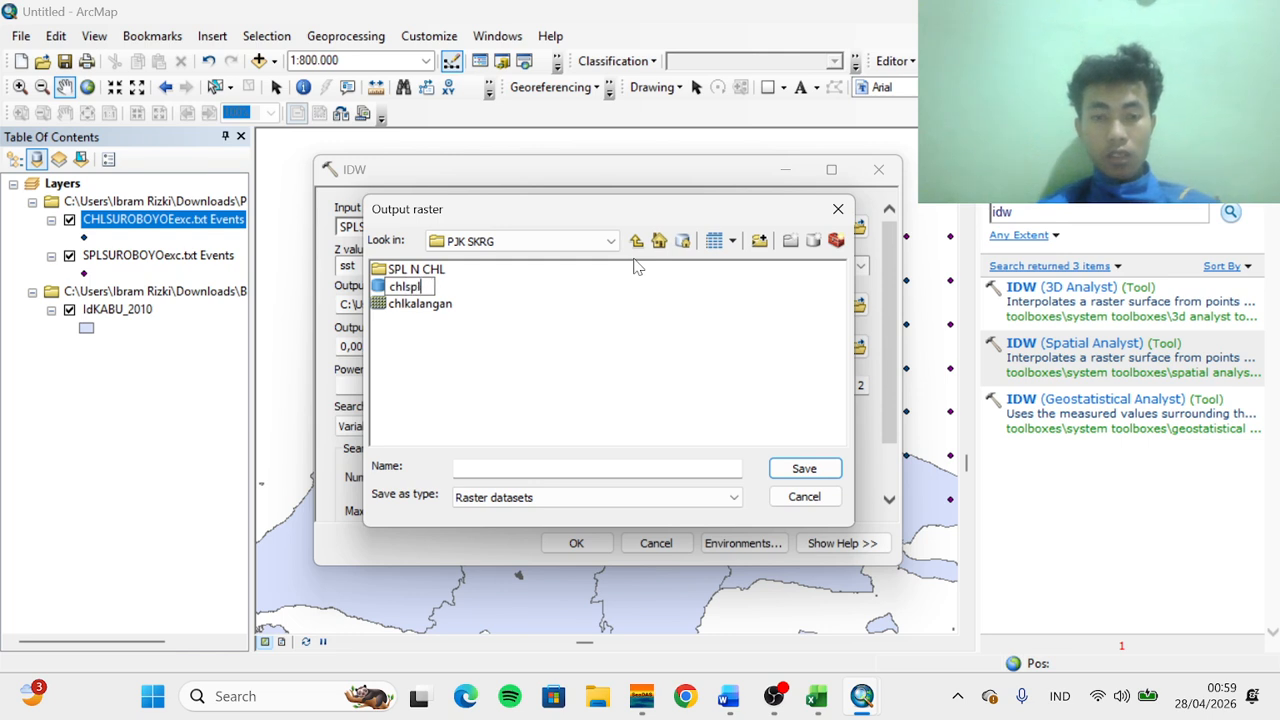
key(Return)
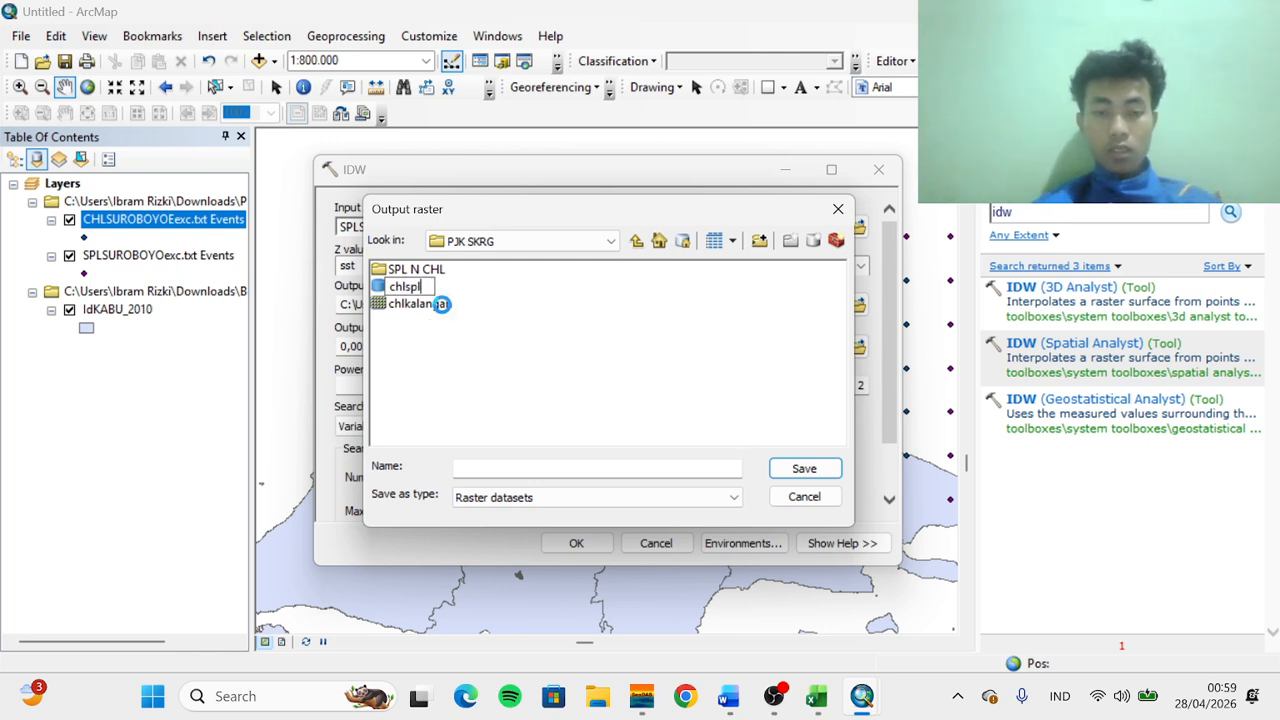
click(441, 304)
double_click(428, 288)
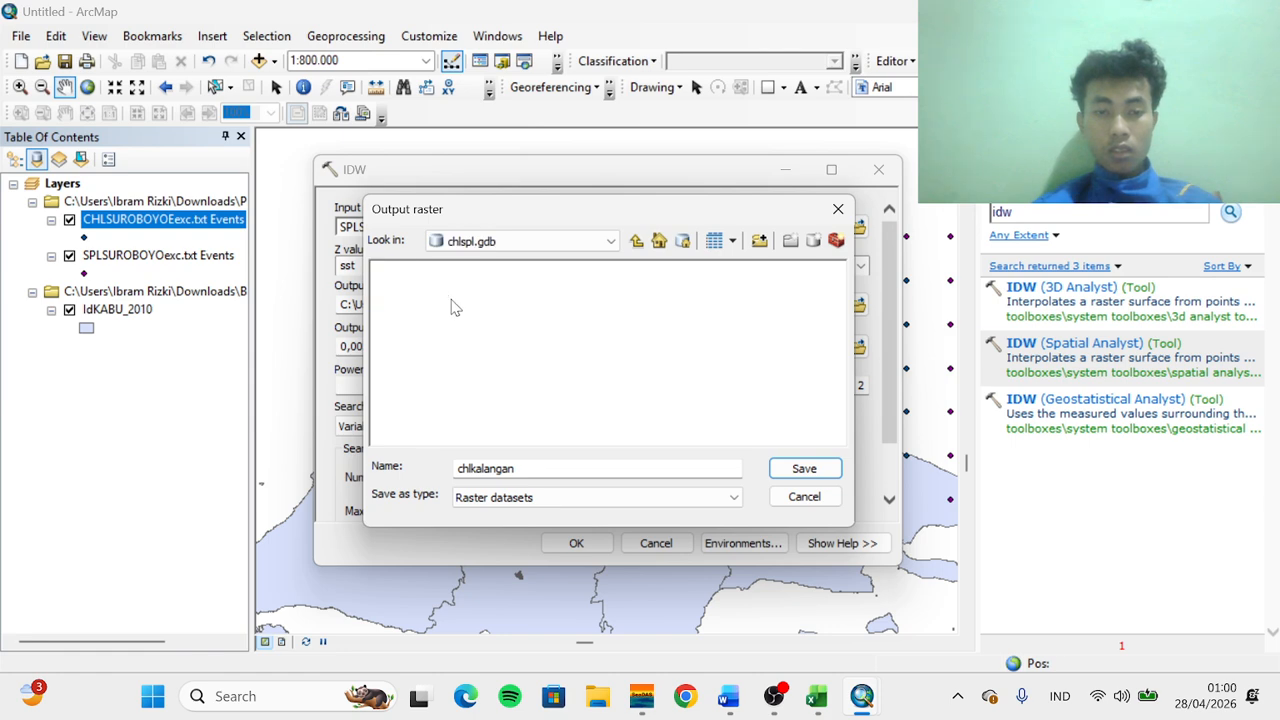
Name the output raster splsurabaya and run the IDW interpolation for sea temperature
drag(525, 469, 456, 474)
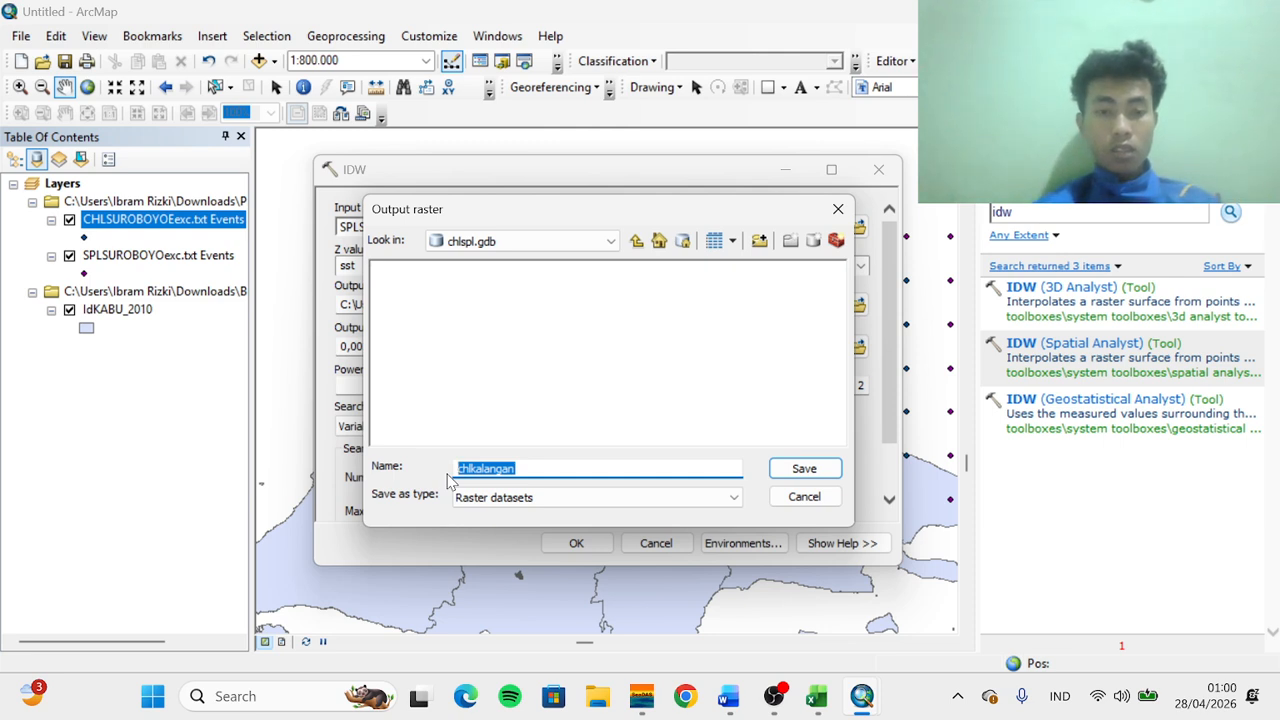
text(splsurabaya)
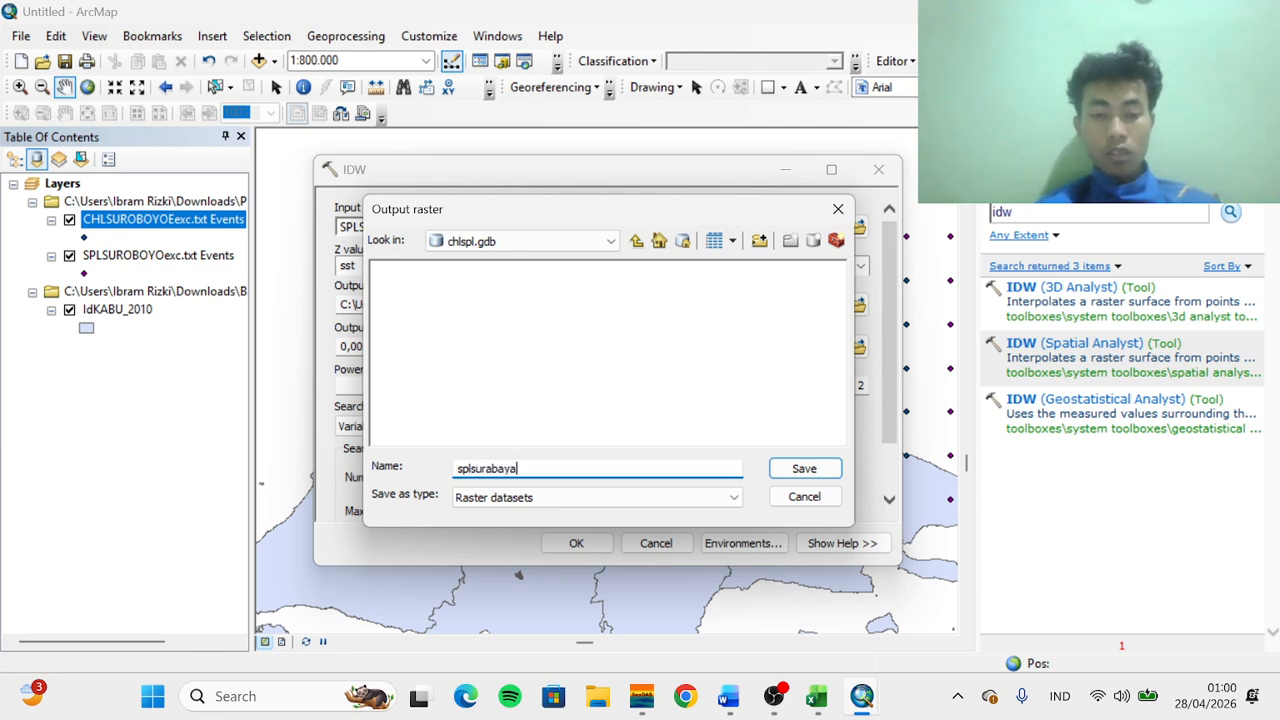
click(805, 468)
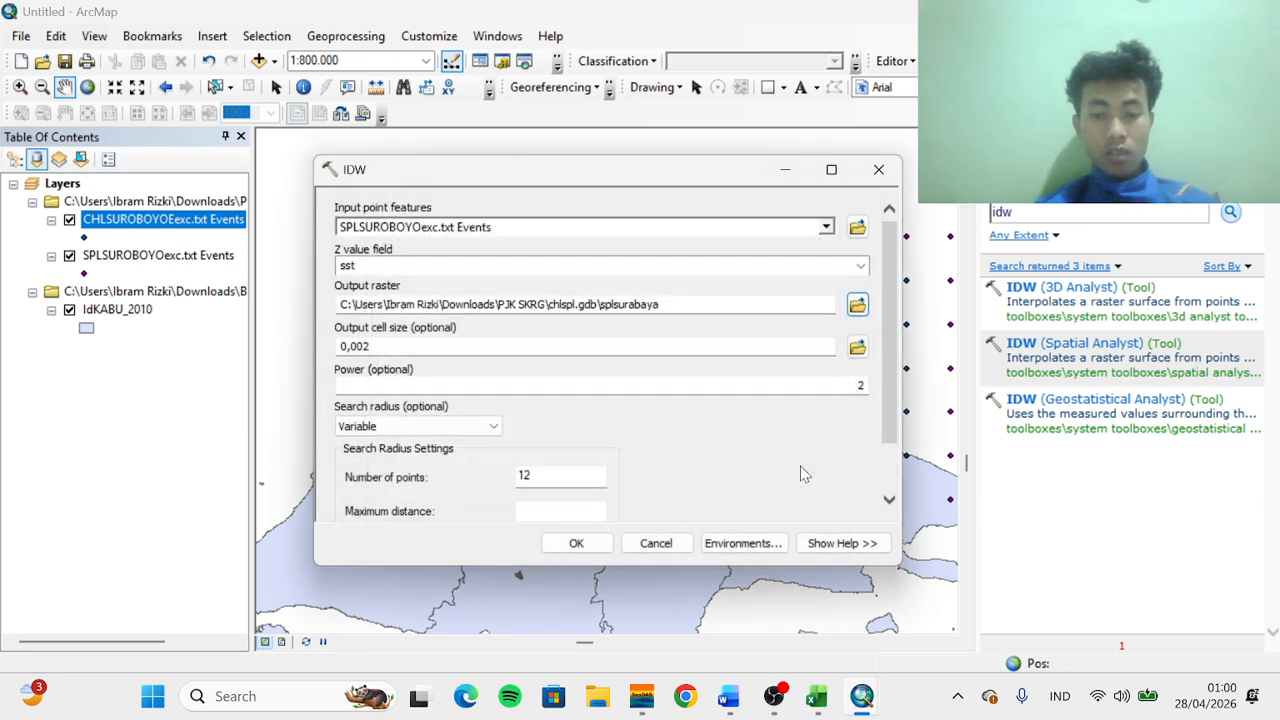
scroll(600, 450, down, 2)
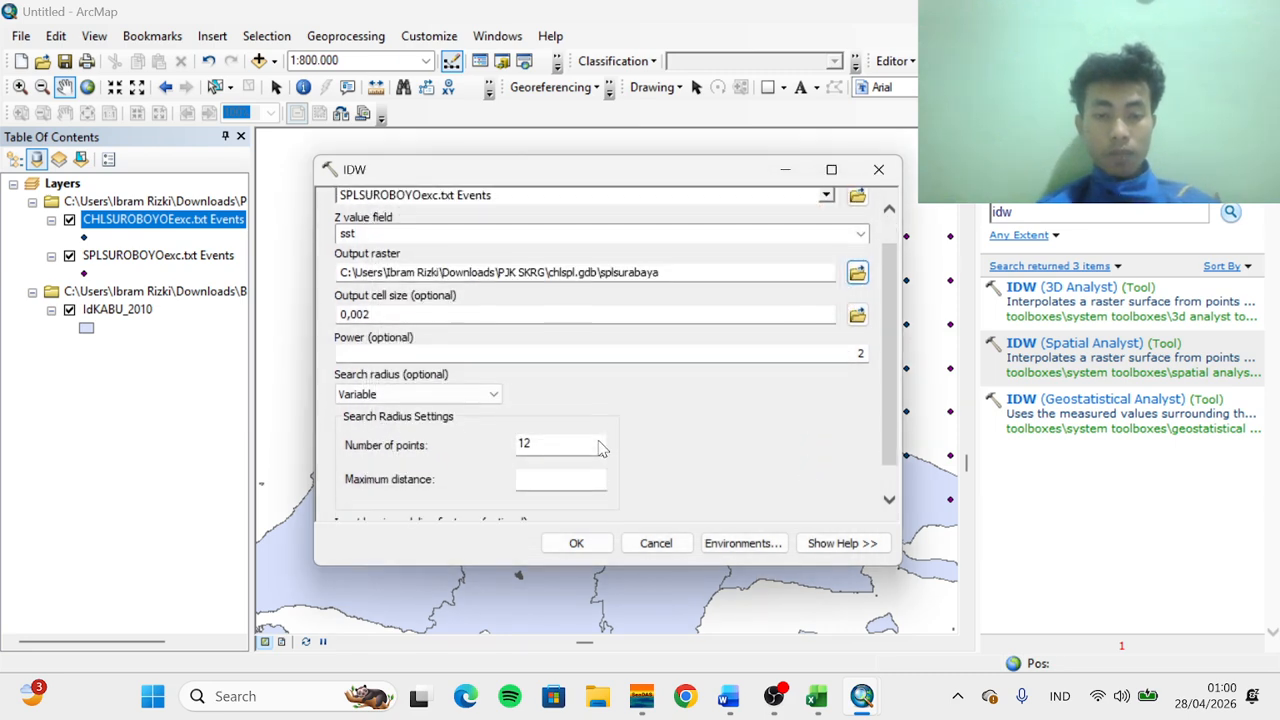
scroll(599, 441, up, 2)
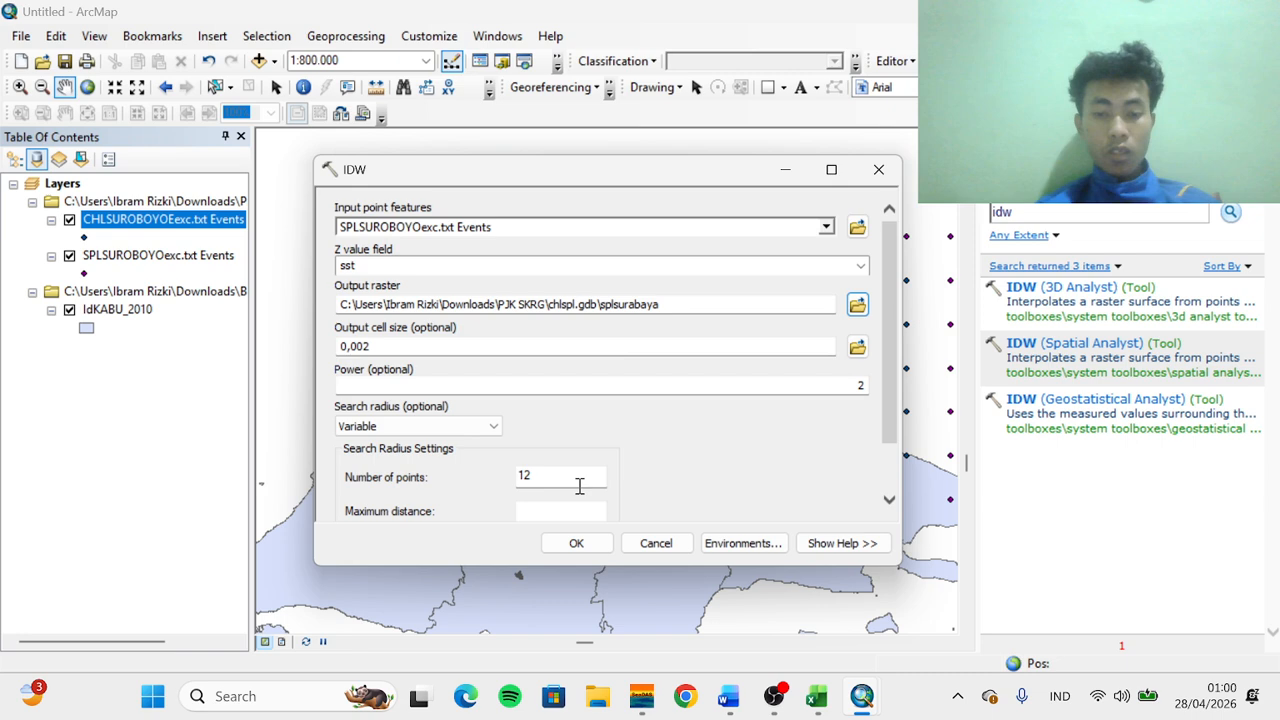
click(576, 544)
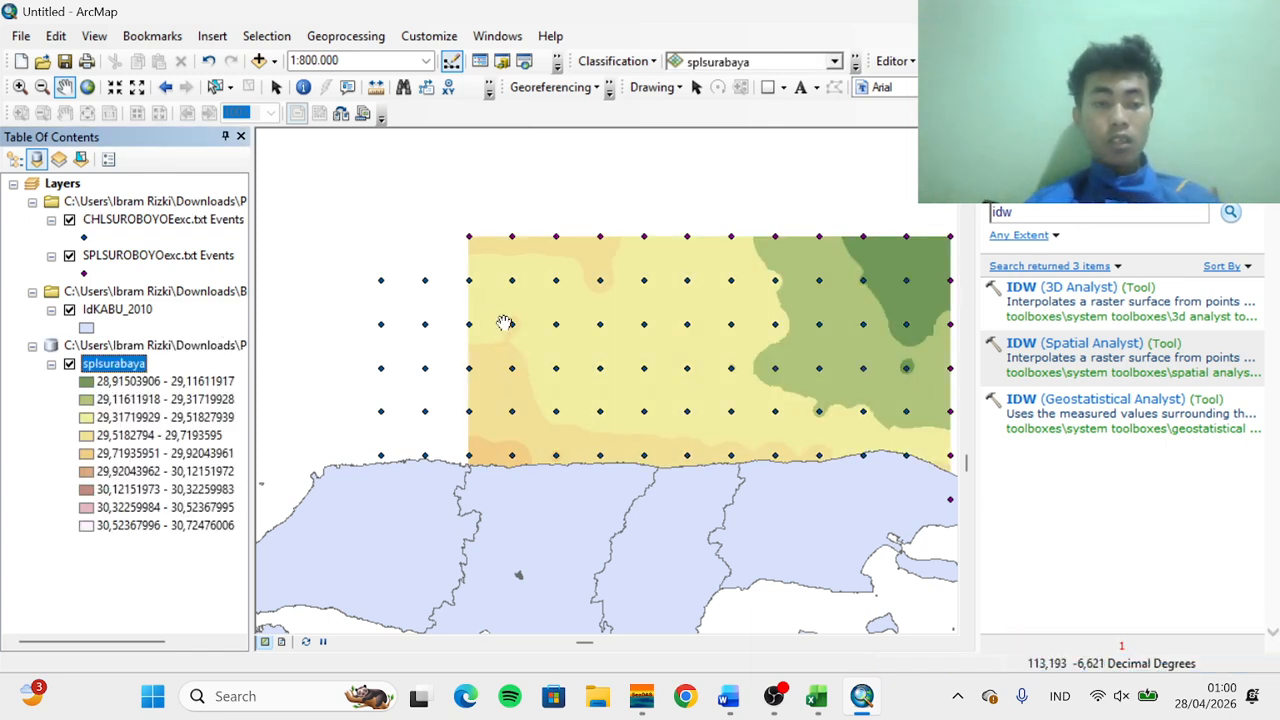
Reopen IDW and set the input points to CHLSUROBOYOexc.txt Events with chlor_a as the Z value field
click(1053, 347)
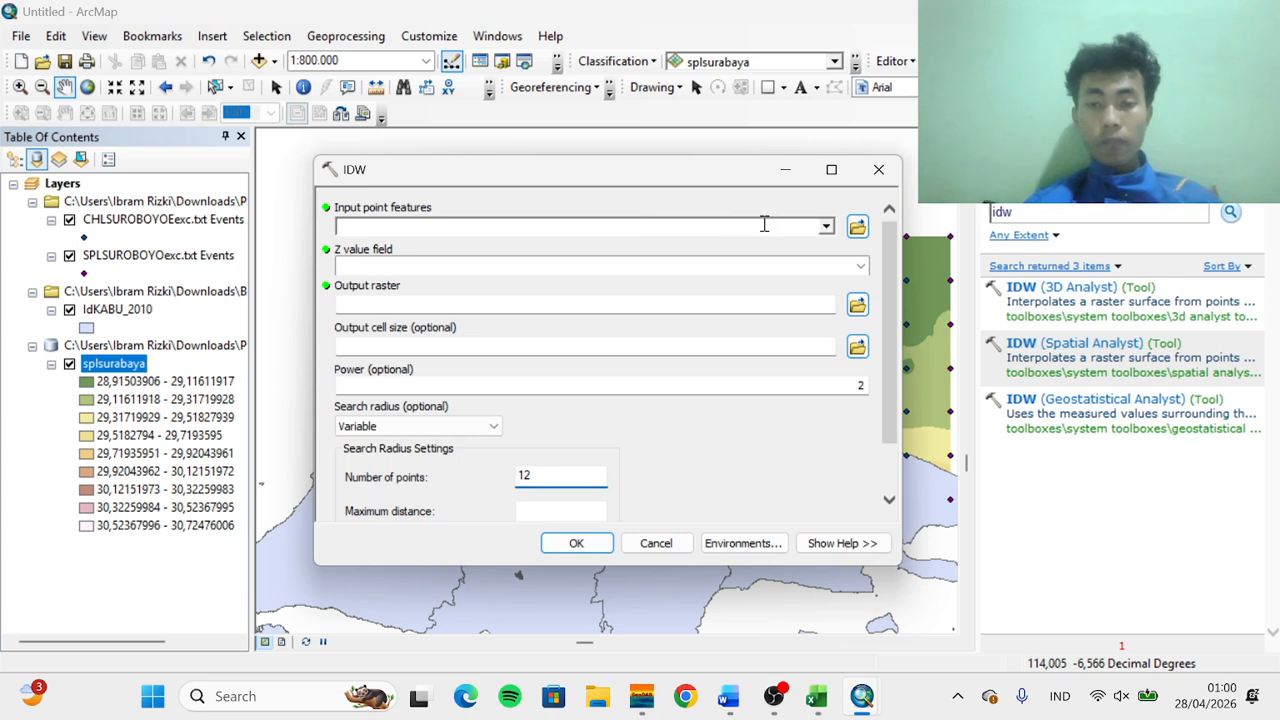
click(826, 228)
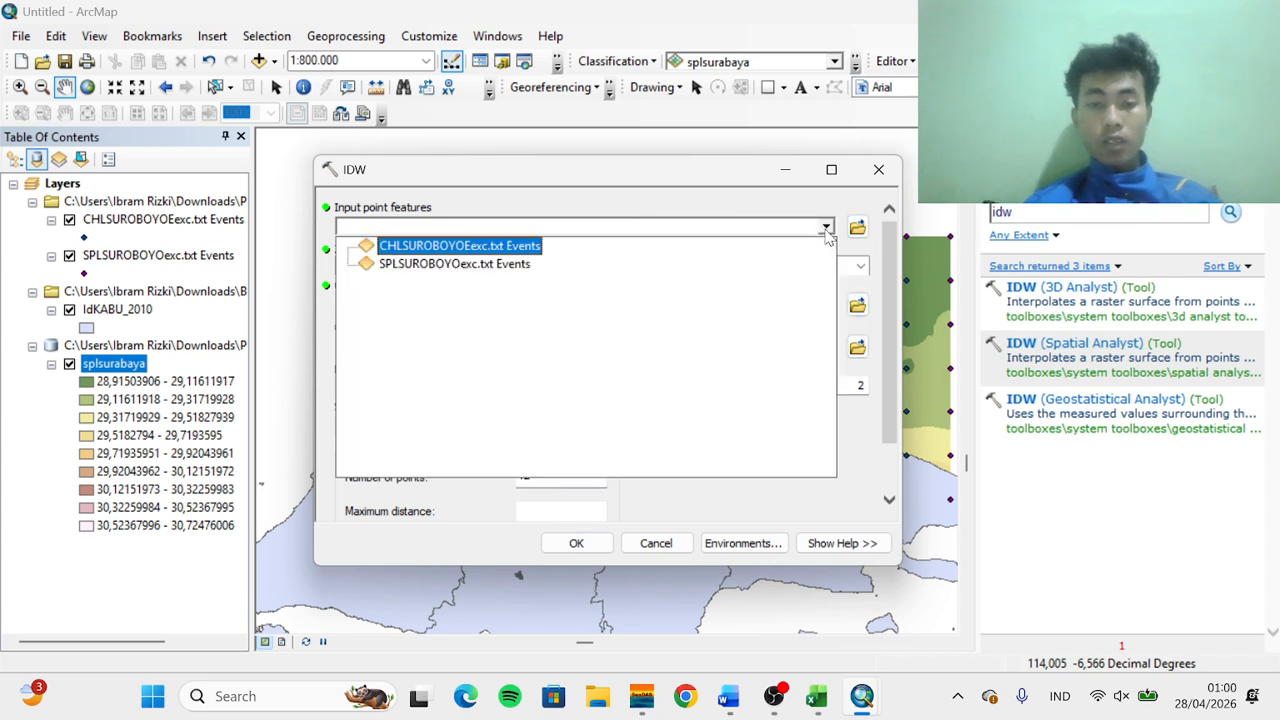
click(461, 247)
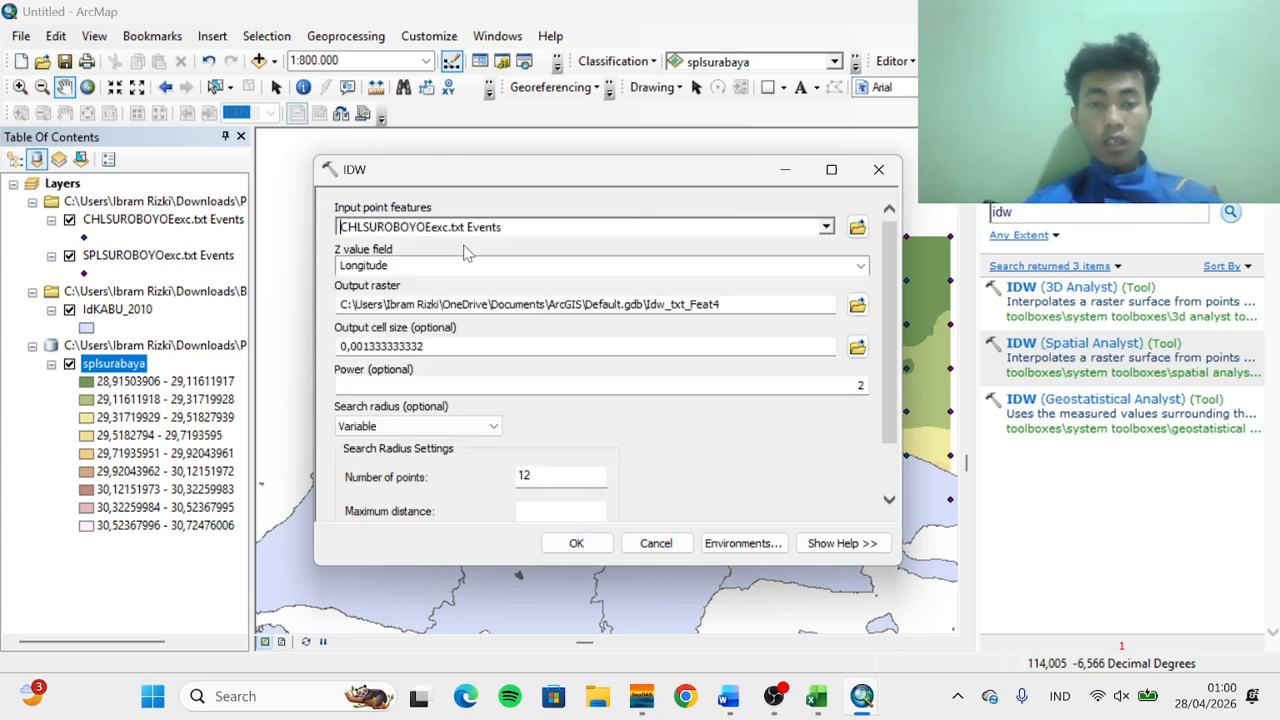
click(860, 265)
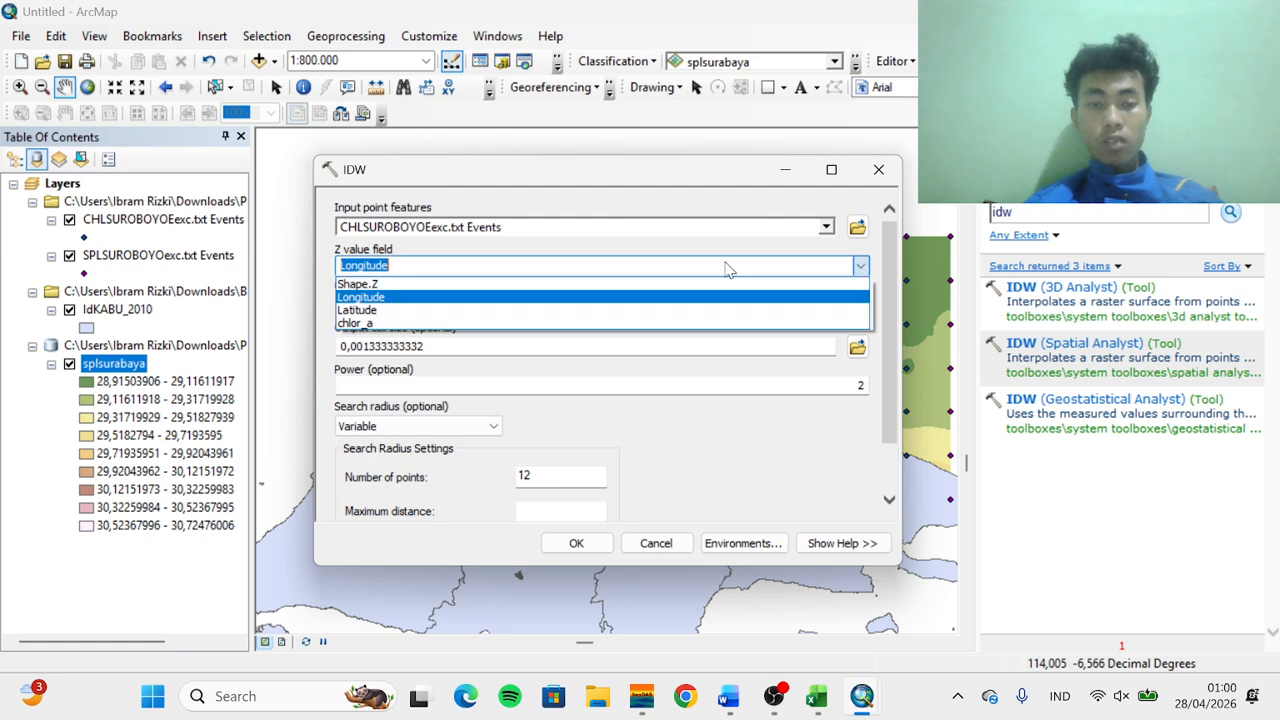
click(418, 325)
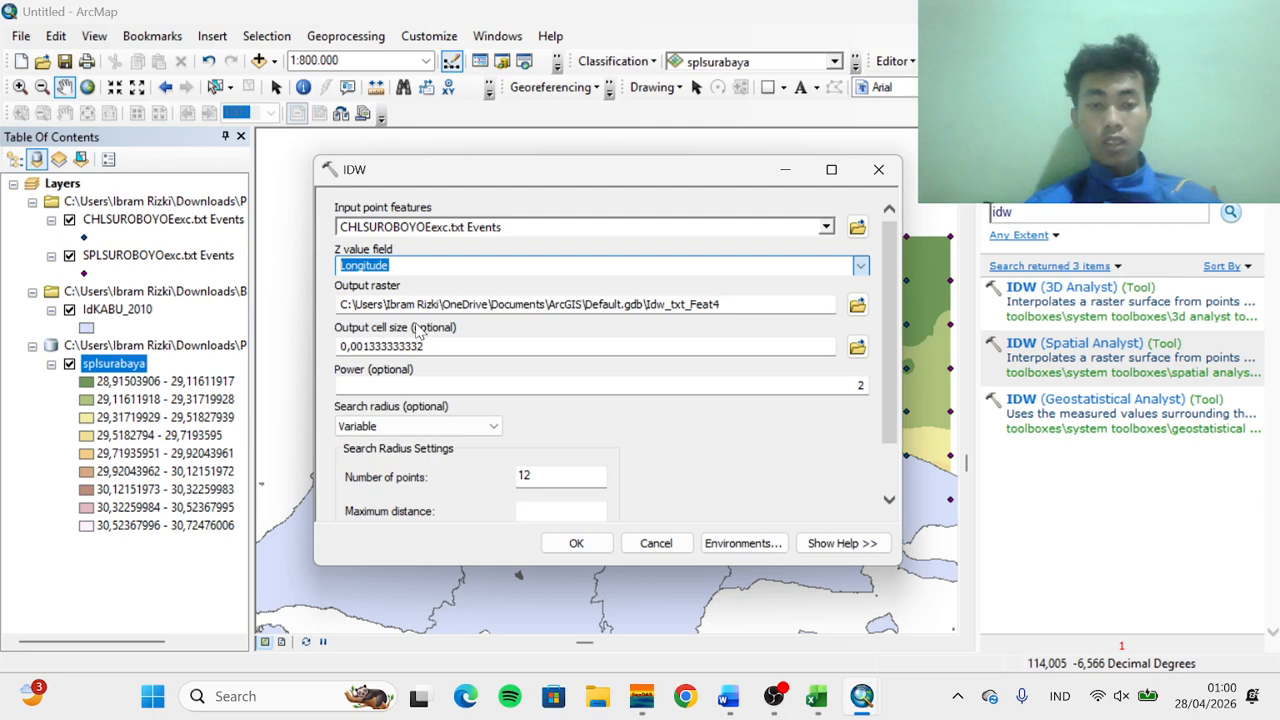
Save the output raster as chlsurabaya in chlspl.gdb and run the chlorophyll interpolation
click(857, 305)
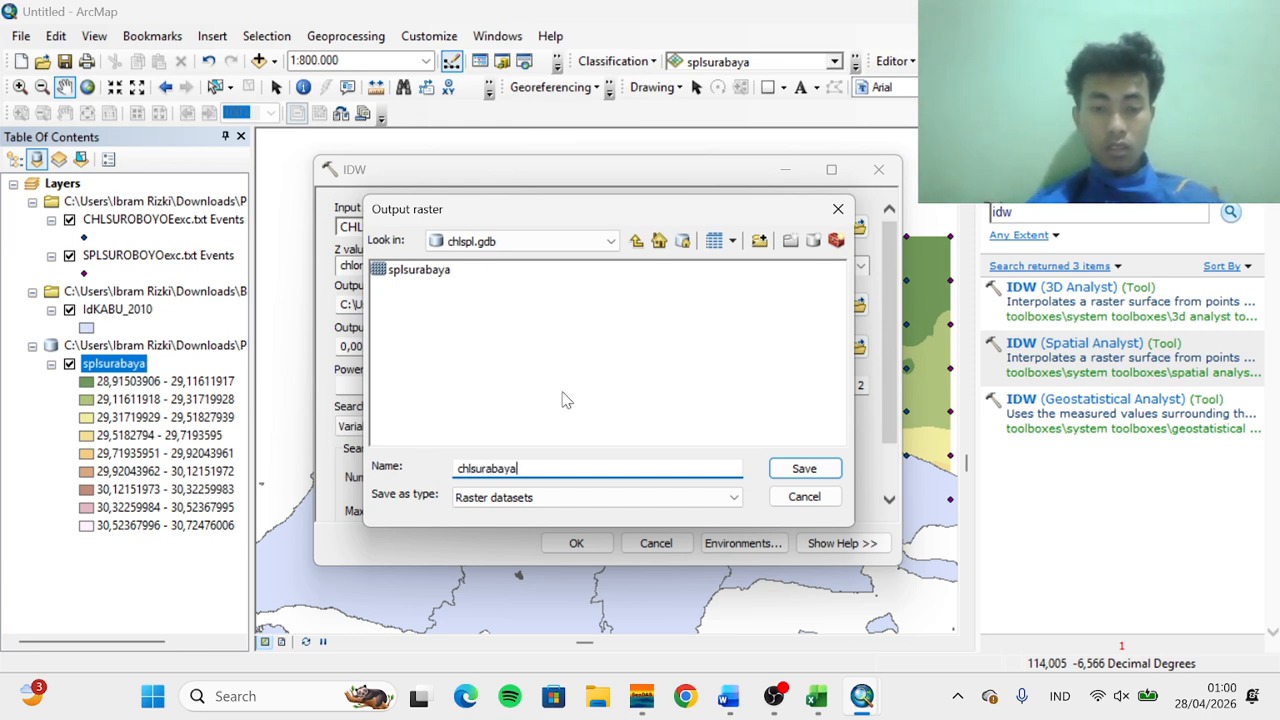
click(804, 472)
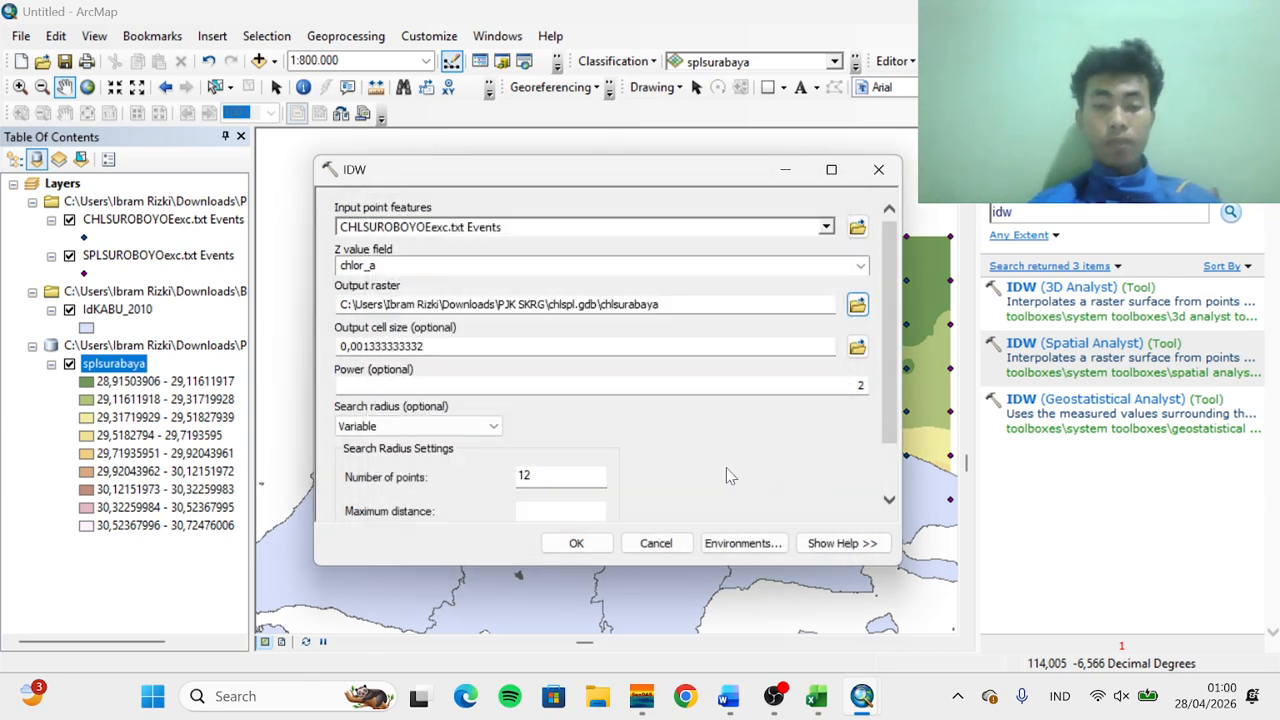
click(578, 545)
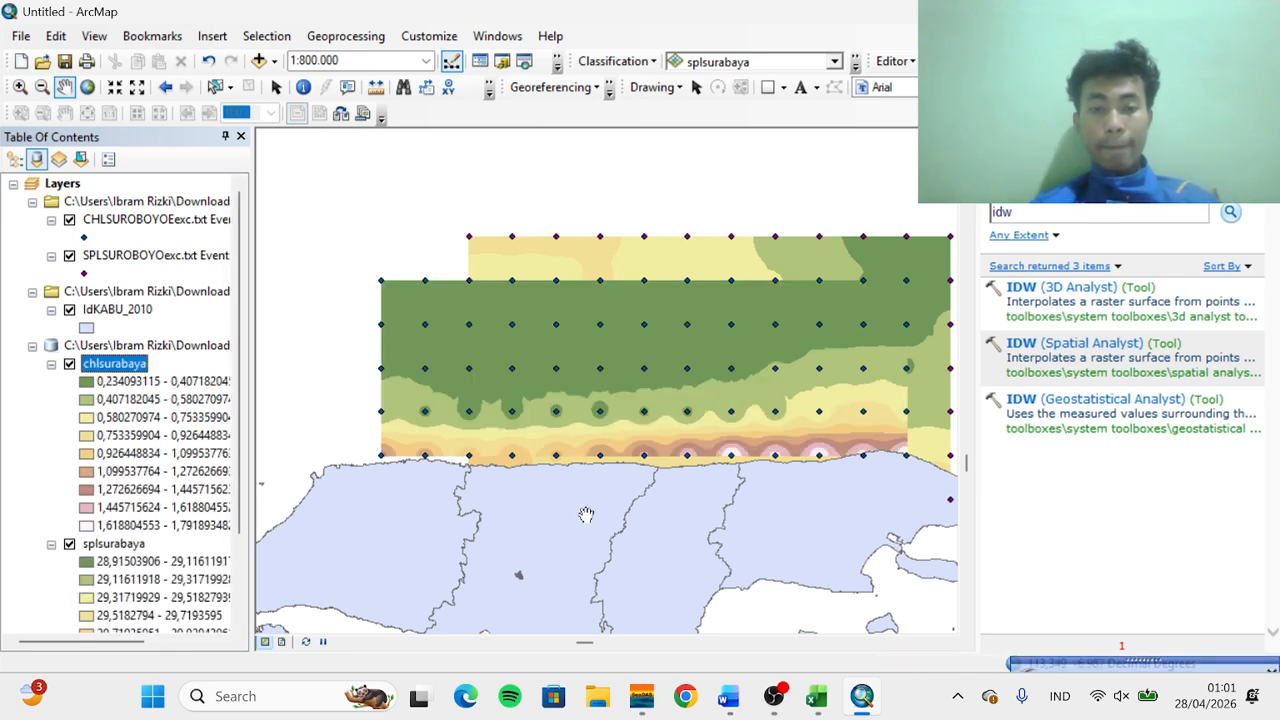
Open the chlsurabaya layer's properties and set its classified symbology to 5 classes
right_click(127, 367)
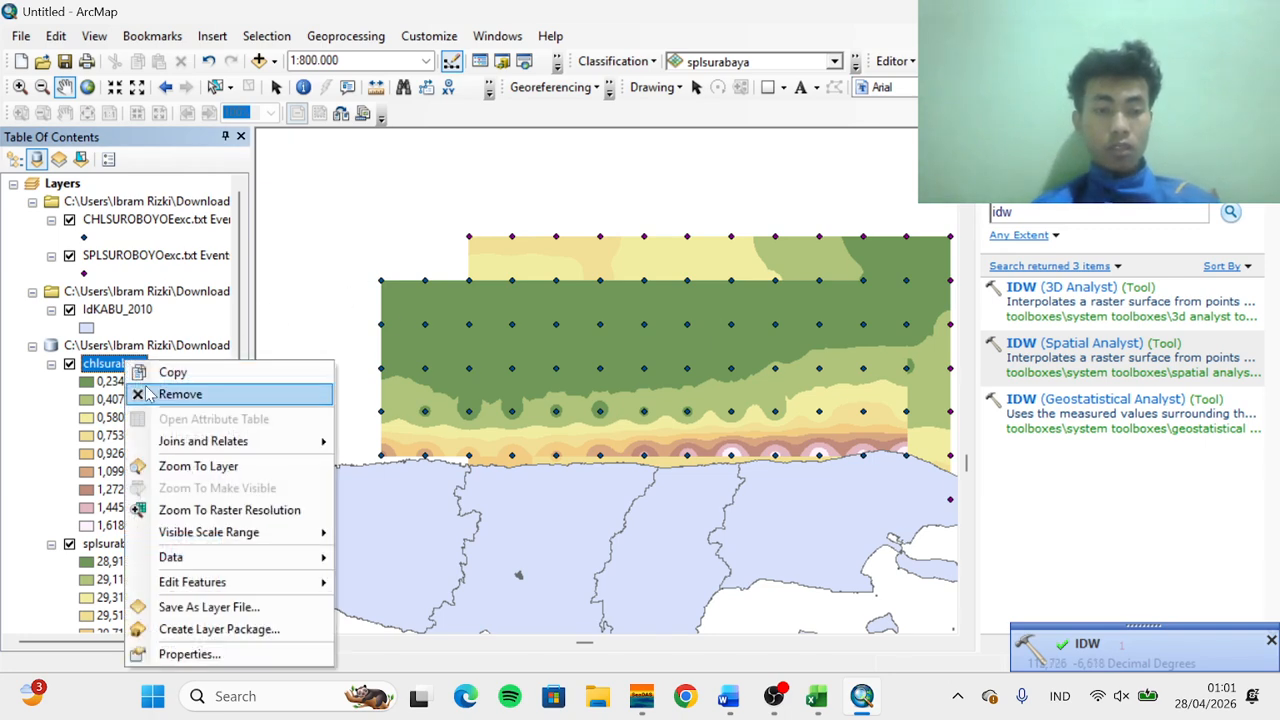
click(186, 653)
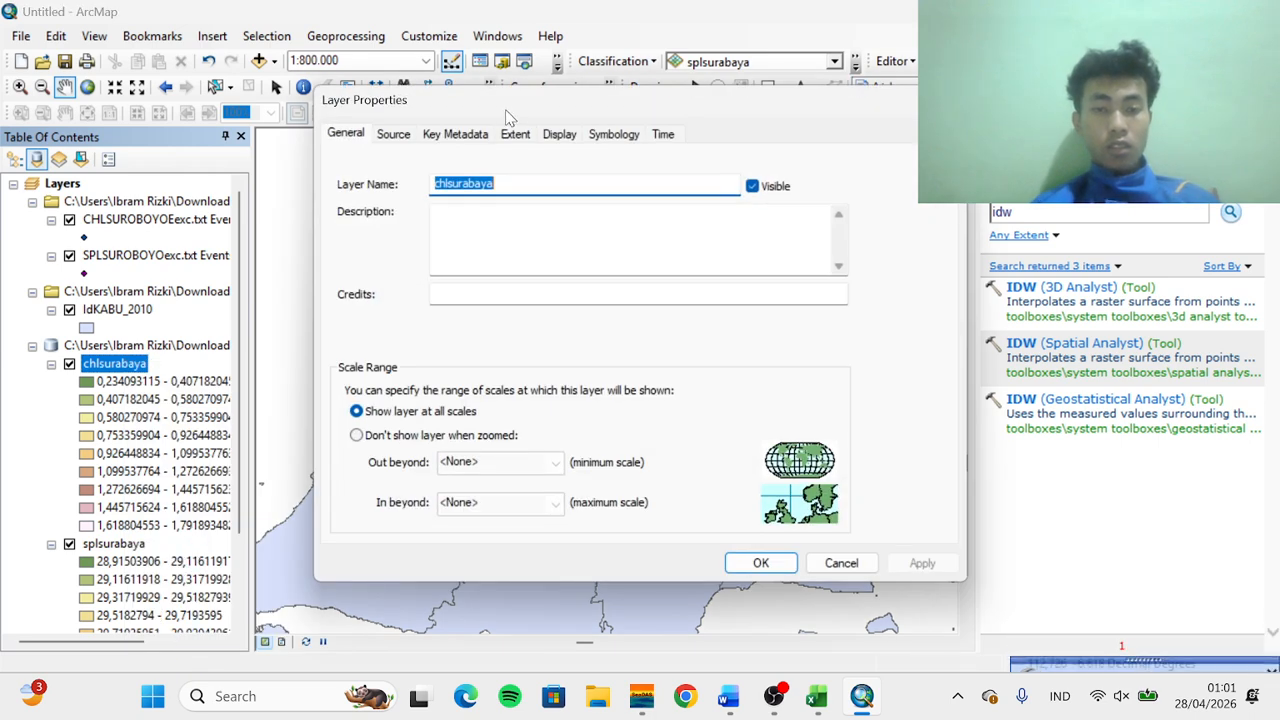
click(613, 136)
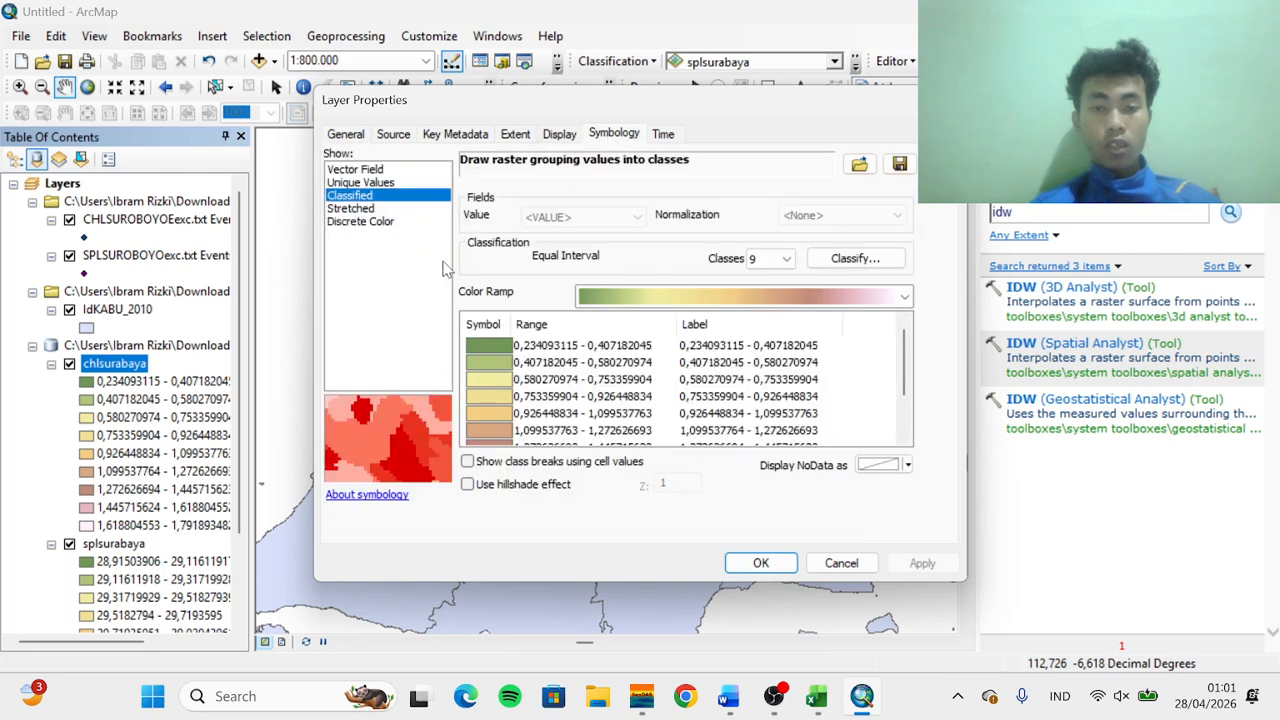
click(789, 260)
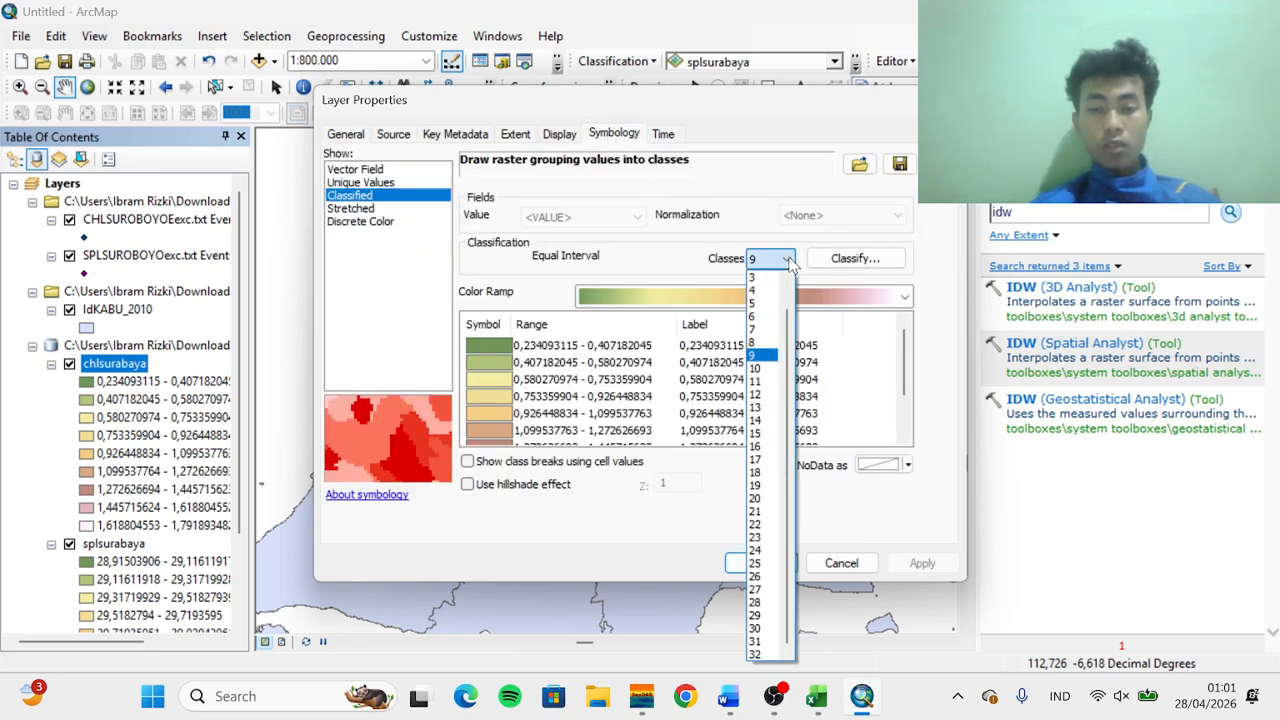
click(767, 304)
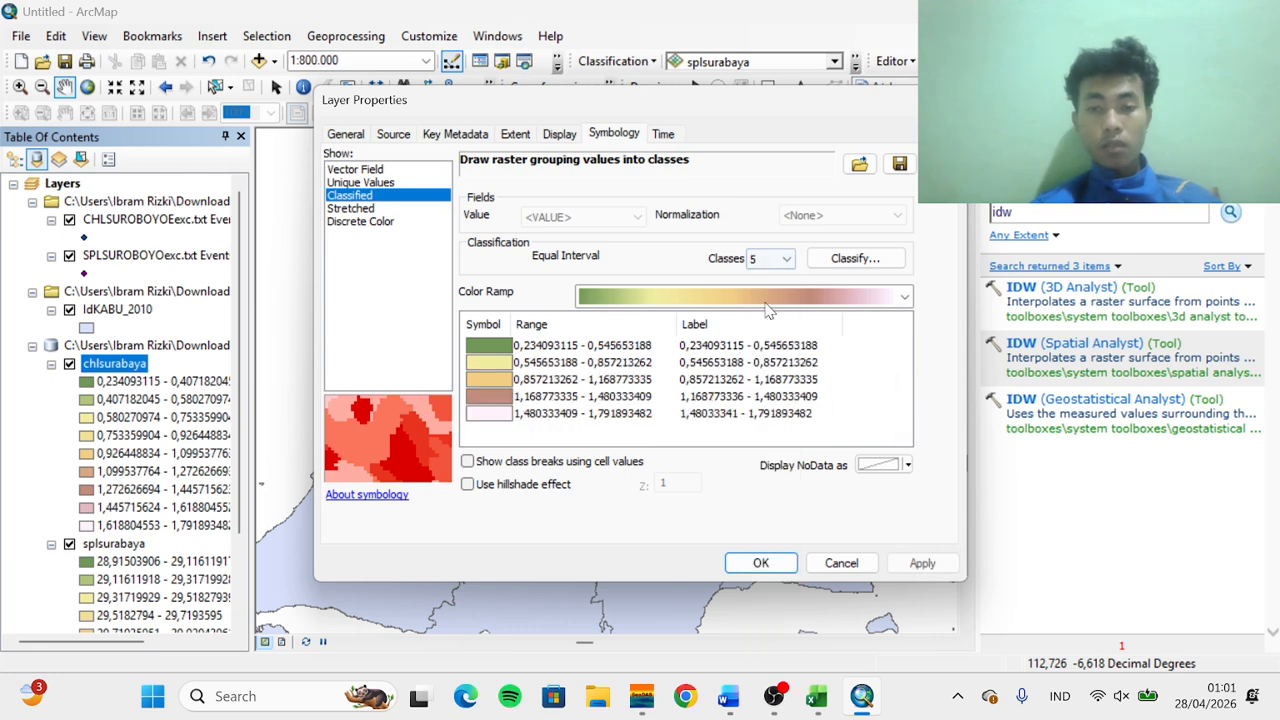
Apply a red-to-green color ramp to the chlsurabaya classes and flip the colors
click(905, 297)
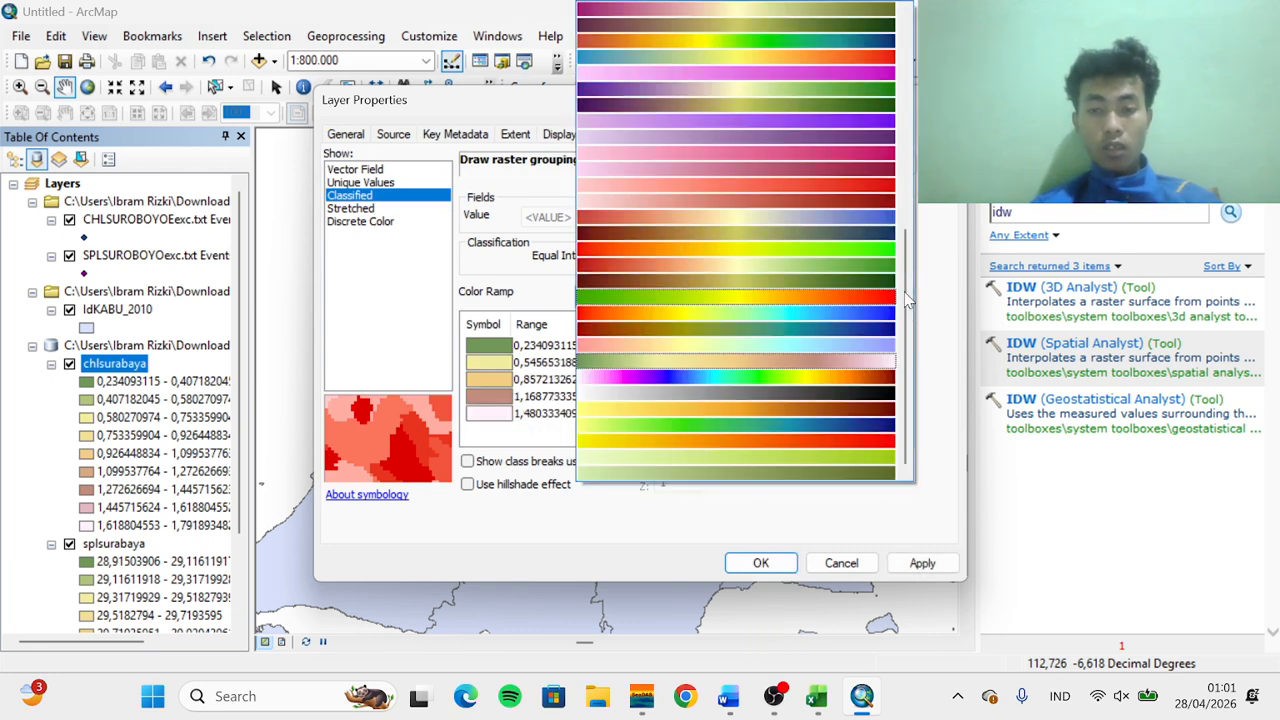
click(671, 250)
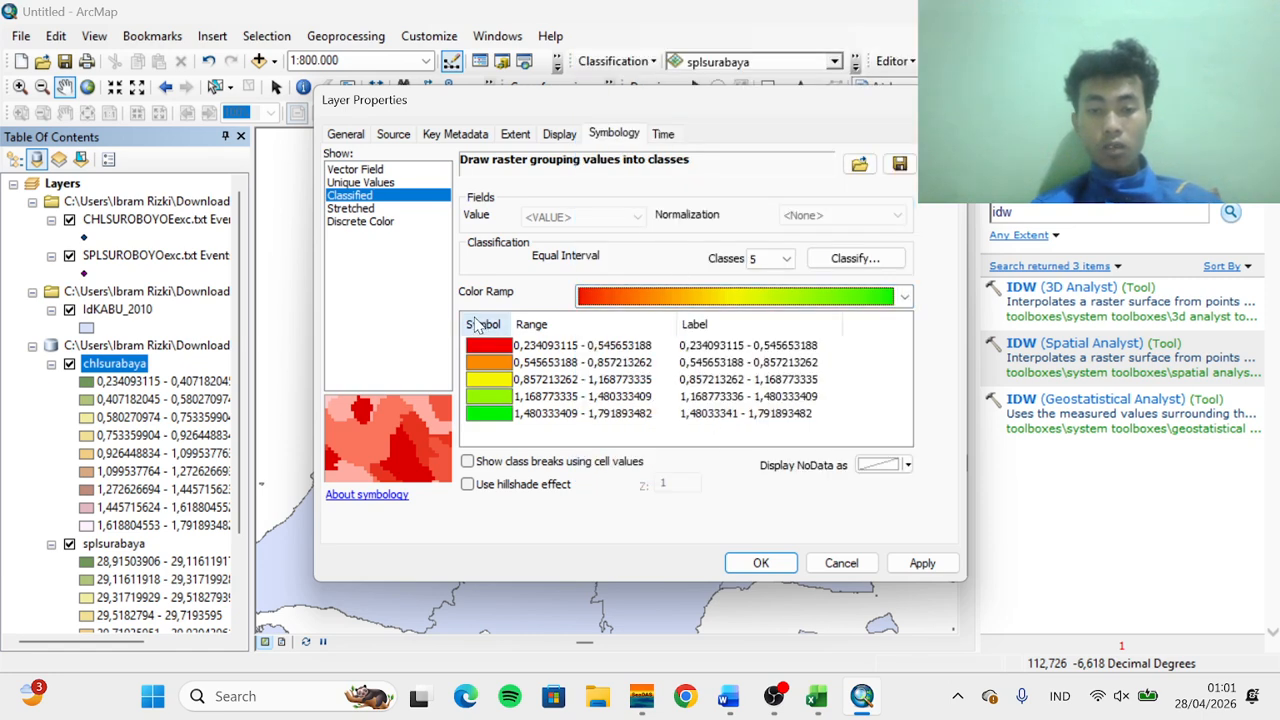
right_click(488, 349)
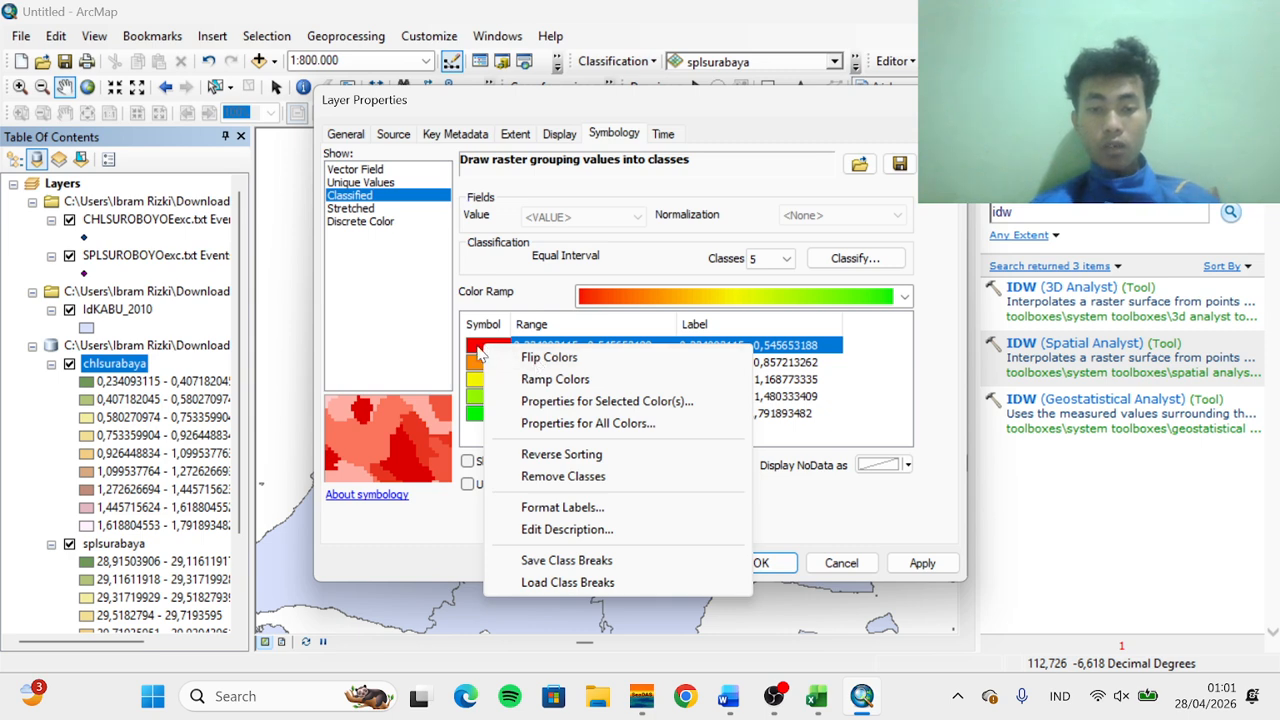
click(537, 360)
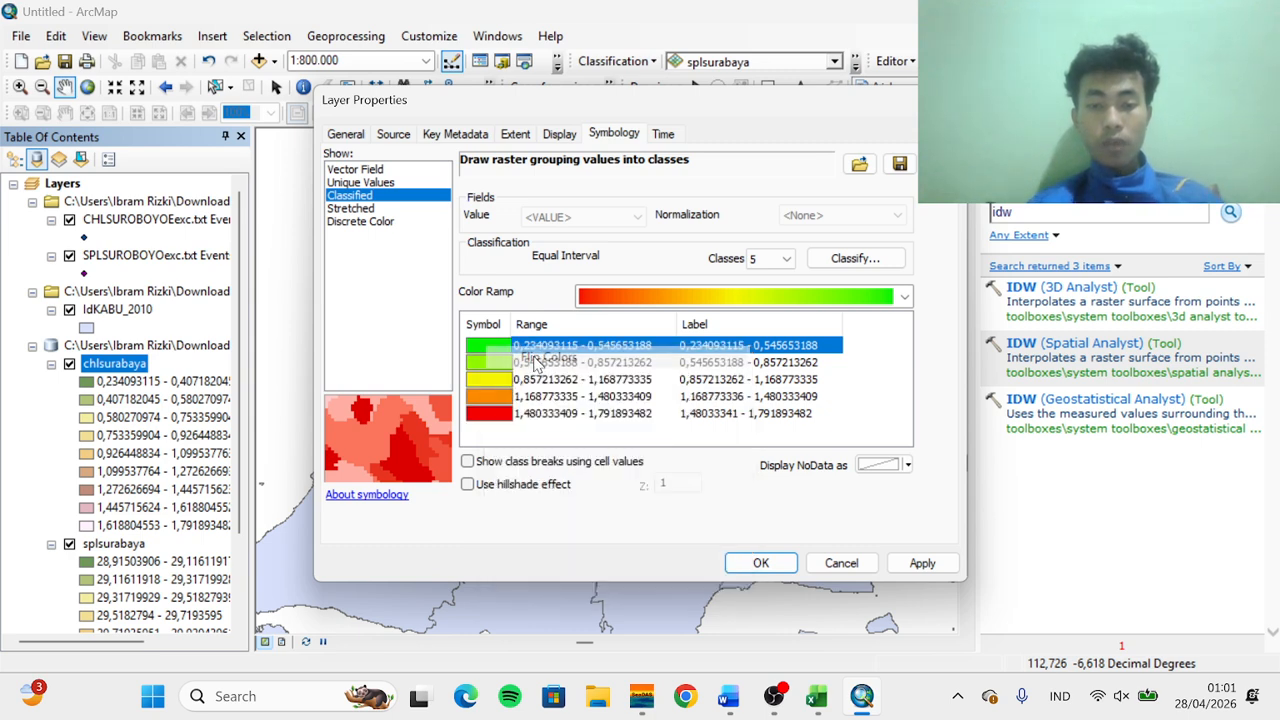
Confirm the chlsurabaya symbology, then open the splsurabaya layer's properties and set its classified symbology to 5 classes
click(758, 563)
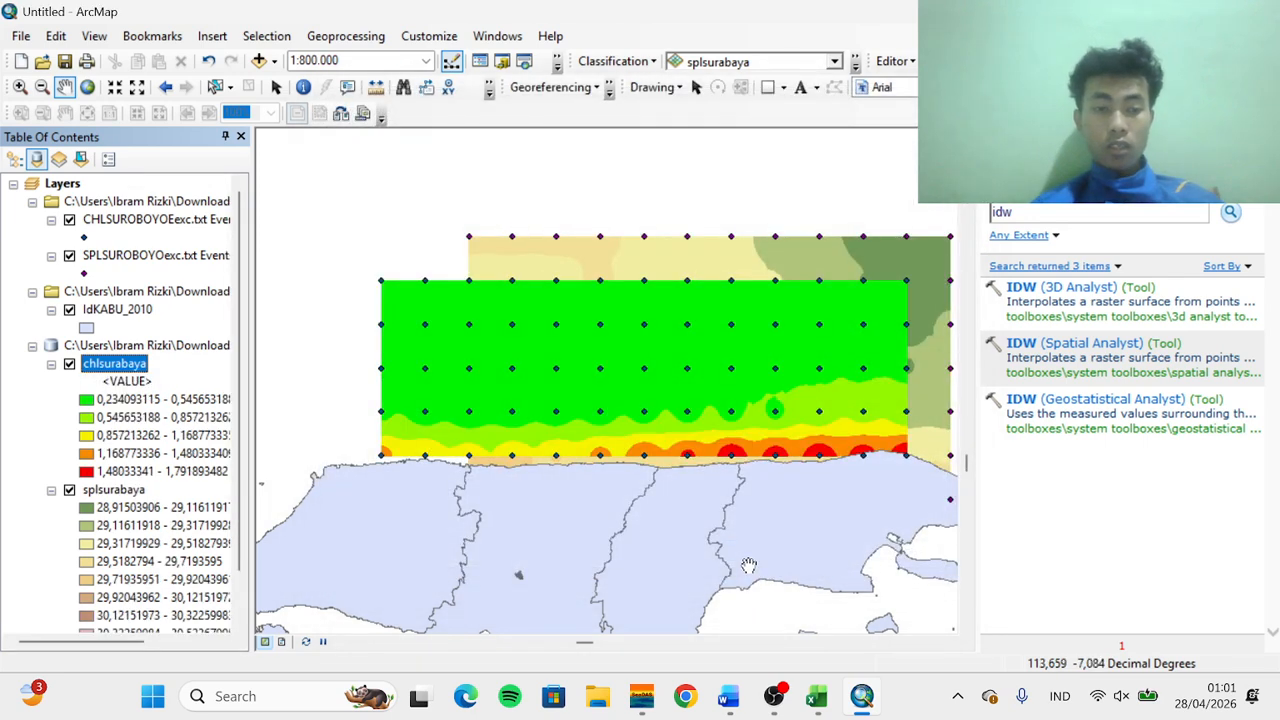
click(111, 492)
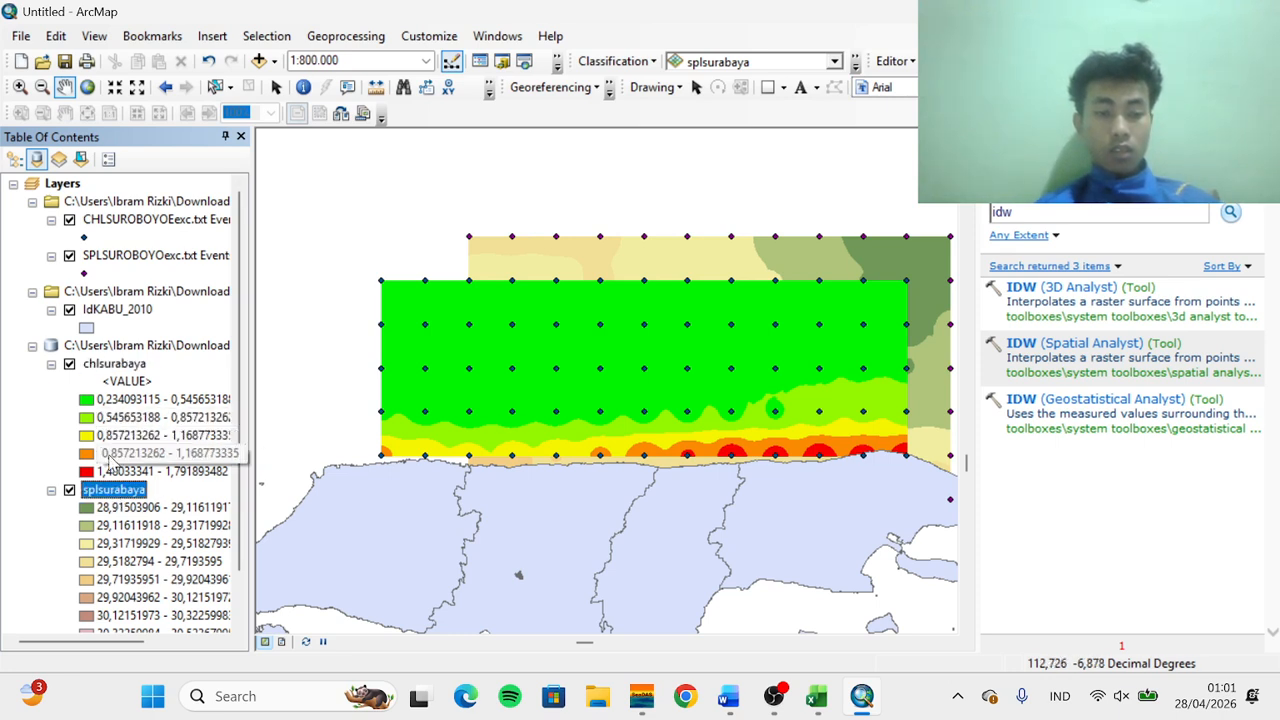
right_click(114, 503)
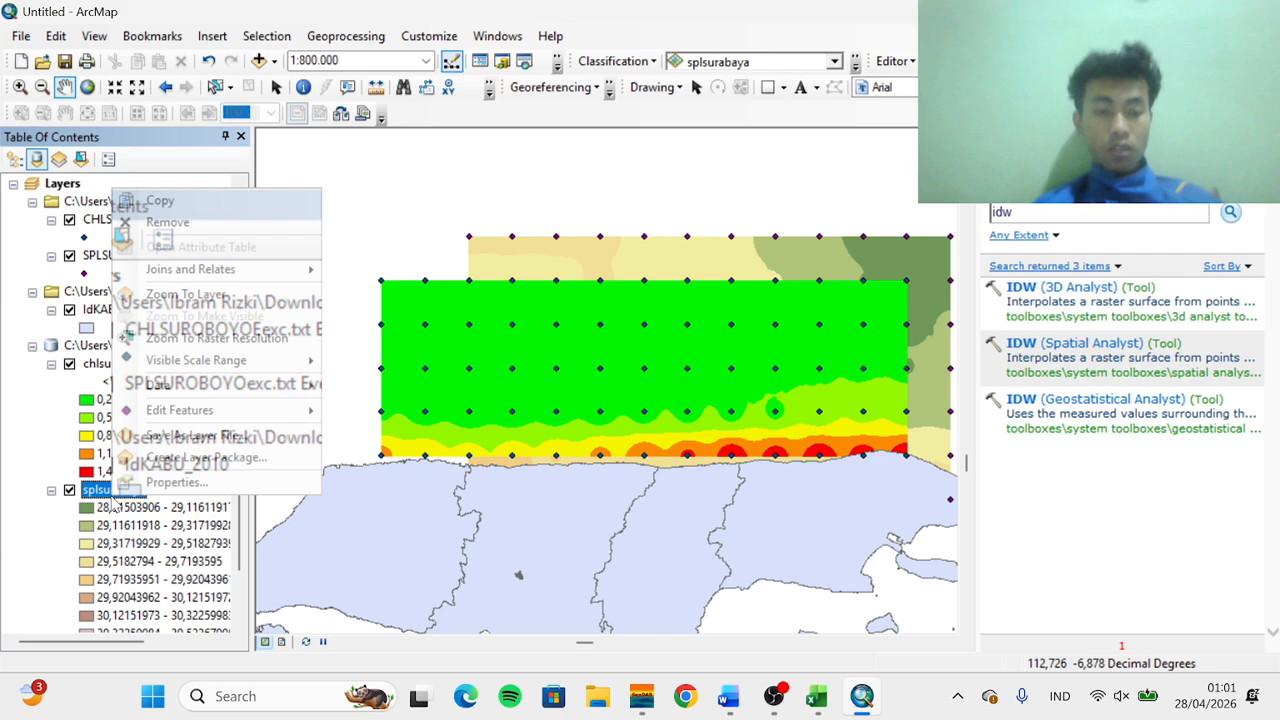
click(170, 483)
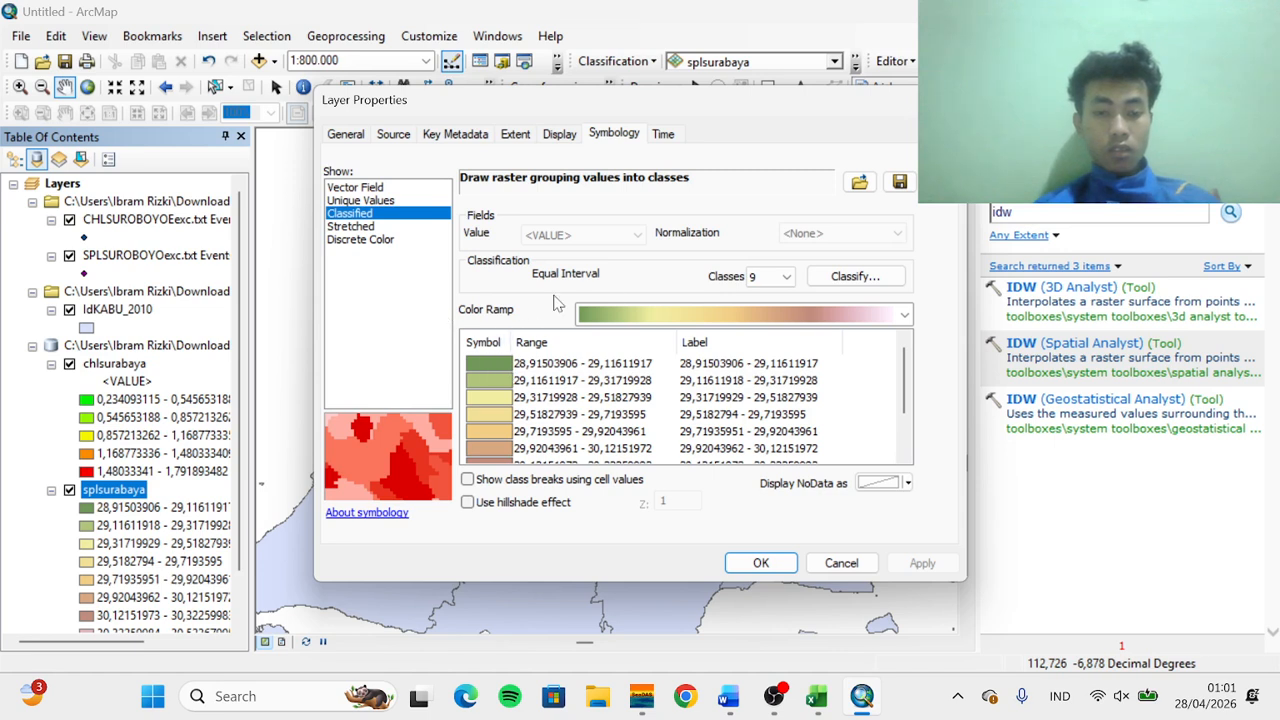
click(771, 277)
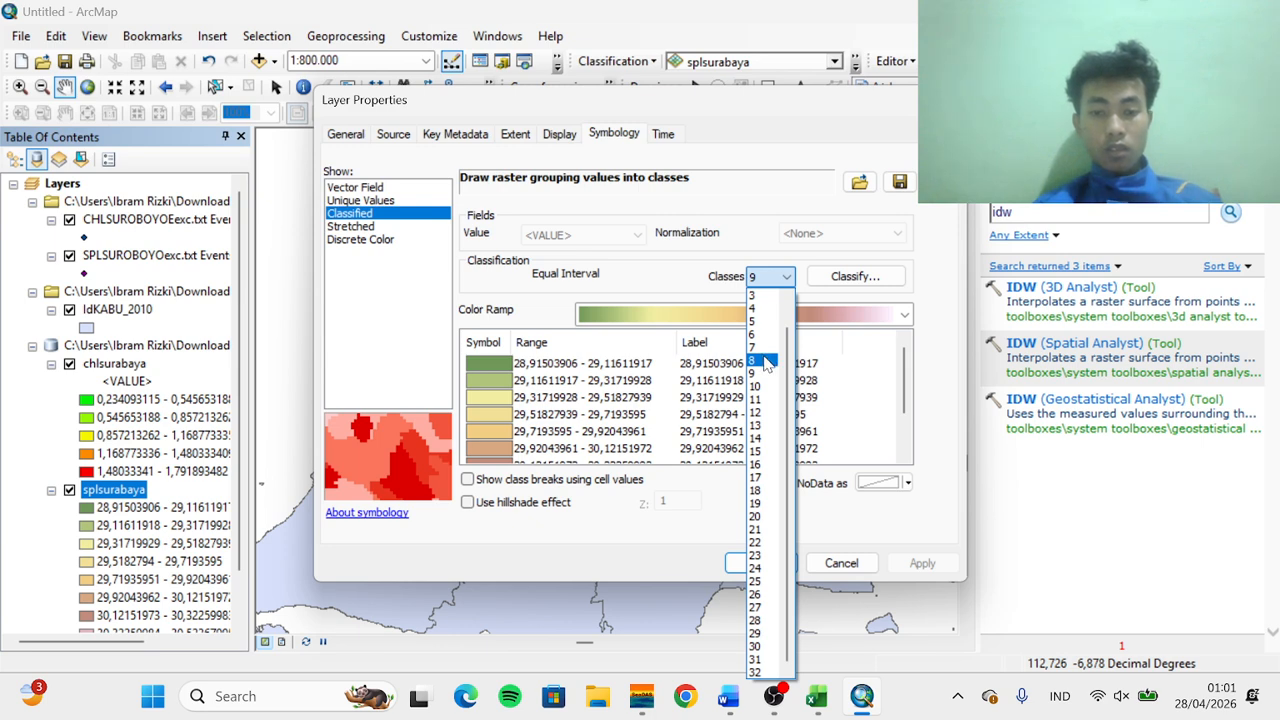
click(764, 322)
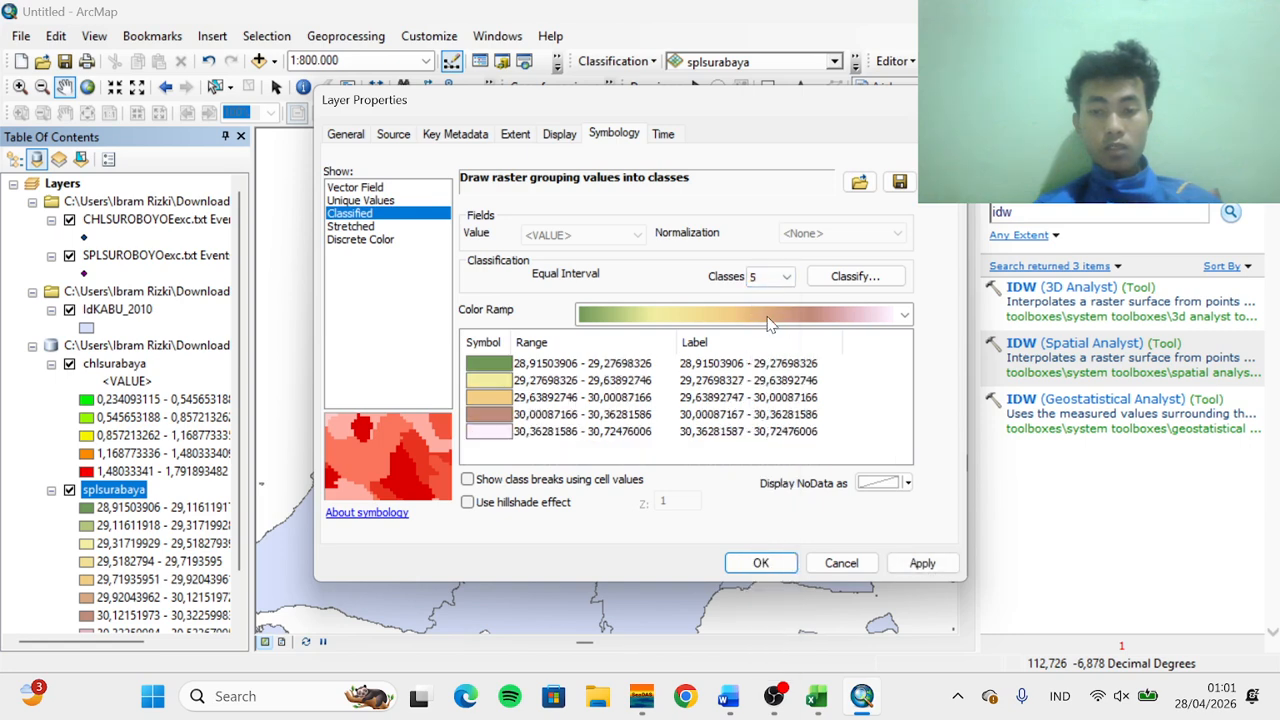
Apply a red-to-green color ramp to the splsurabaya classes, flip the colors and confirm
click(770, 315)
scroll(628, 270, down, 1)
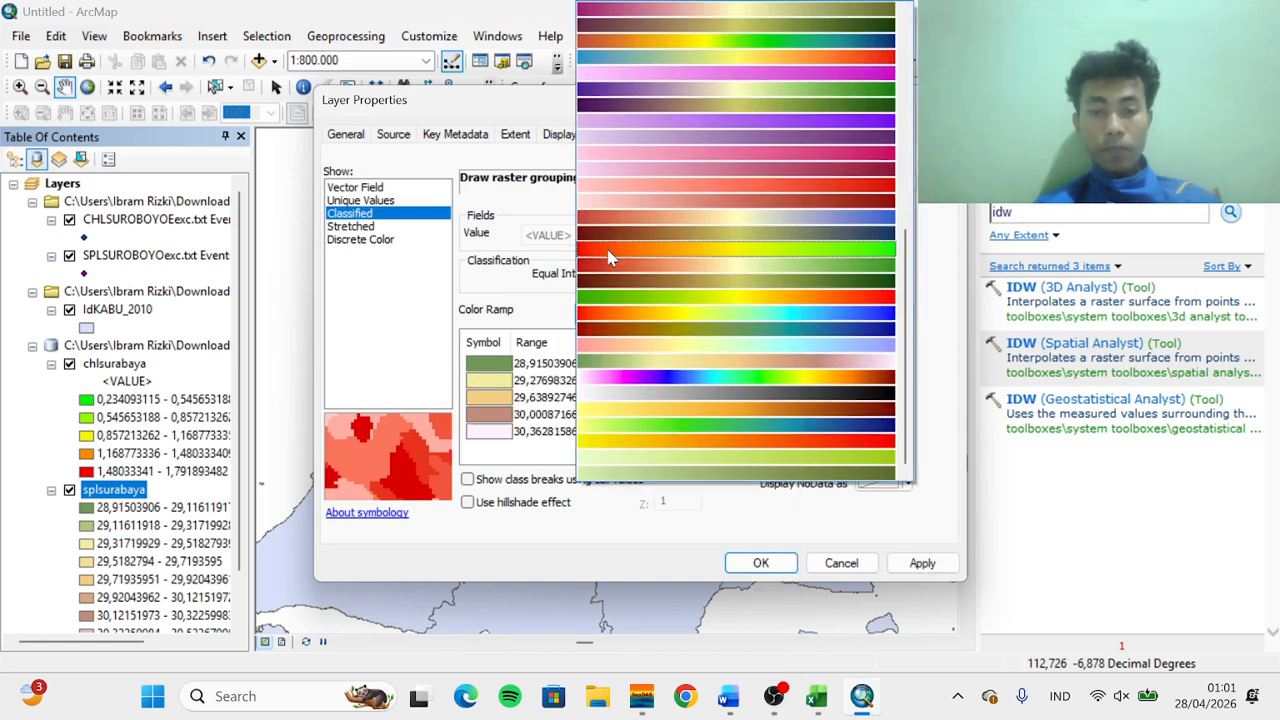
click(609, 250)
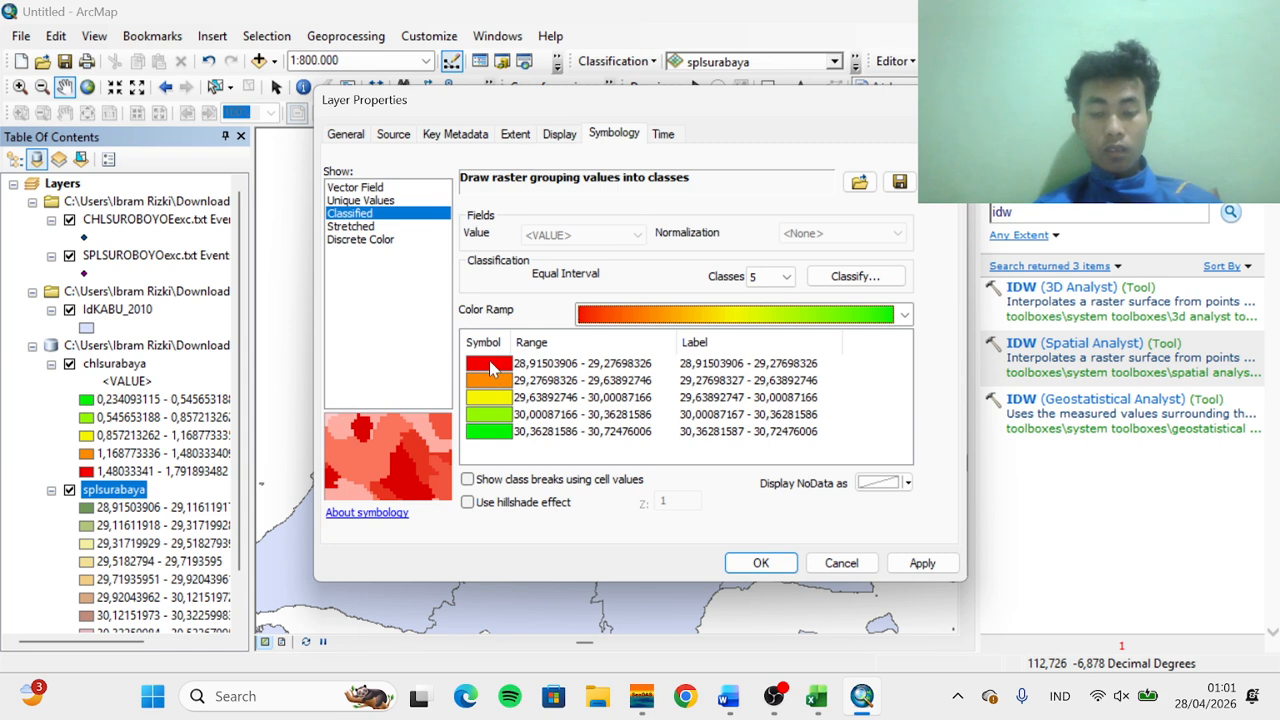
right_click(490, 366)
click(554, 375)
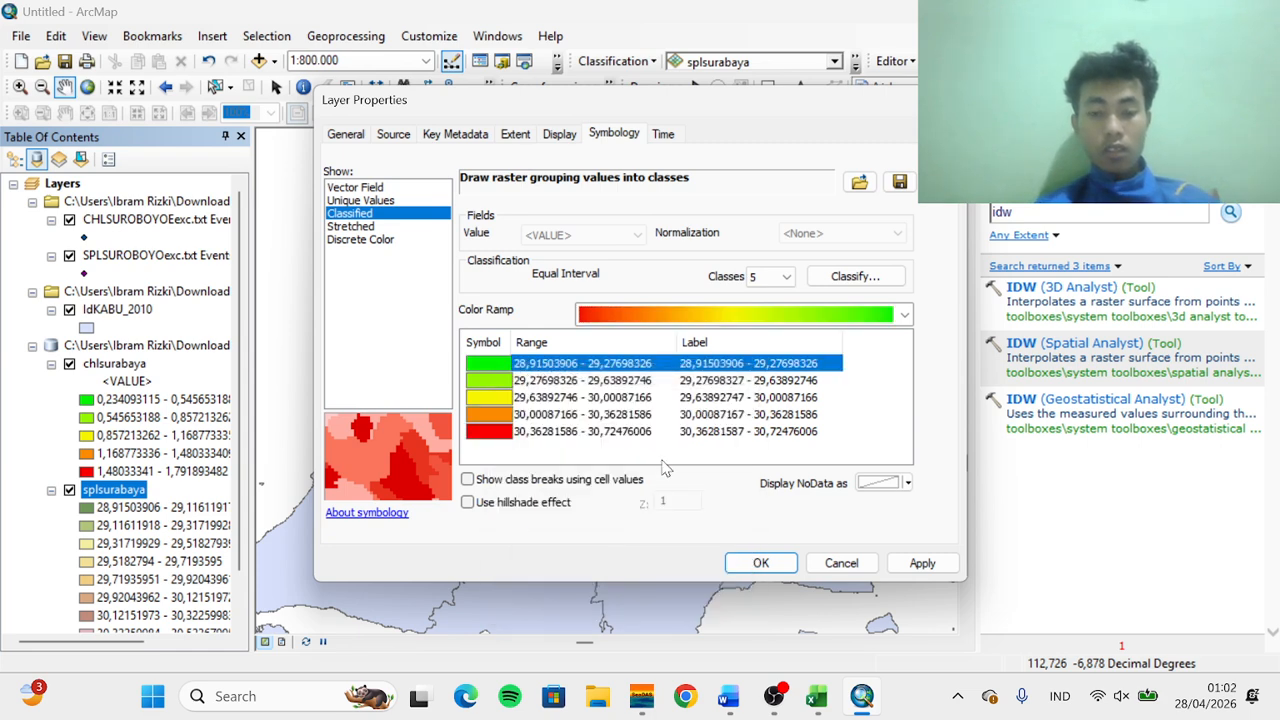
click(761, 564)
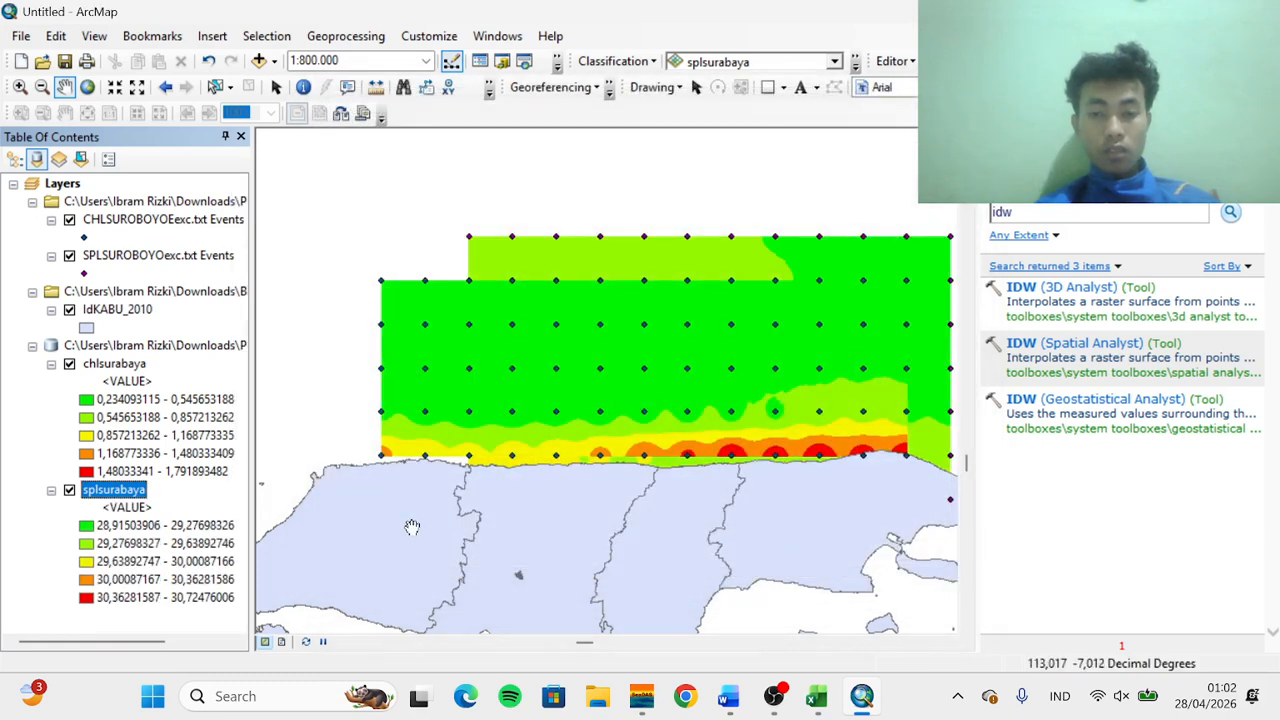
Reopen chlsurabaya's symbology, switch to a yellow-to-brown color ramp, flip the colors so yellow marks the lowest class, and confirm
right_click(91, 401)
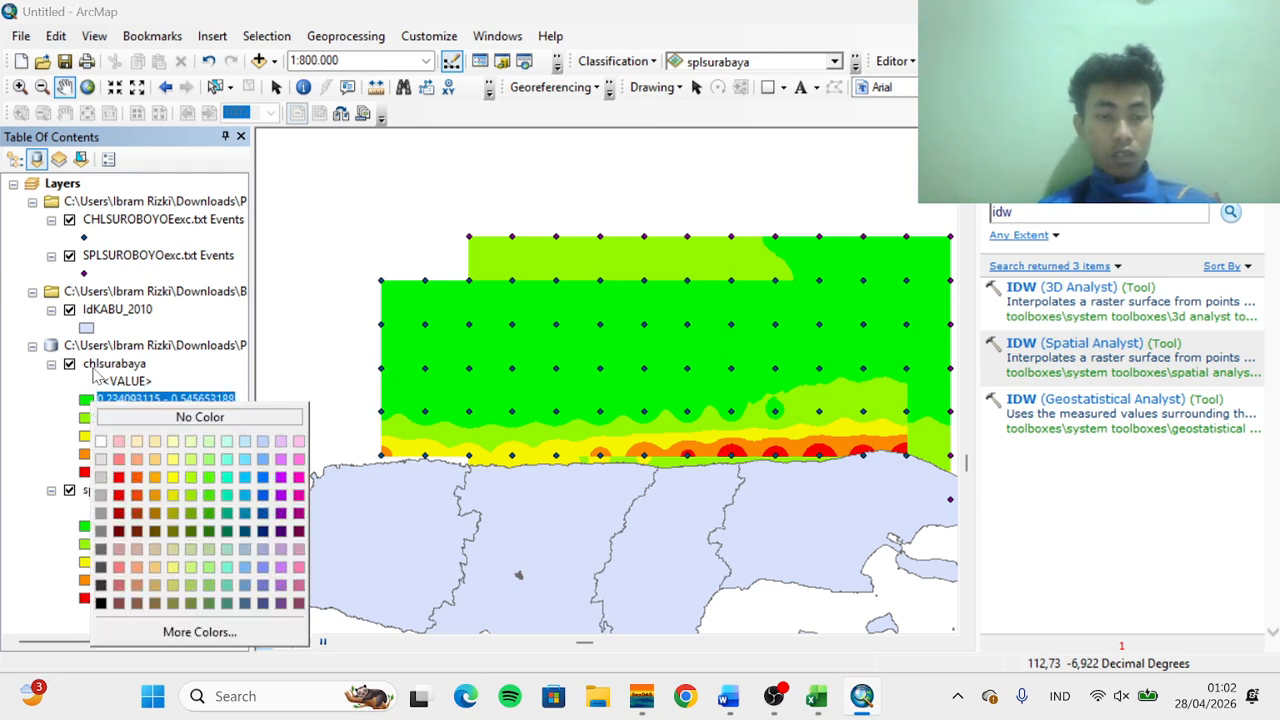
click(97, 370)
click(100, 366)
right_click(101, 364)
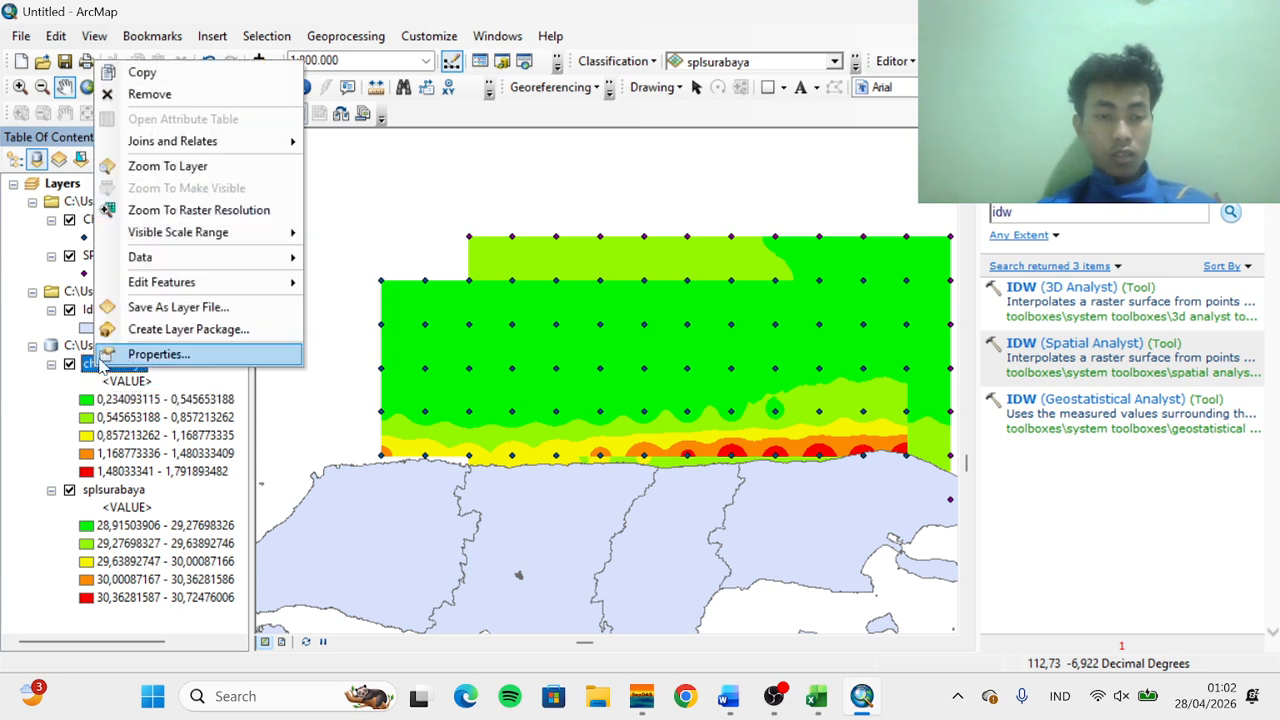
click(133, 352)
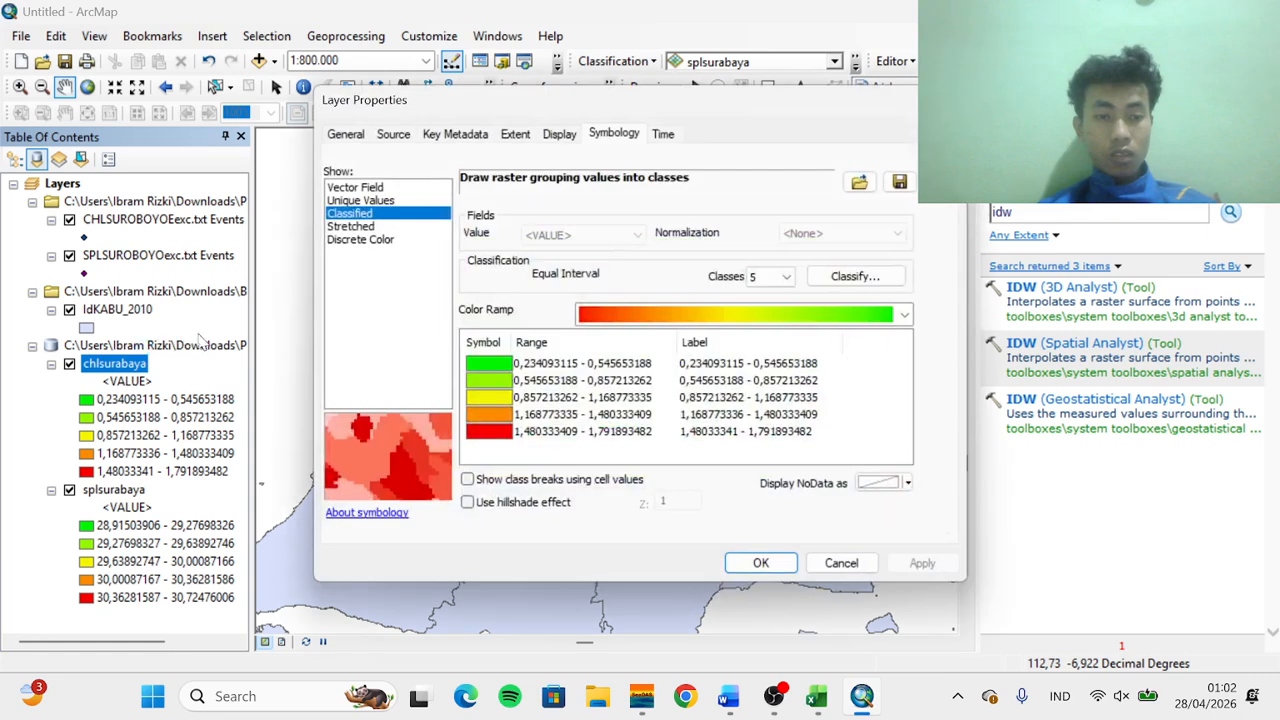
click(757, 314)
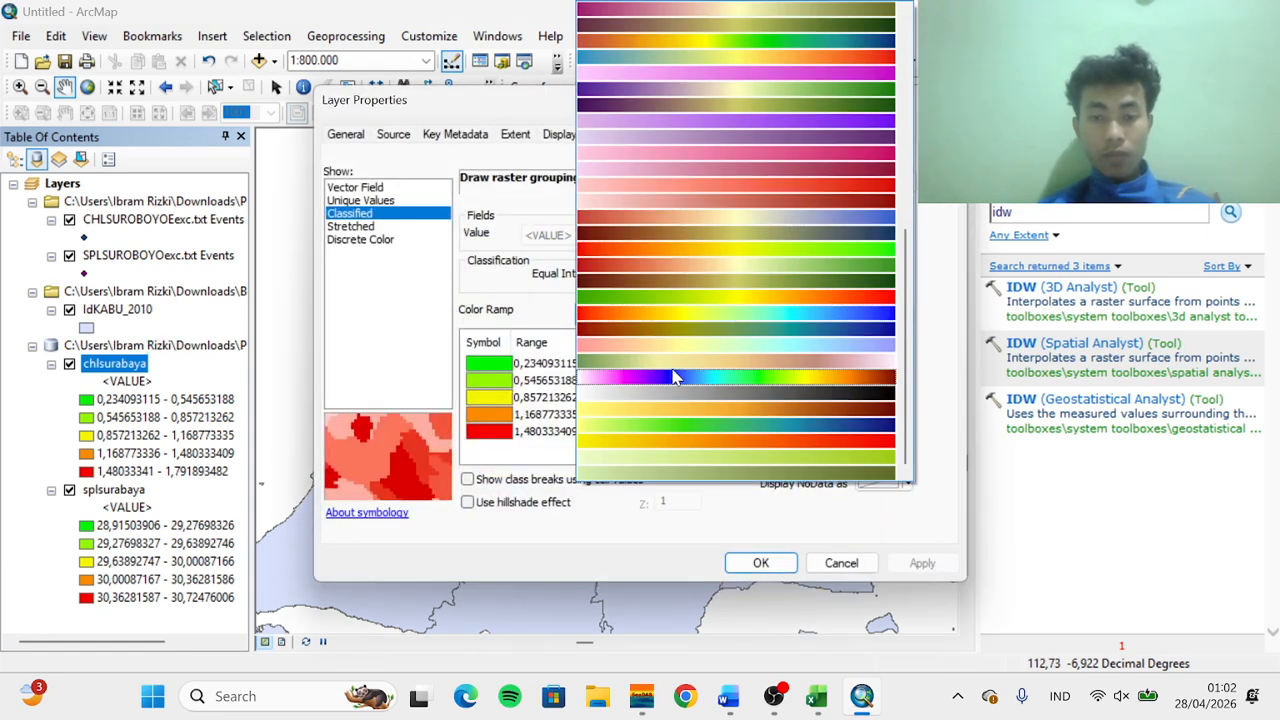
click(670, 405)
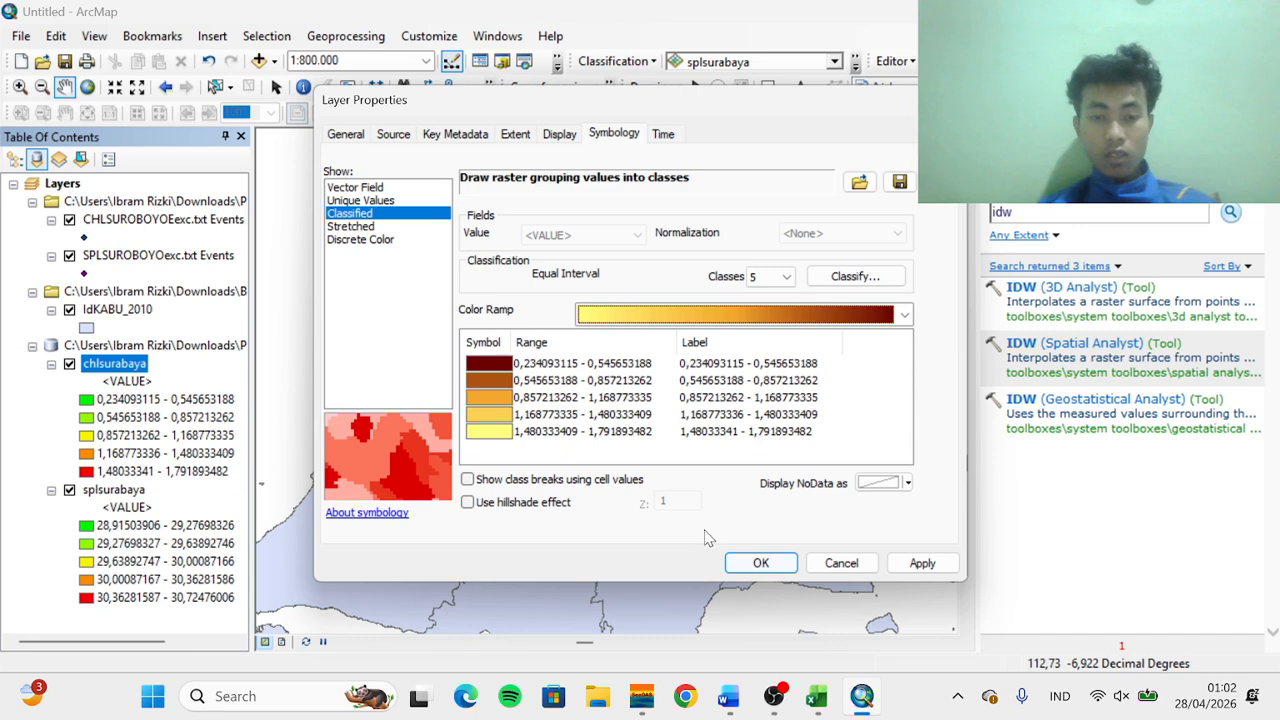
right_click(492, 368)
click(522, 373)
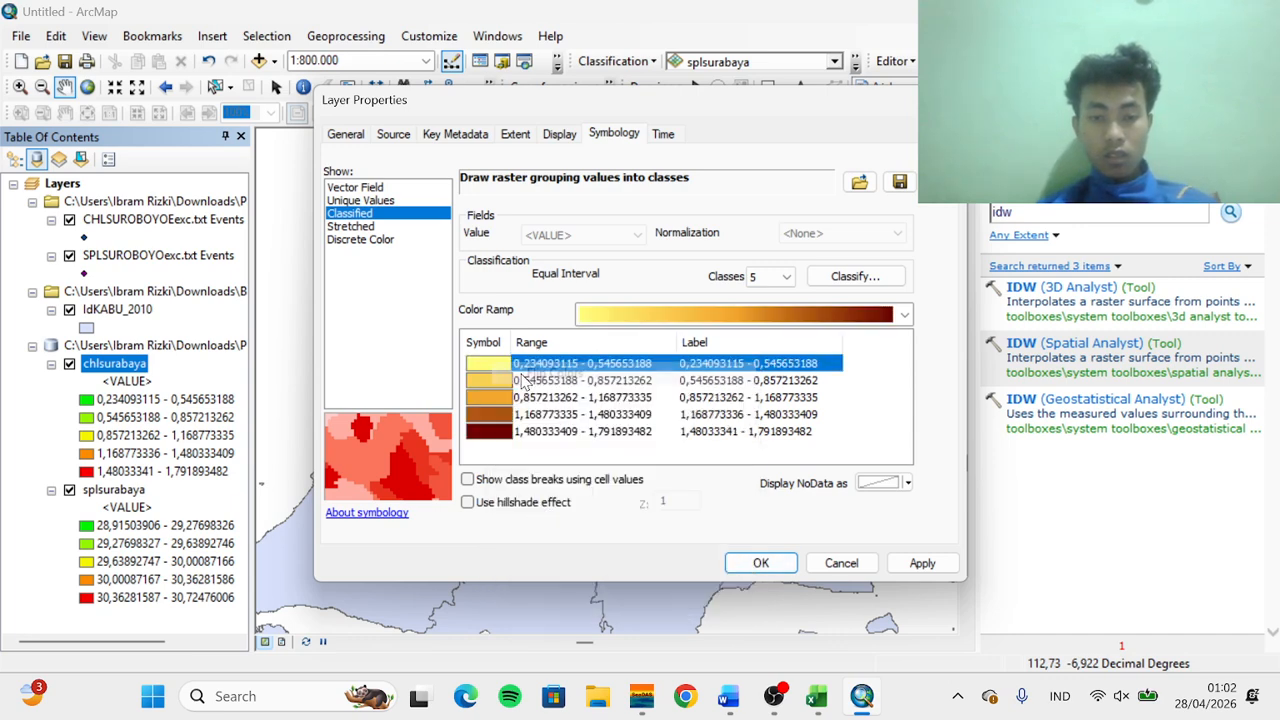
click(760, 563)
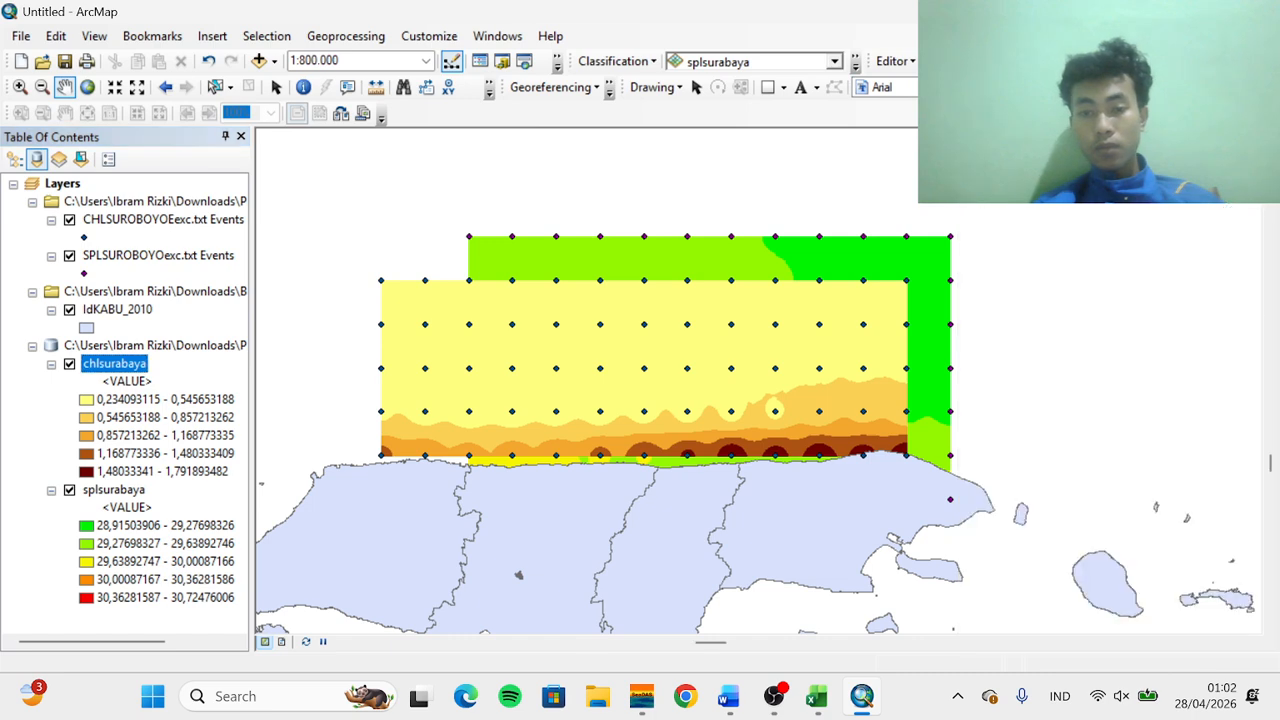
Hide both point event layers and open the Contour (Spatial Analyst) tool by searching for contour
click(69, 219)
click(69, 255)
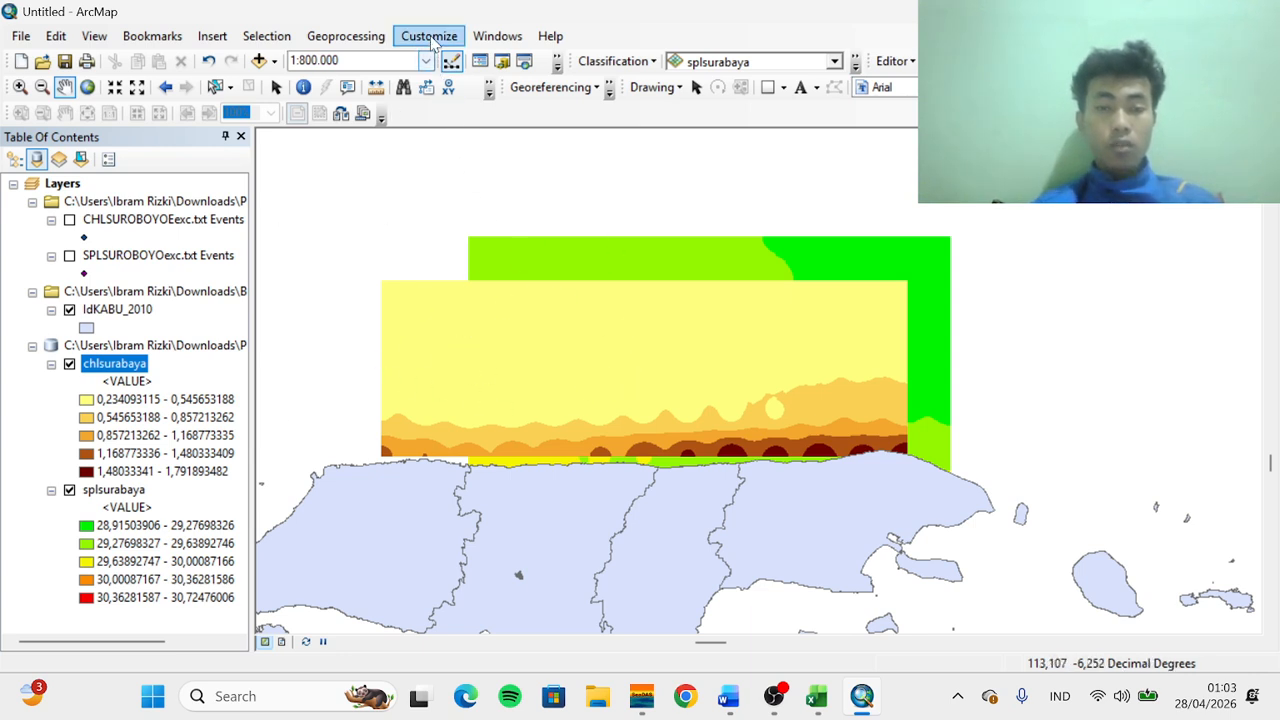
click(505, 38)
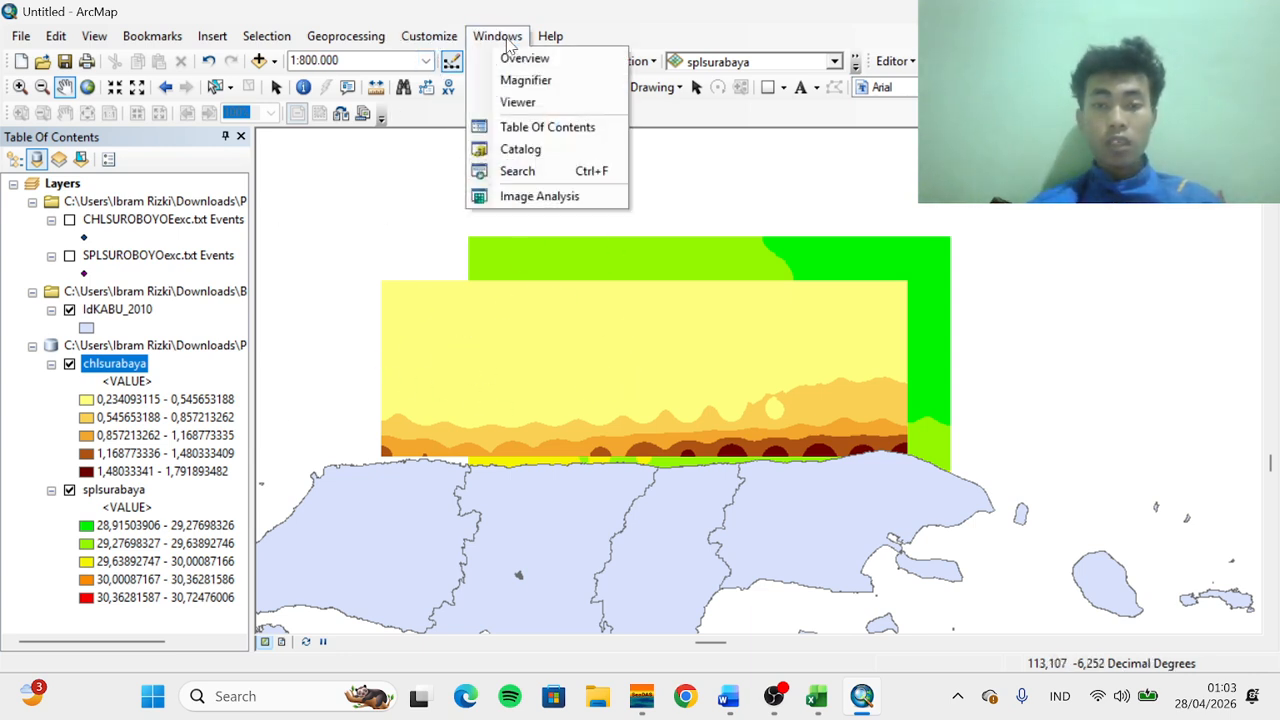
click(545, 176)
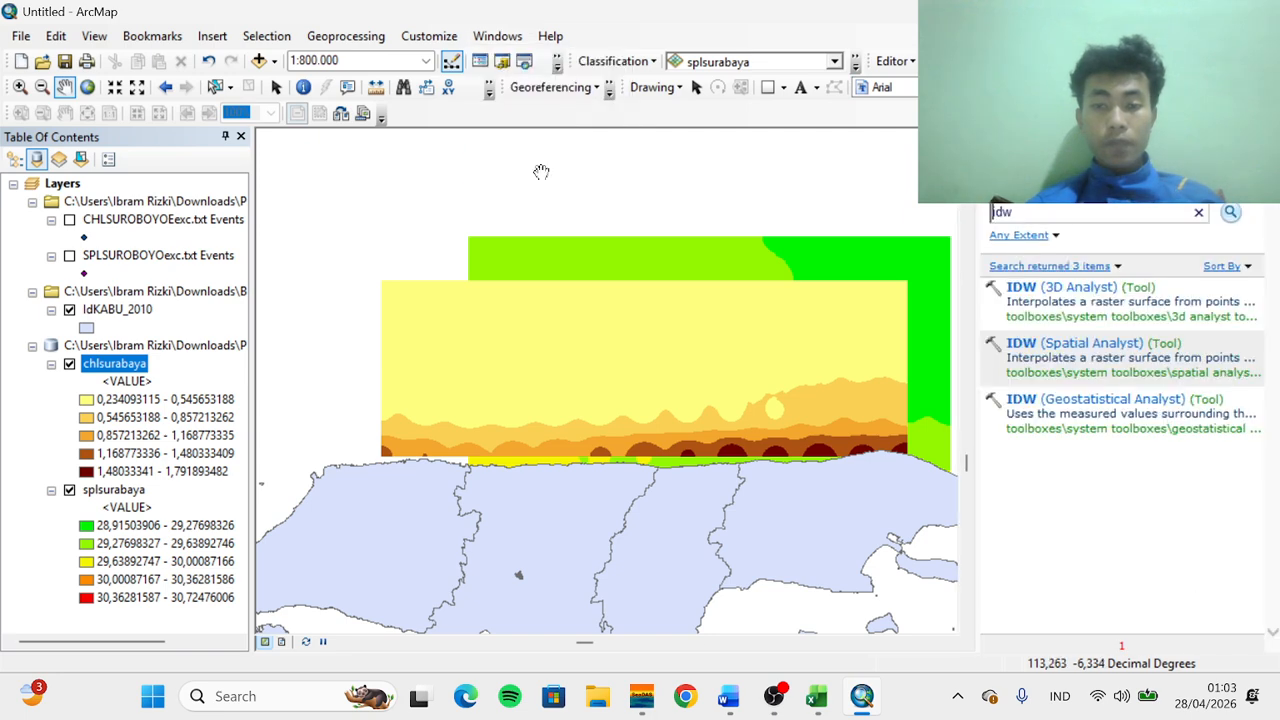
double_click(1035, 211)
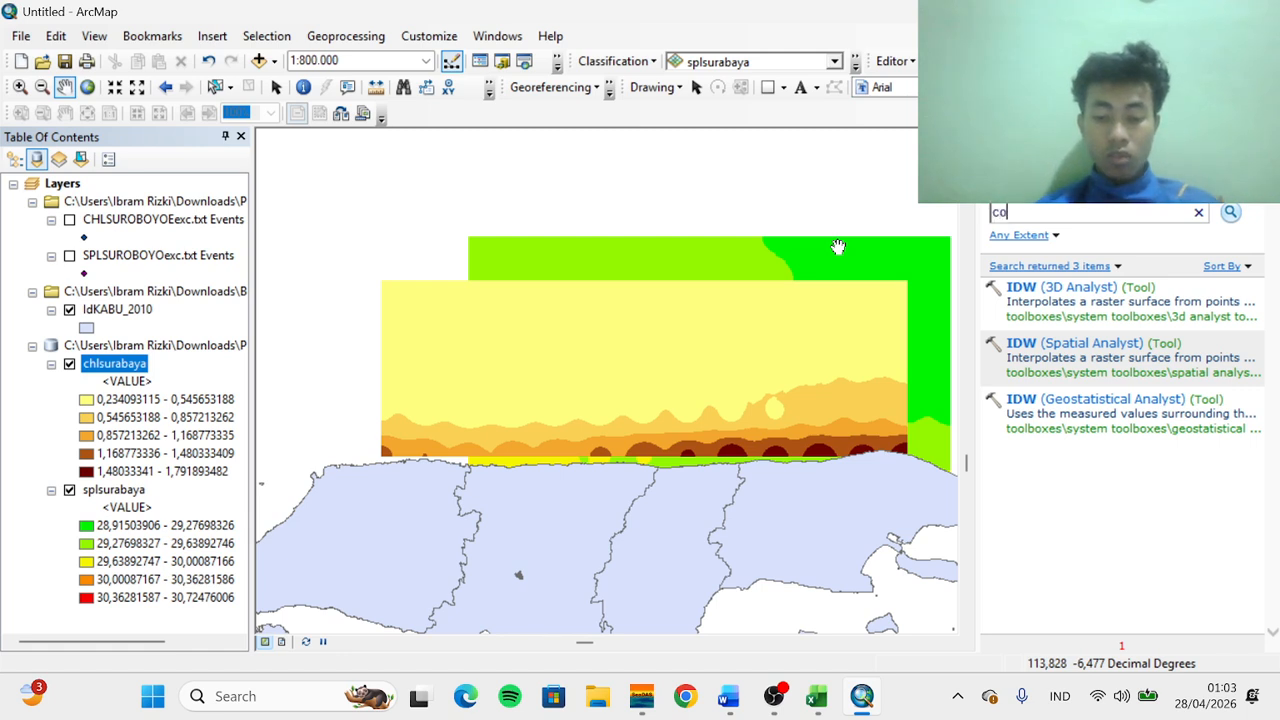
text(contour)
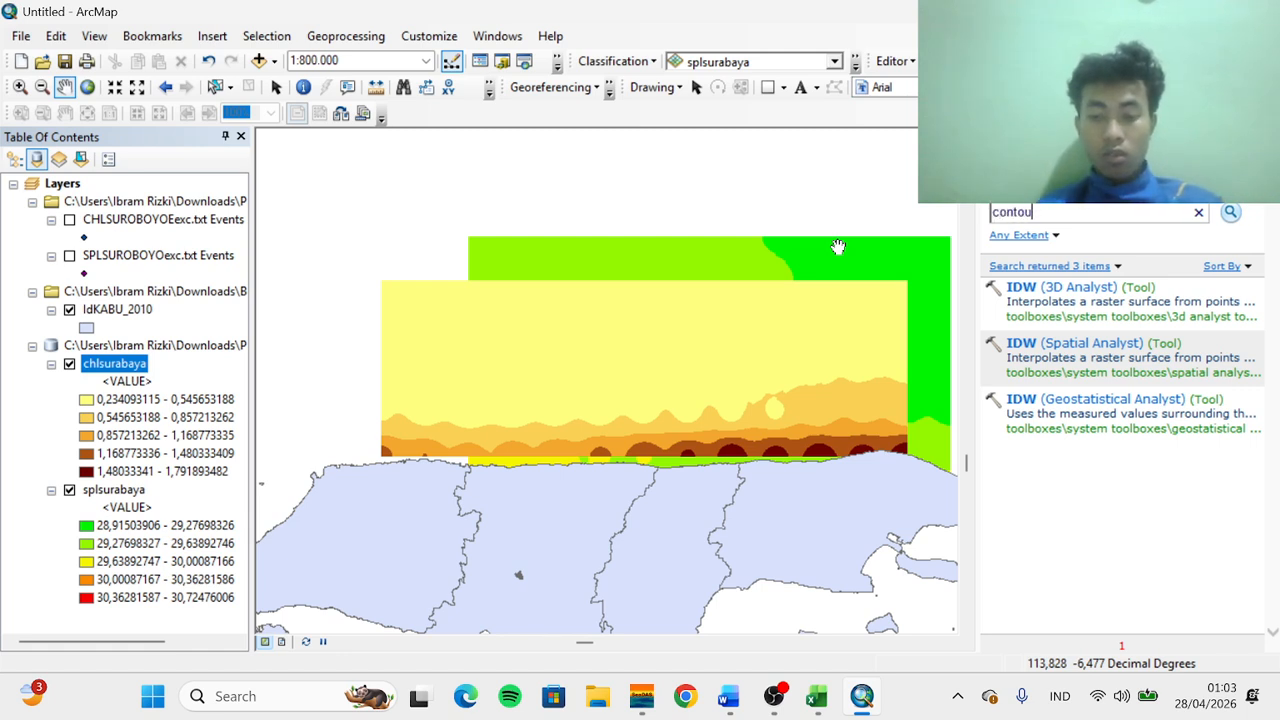
click(1232, 214)
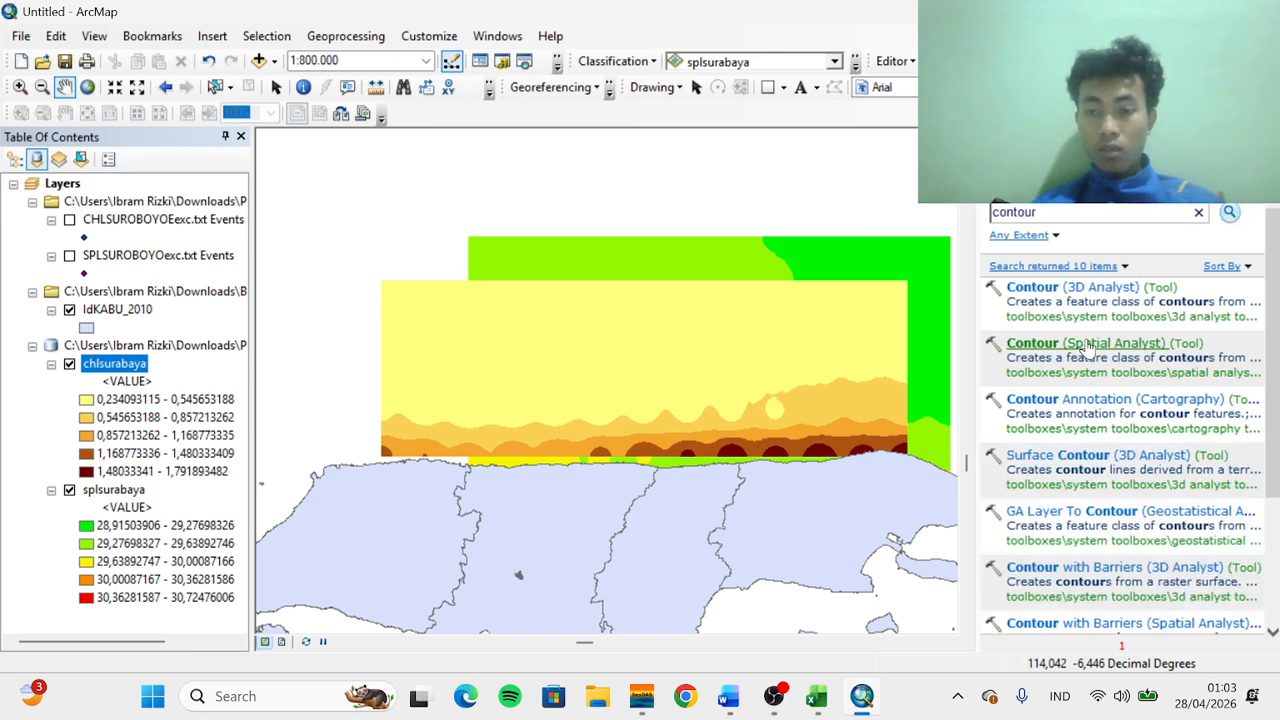
click(1088, 345)
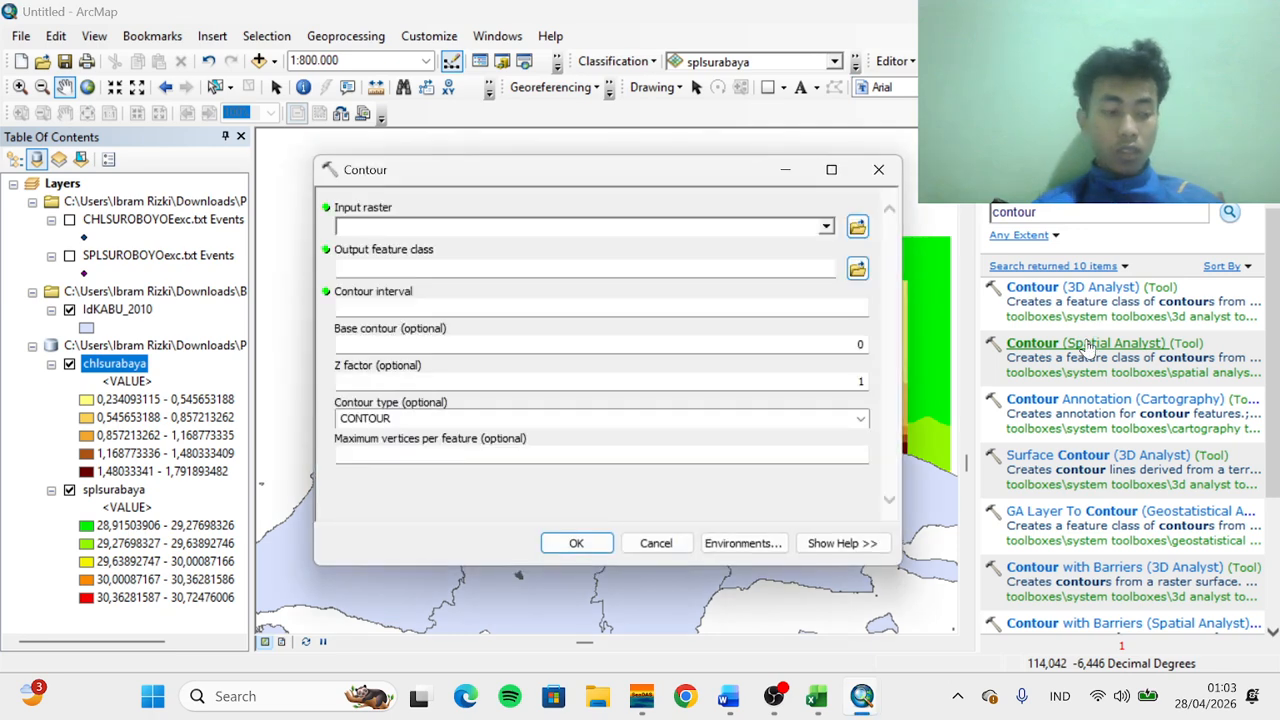
Set the contour input raster to splsurabaya with a contour interval of 0,5 and base contour of 25
click(827, 228)
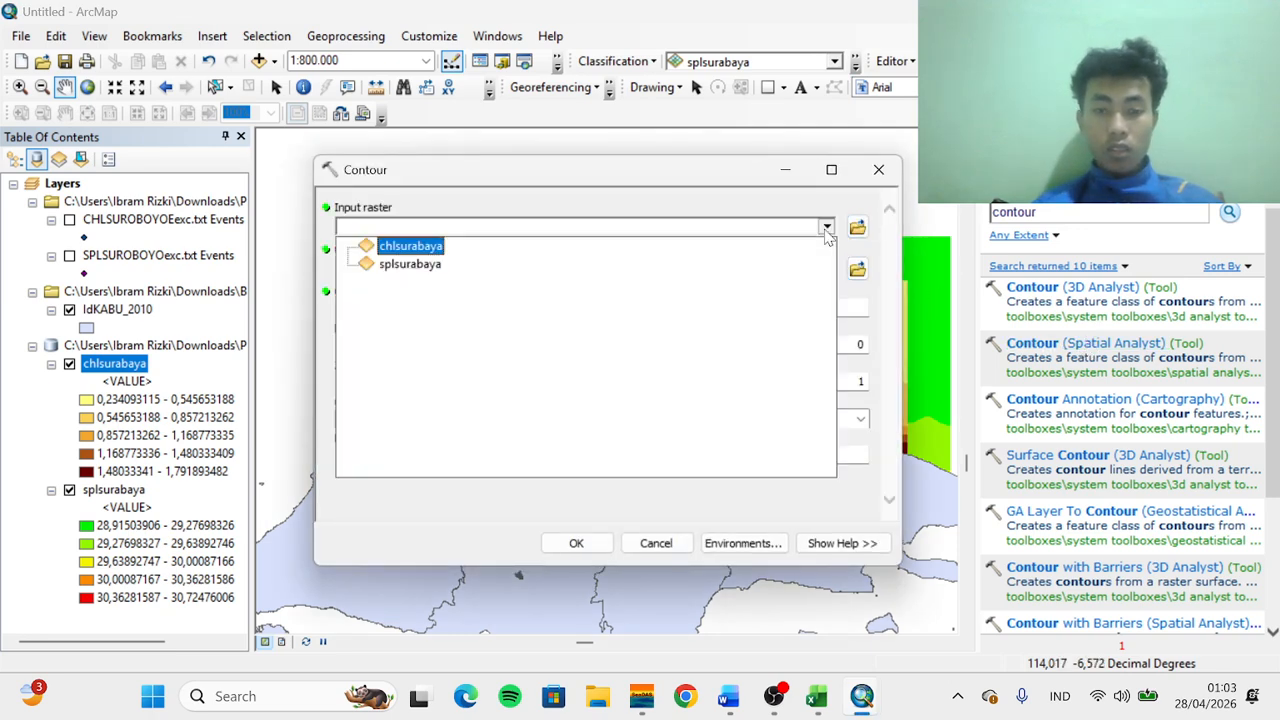
click(405, 264)
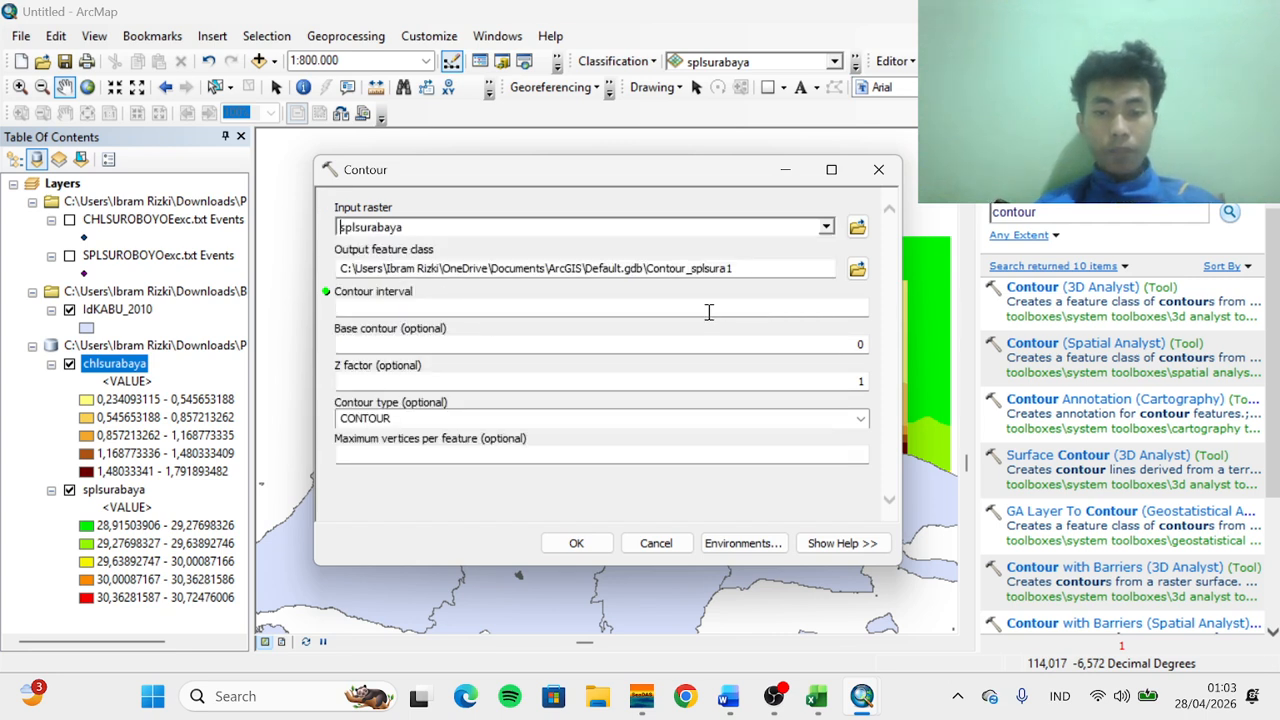
click(845, 309)
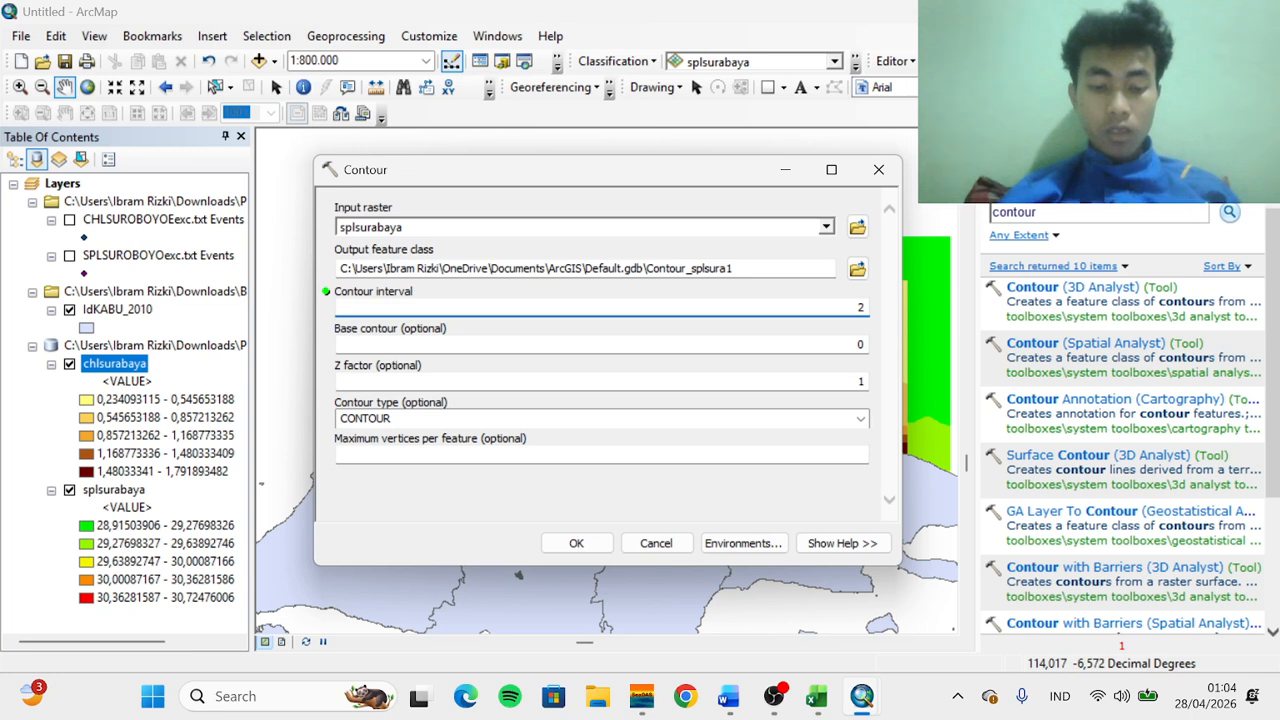
text(0,5)
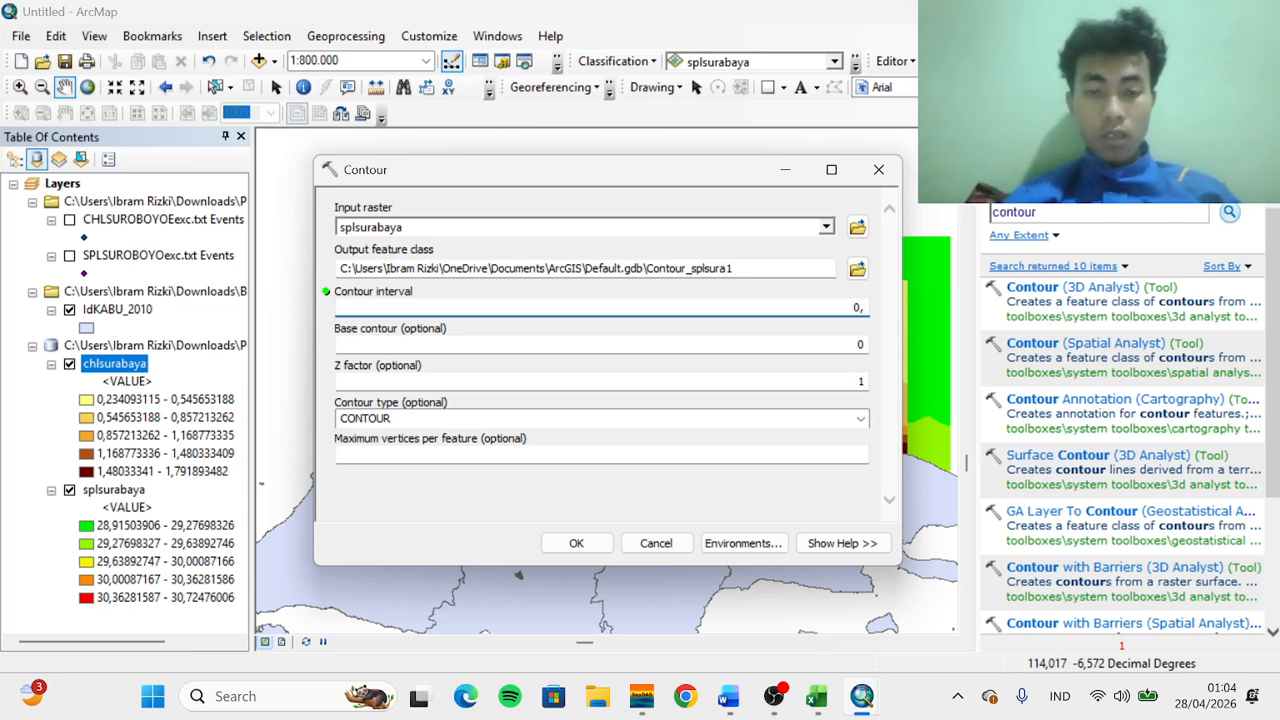
click(860, 344)
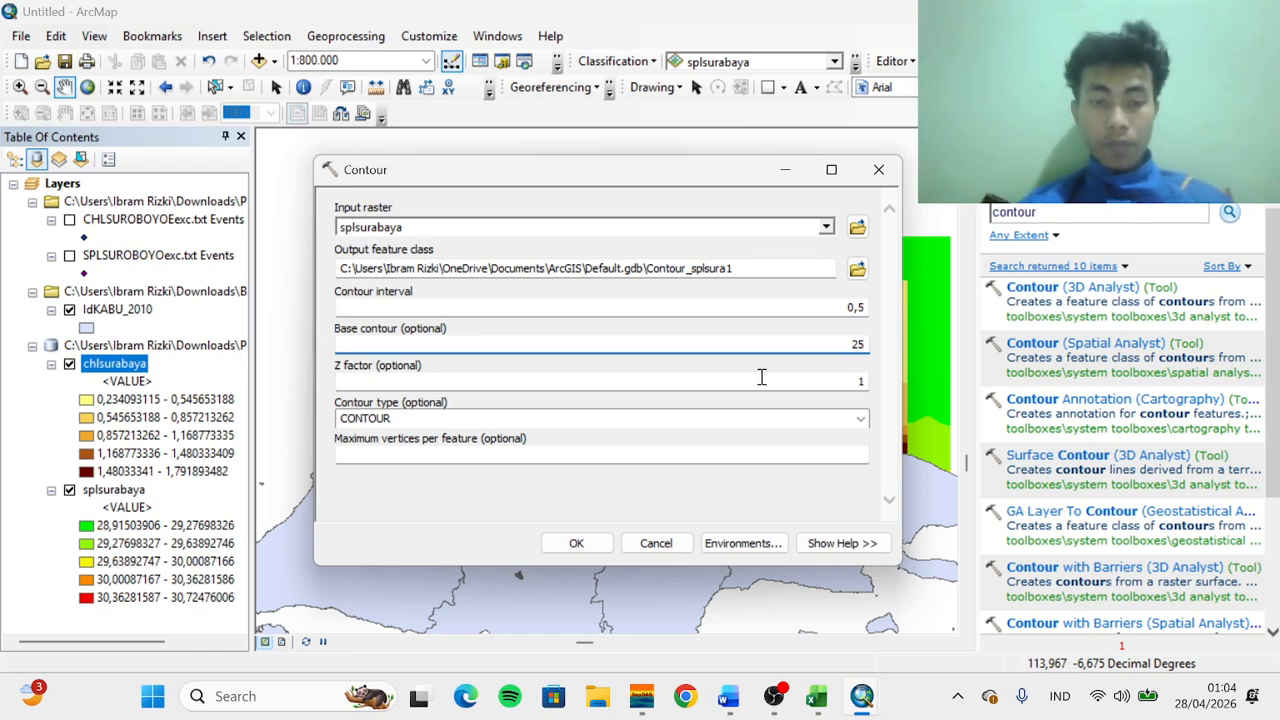
Save the contour output as contourspl in chlspl.gdb and run the Contour tool
click(857, 268)
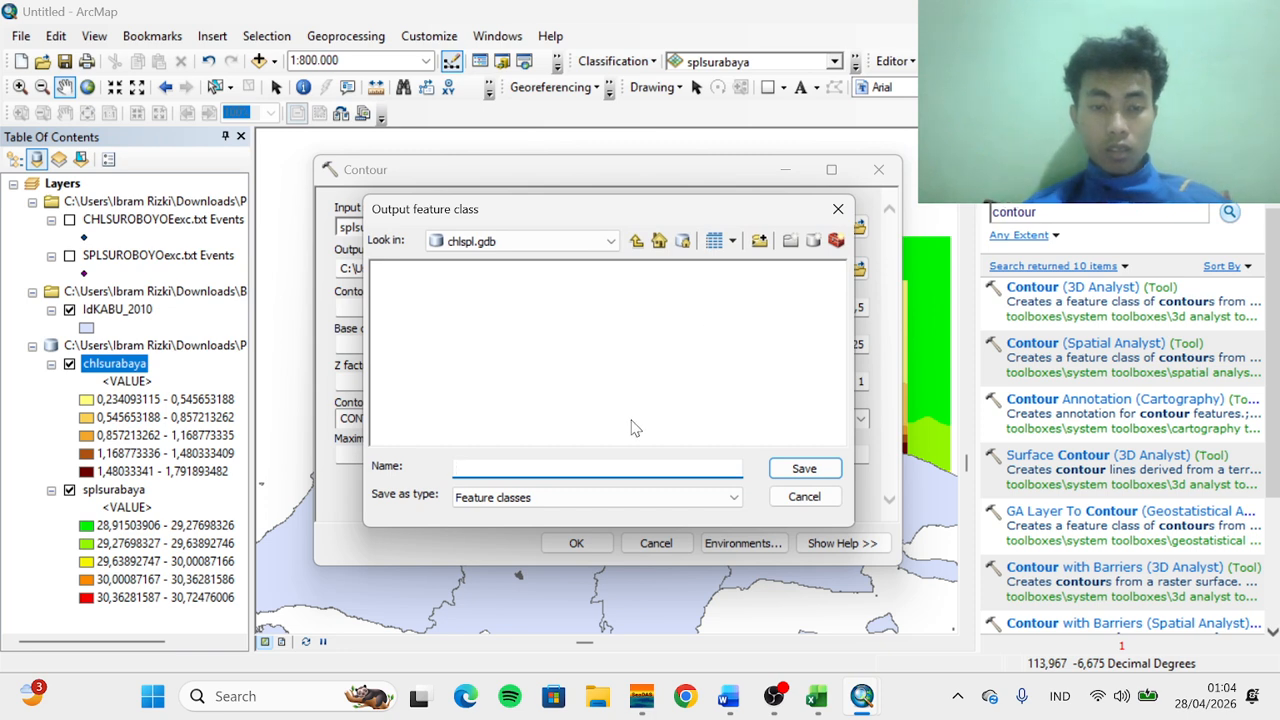
text(co)
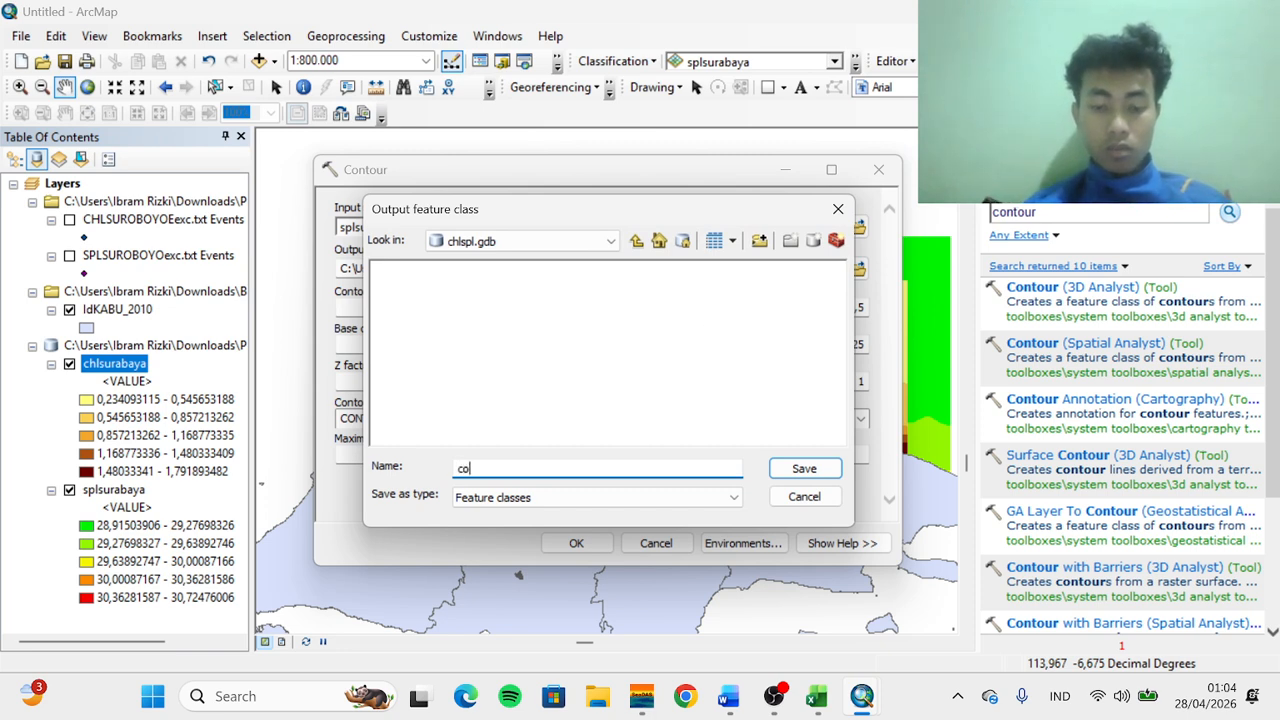
text(ntour)
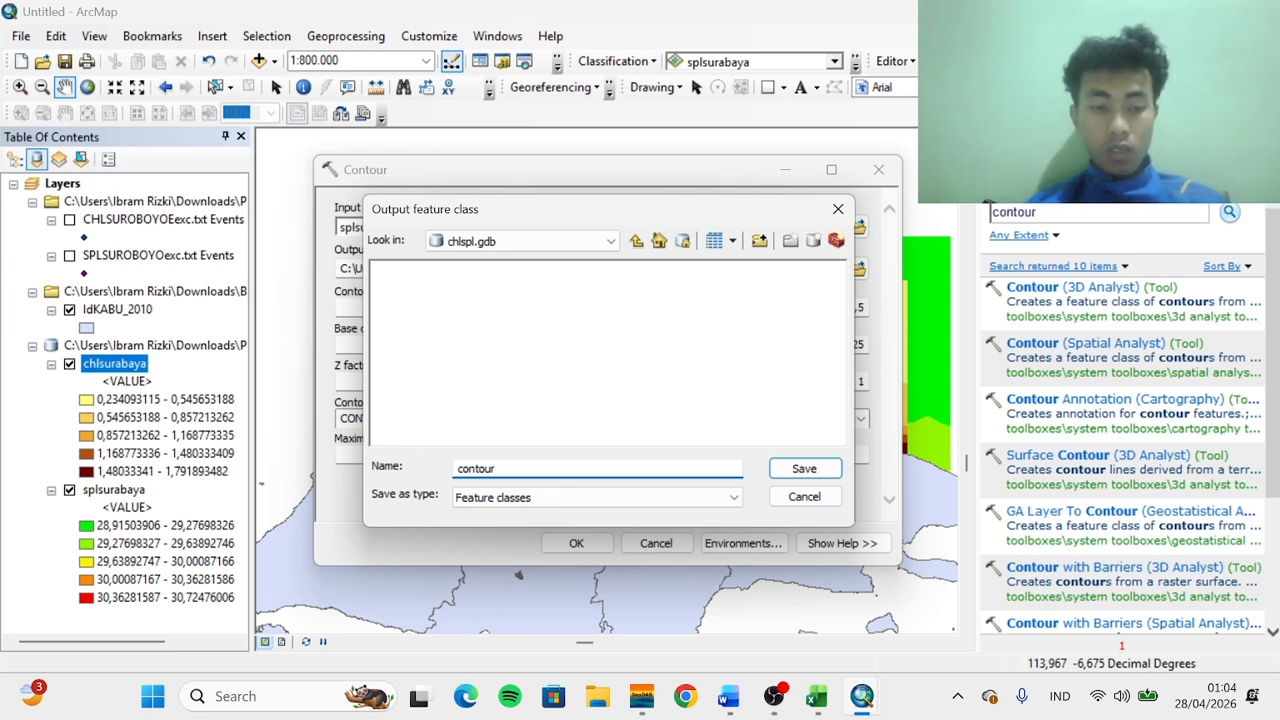
text(spl)
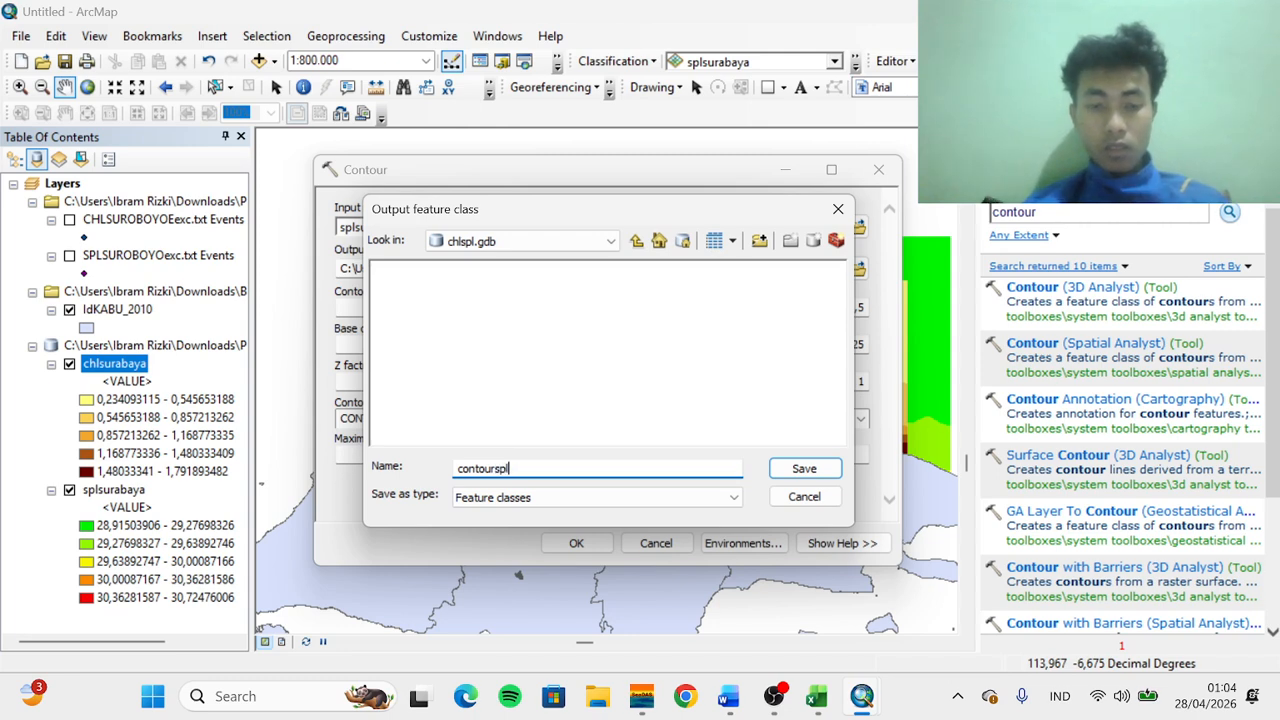
click(785, 470)
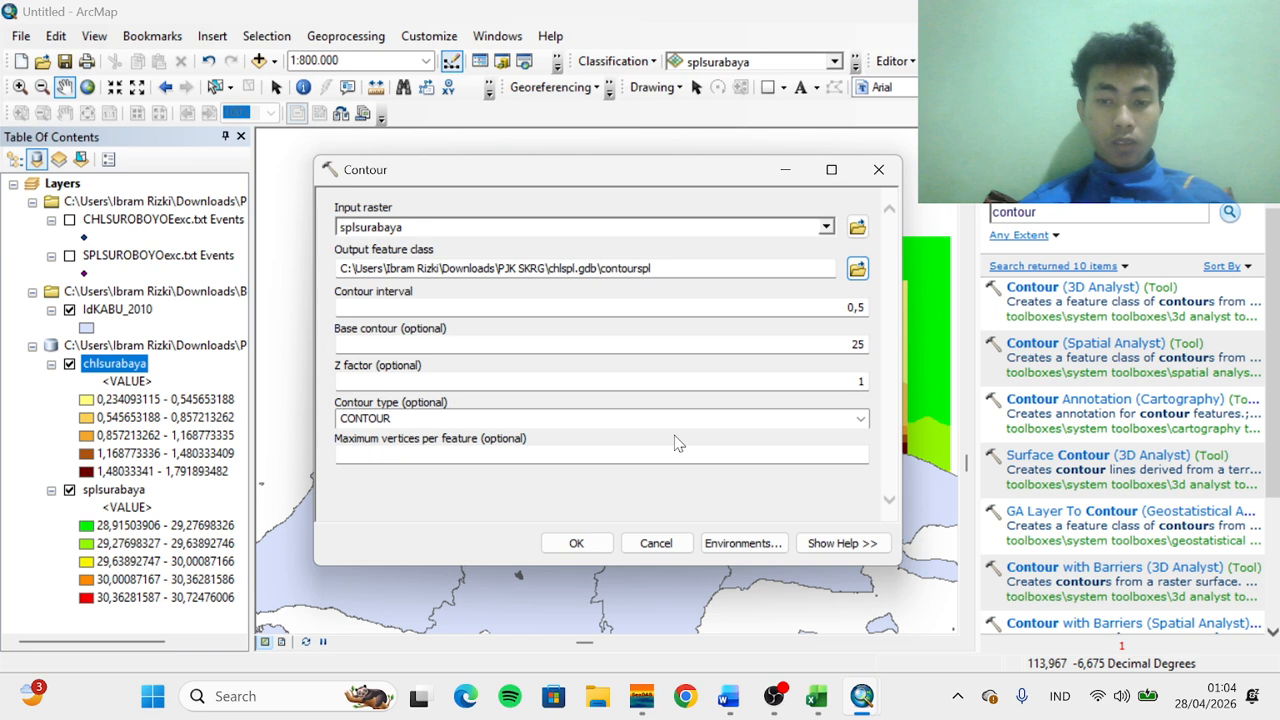
click(580, 542)
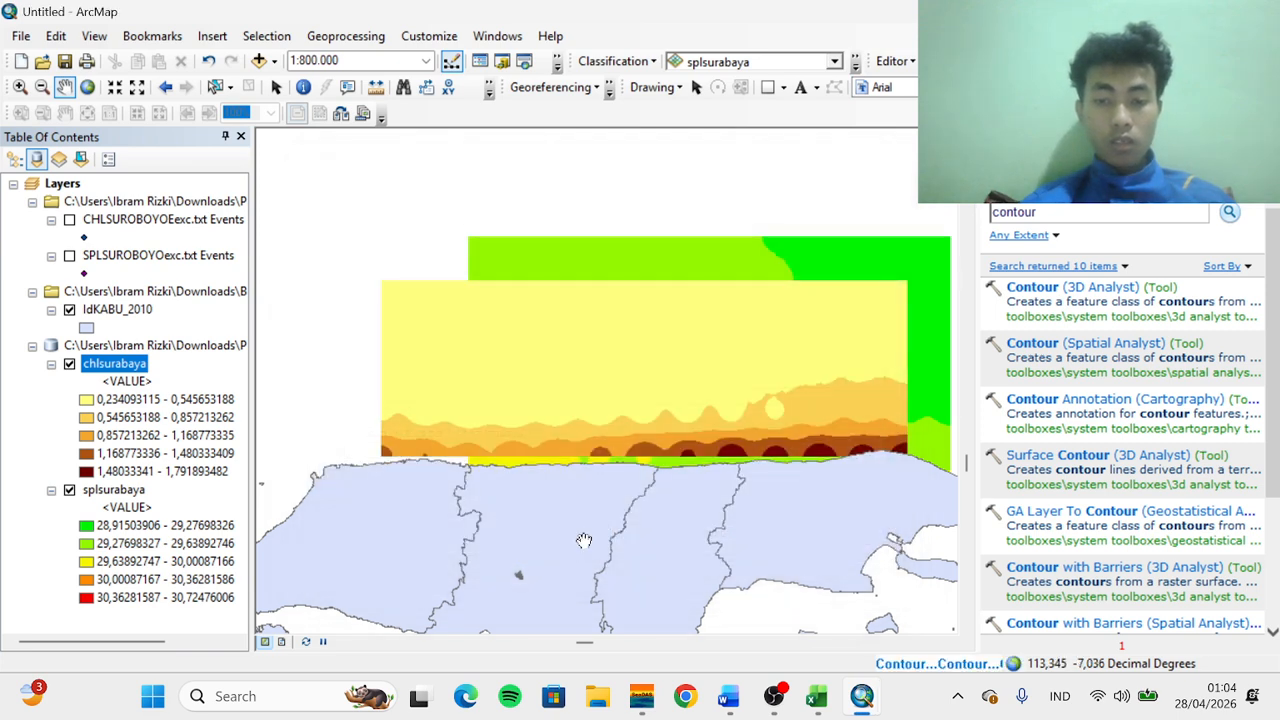
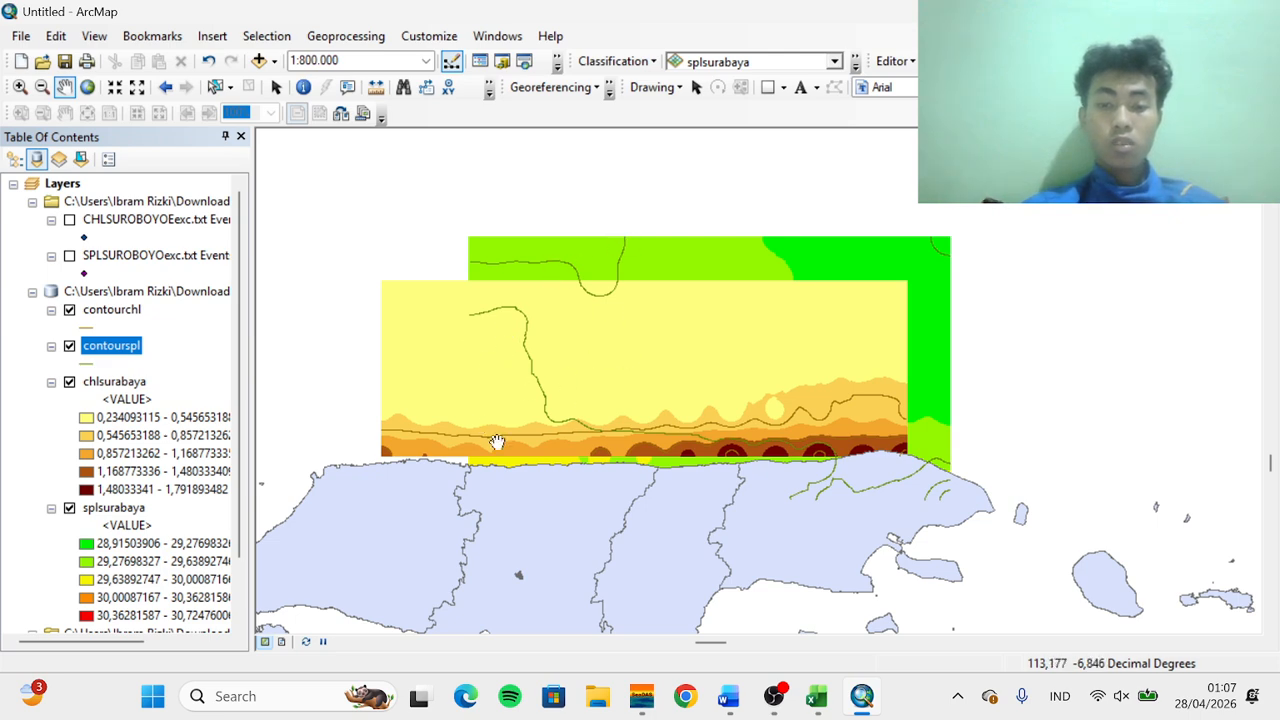
Start an edit session on the workspace containing the contourspl layer
click(890, 62)
click(910, 86)
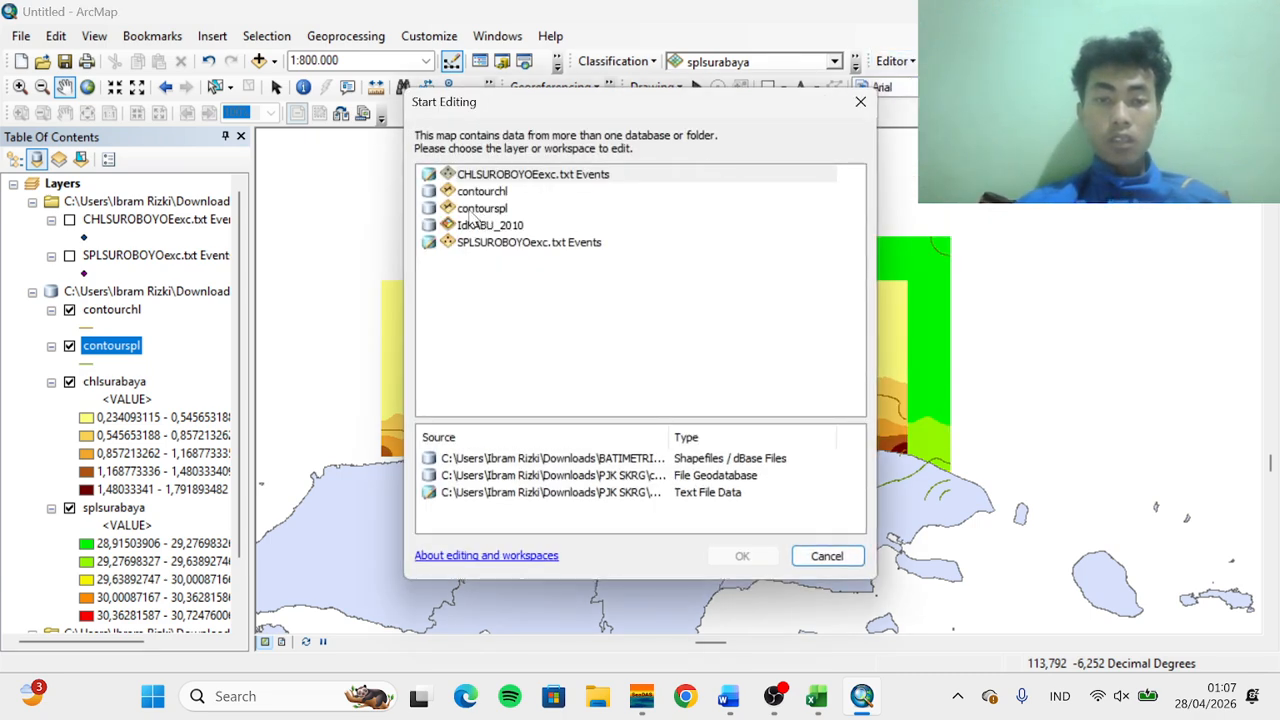
click(474, 210)
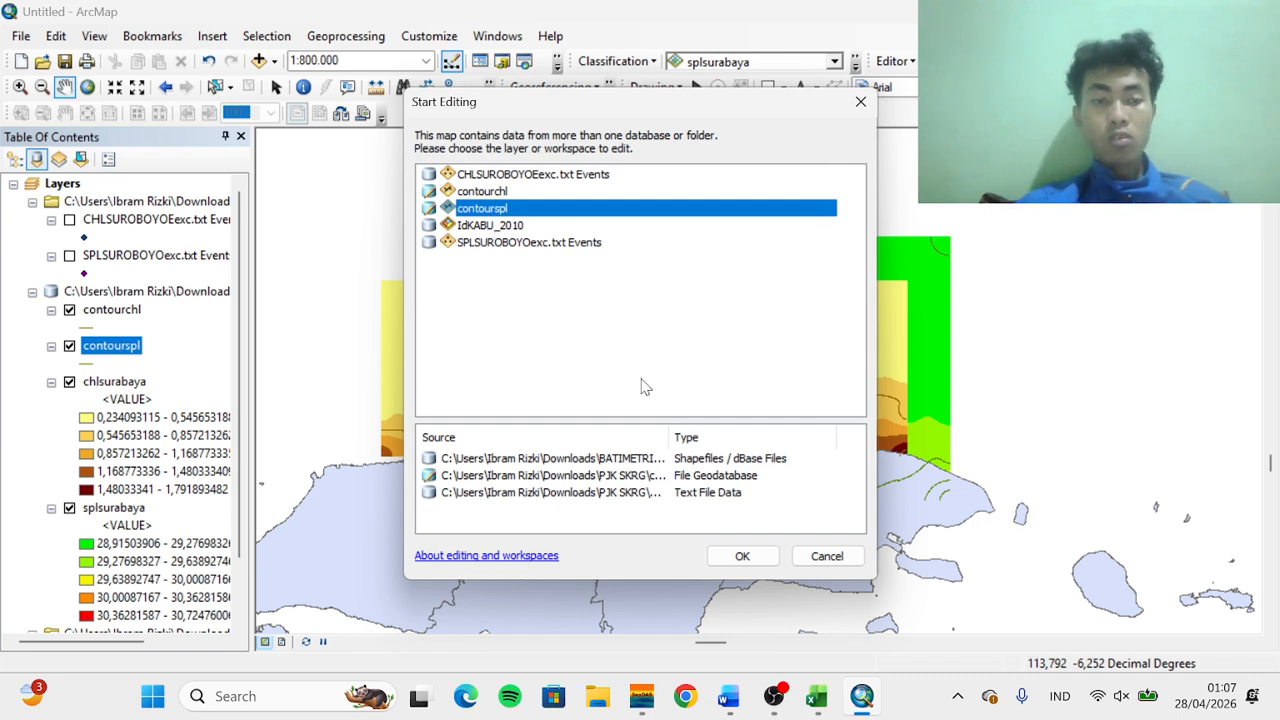
click(737, 556)
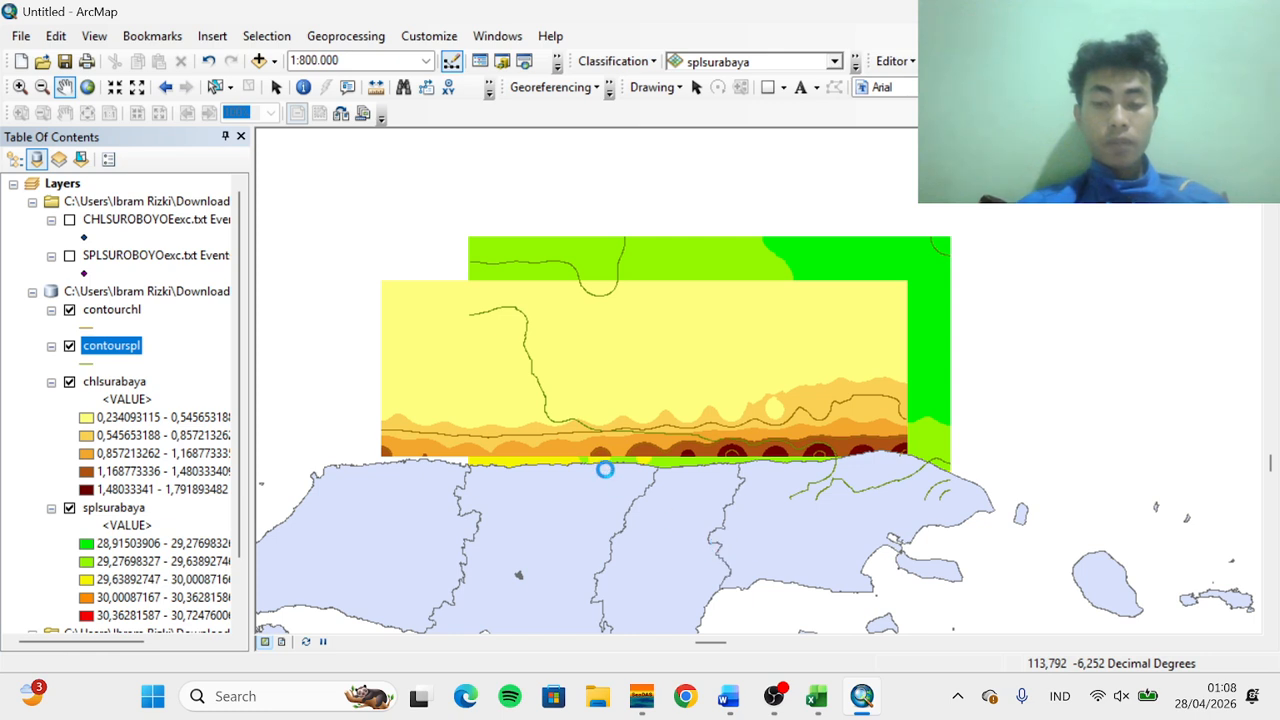
Open contourspl's attribute table and select its records by attributes with the query Contour > 32
right_click(101, 353)
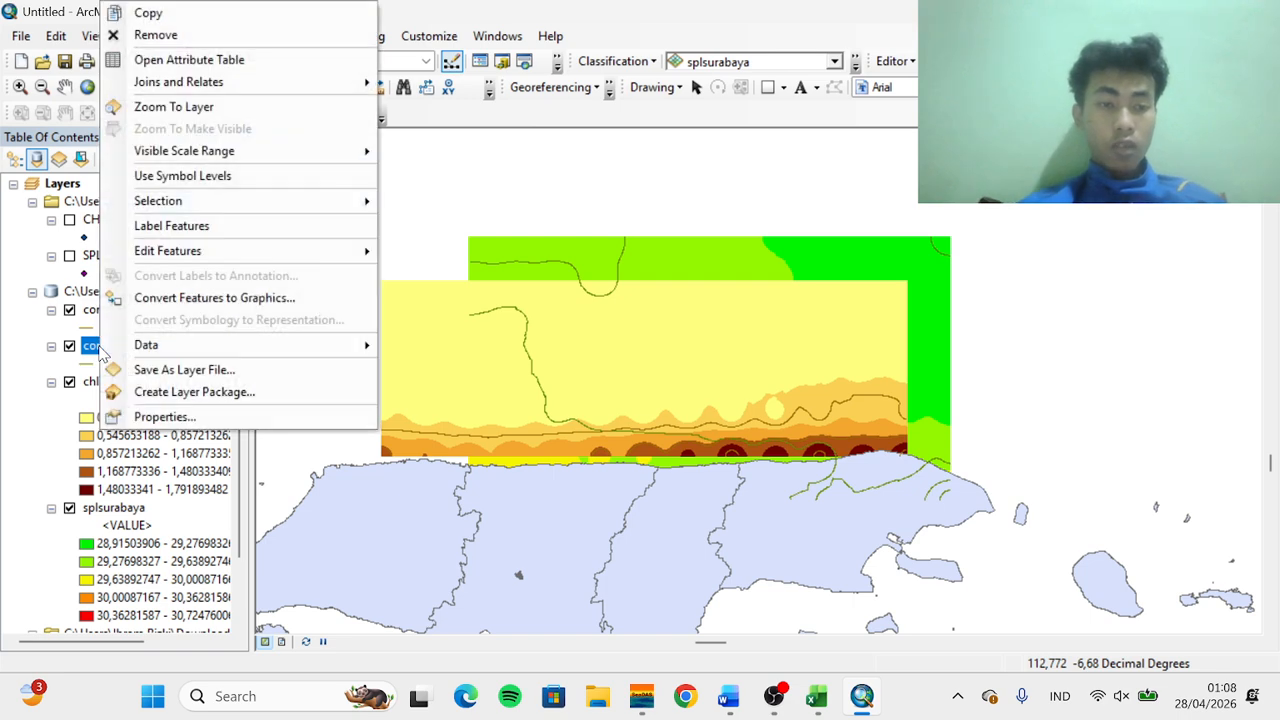
click(189, 61)
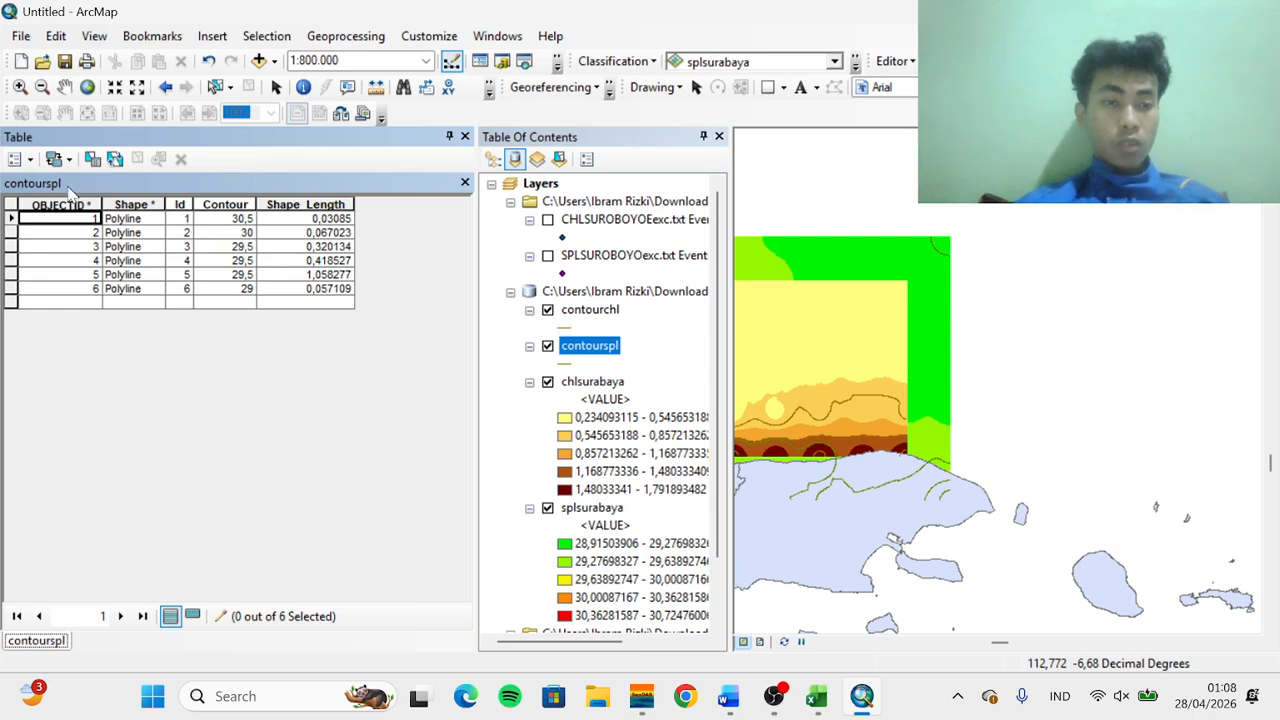
click(22, 159)
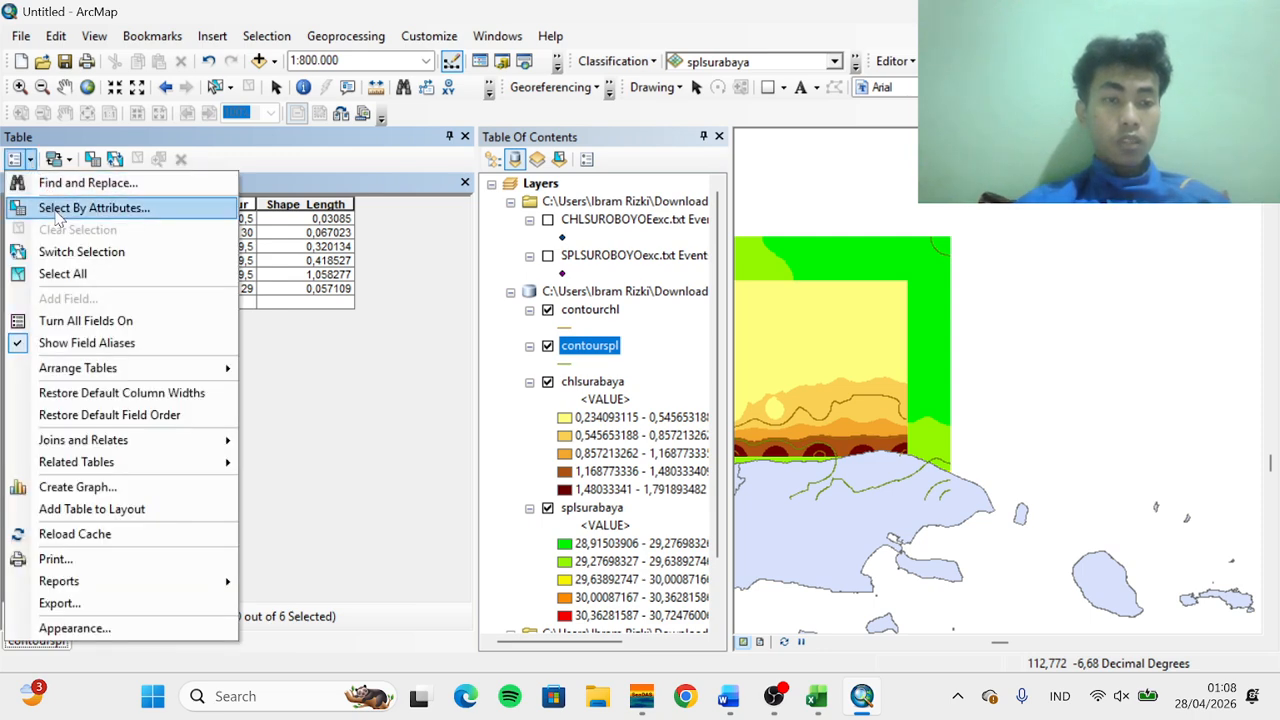
click(90, 208)
click(48, 157)
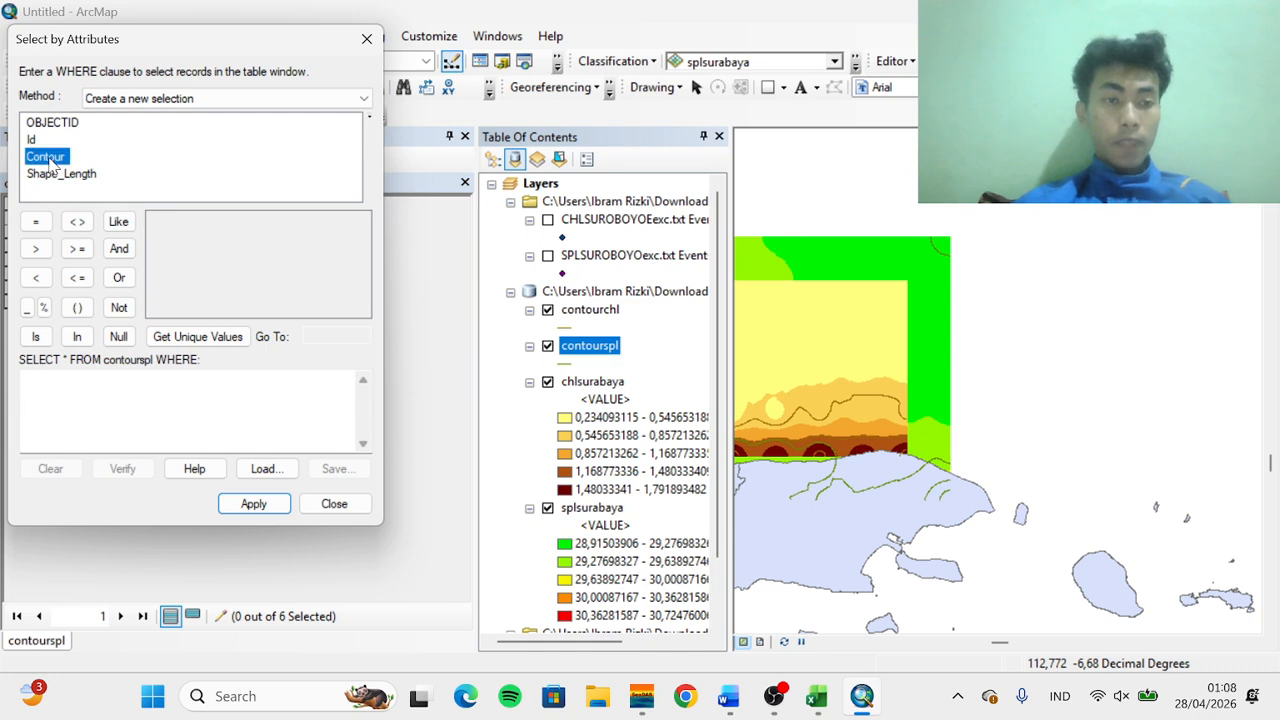
double_click(50, 160)
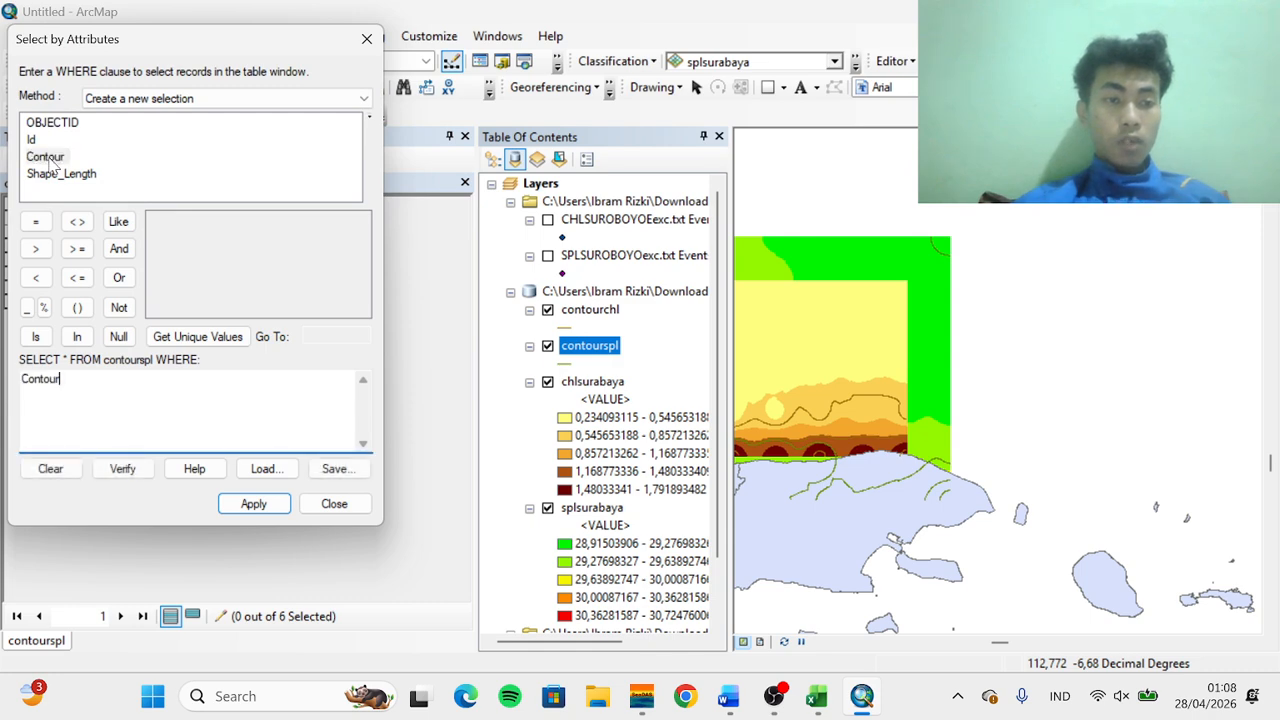
click(36, 249)
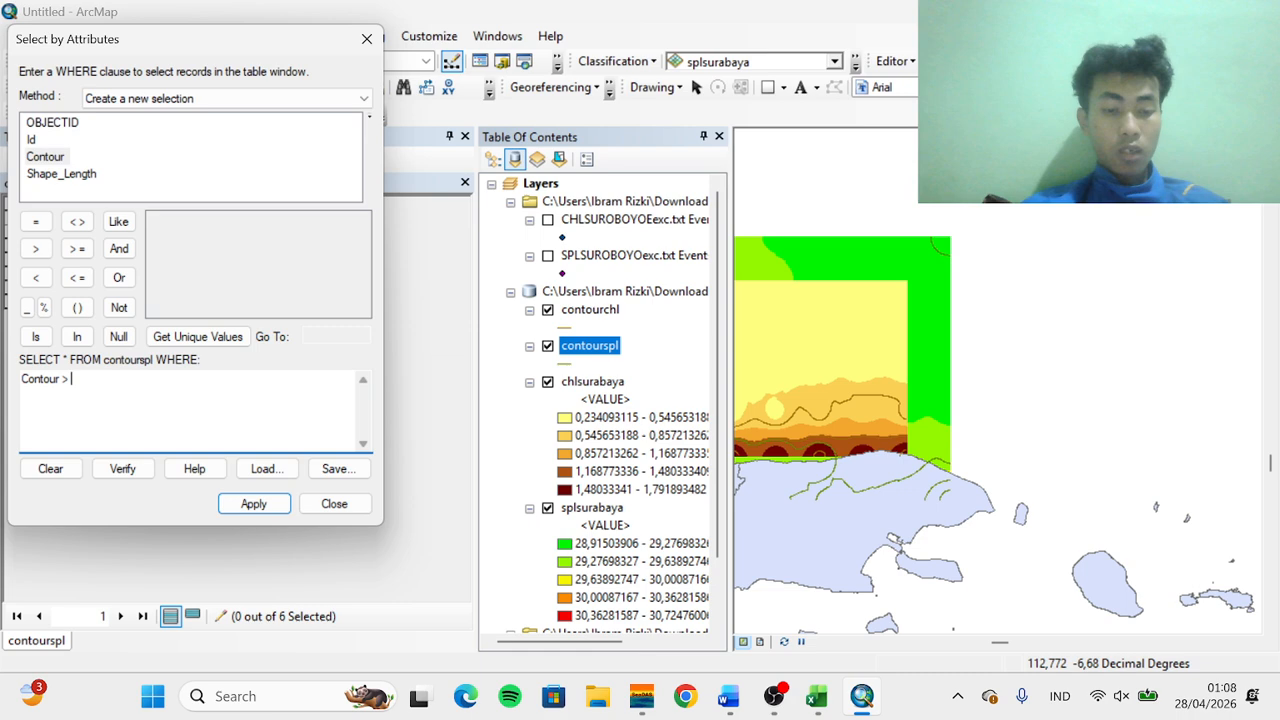
click(253, 504)
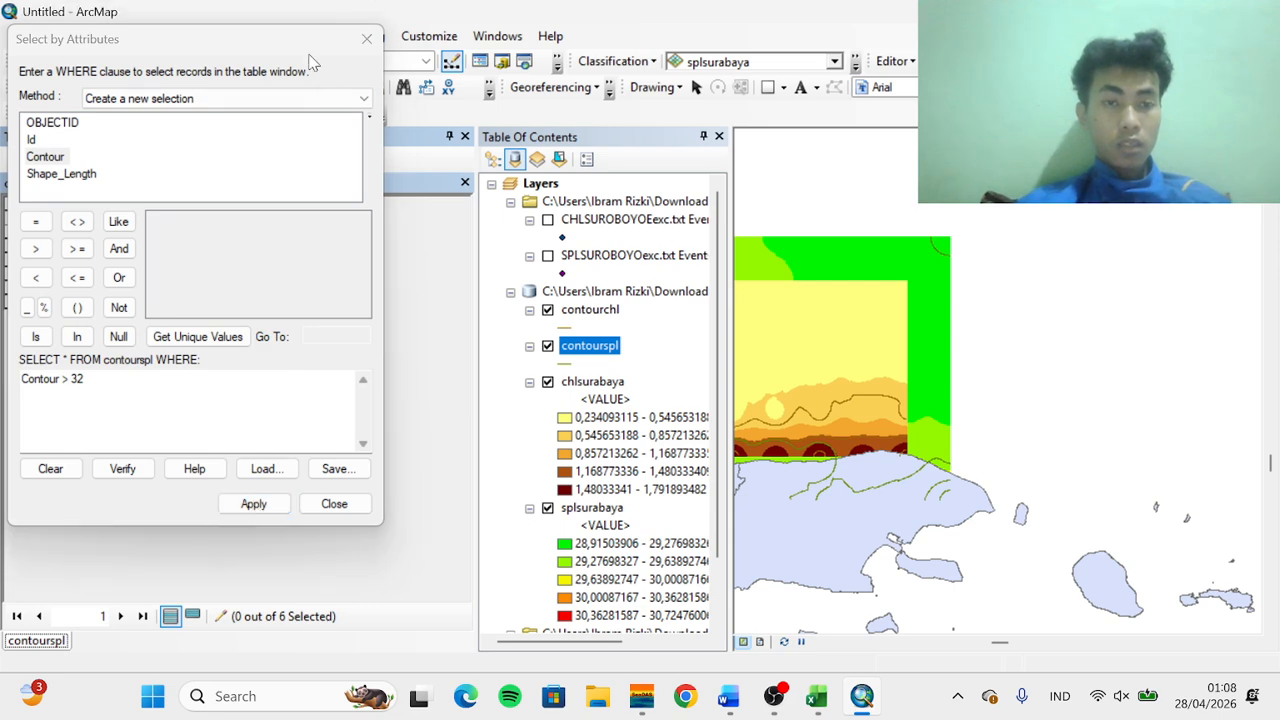
drag(302, 44, 620, 108)
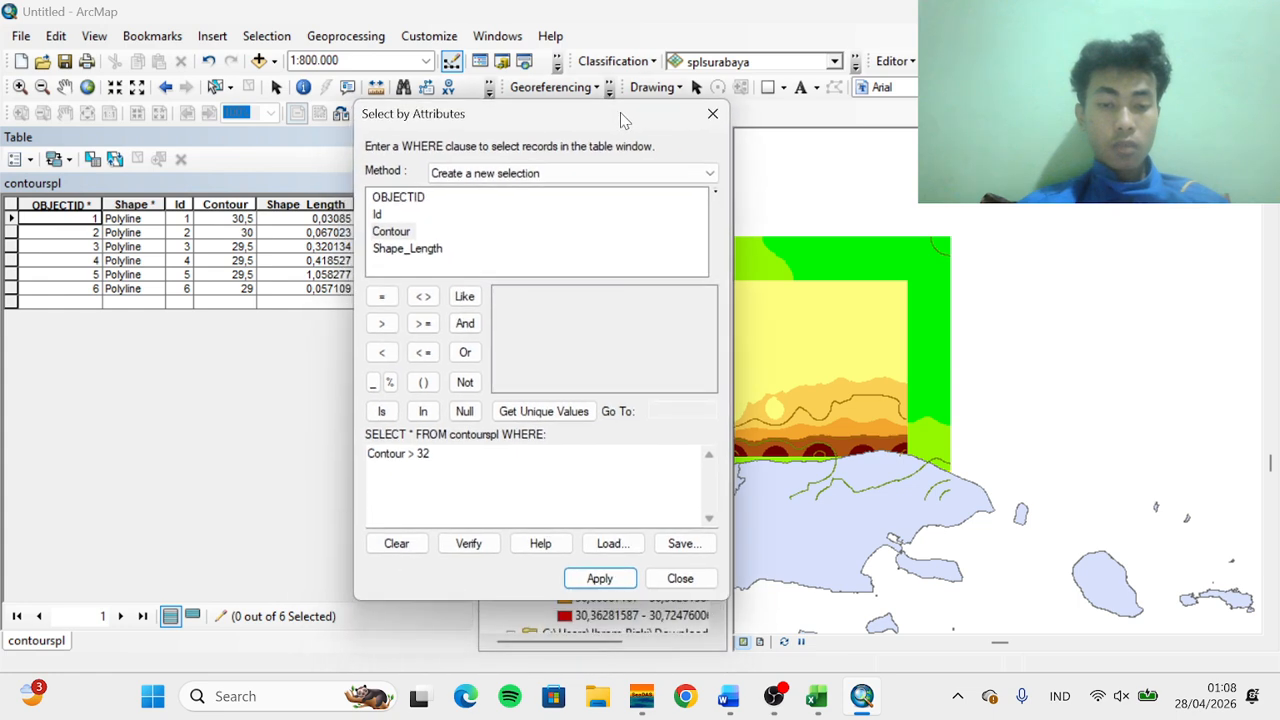
click(712, 110)
Stop the edit session and close the contourspl attribute table
click(893, 61)
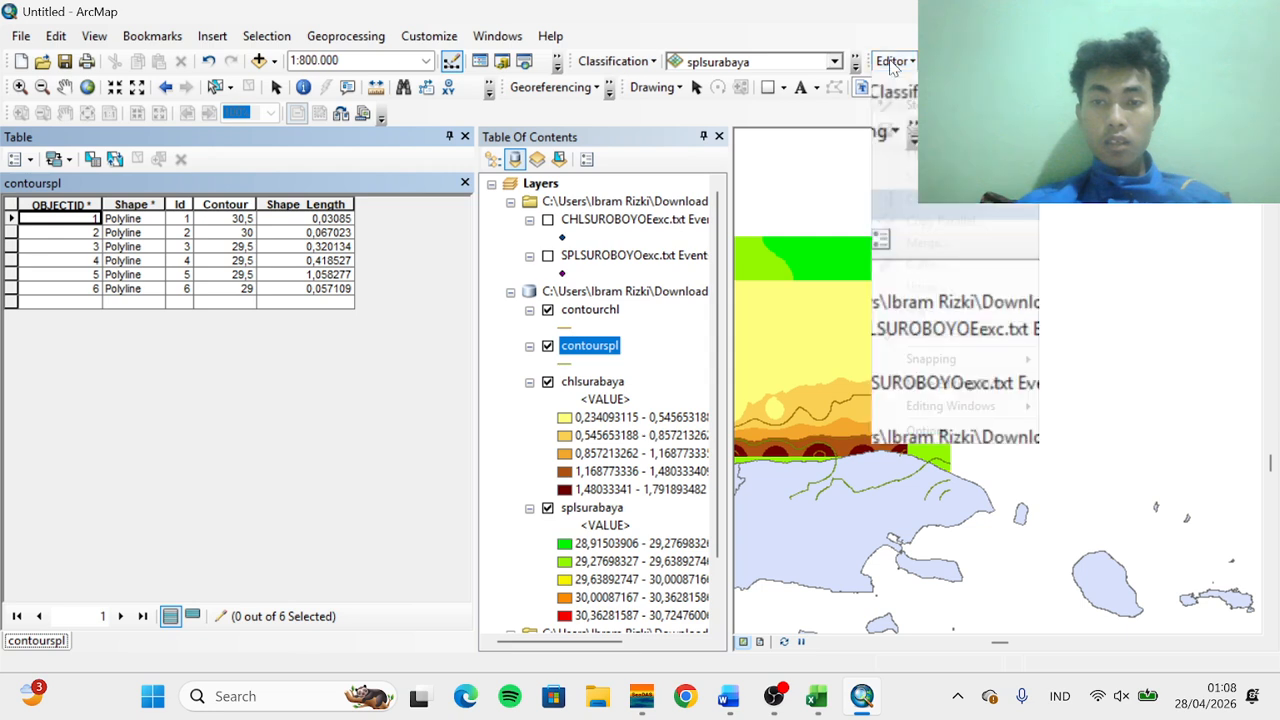
click(913, 127)
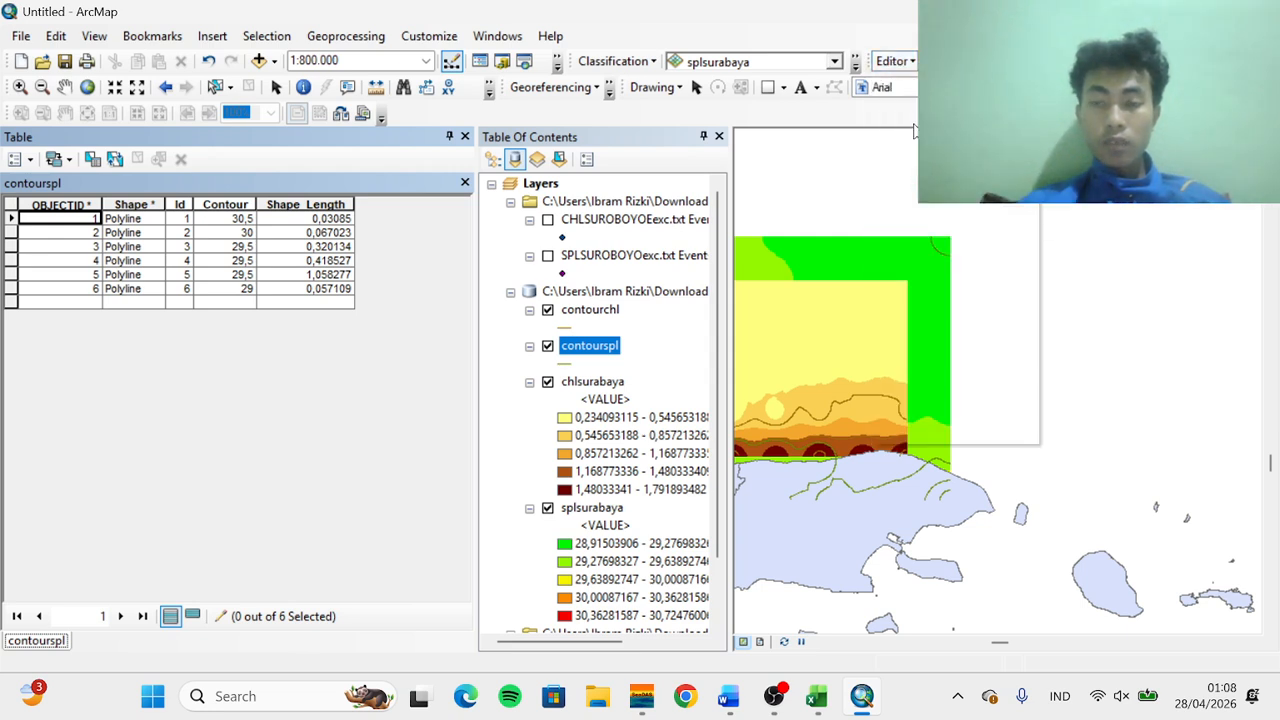
click(893, 61)
click(905, 80)
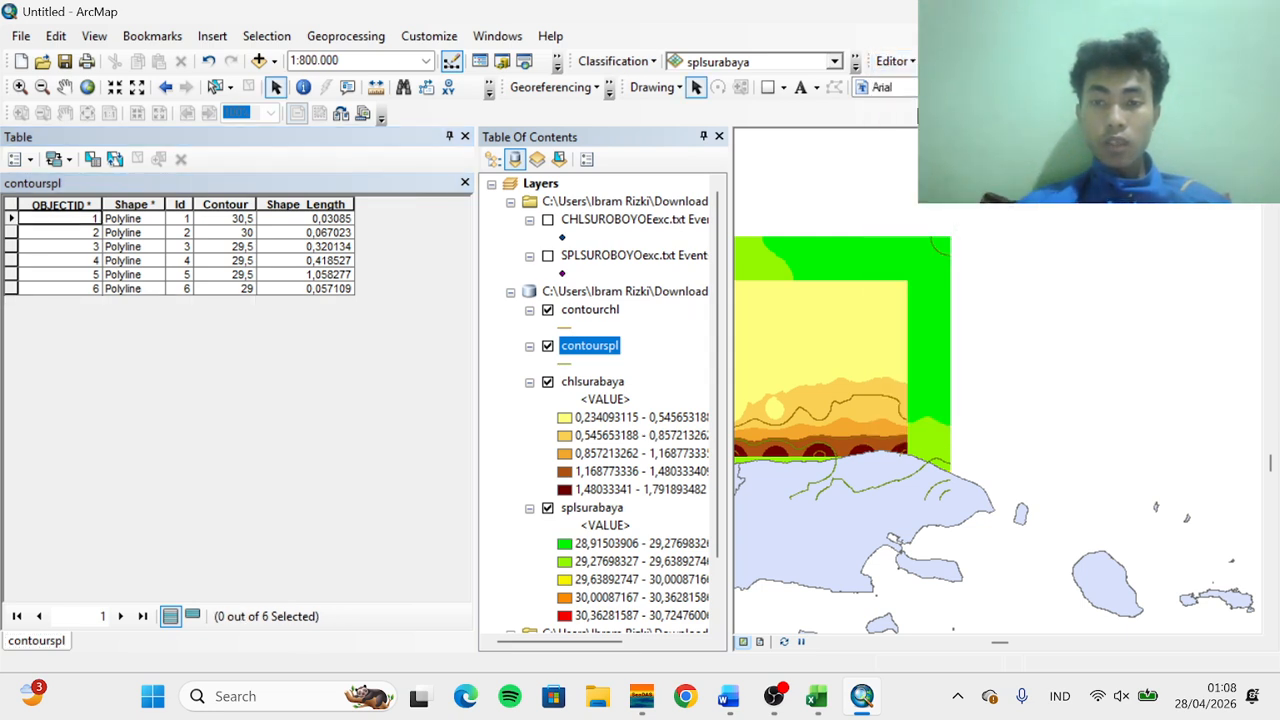
click(899, 67)
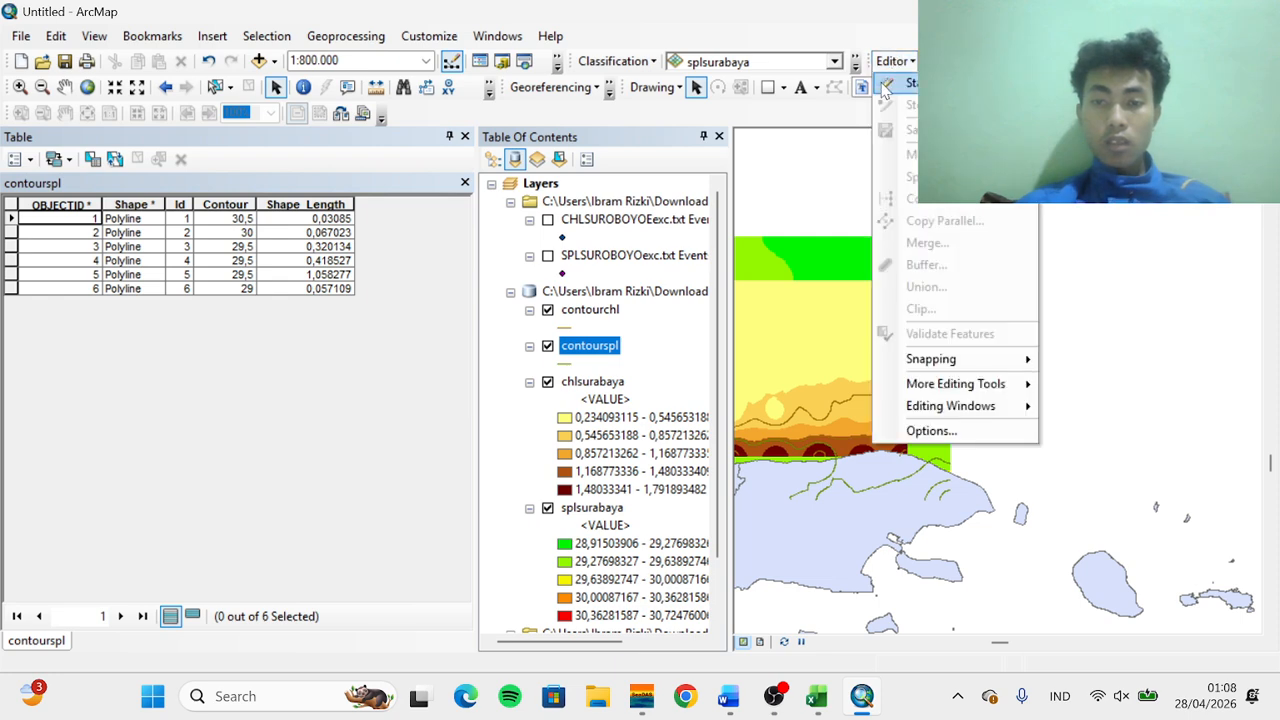
click(465, 184)
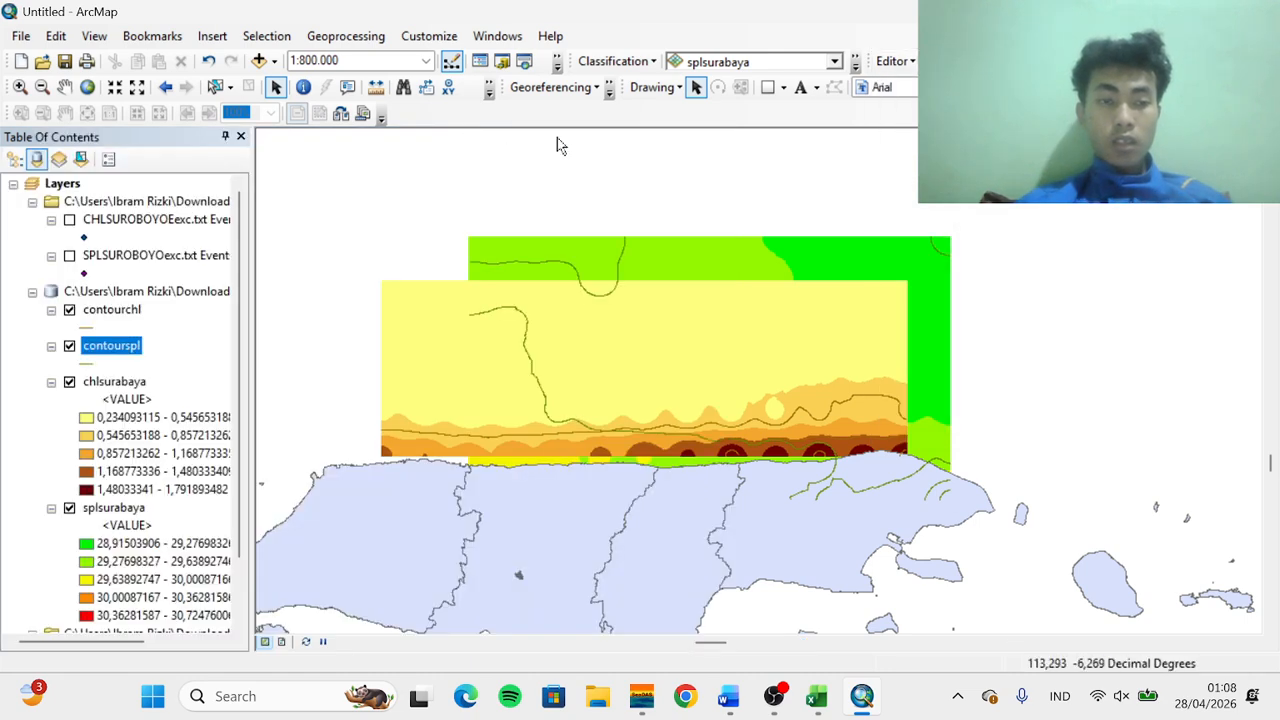
Start an edit session on the workspace containing the contourchl layer
click(895, 62)
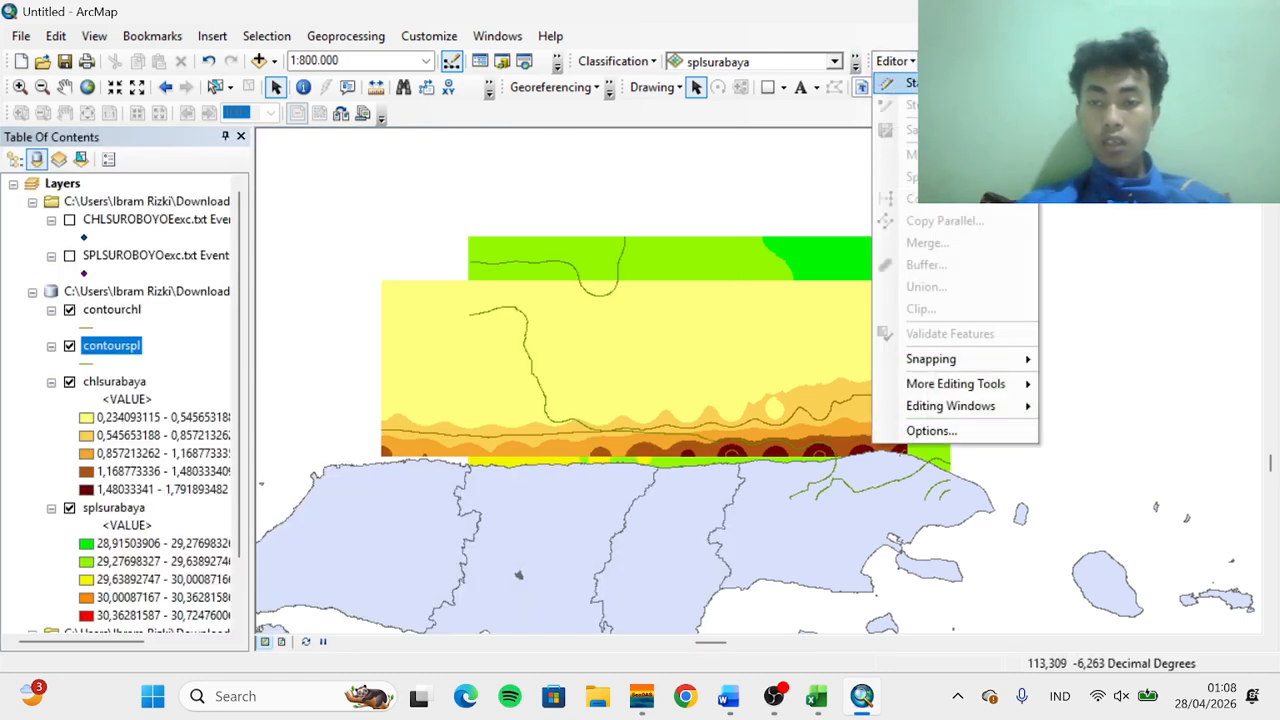
click(908, 83)
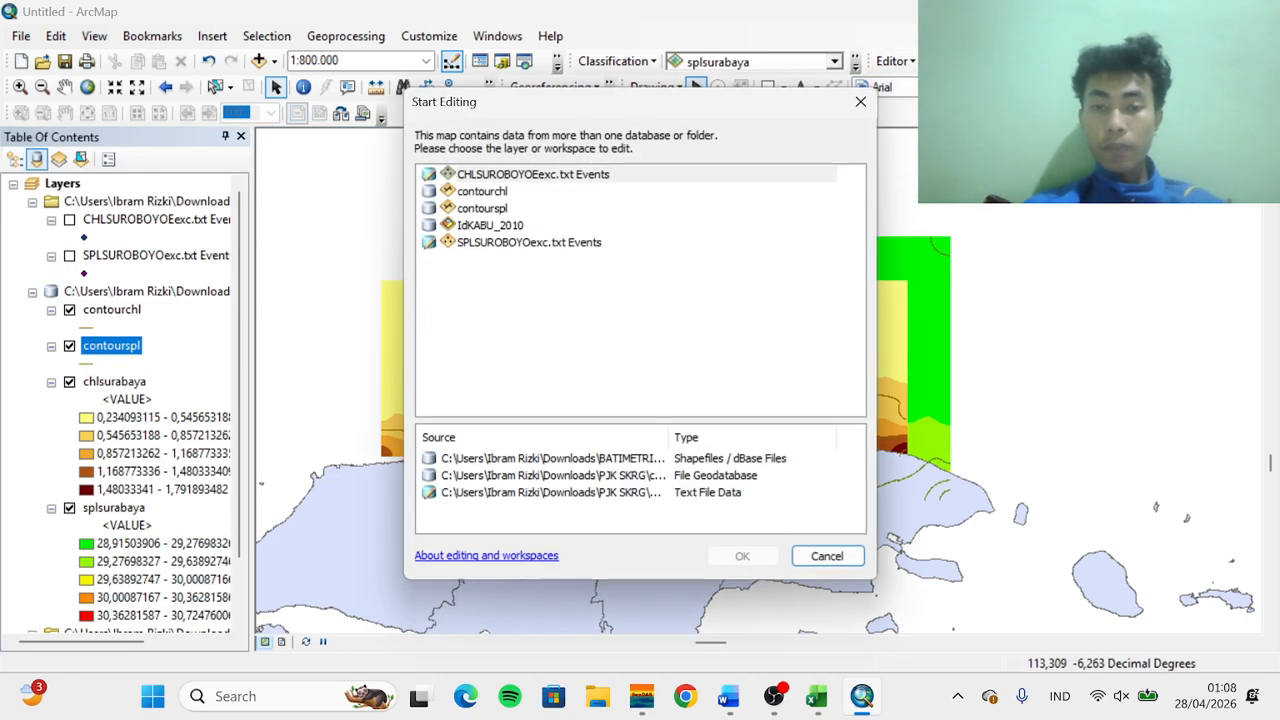
click(489, 194)
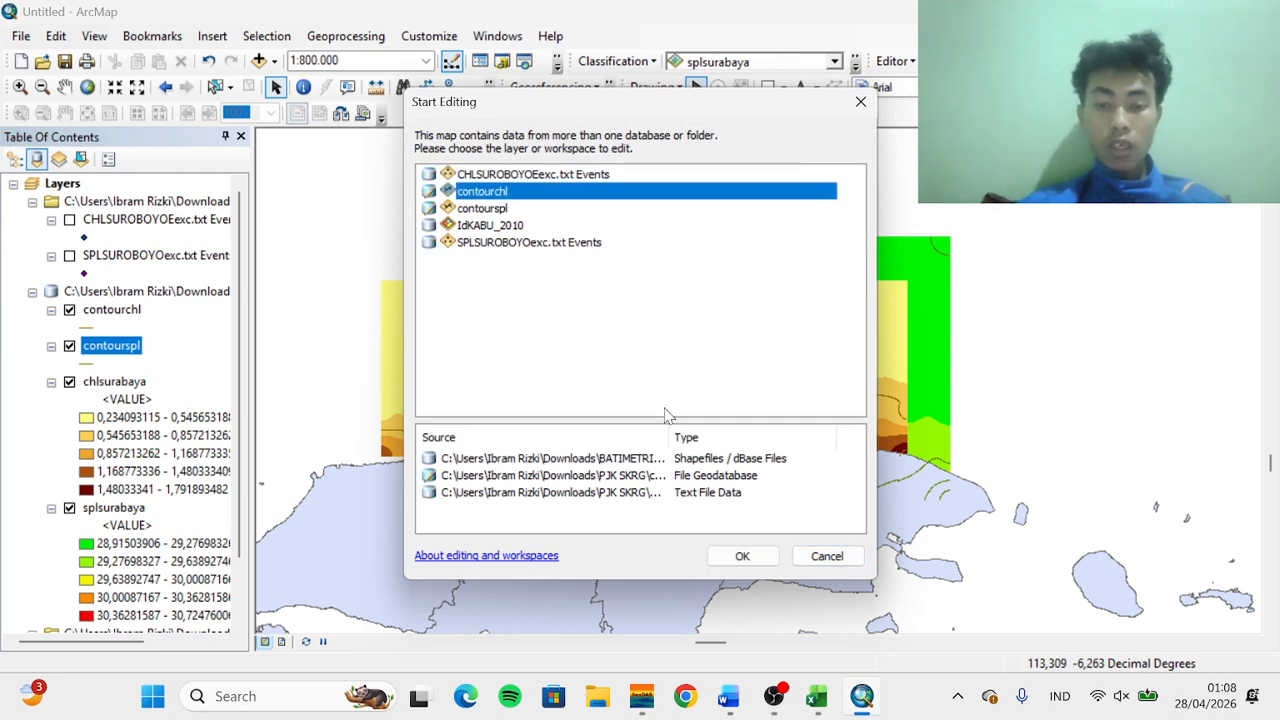
click(740, 556)
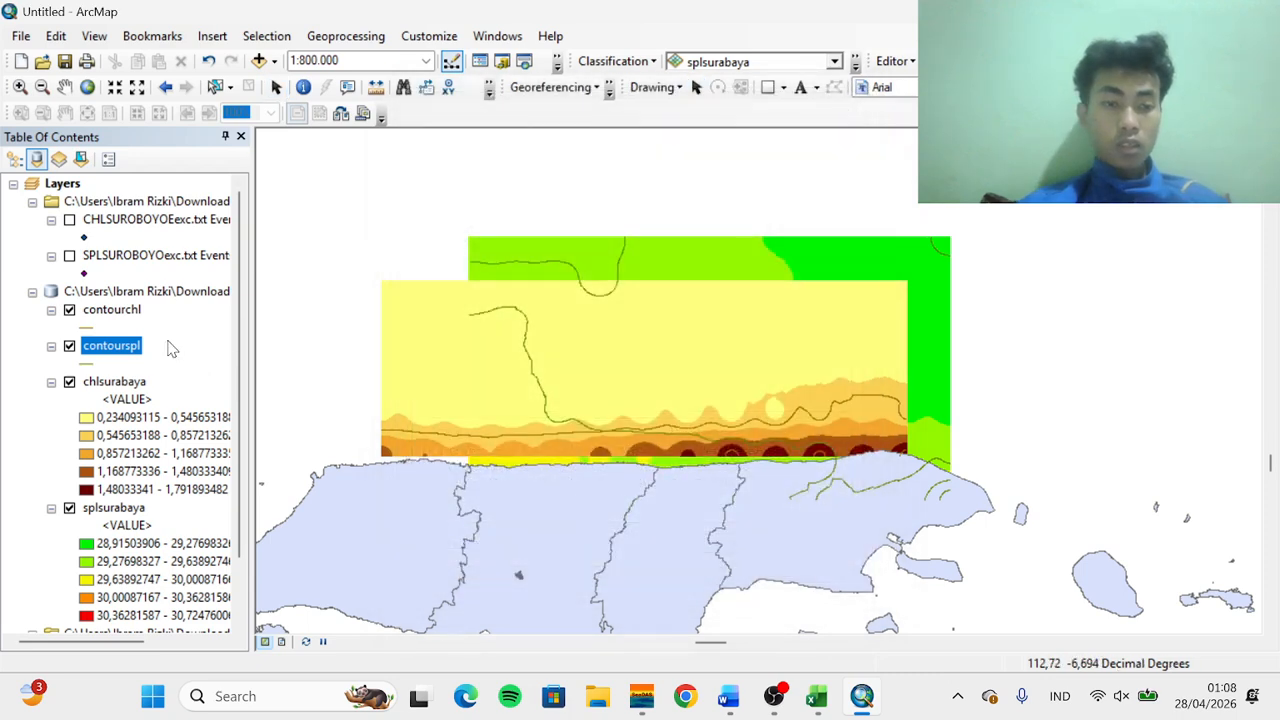
Open contourchl's attribute table and select its records by attributes with the query Contour > 2
click(132, 318)
right_click(130, 318)
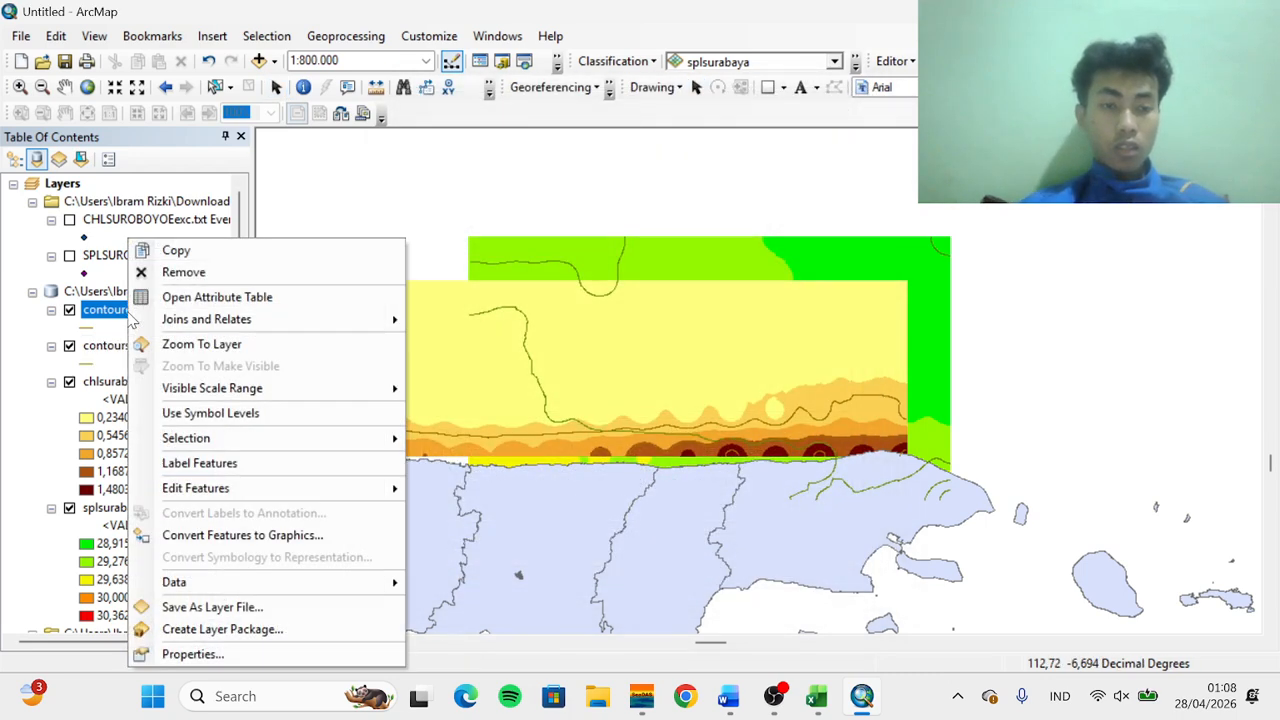
click(177, 297)
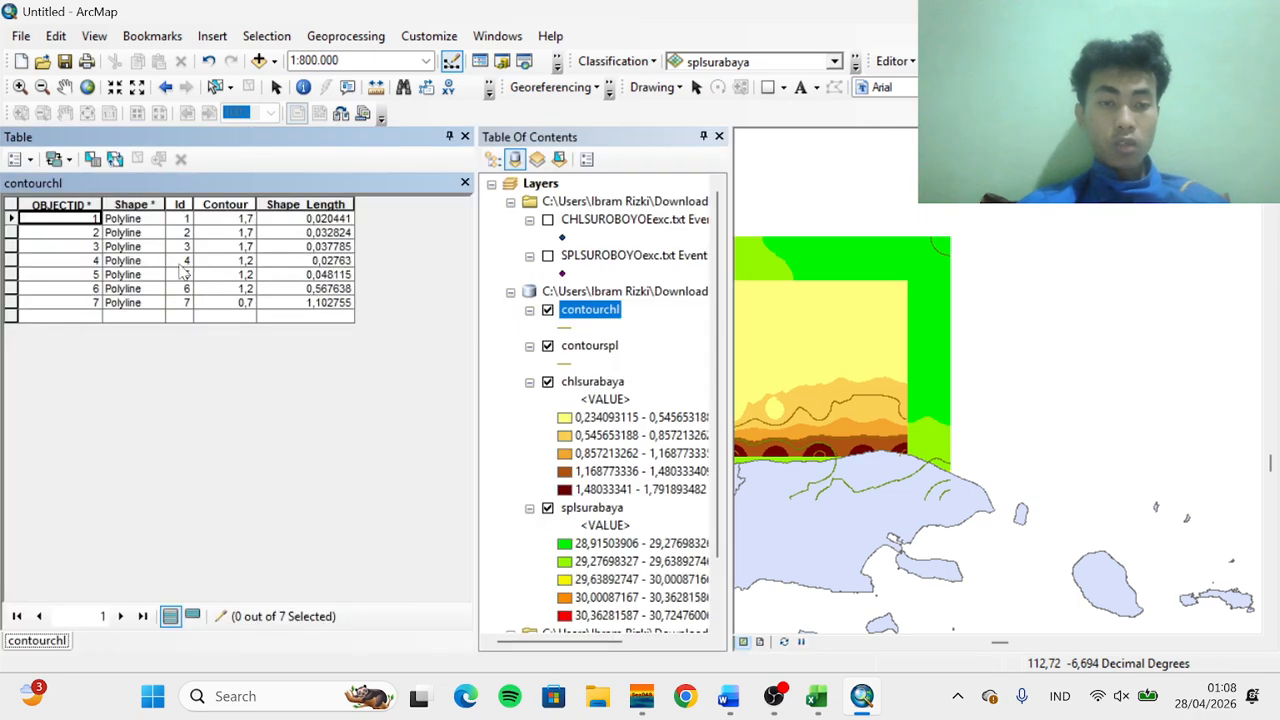
click(20, 159)
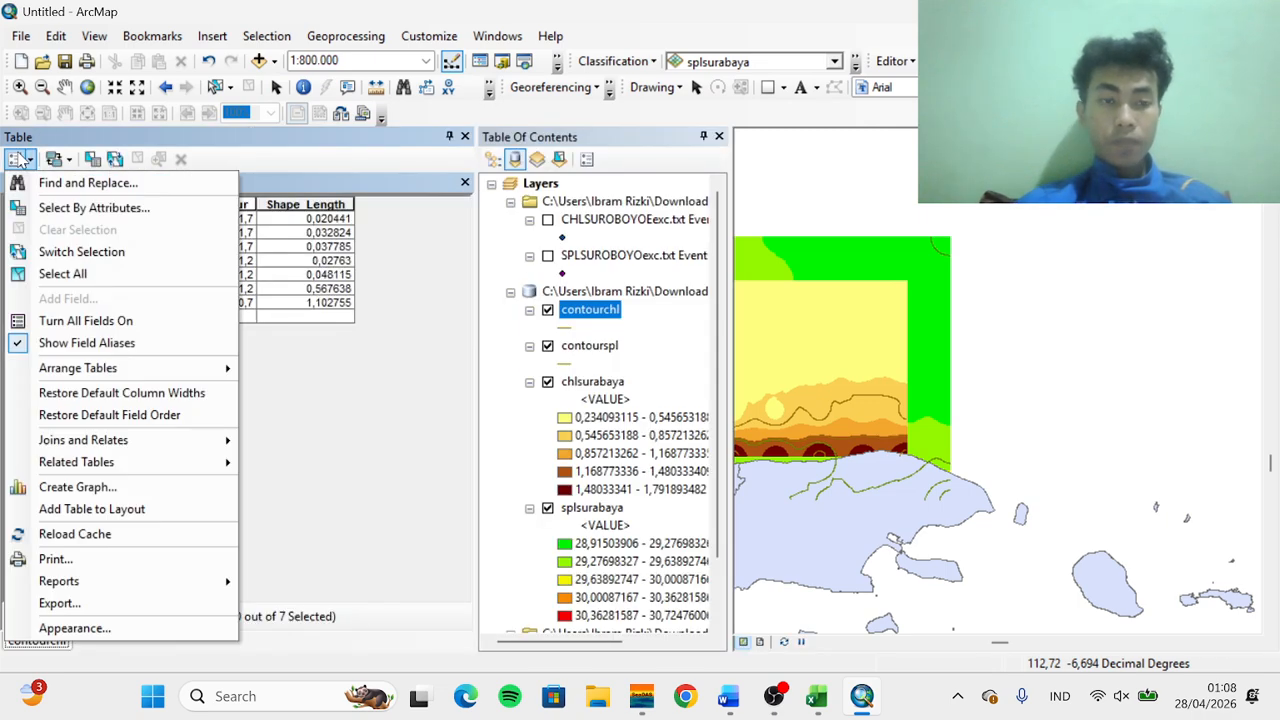
click(85, 208)
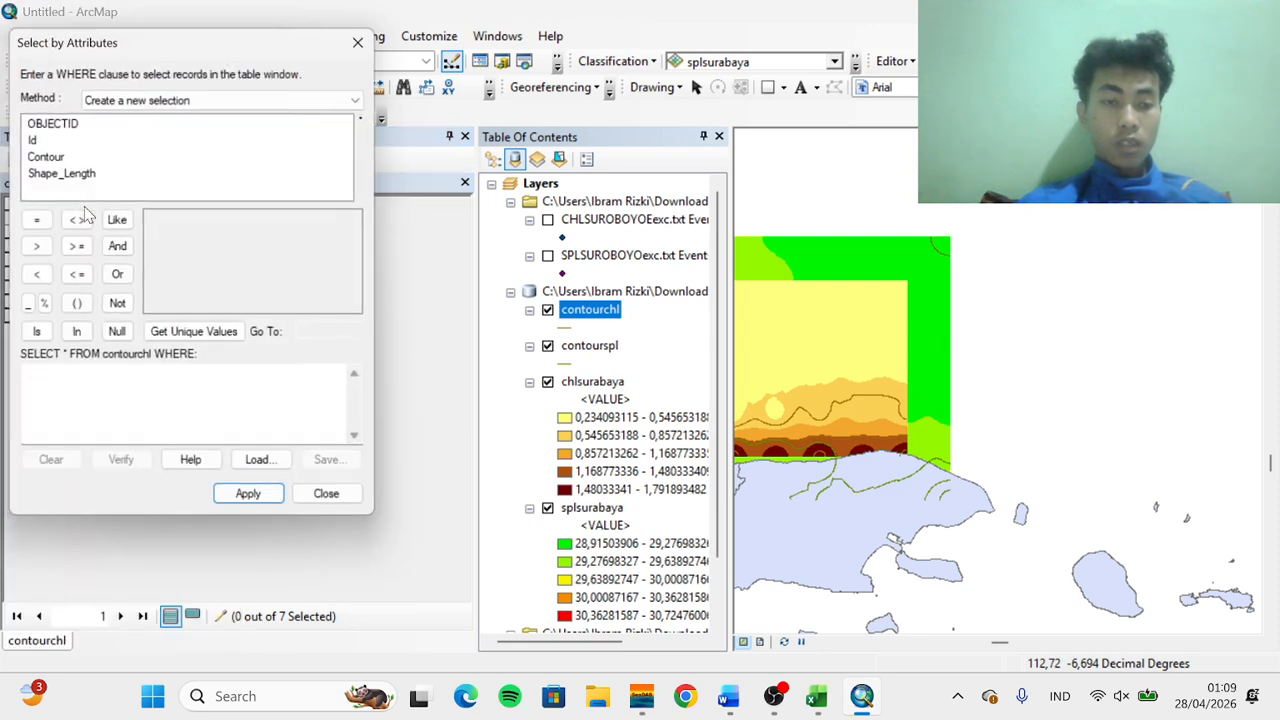
double_click(50, 159)
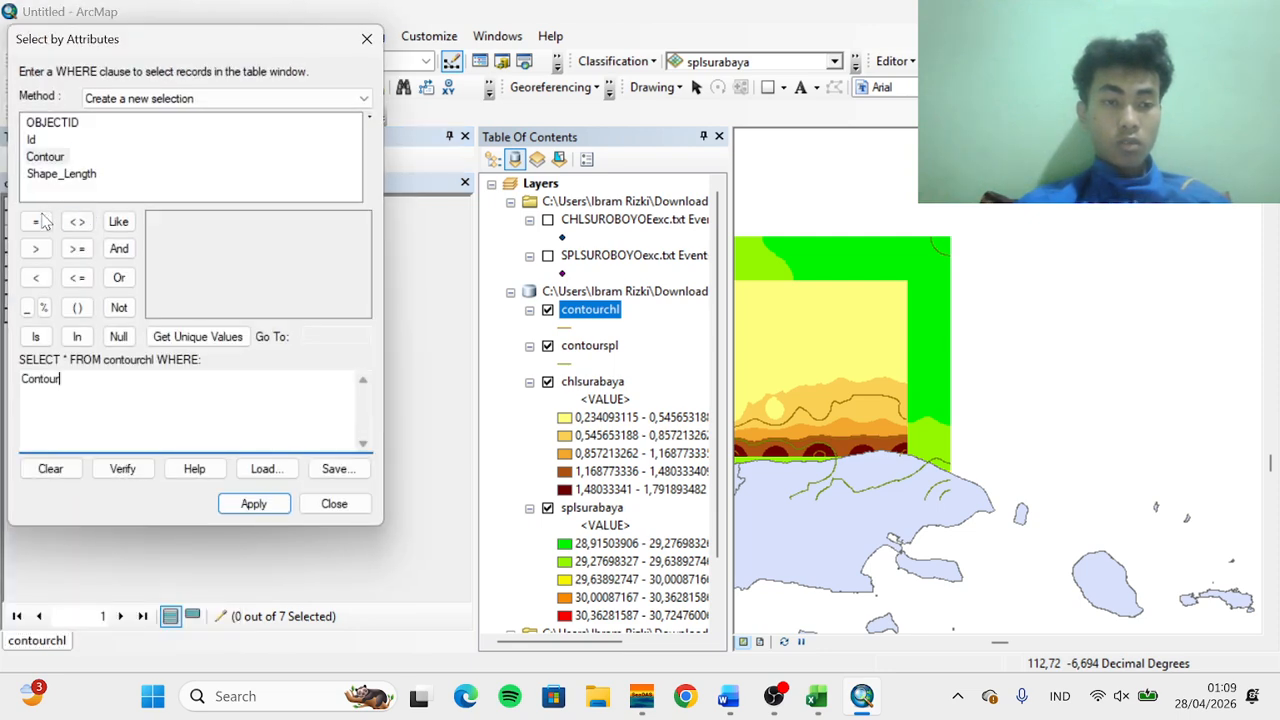
click(36, 249)
text(2)
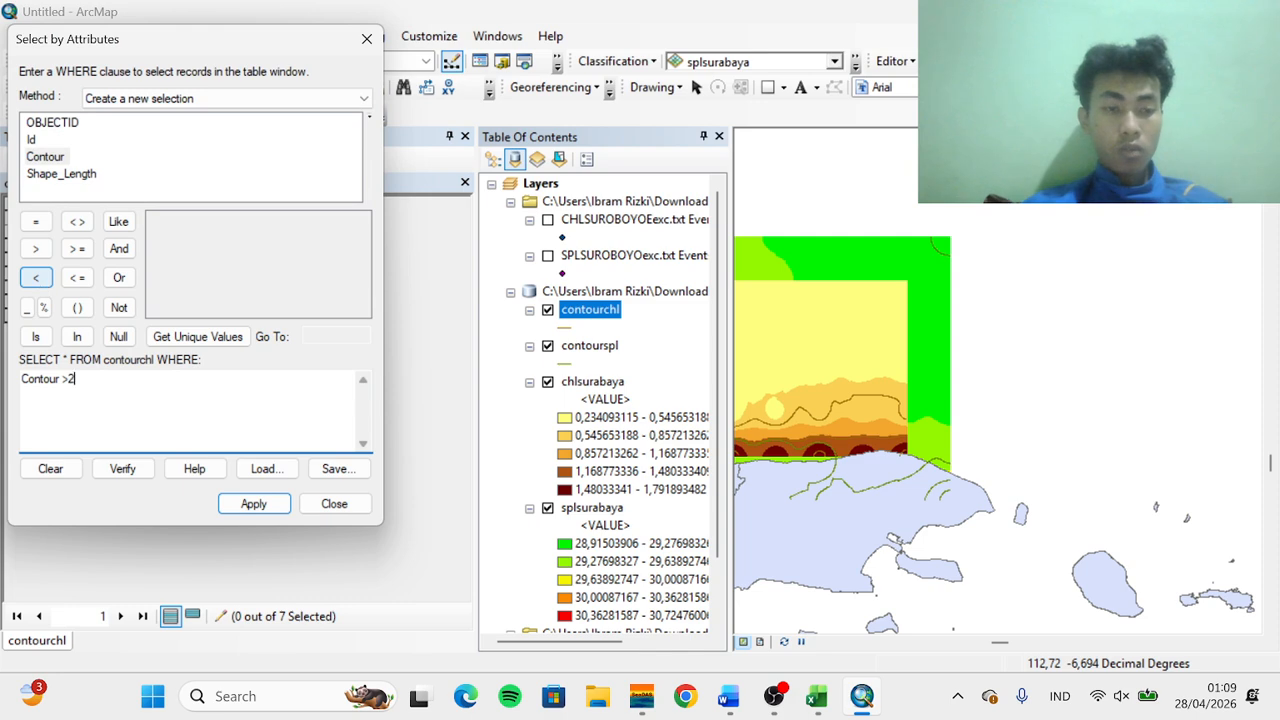
key(BackSpace)
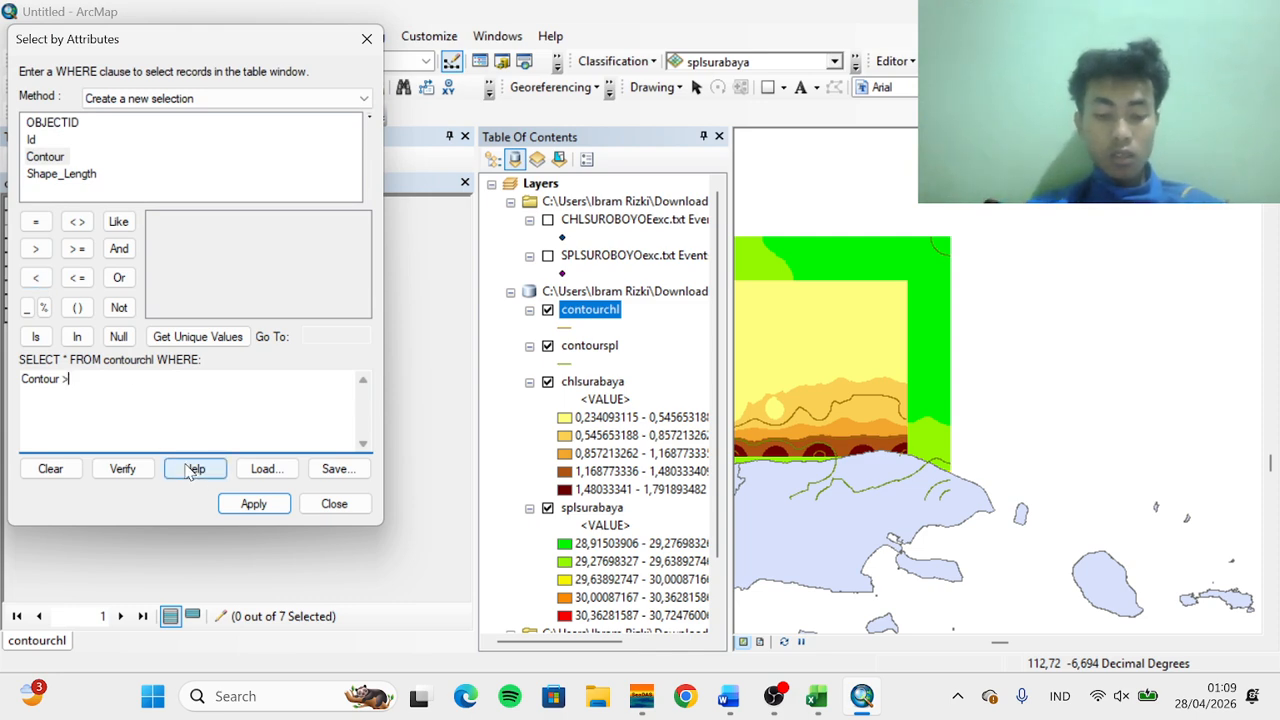
click(253, 503)
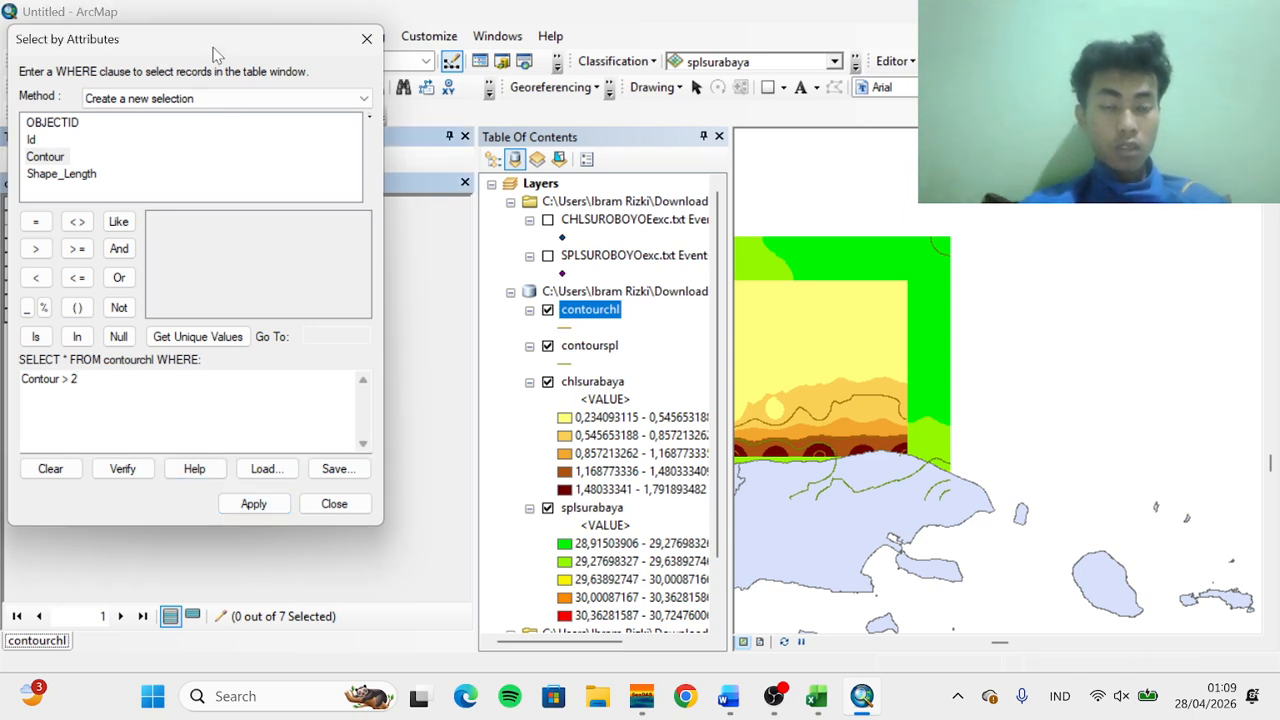
drag(213, 52, 605, 42)
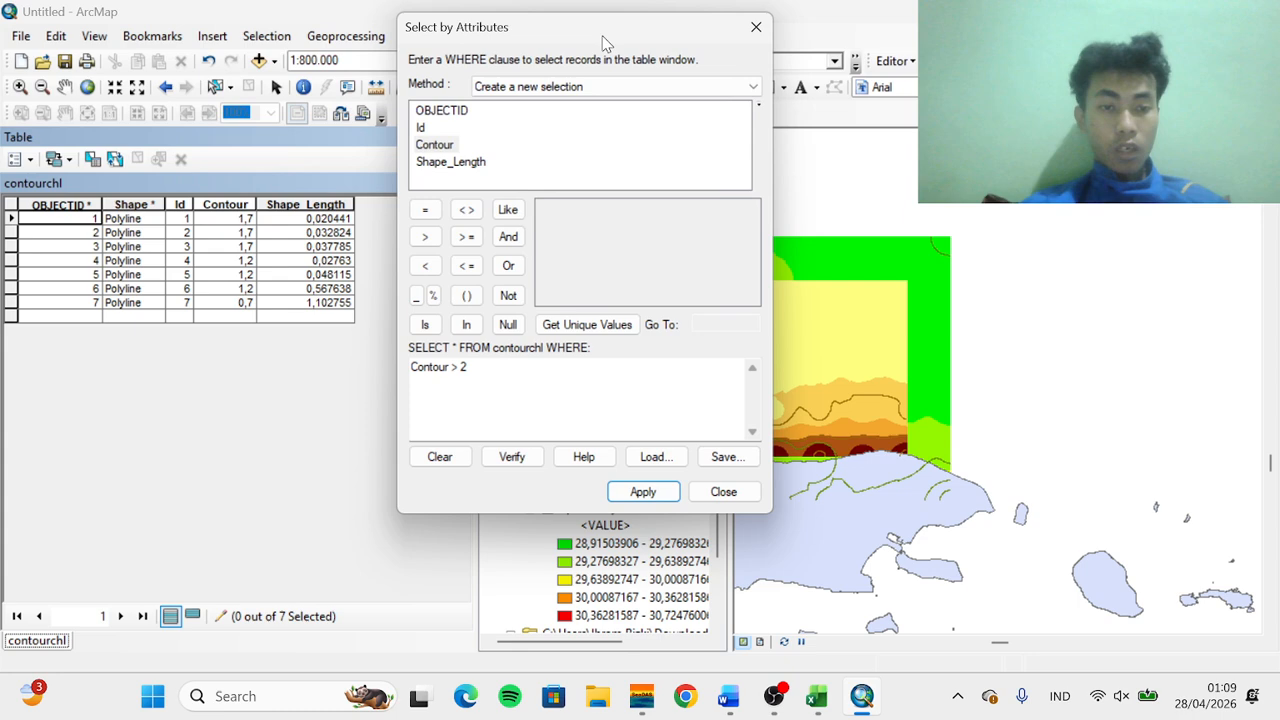
drag(605, 42, 210, 12)
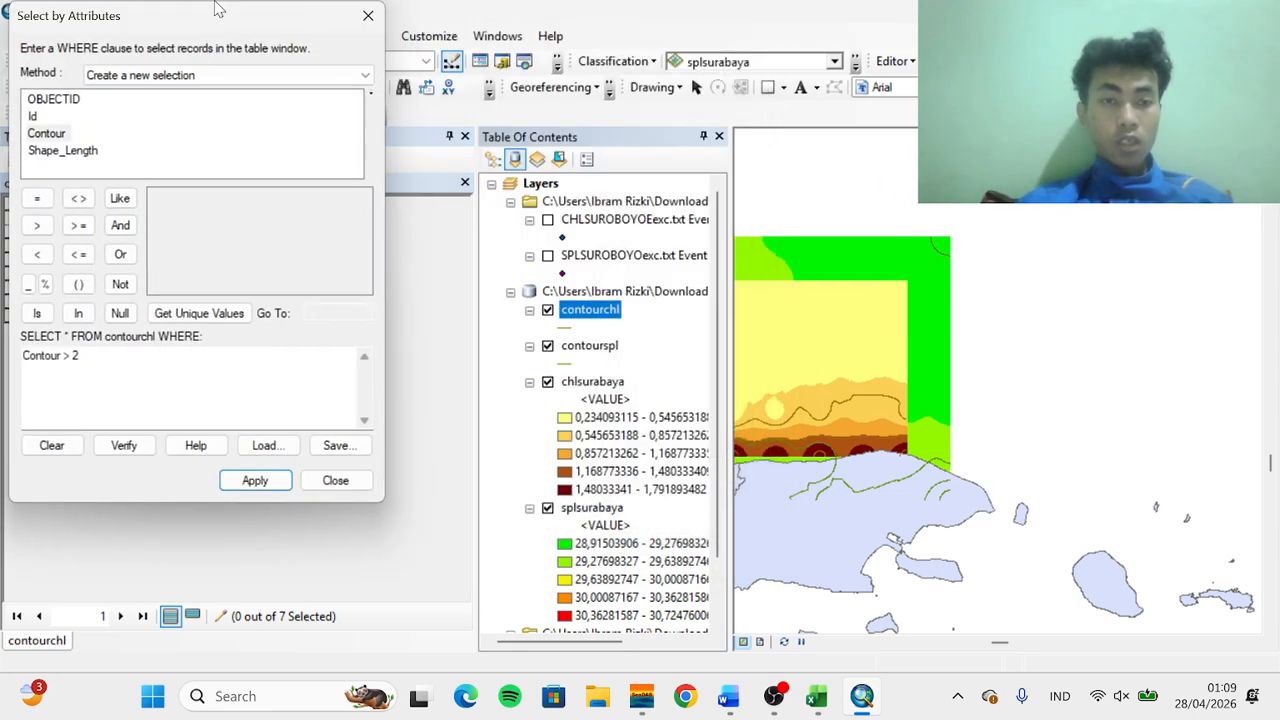
click(367, 12)
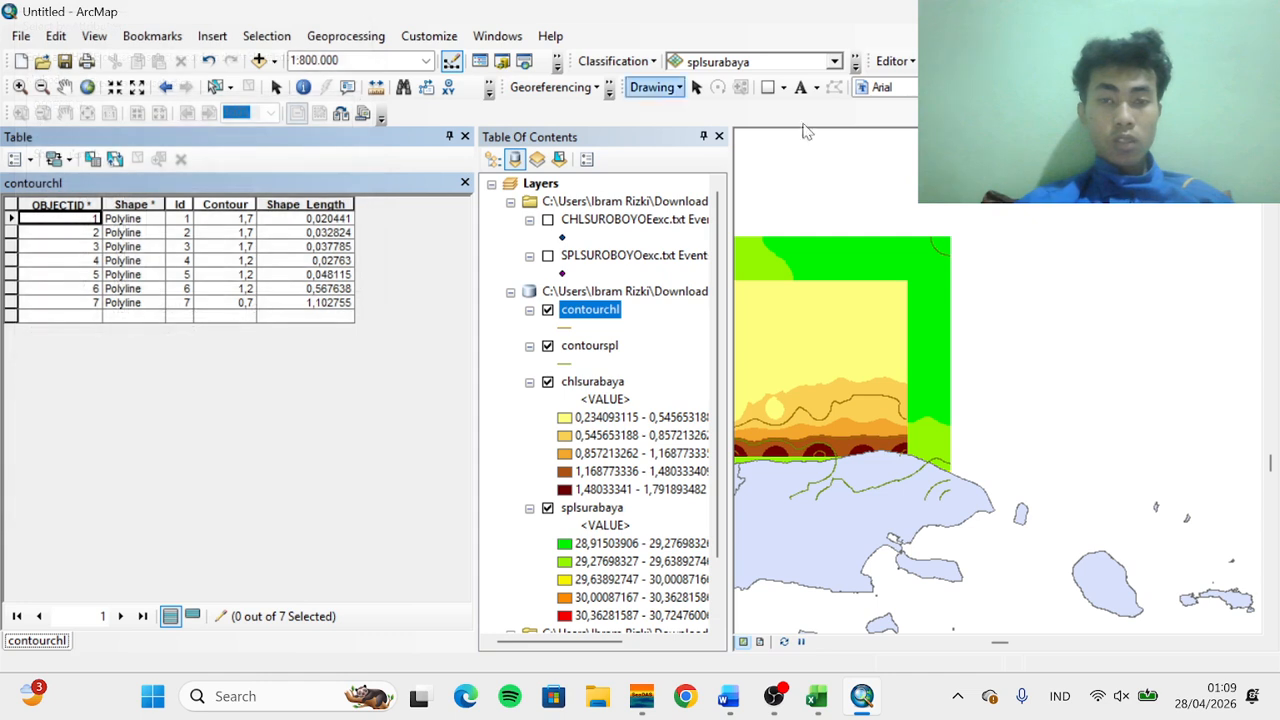
Save the edits and stop the edit session on contourchl
click(893, 61)
click(910, 130)
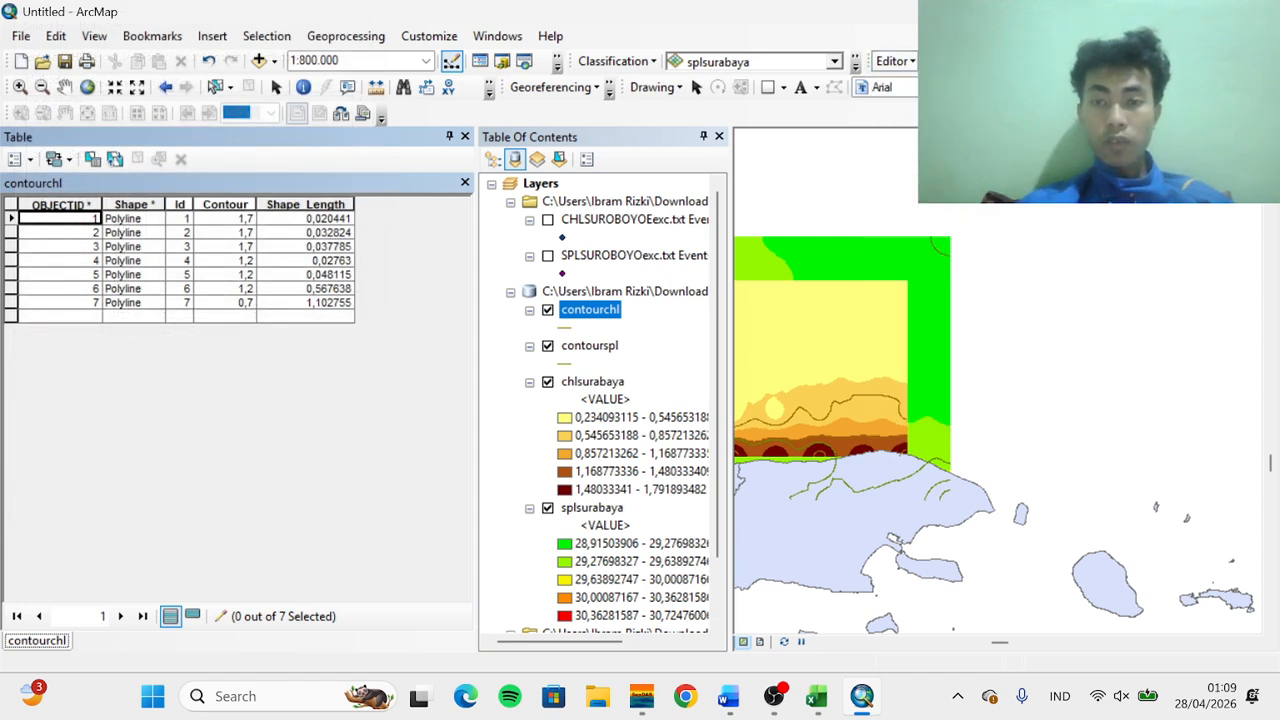
click(893, 61)
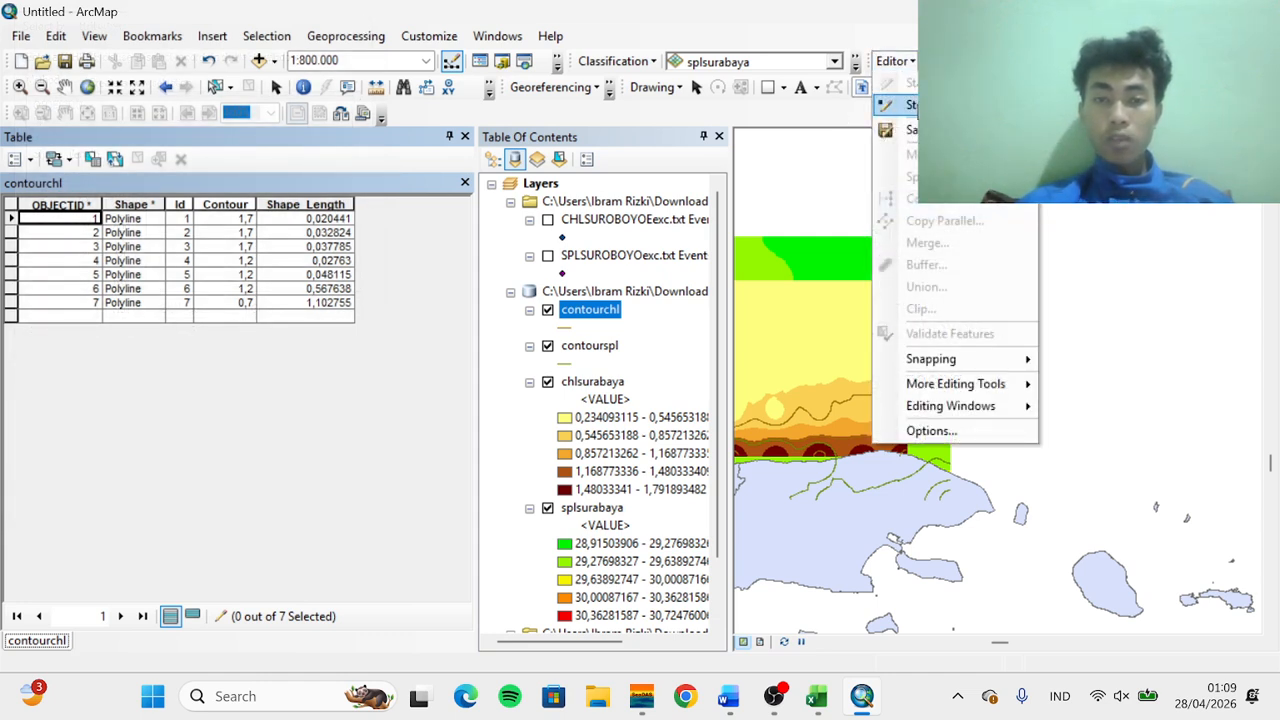
click(916, 107)
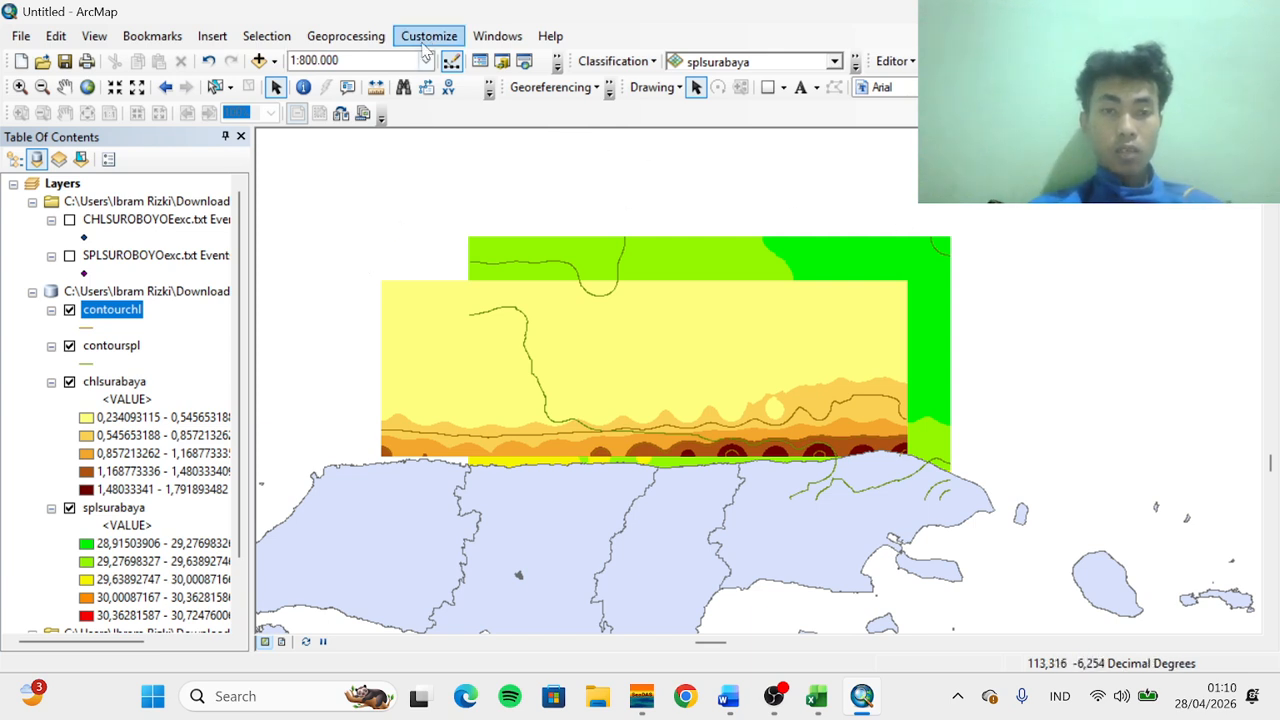
Open the Intersect tool and add the contourchl and contourspl layers as input features
click(365, 44)
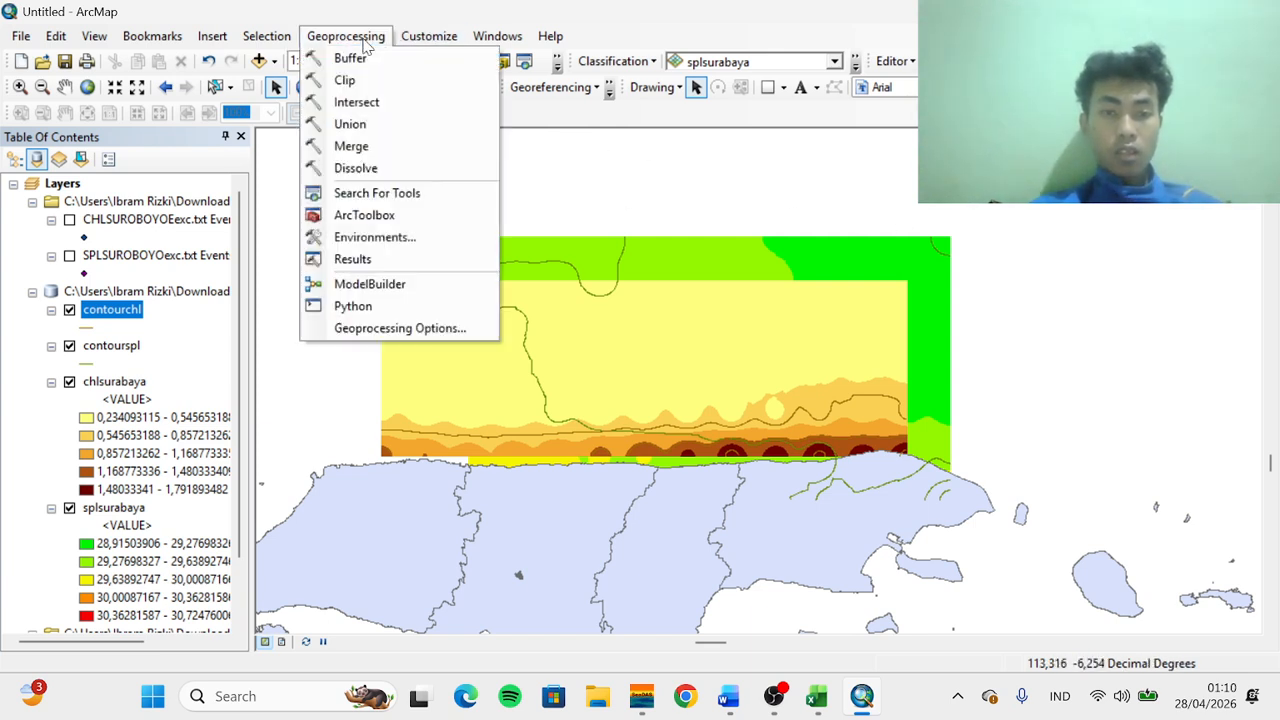
click(366, 104)
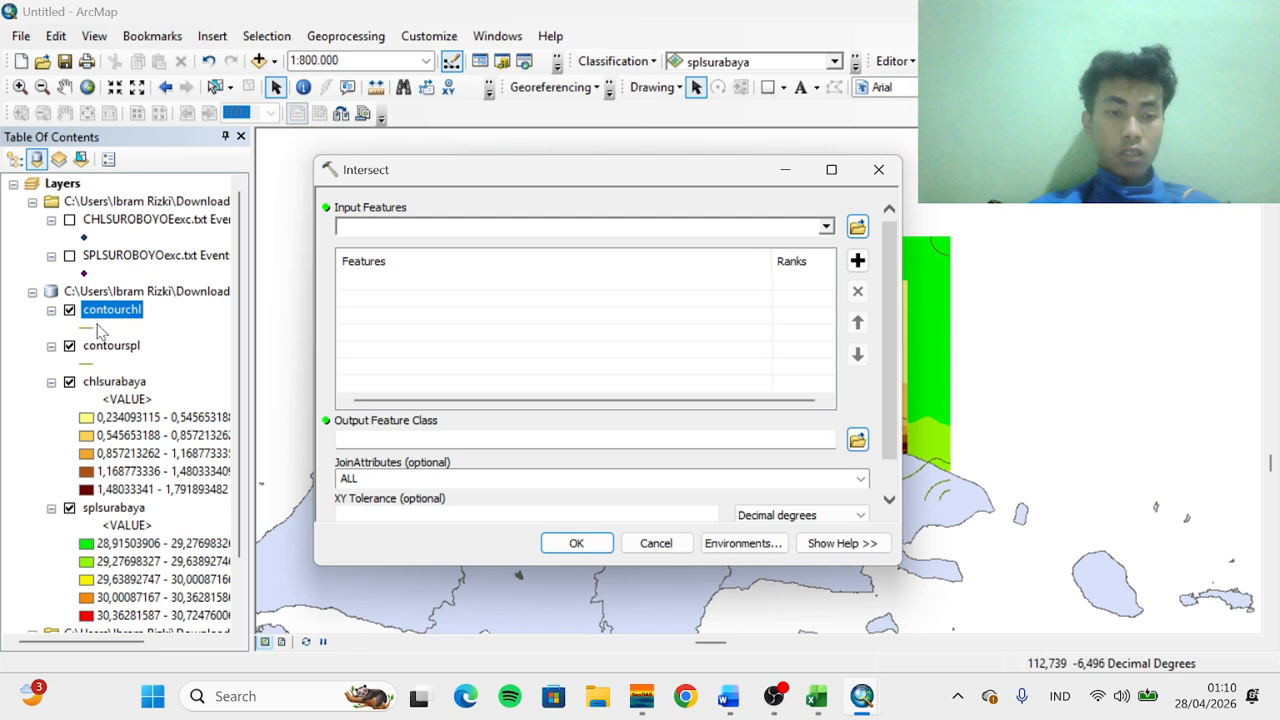
drag(100, 318, 466, 280)
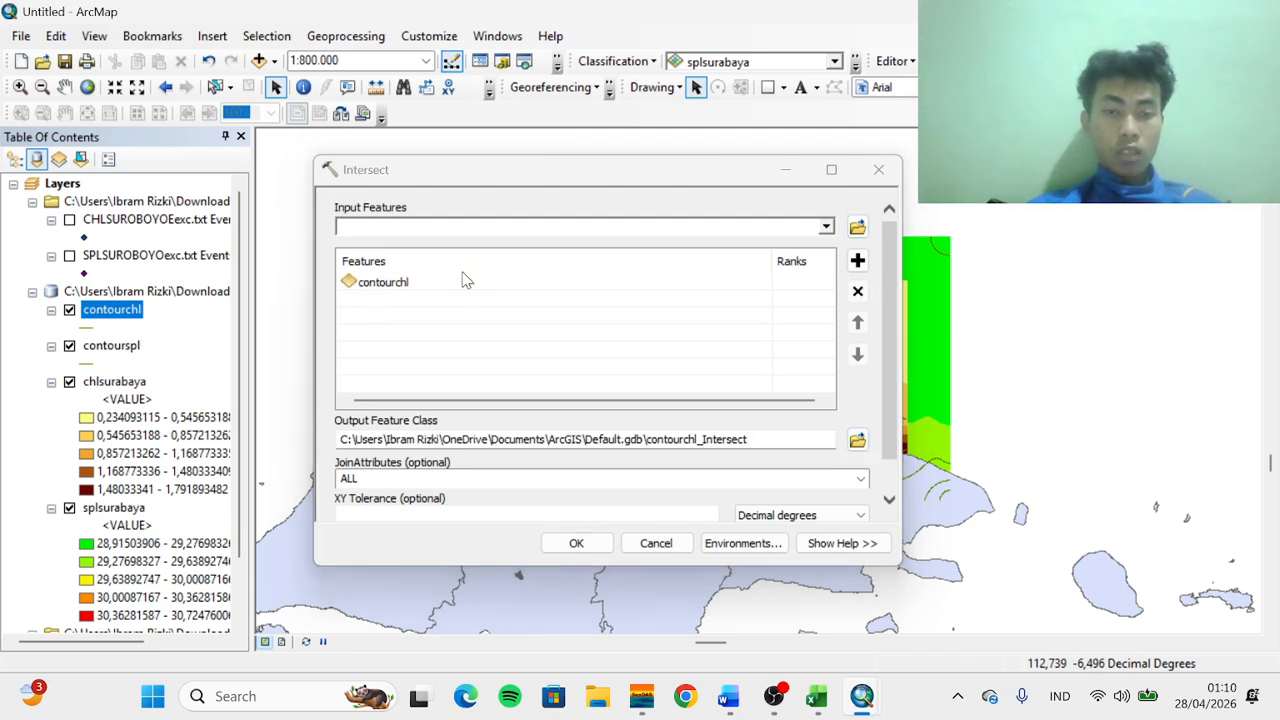
drag(118, 350, 397, 303)
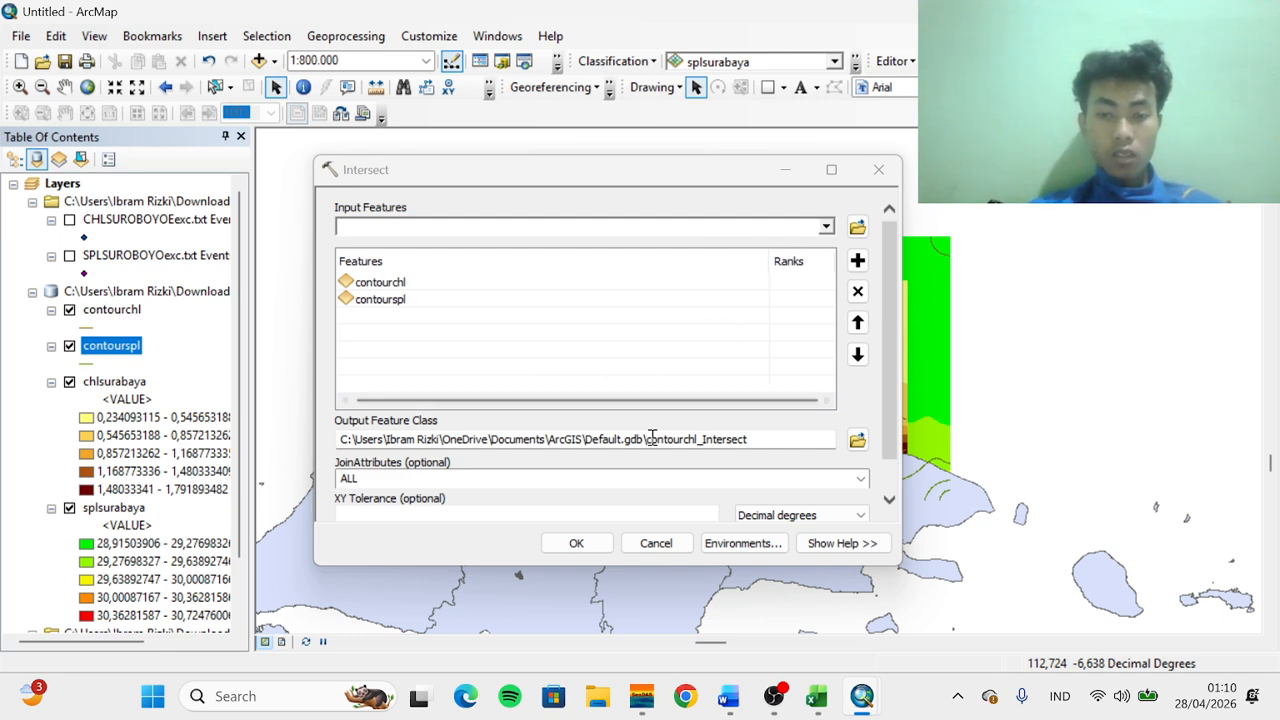
Set the Intersect output type to POINT, save the output as ZPPI in chlspl.gdb, and run the tool
scroll(650, 455, down, 1)
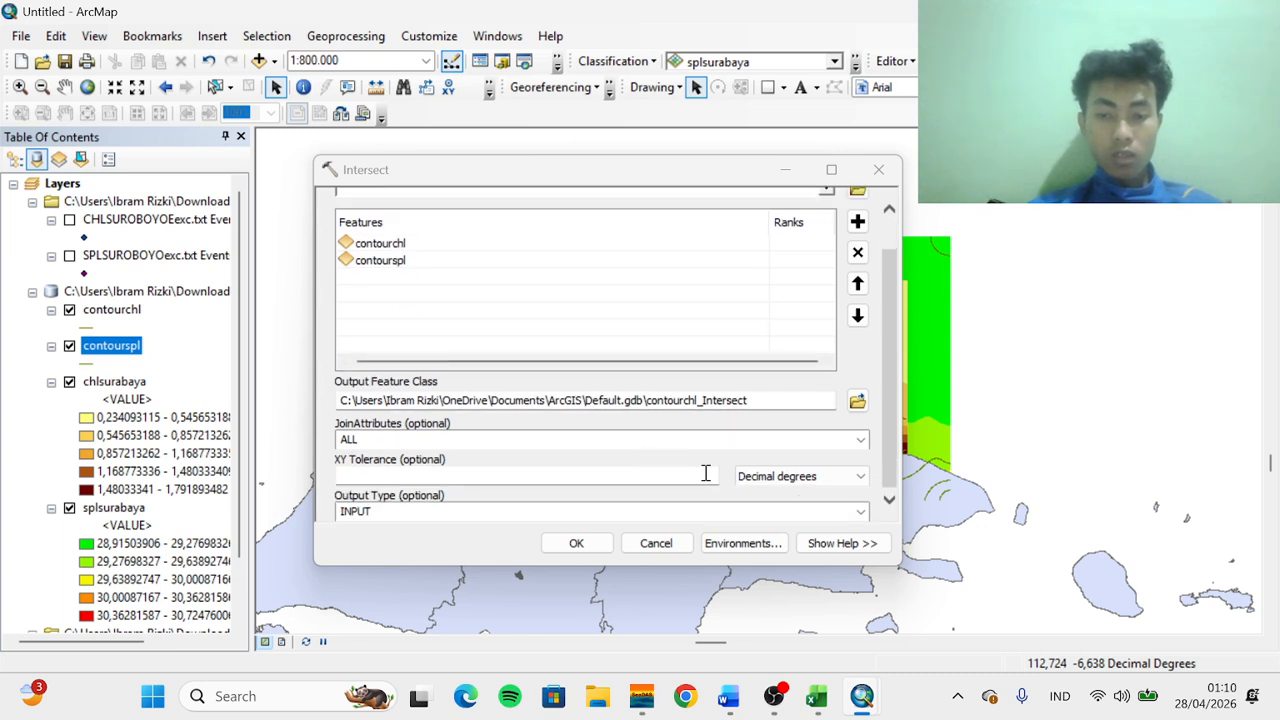
click(860, 511)
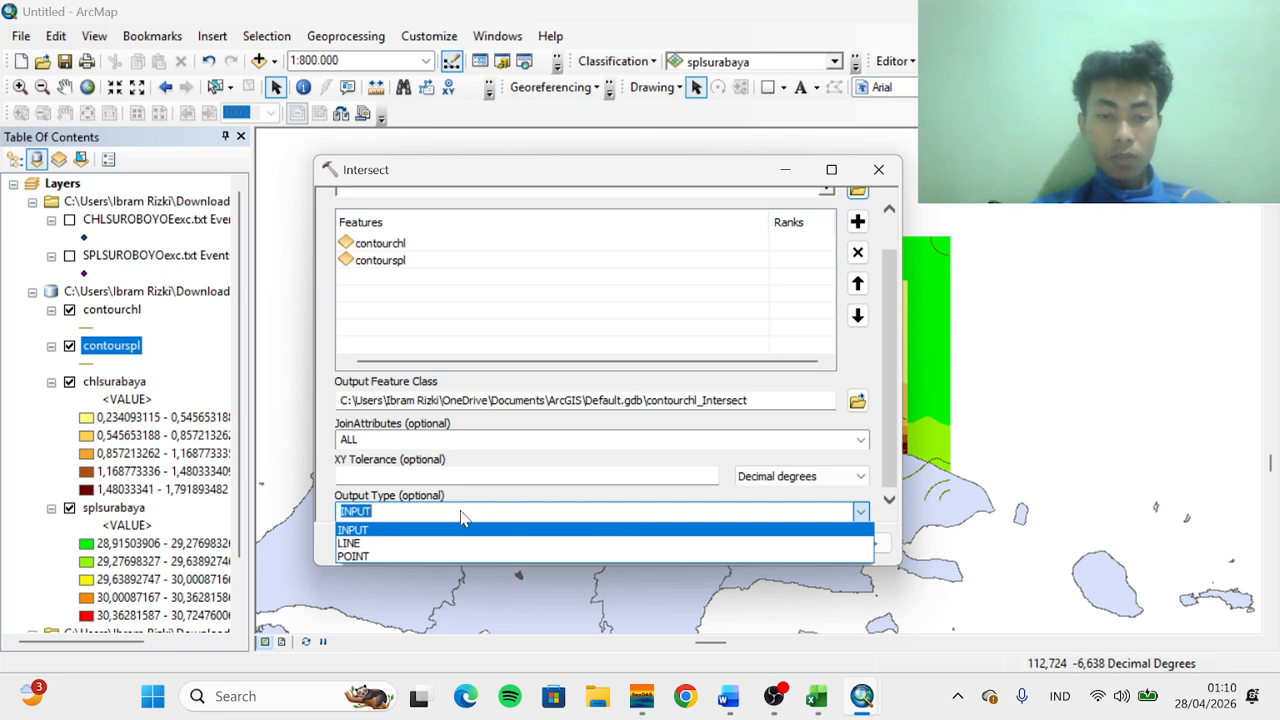
click(383, 558)
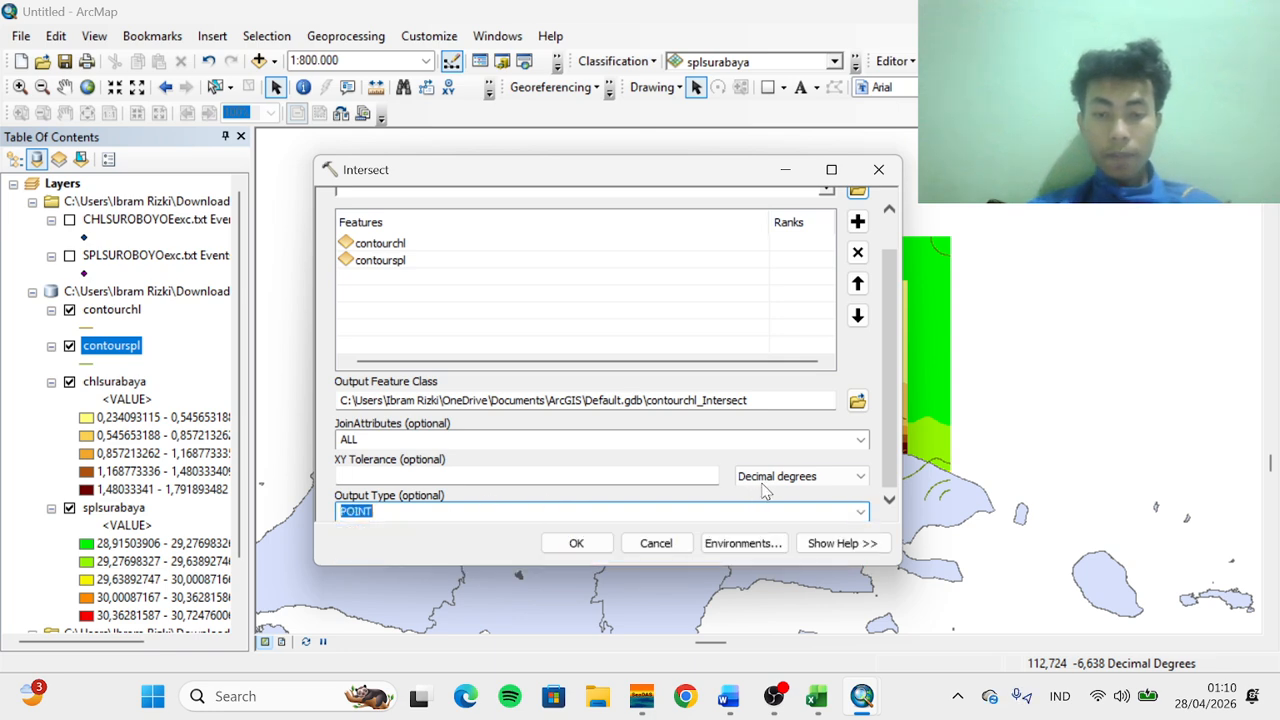
click(857, 401)
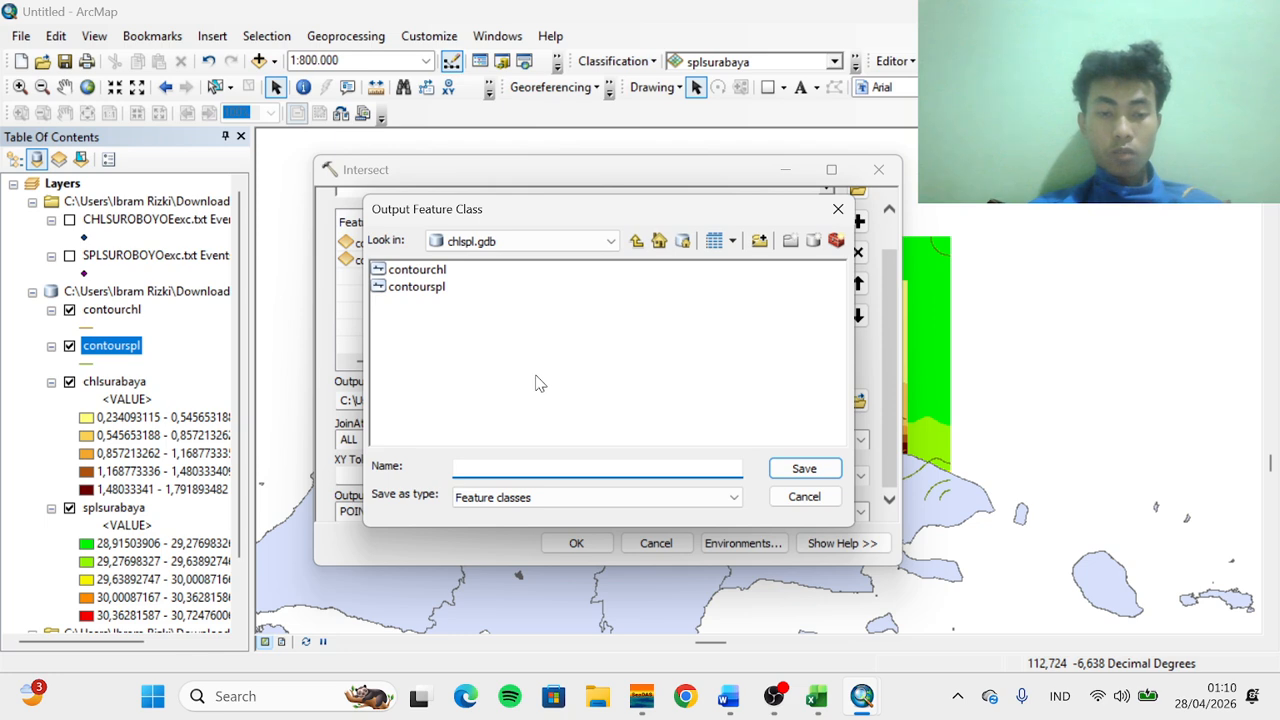
key(Caps_Lock)
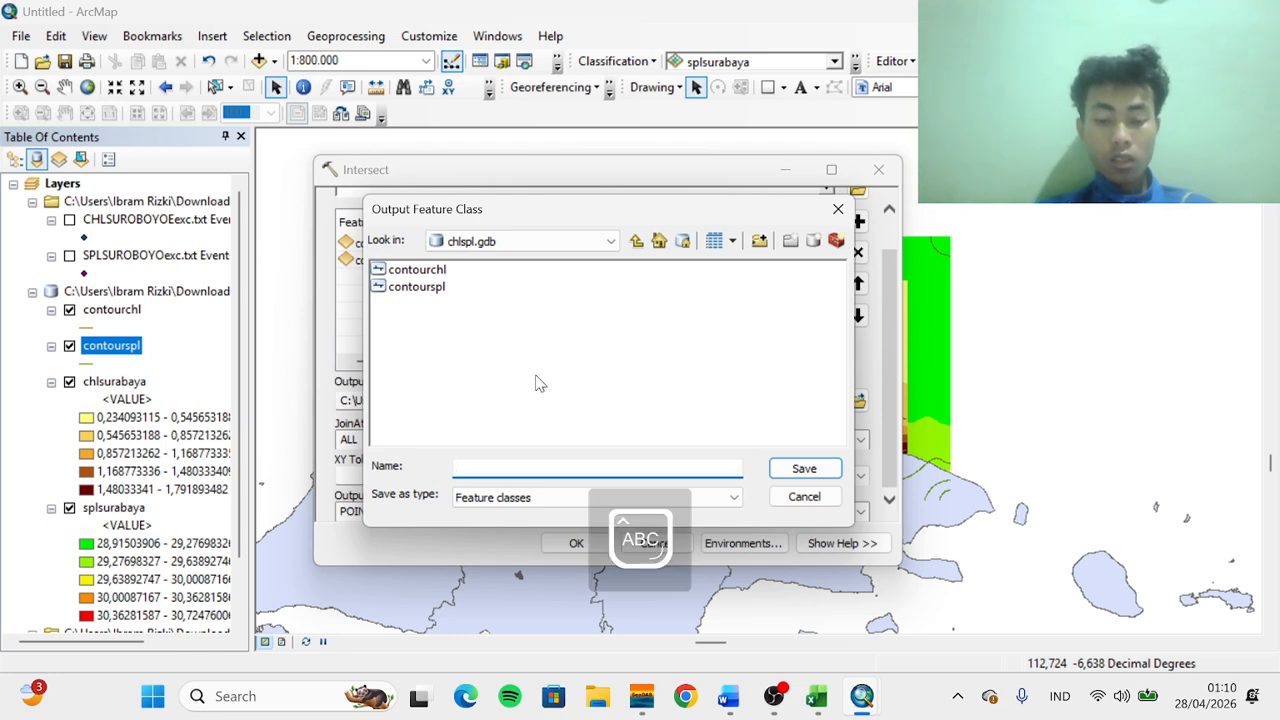
text(ZZ)
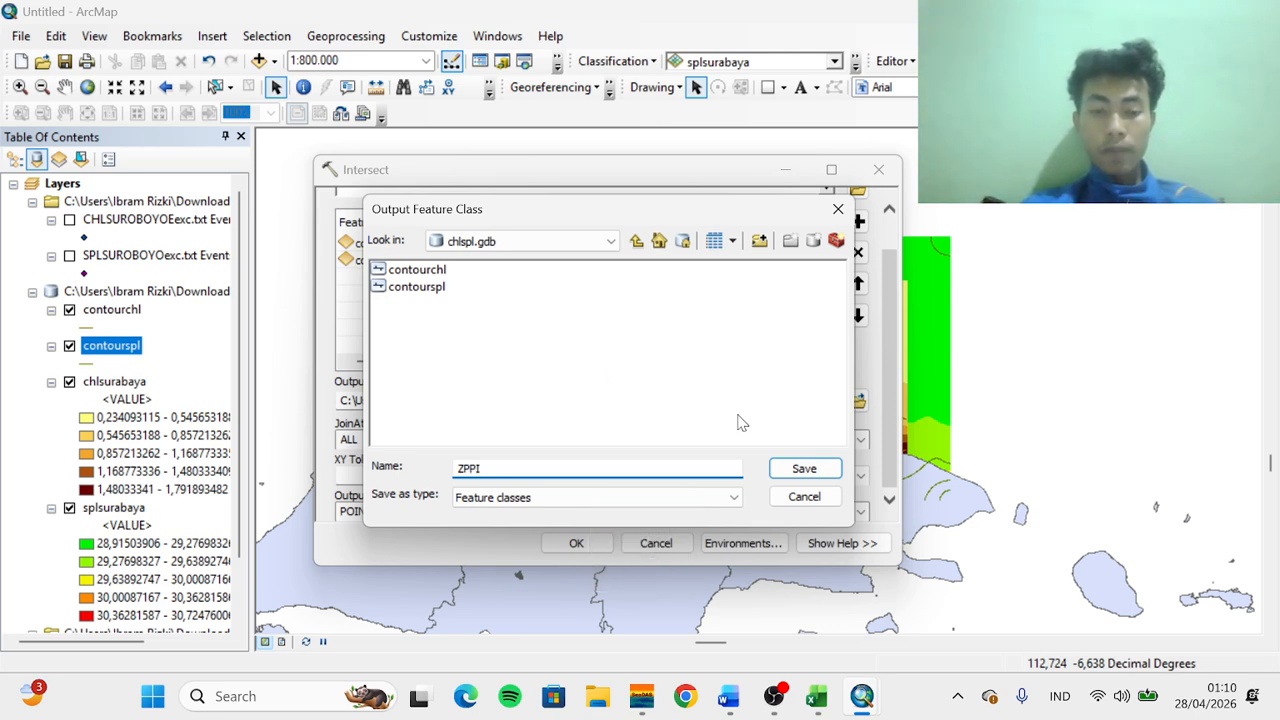
click(805, 468)
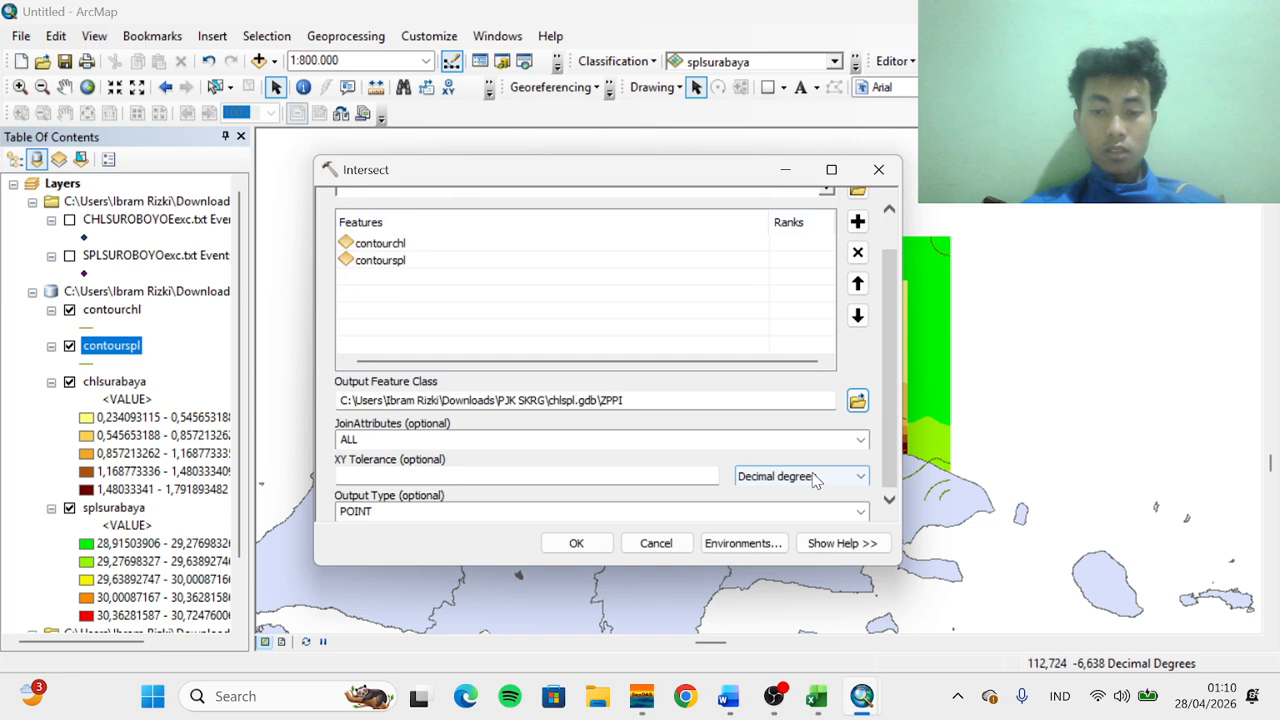
scroll(658, 390, up, 2)
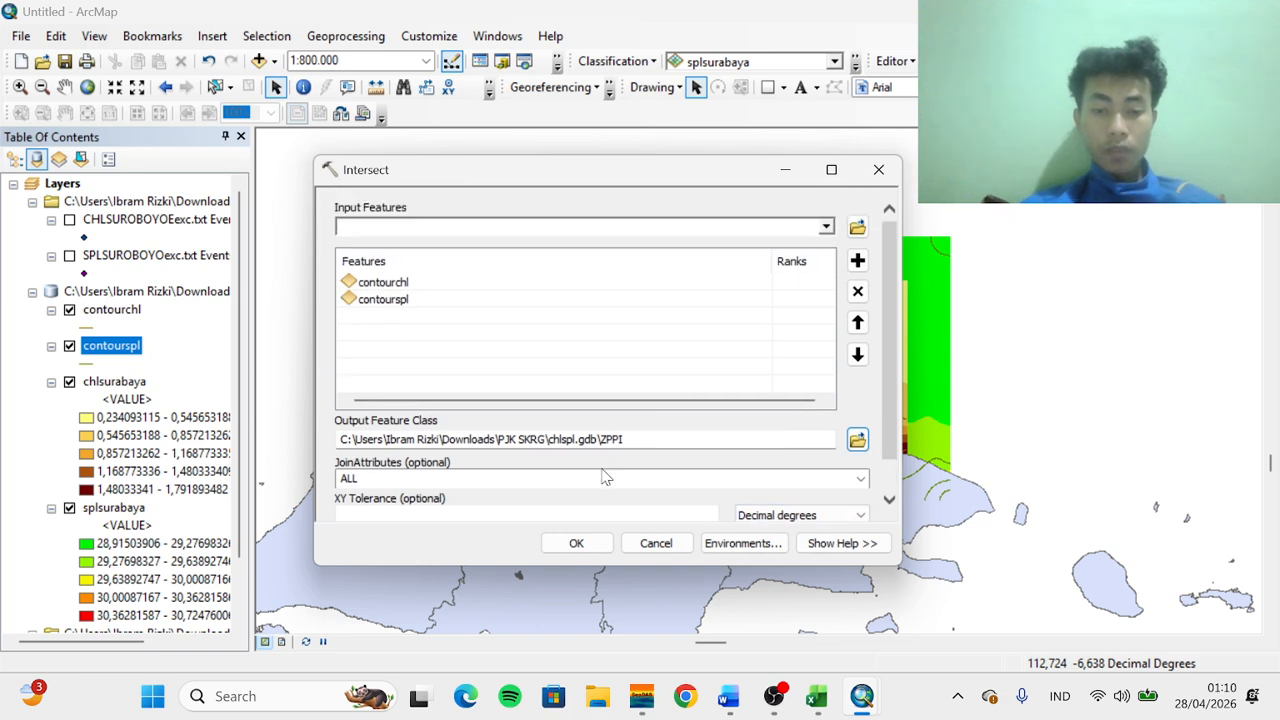
click(576, 543)
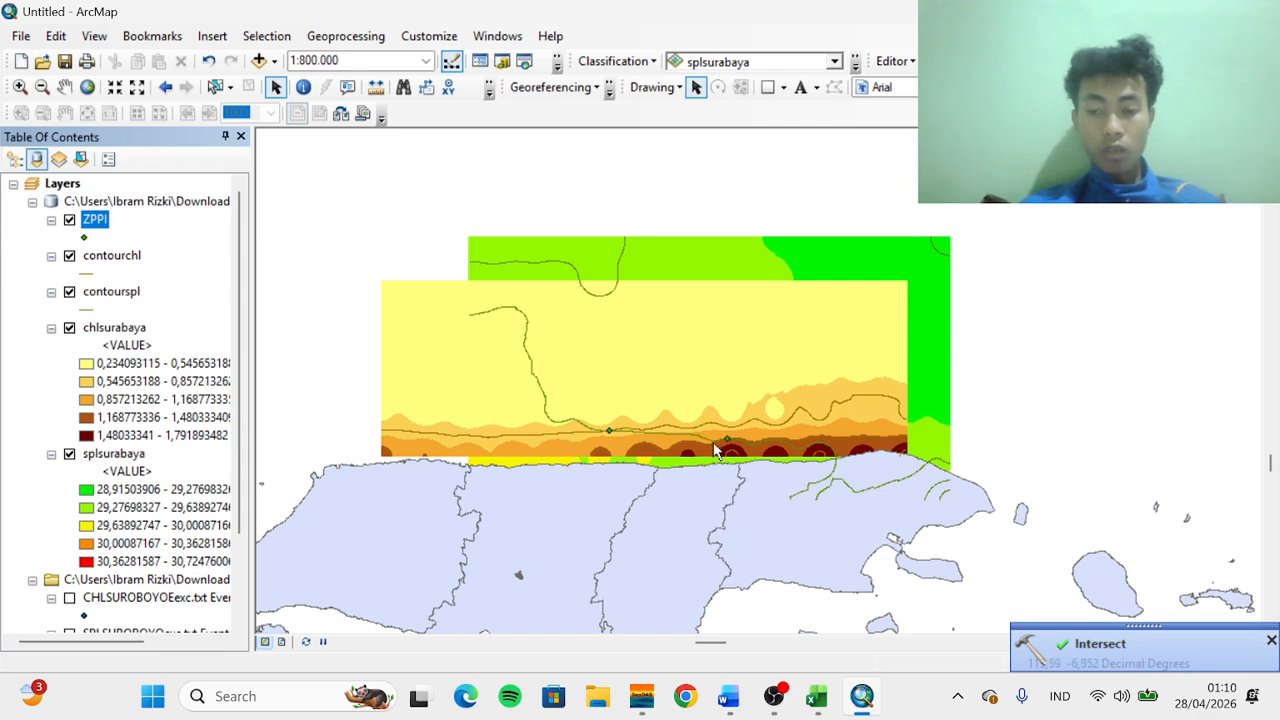
Change the ZPPI marker symbol to a fish character from the ESRI Environmental & Icons font
click(84, 238)
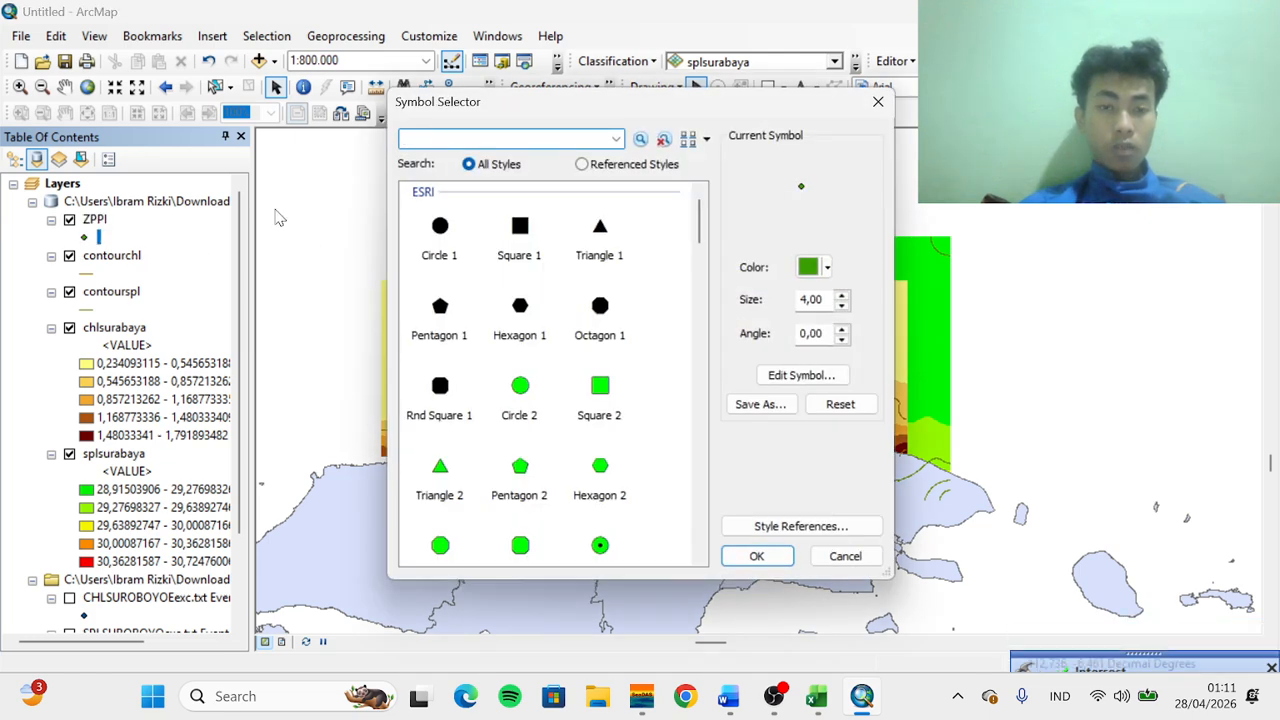
click(437, 243)
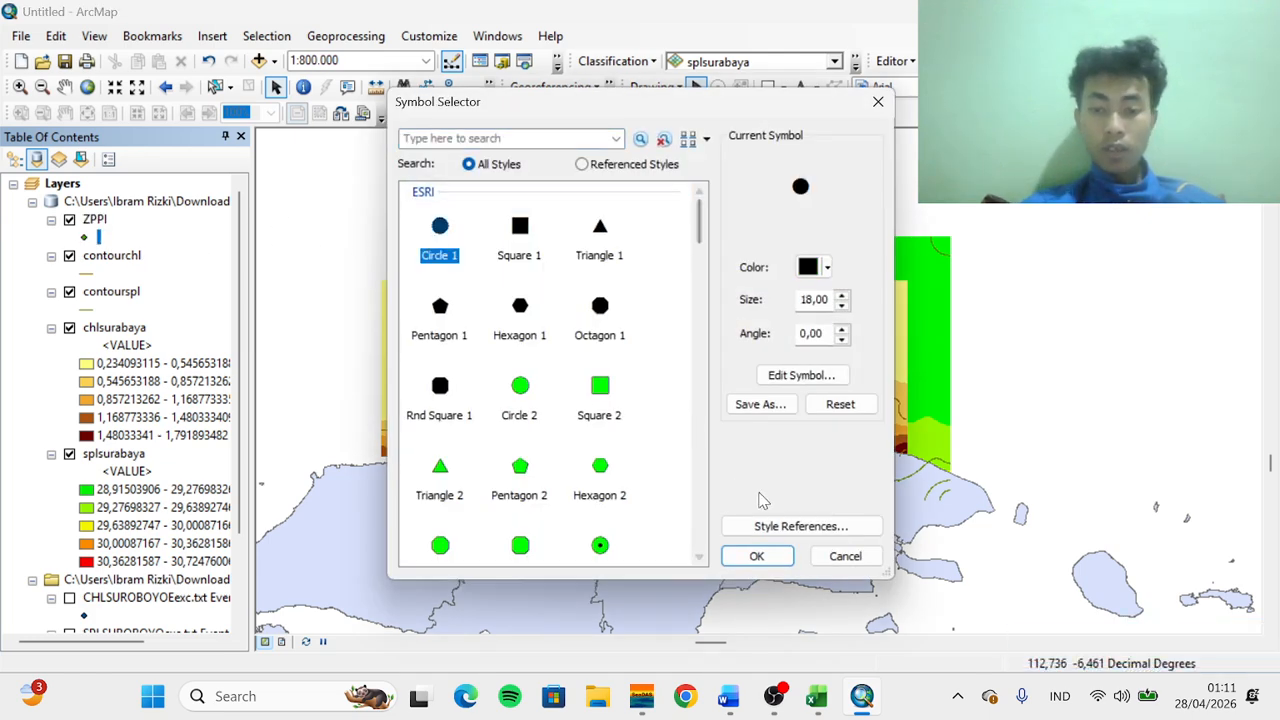
click(785, 527)
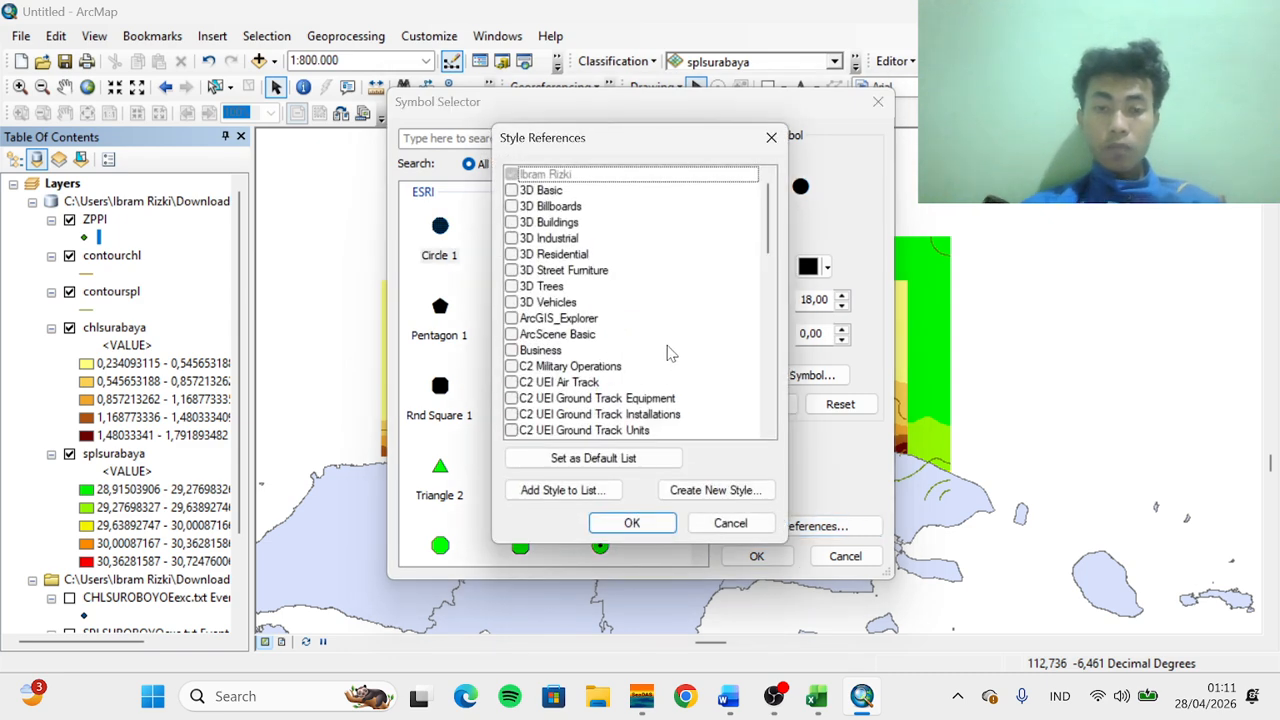
click(771, 138)
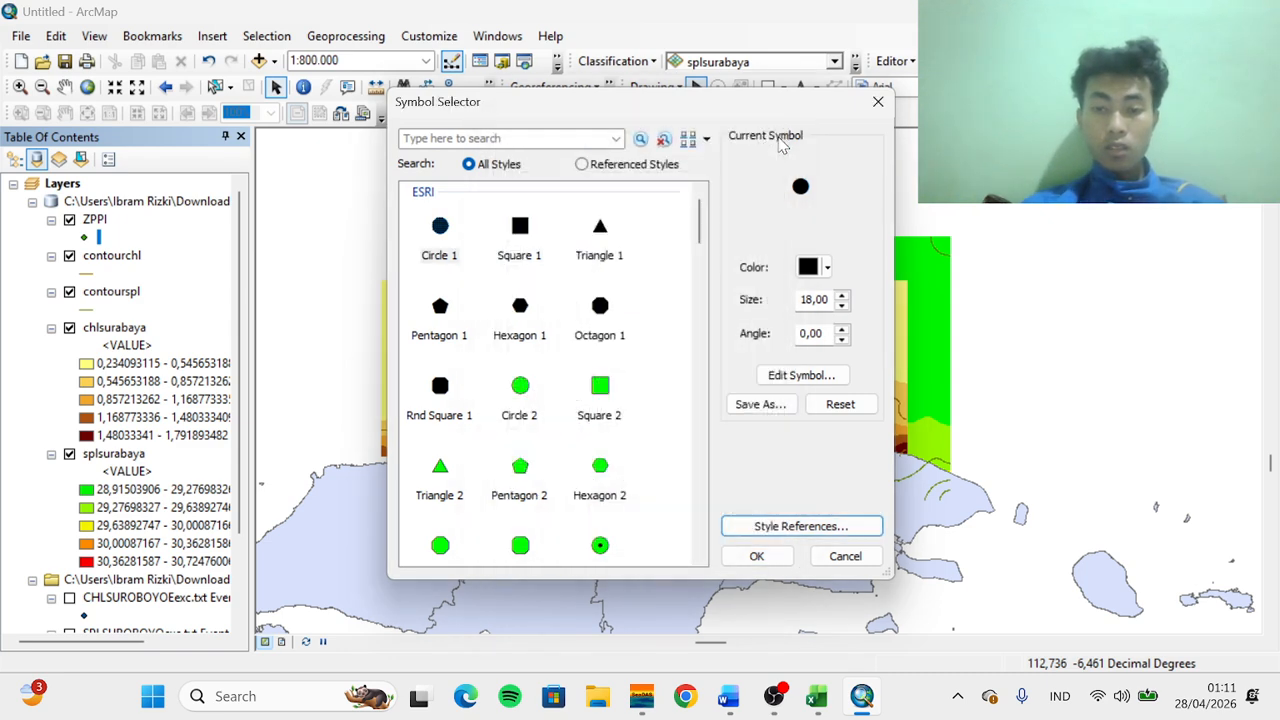
click(797, 382)
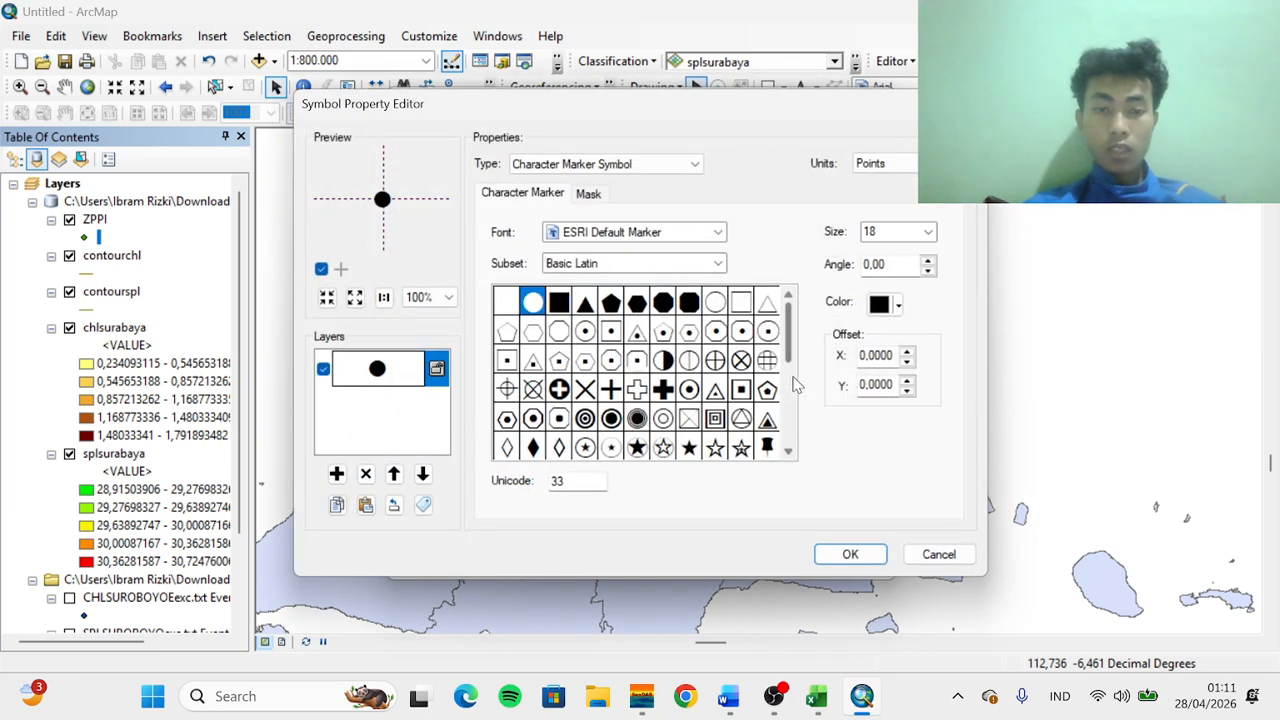
click(603, 232)
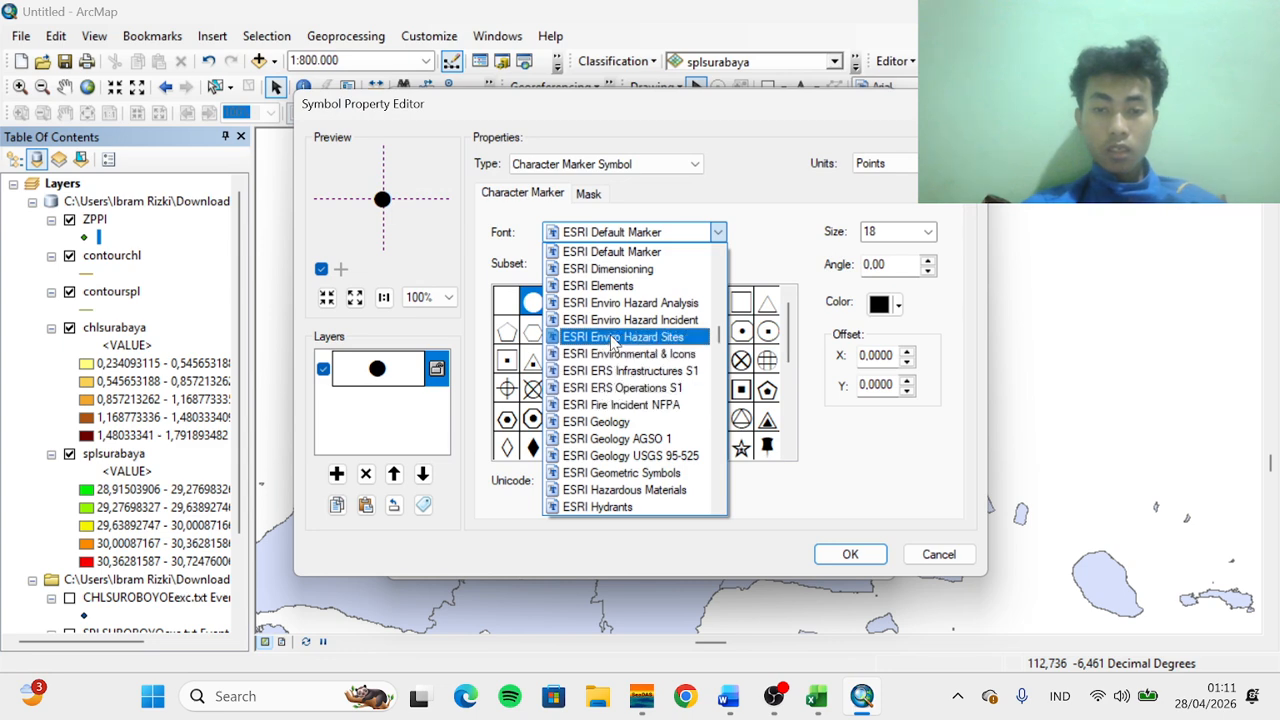
click(613, 355)
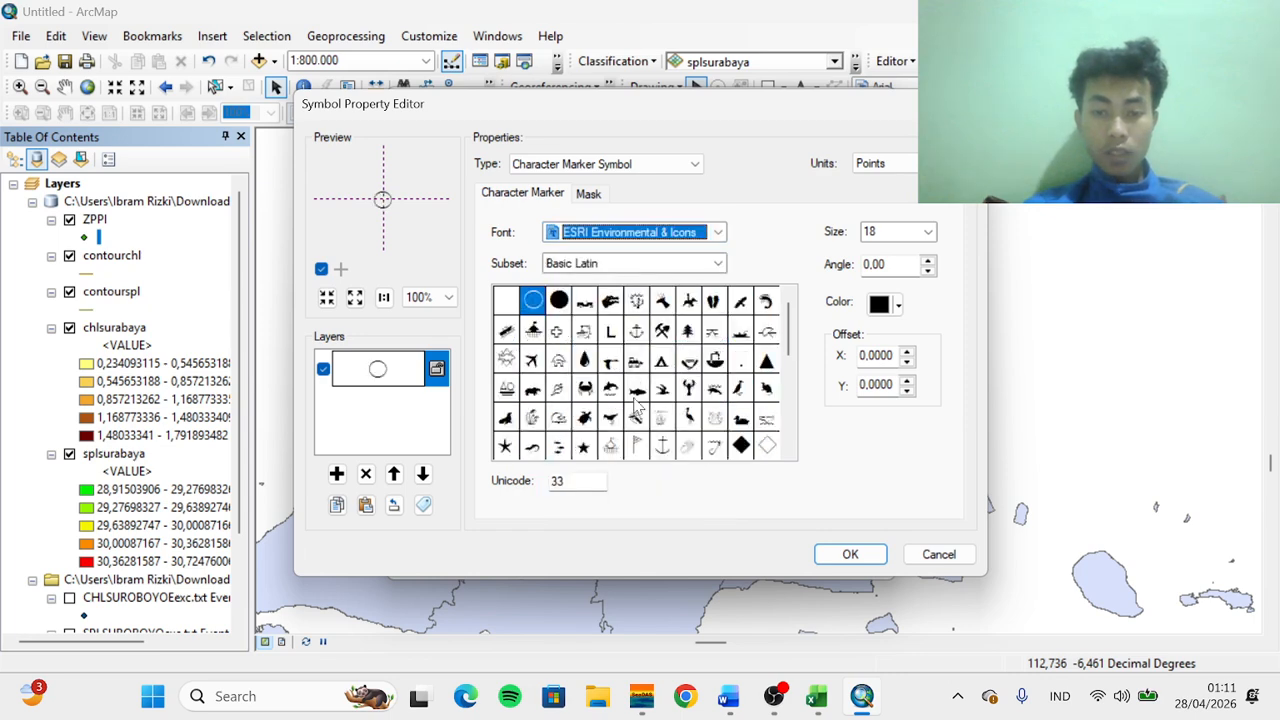
click(638, 395)
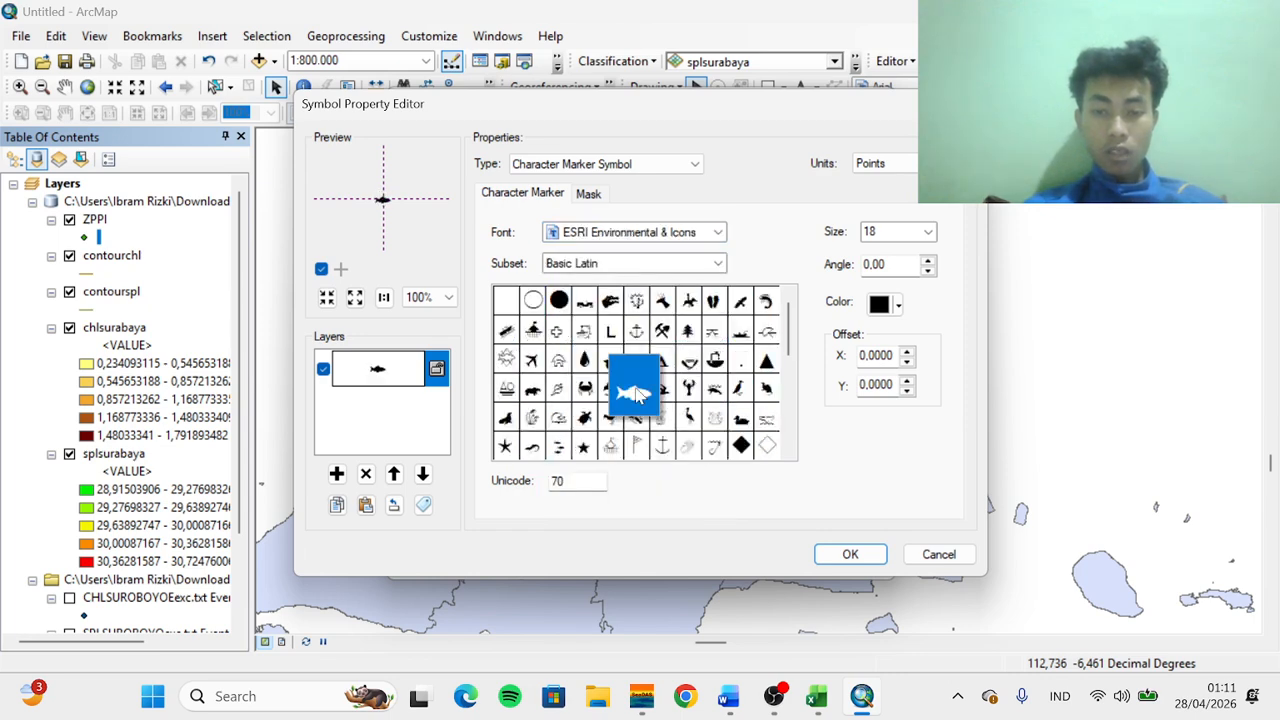
click(850, 554)
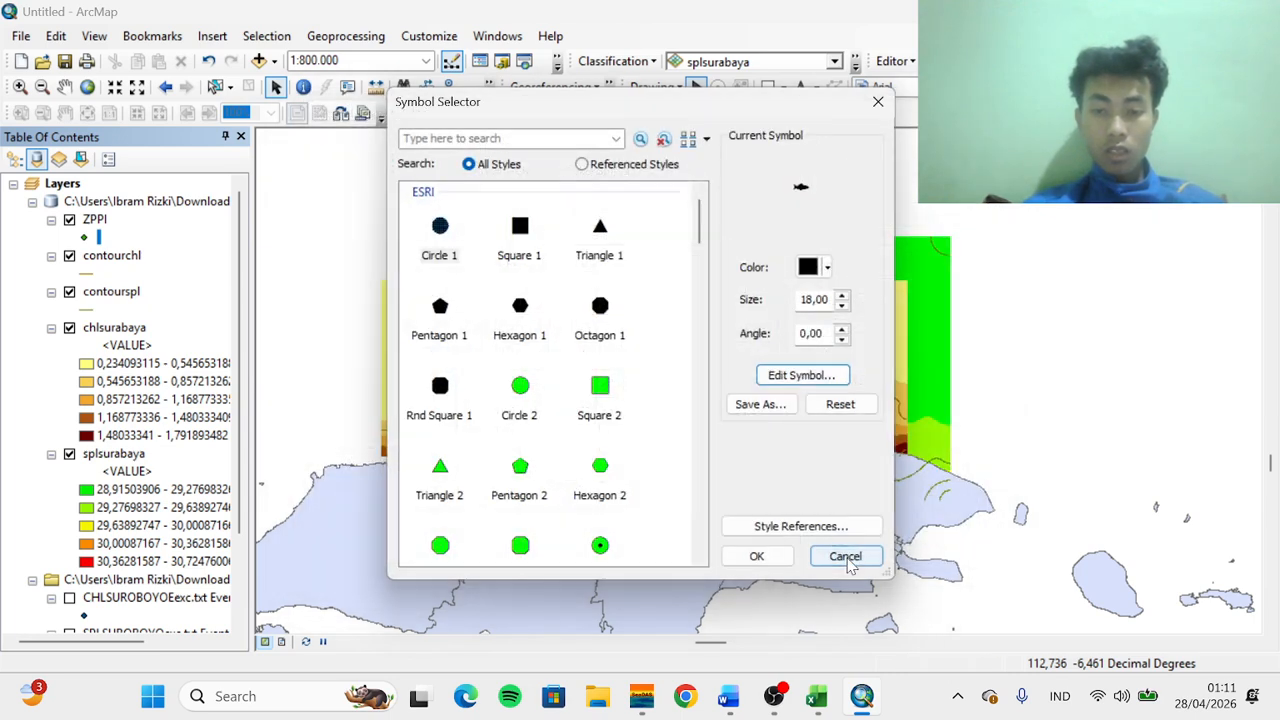
Color the ZPPI fish marker red, increase its size, and apply the symbol
click(828, 264)
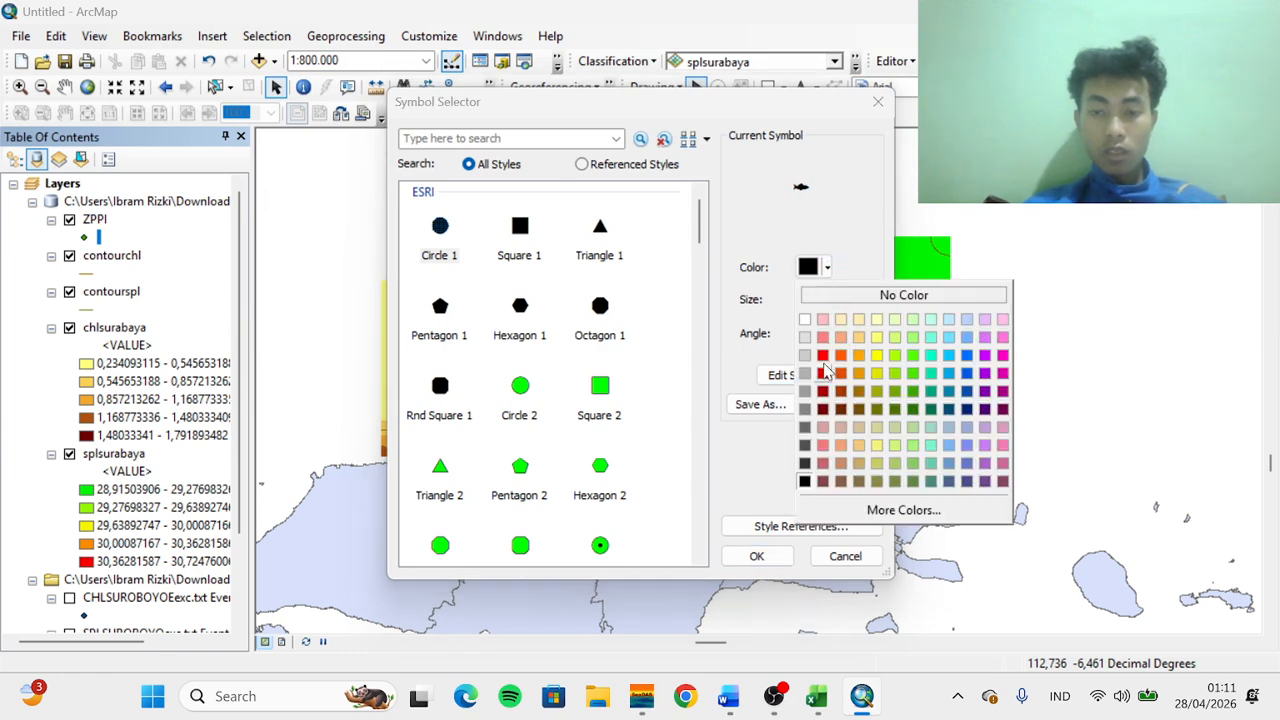
click(828, 372)
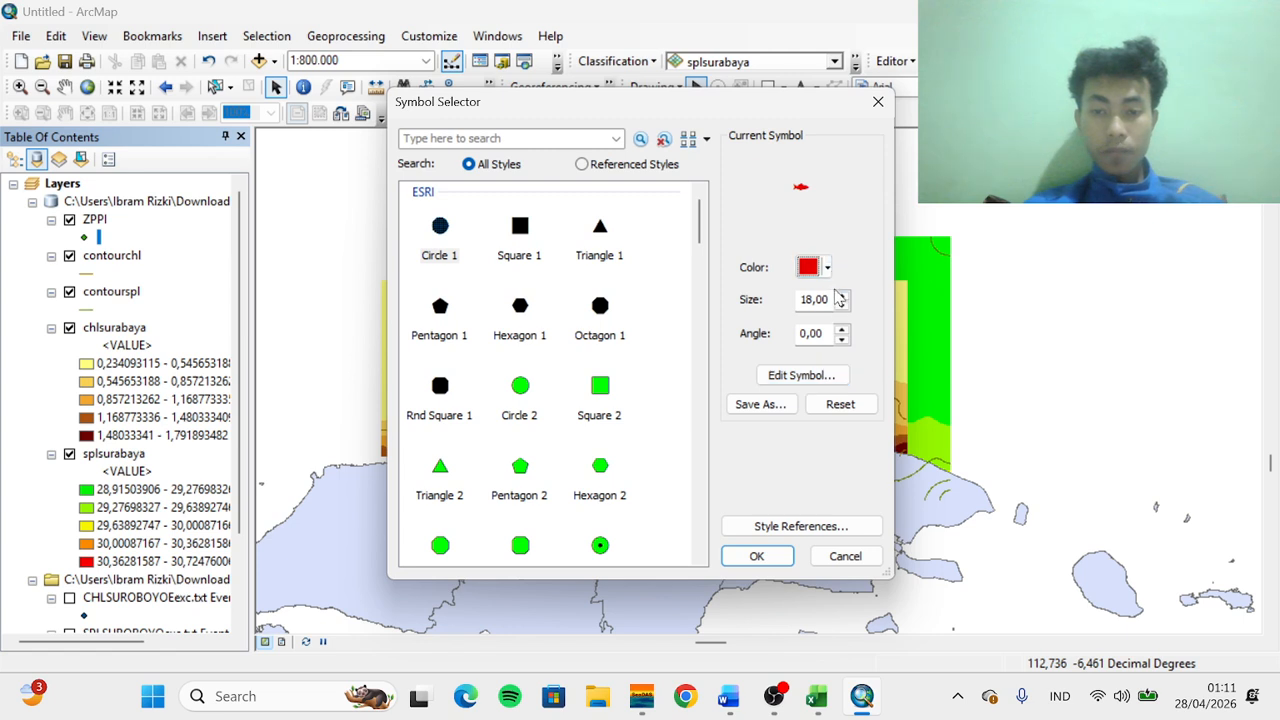
click(843, 297)
click(843, 297)
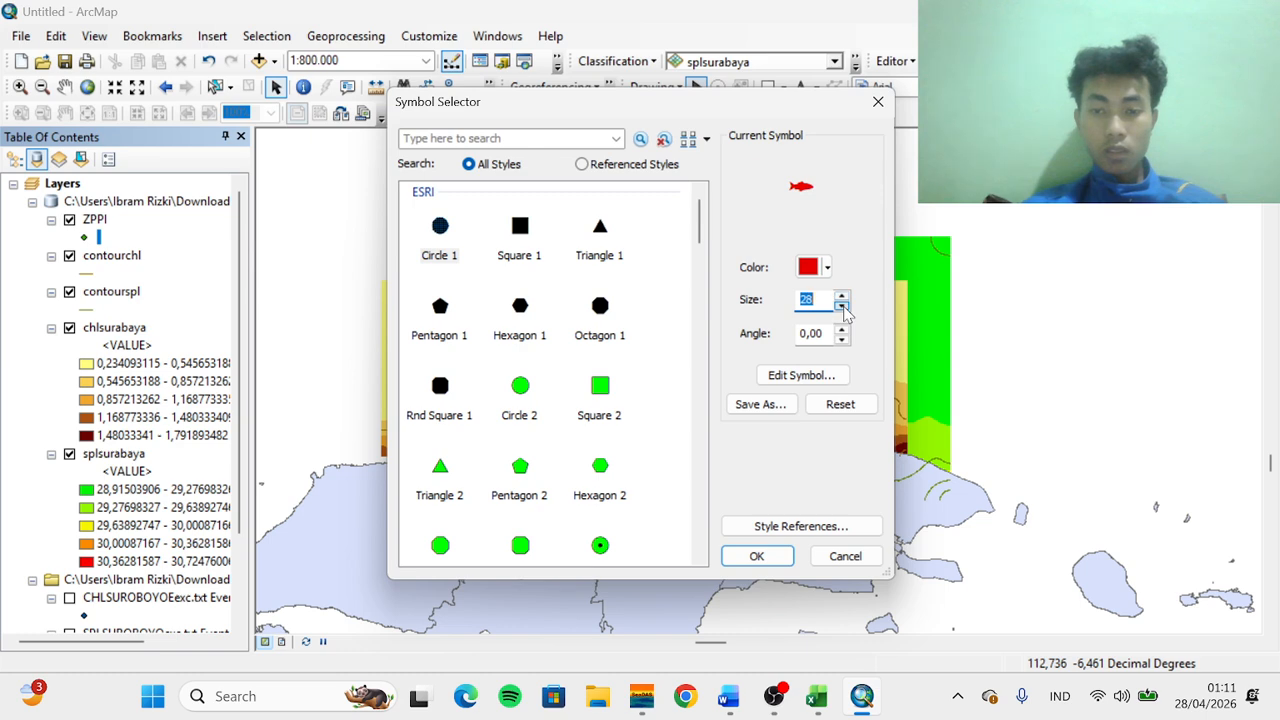
click(843, 306)
click(757, 556)
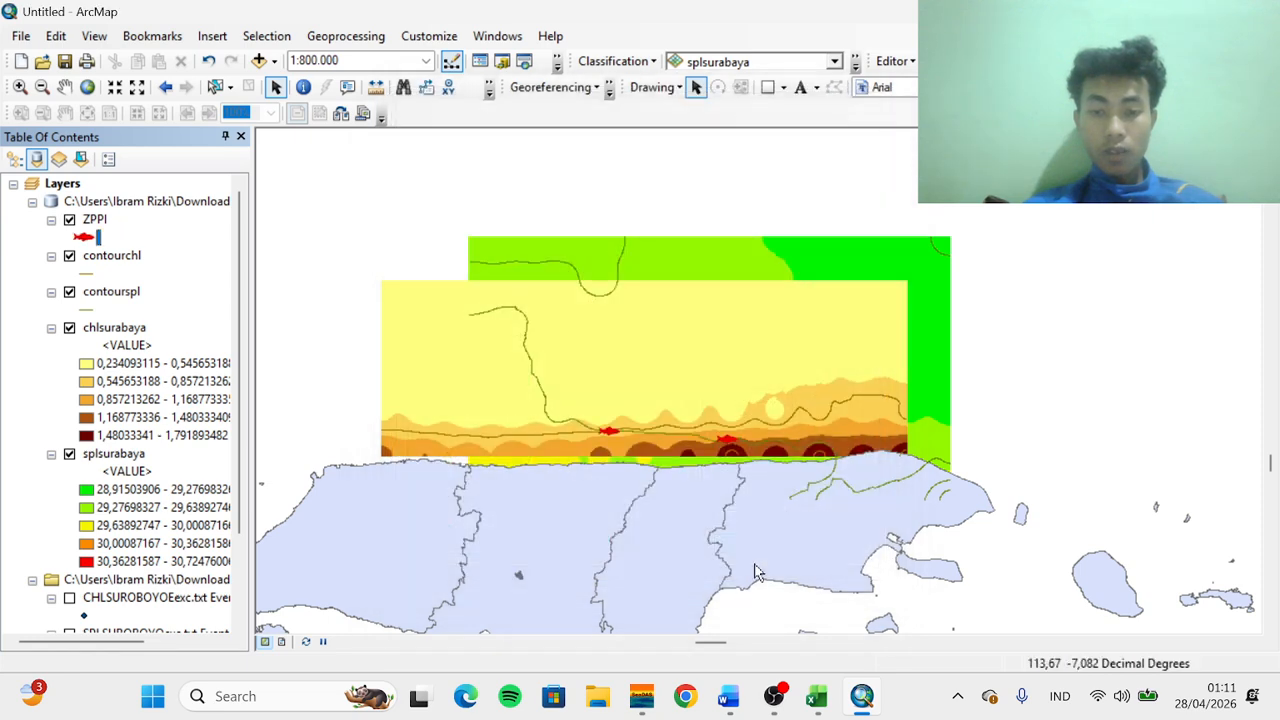
Hide the chlsurabaya and splsurabaya raster layers
click(69, 329)
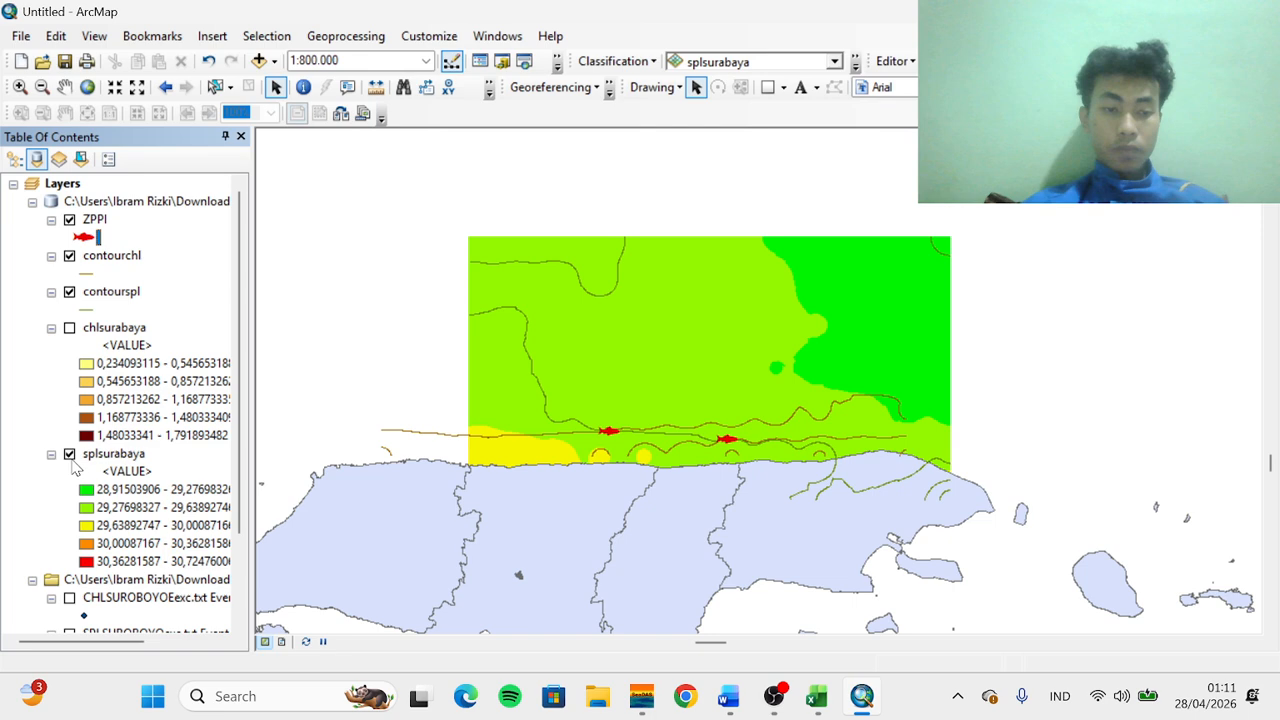
click(69, 455)
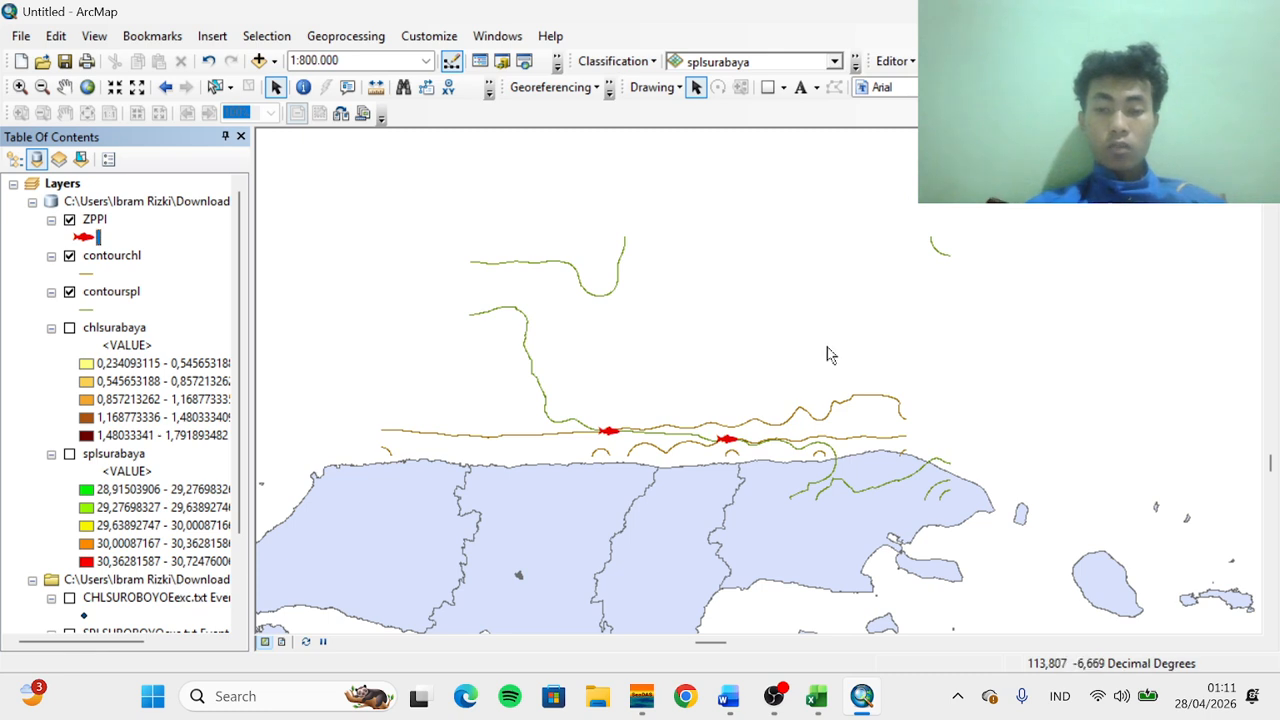
Pan the map to examine the ZPPI points along the contour lines
click(64, 87)
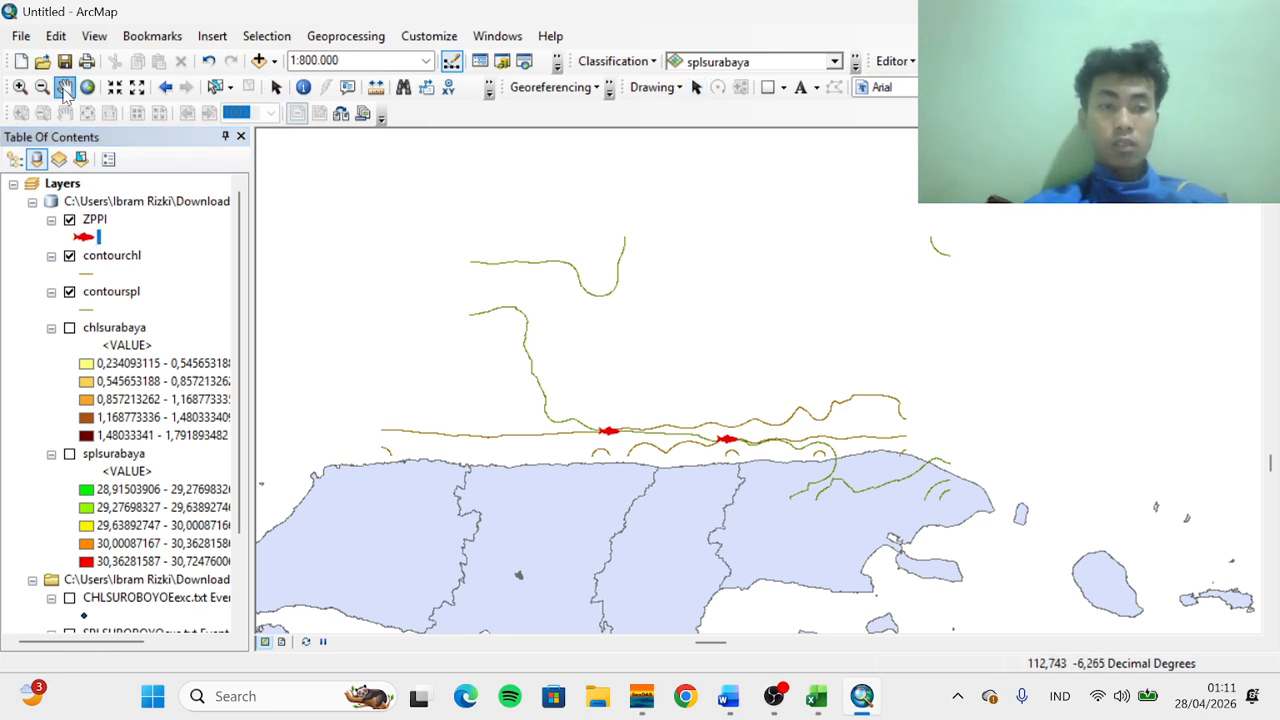
drag(671, 317, 723, 214)
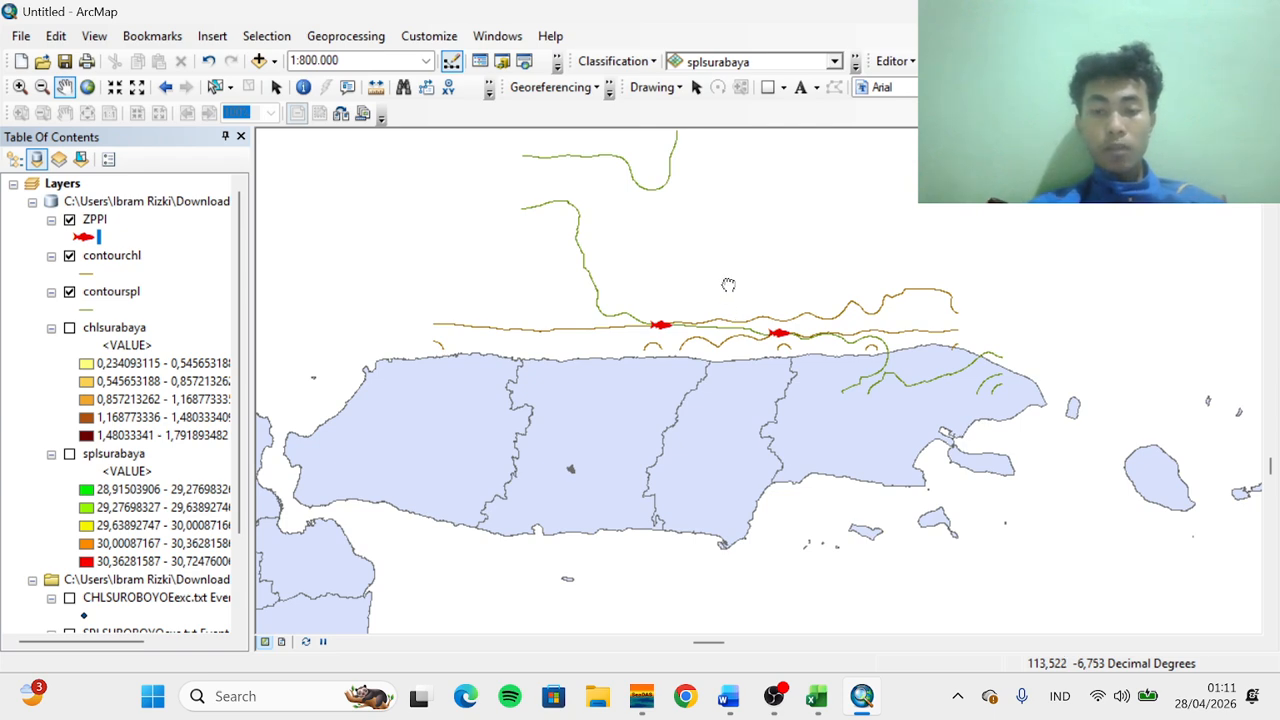
drag(728, 285, 700, 349)
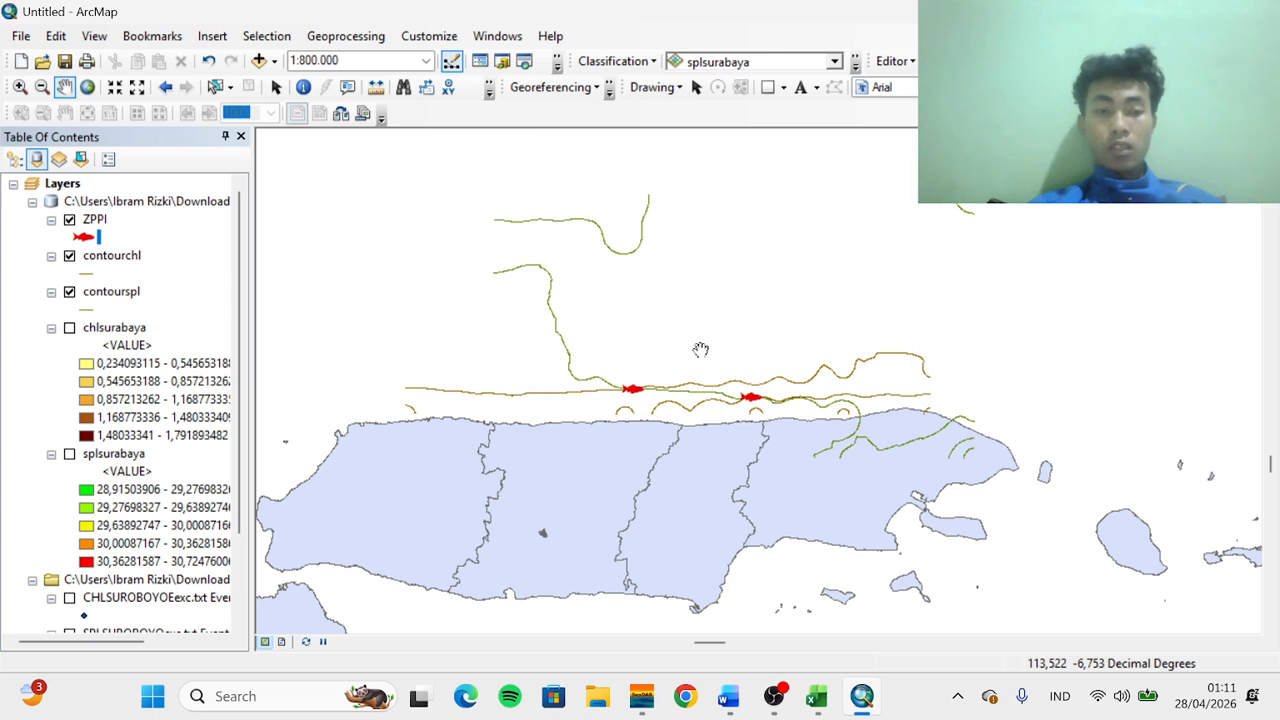
drag(708, 331, 696, 388)
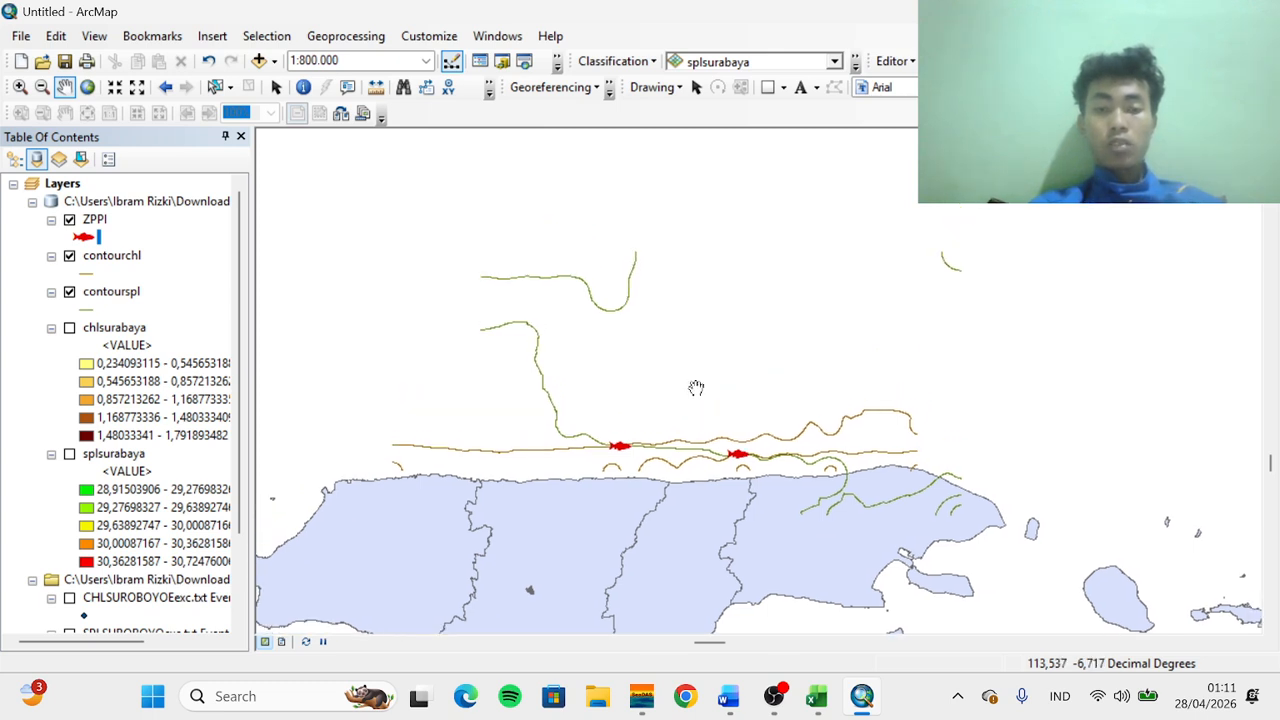
drag(694, 380, 690, 360)
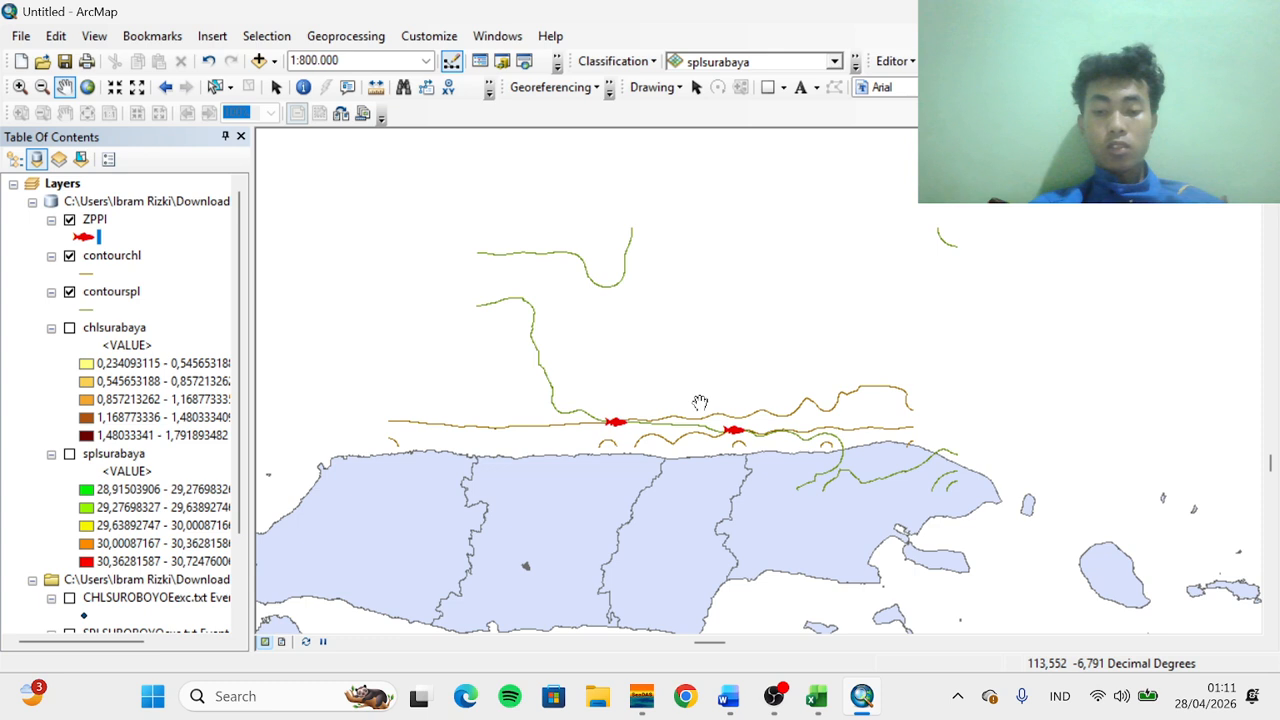
drag(700, 402, 703, 374)
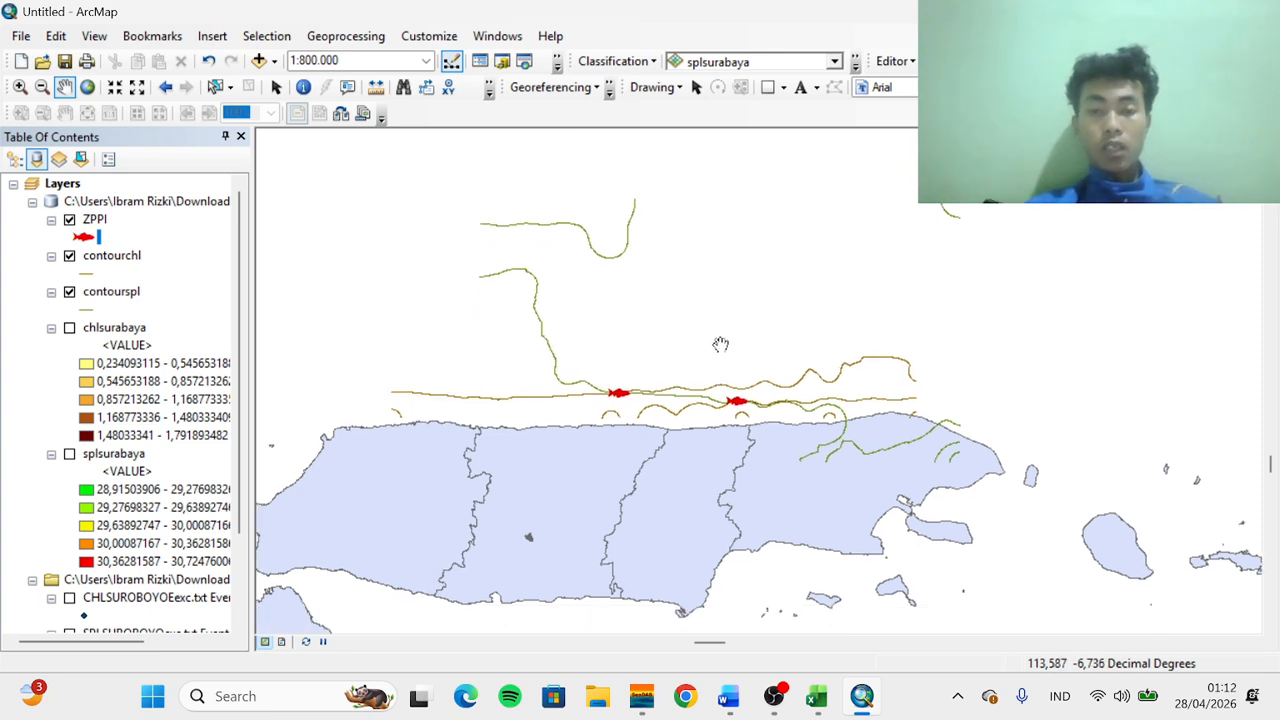
drag(718, 342, 709, 374)
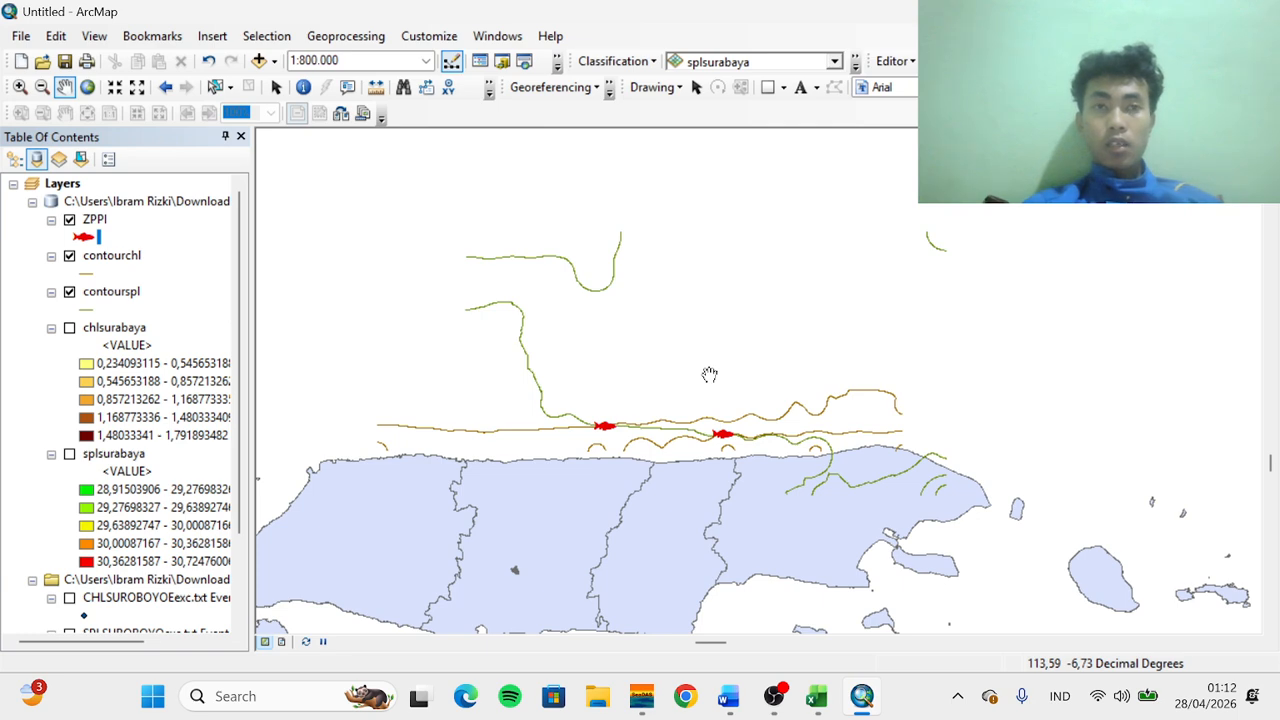